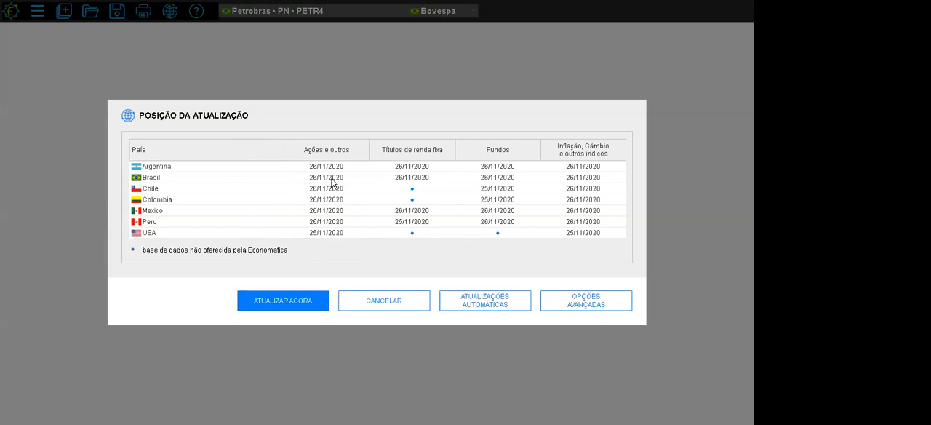
# - Review the update dates of each country's databases and close the update status without updating
pyautogui.press('Escape')
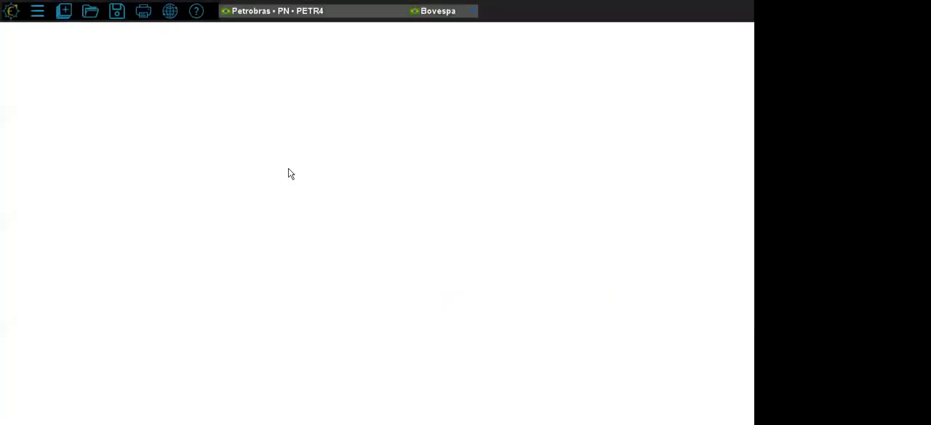
pyautogui.click(173, 17)
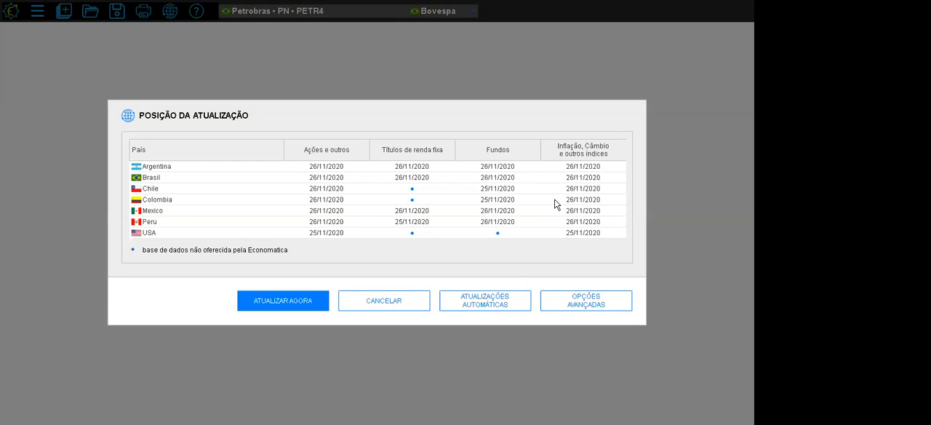
pyautogui.press('Escape')
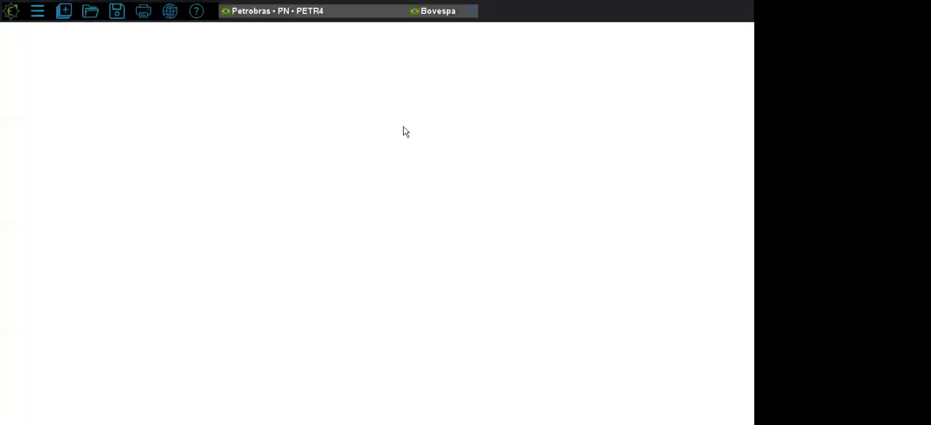
pyautogui.click(172, 13)
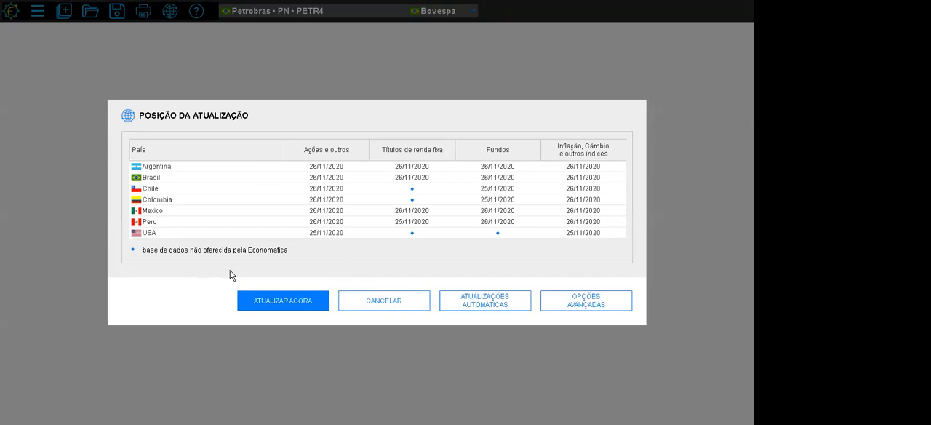
pyautogui.click(379, 306)
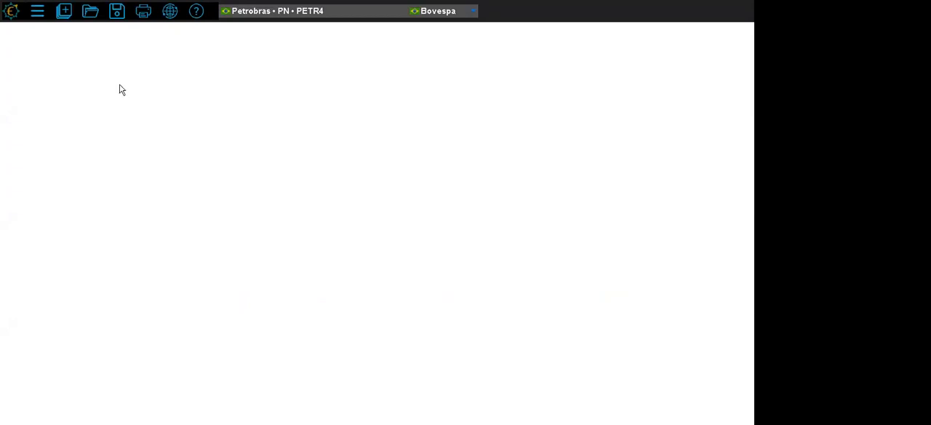
# - Open the Dados cadastrais of Petrobras PN (PETR4) and examine the issuer's NAICS, Economatica and Bovespa sector classifications
pyautogui.click(63, 11)
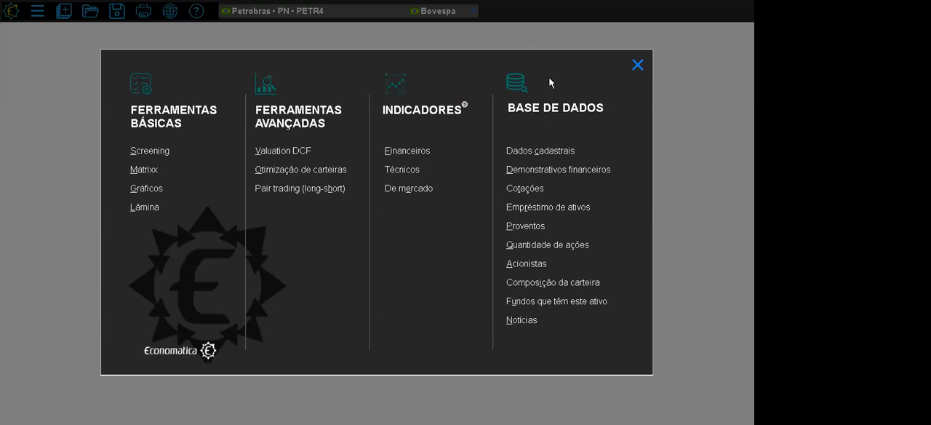
pyautogui.click(545, 153)
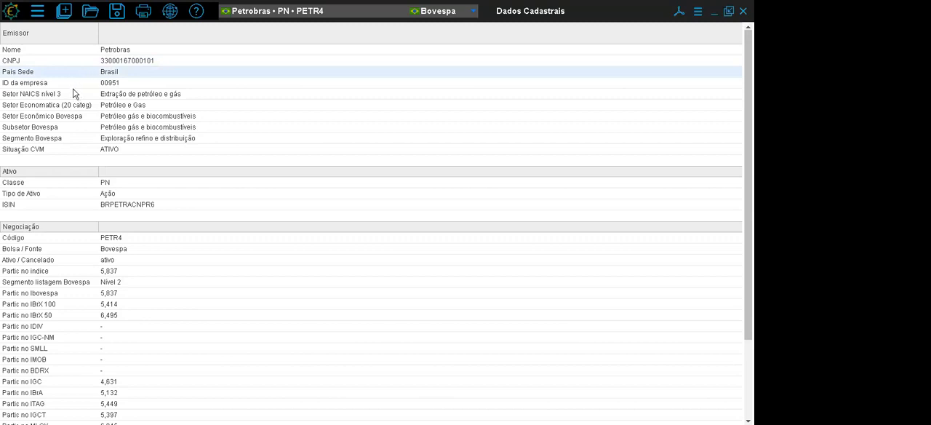
pyautogui.moveTo(72, 95); pyautogui.dragTo(73, 145)
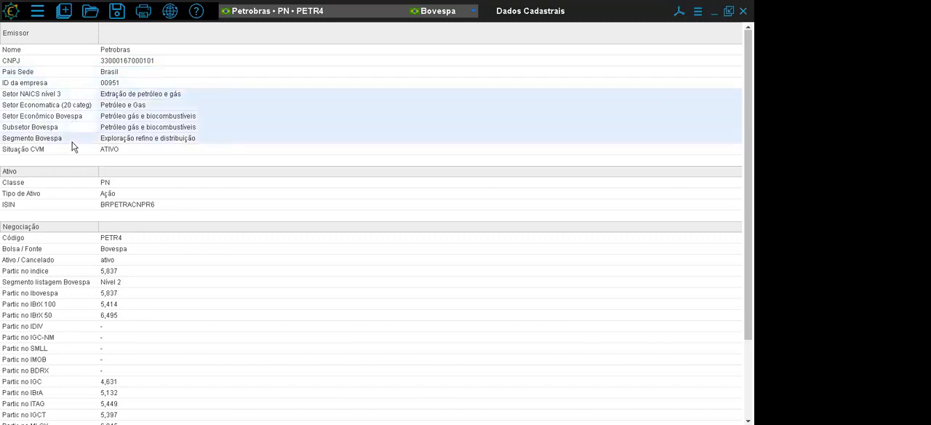
pyautogui.click(53, 96)
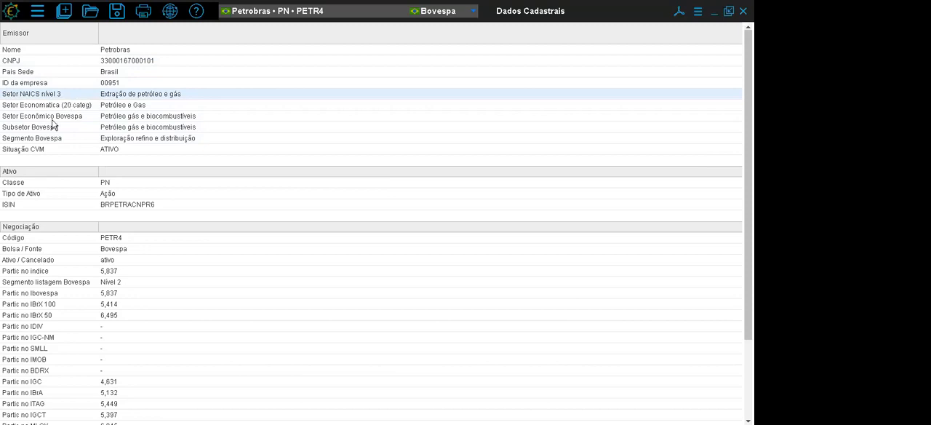
pyautogui.click(55, 117)
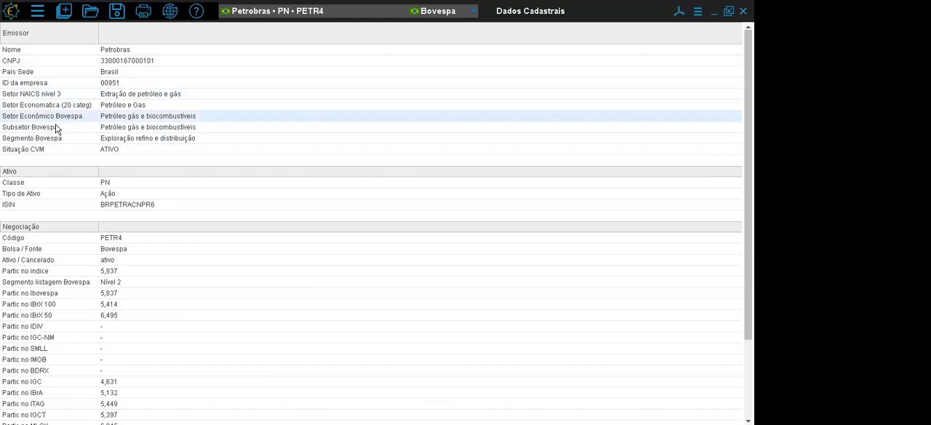
pyautogui.click(58, 129)
pyautogui.click(58, 139)
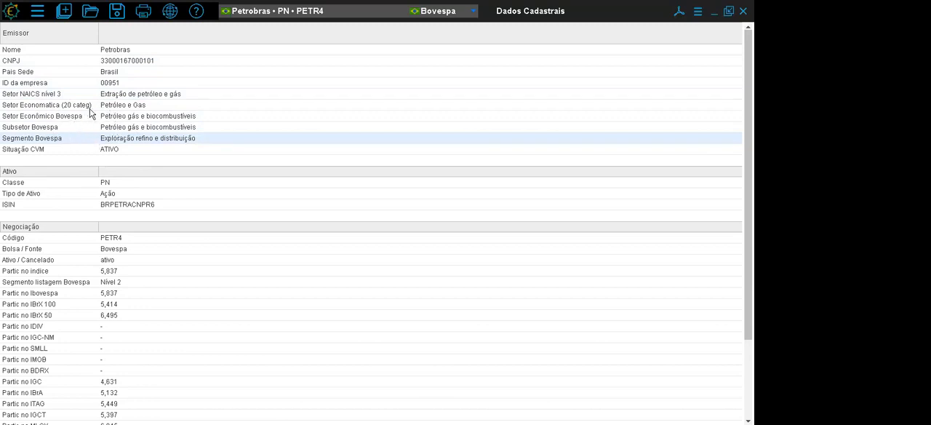
pyautogui.click(41, 105)
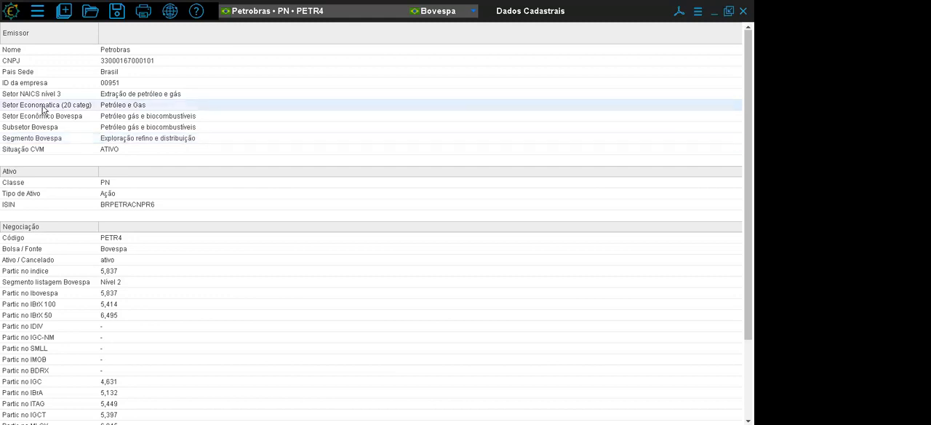
# - Examine the PETR4 asset details and trading data, including class, asset type, ISIN, listing segment and index participation
pyautogui.click(40, 183)
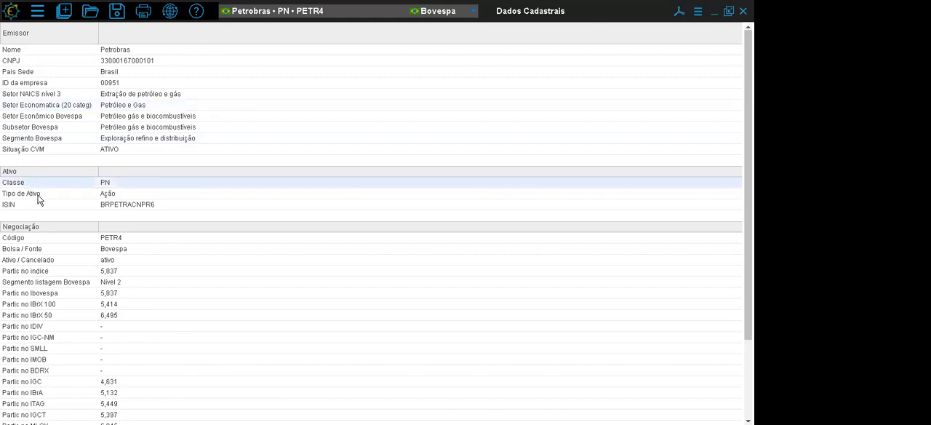
pyautogui.click(37, 195)
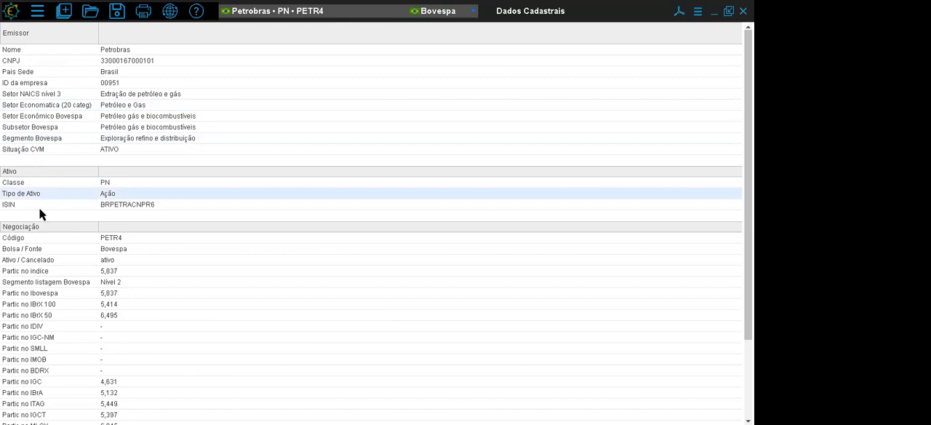
pyautogui.click(80, 207)
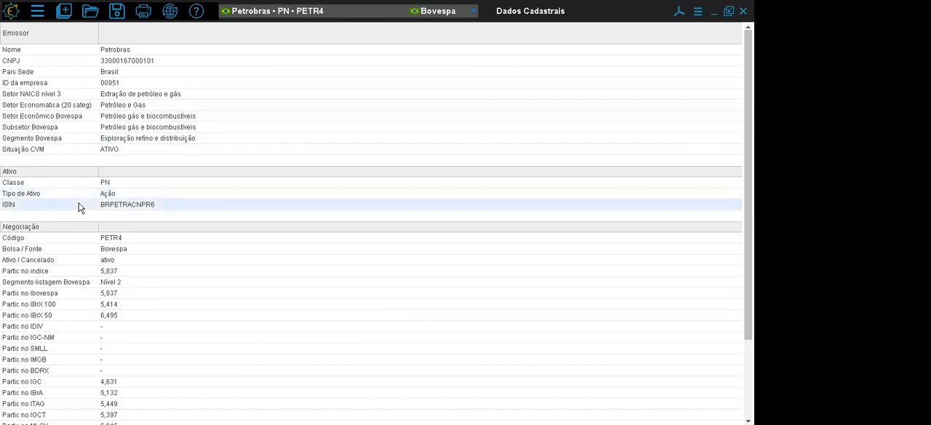
pyautogui.click(71, 231)
pyautogui.click(70, 237)
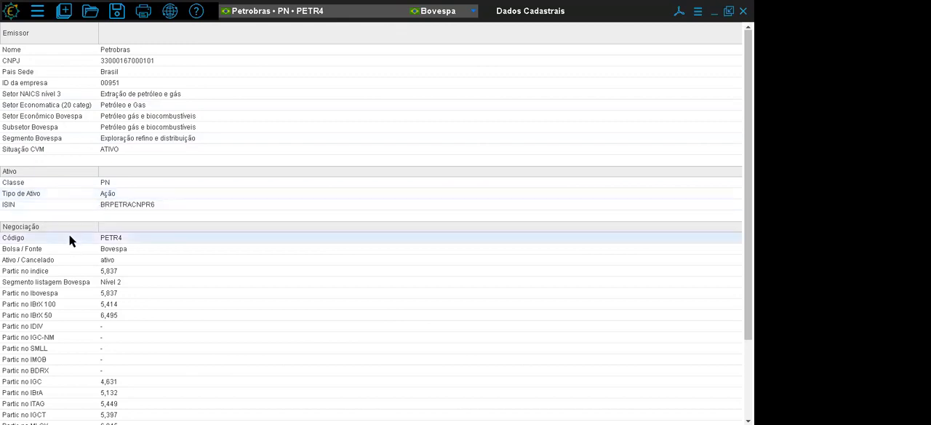
pyautogui.scroll(-3, 124, 175)
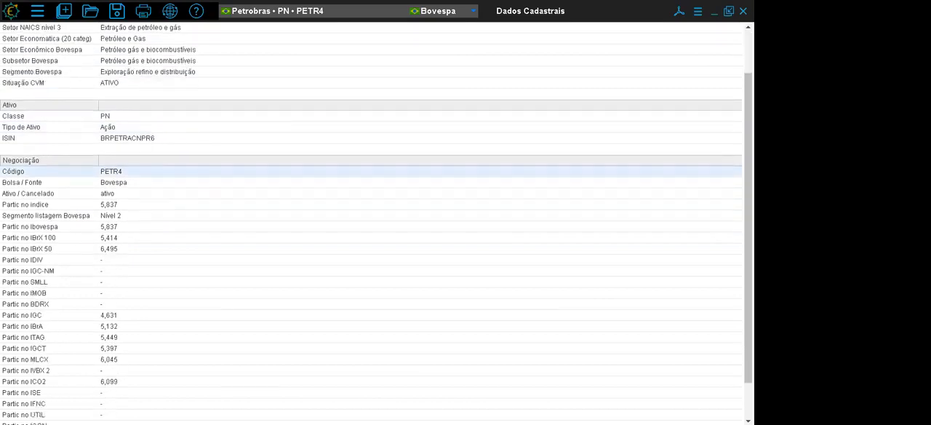
pyautogui.click(122, 174)
pyautogui.click(117, 180)
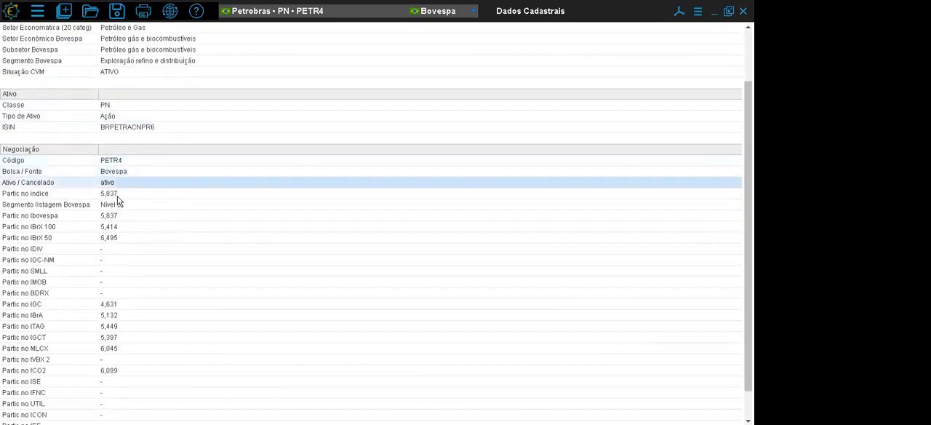
pyautogui.click(125, 206)
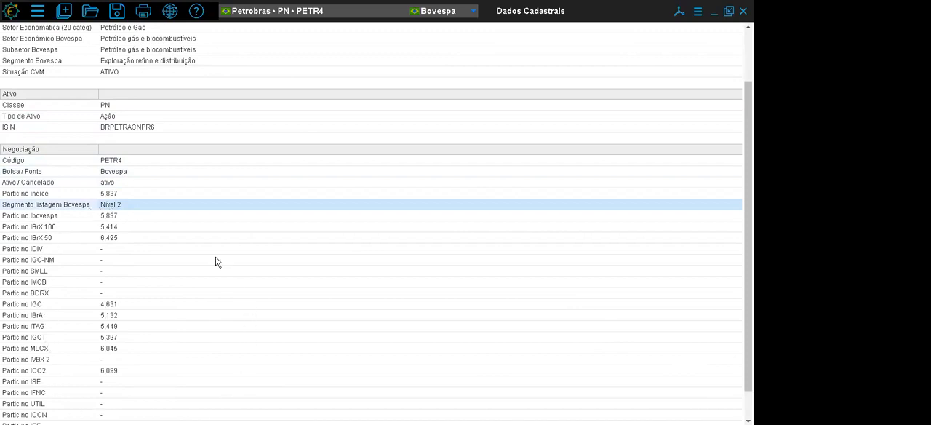
pyautogui.click(78, 217)
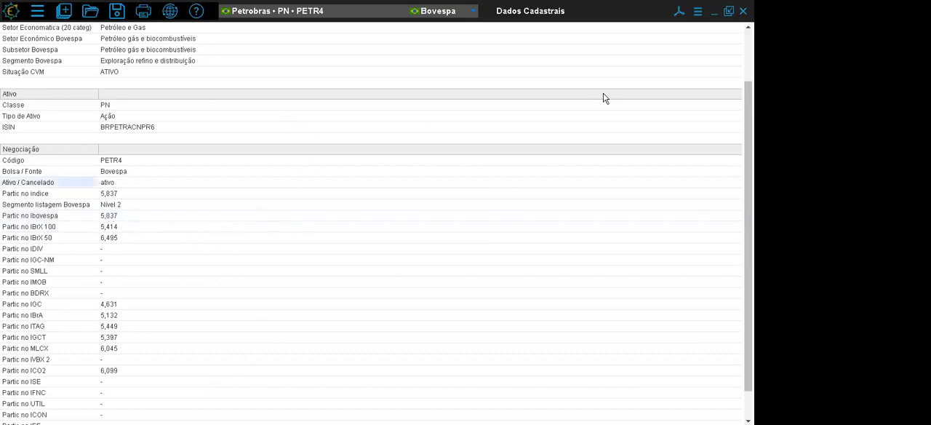
pyautogui.scroll(3, 567, 87)
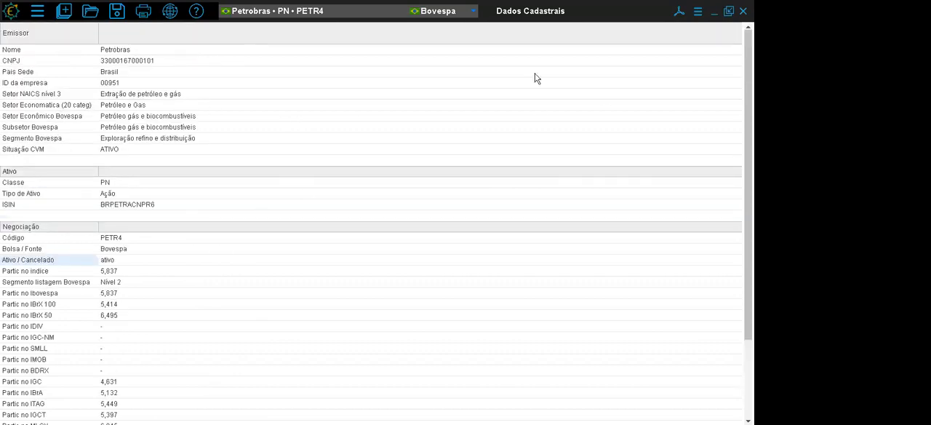
# - Search the assets for "petr" and make the Petrobras debenture PETR17 the current asset
pyautogui.click(266, 20)
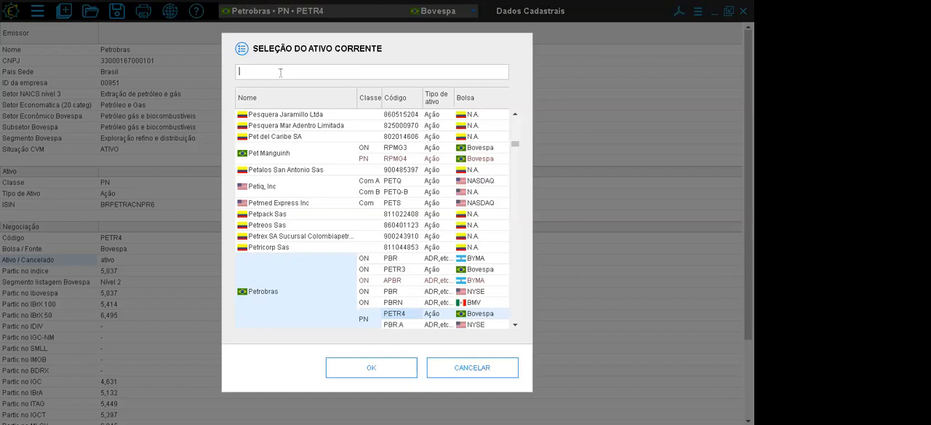
pyautogui.write('petr')
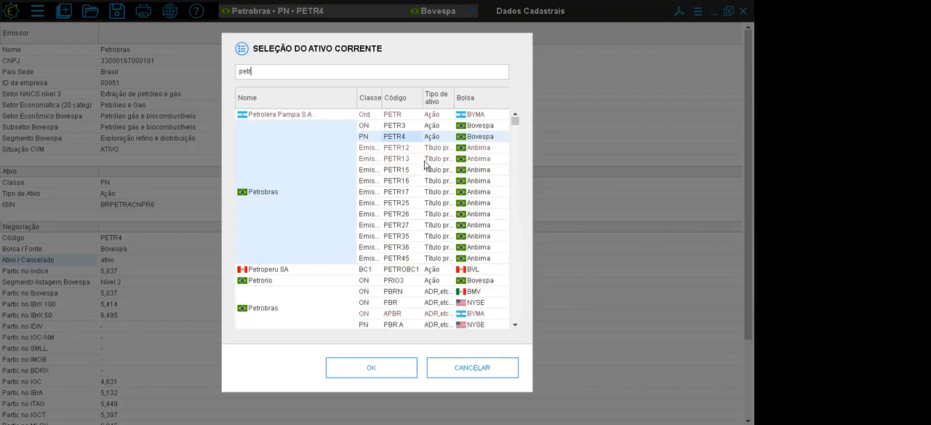
pyautogui.click(408, 191)
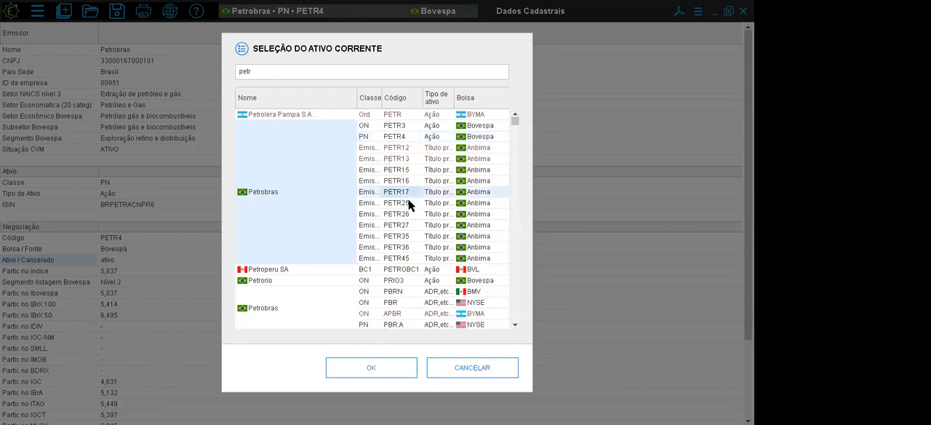
pyautogui.click(384, 368)
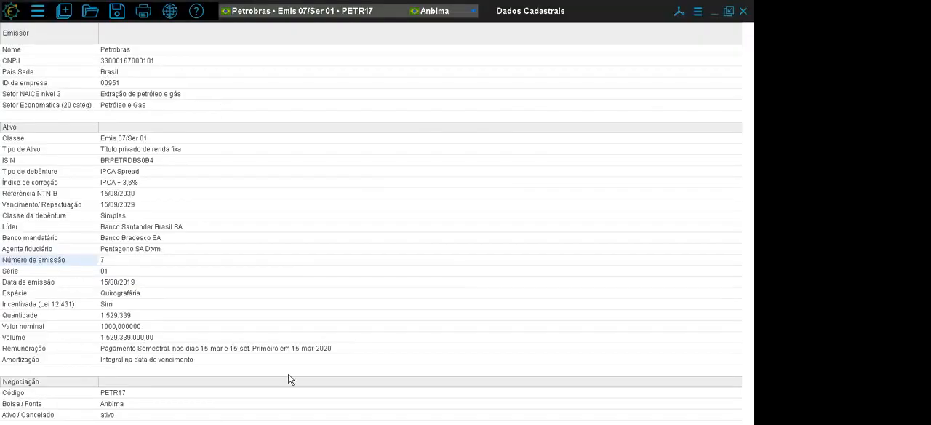
# - Examine the debenture's registration data: type, NTN-B reference, maturity, class, issue date, species and Lei 12.431 incentive status
pyautogui.click(58, 176)
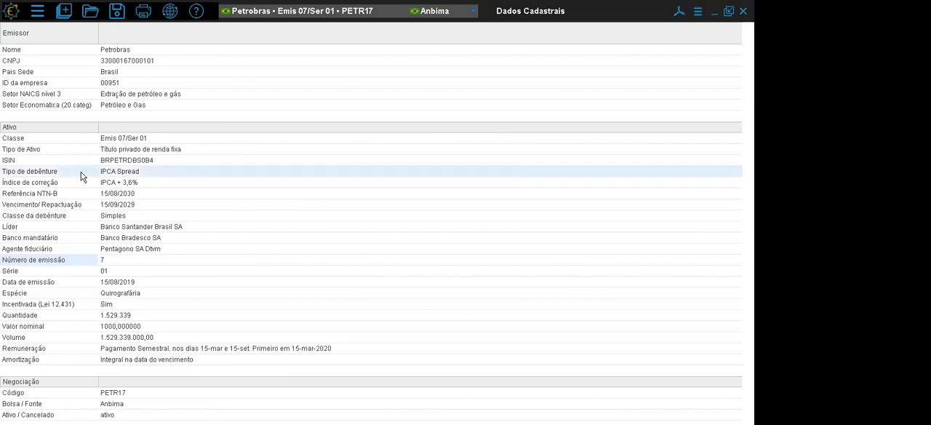
pyautogui.click(43, 195)
pyautogui.click(48, 208)
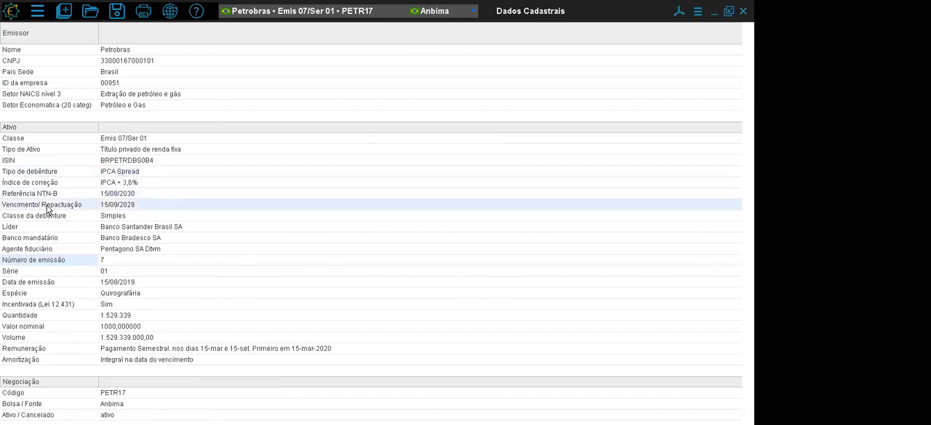
pyautogui.click(42, 216)
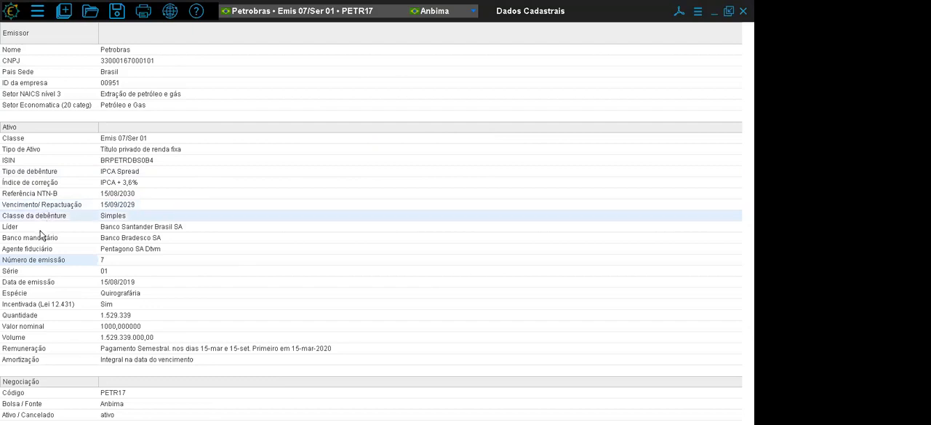
pyautogui.click(41, 283)
pyautogui.click(55, 298)
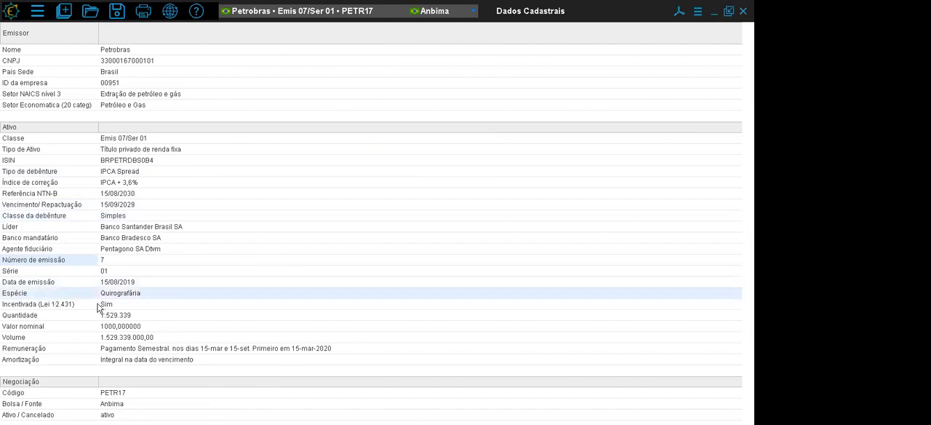
pyautogui.click(71, 305)
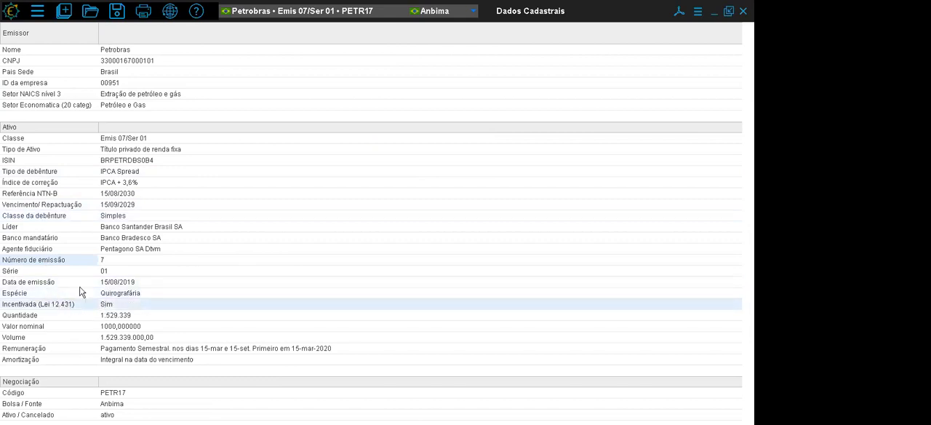
# - Search the assets for "alaska" and make the fund Alaska Black Institucional FIA the current asset
pyautogui.click(265, 18)
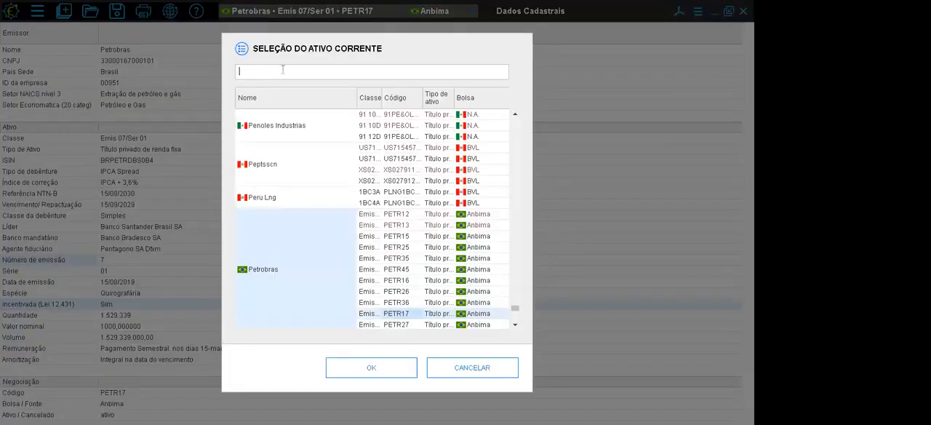
pyautogui.write('alaska')
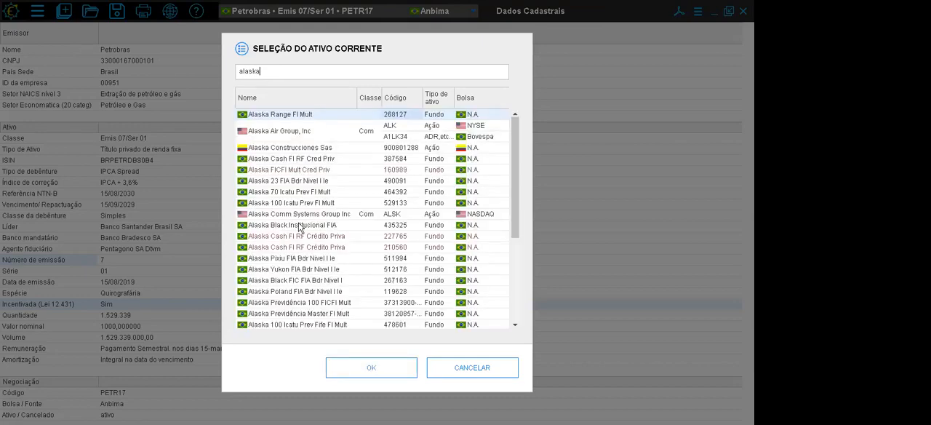
pyautogui.click(299, 226)
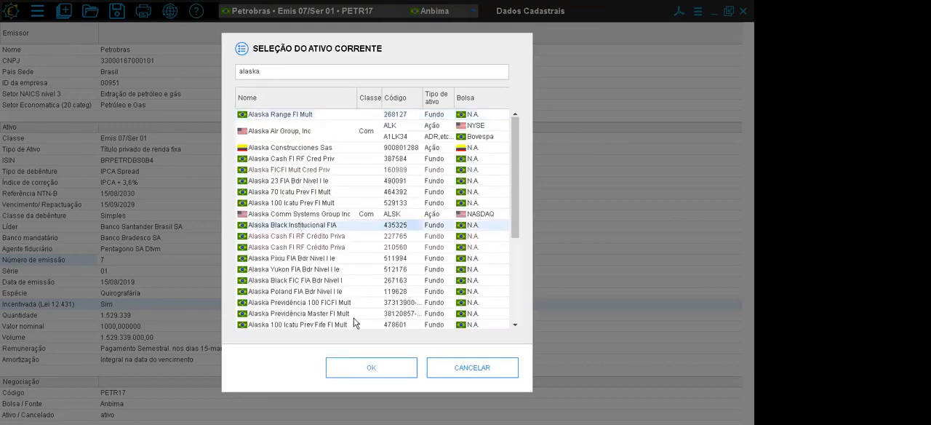
pyautogui.click(353, 368)
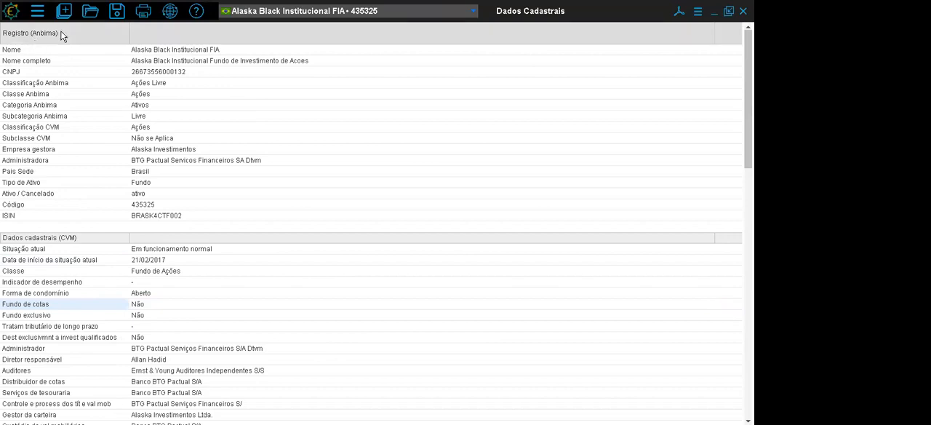
# - Examine the fund's Anbima registration data, from the Anbima and CVM classifications to the managing company
pyautogui.click(91, 53)
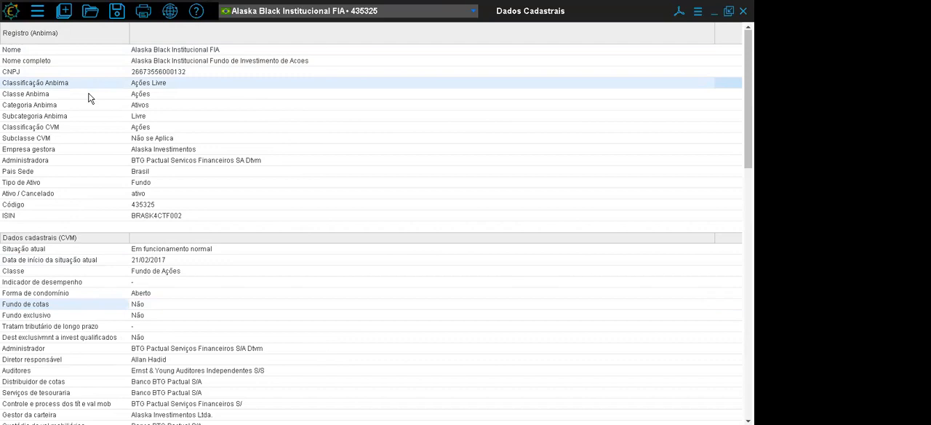
pyautogui.moveTo(66, 87); pyautogui.dragTo(69, 148)
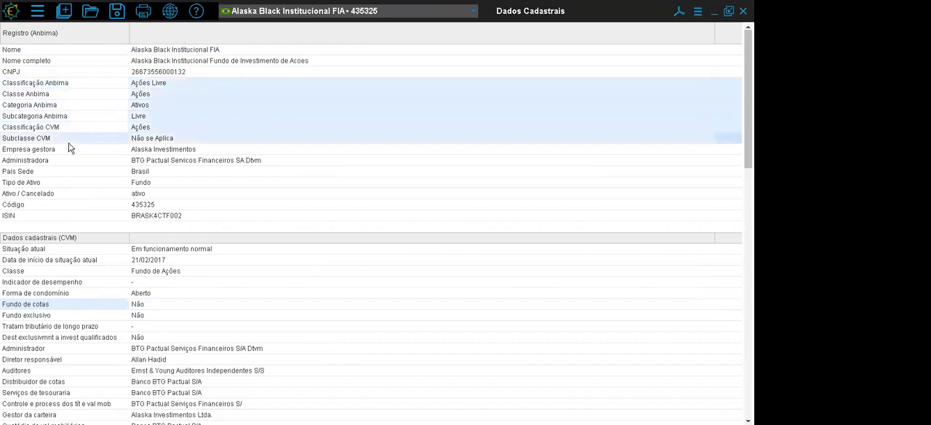
pyautogui.click(66, 154)
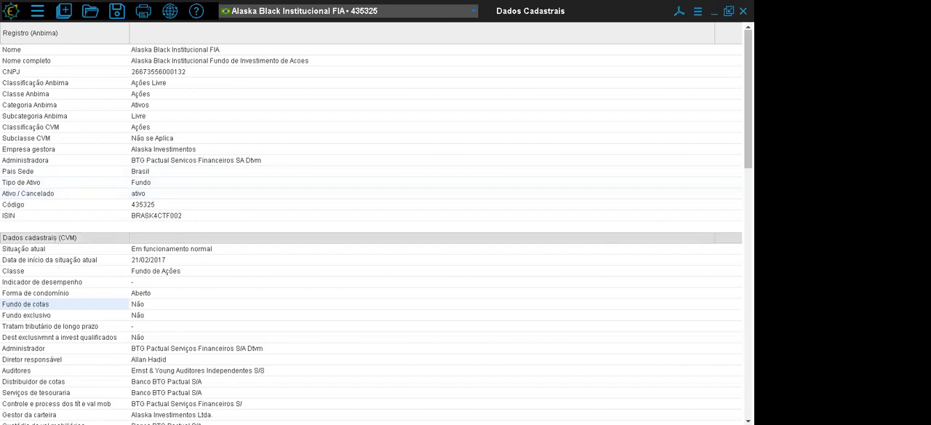
# - Examine the fund's CVM registration data, including the responsible director, auditors and quota distributor
pyautogui.scroll(-6, 127, 94)
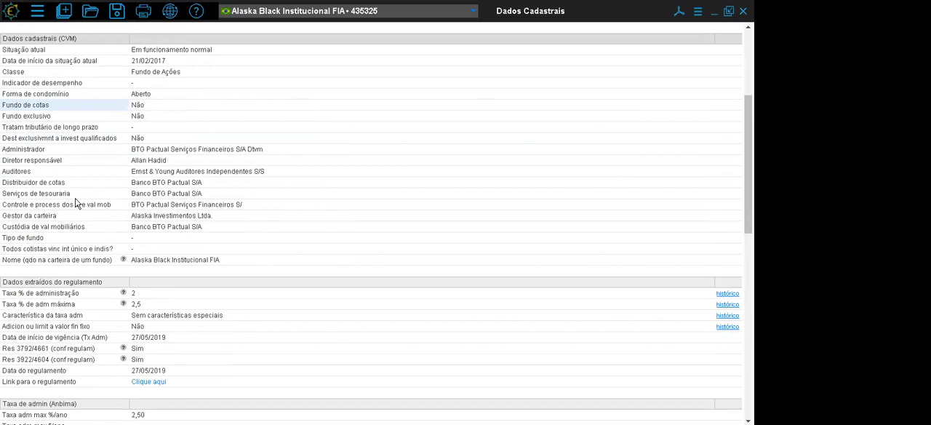
pyautogui.click(37, 173)
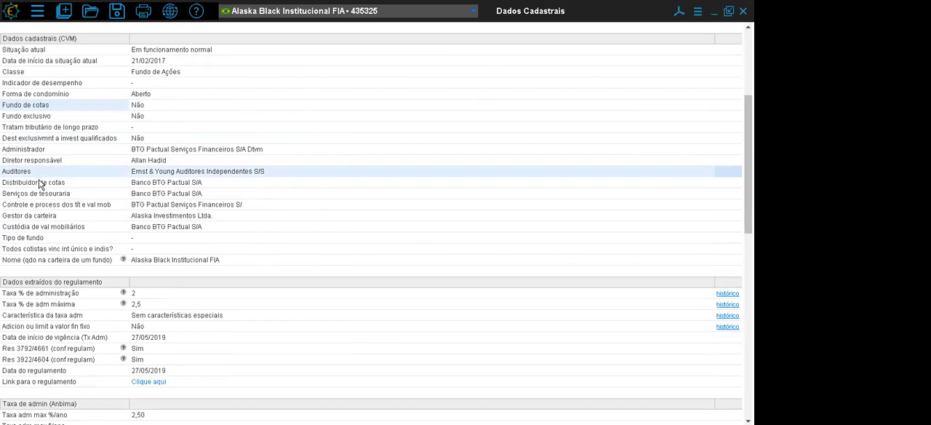
pyautogui.click(40, 160)
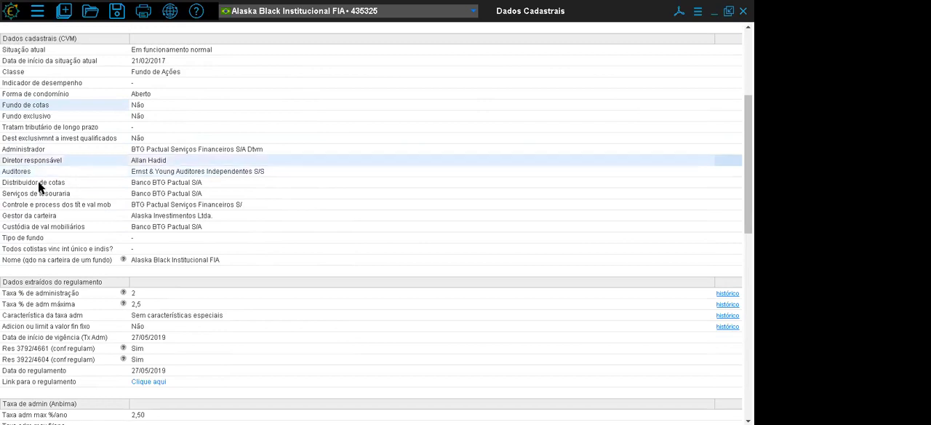
pyautogui.click(38, 182)
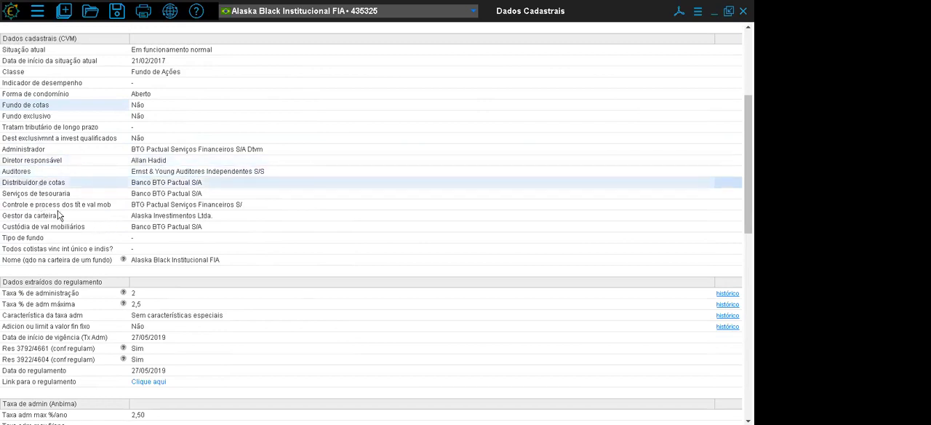
# - Examine the data extracted from the fund's regulation: administration fees, effective date, Res 3792/4661 and 3922/4604 compliance, regulation date and link
pyautogui.scroll(-3, 180, 196)
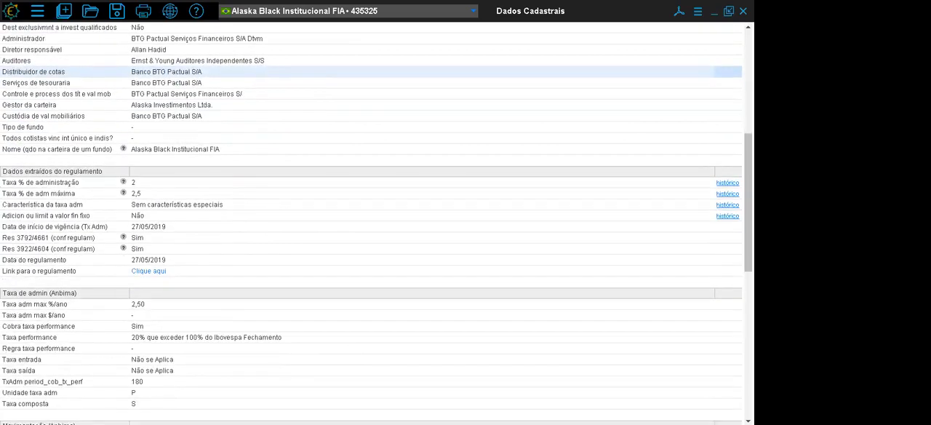
pyautogui.click(62, 164)
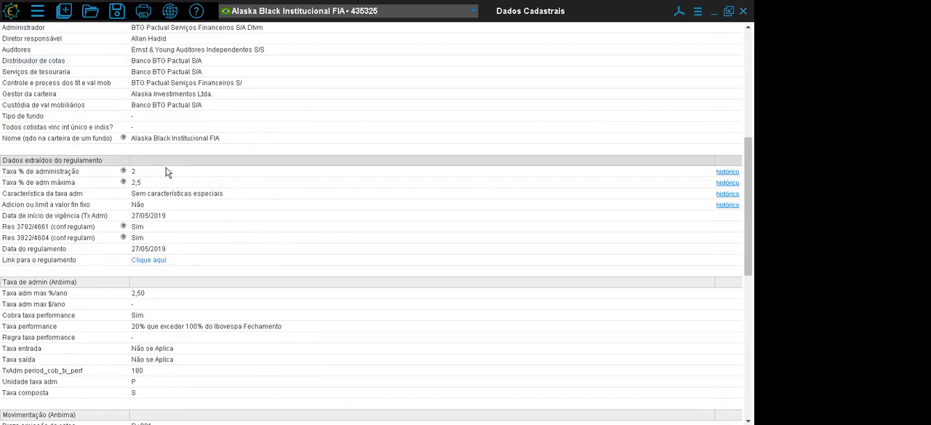
pyautogui.click(84, 174)
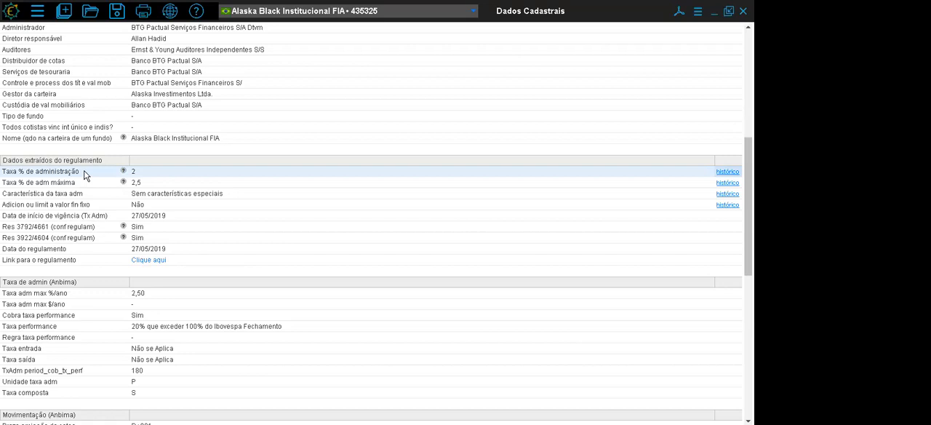
pyautogui.click(87, 180)
pyautogui.click(88, 194)
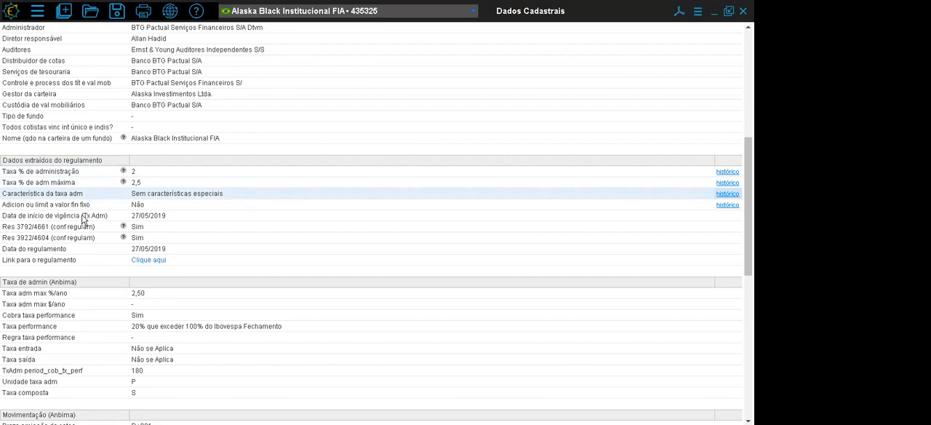
pyautogui.click(83, 218)
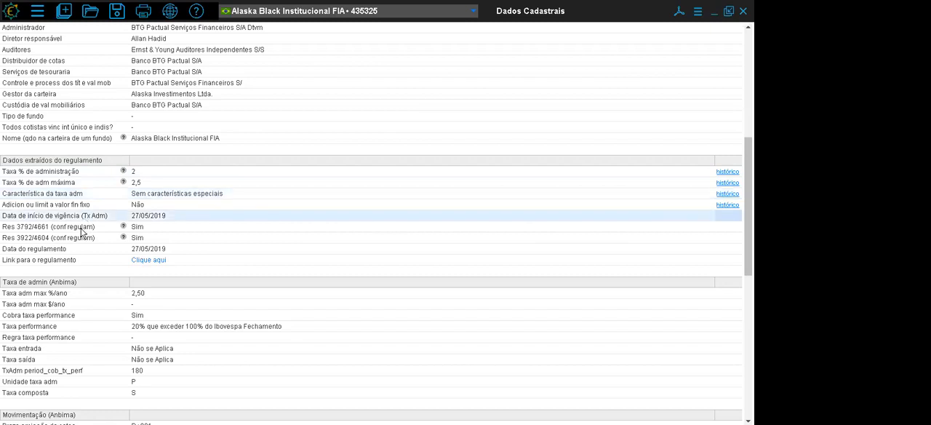
pyautogui.click(82, 229)
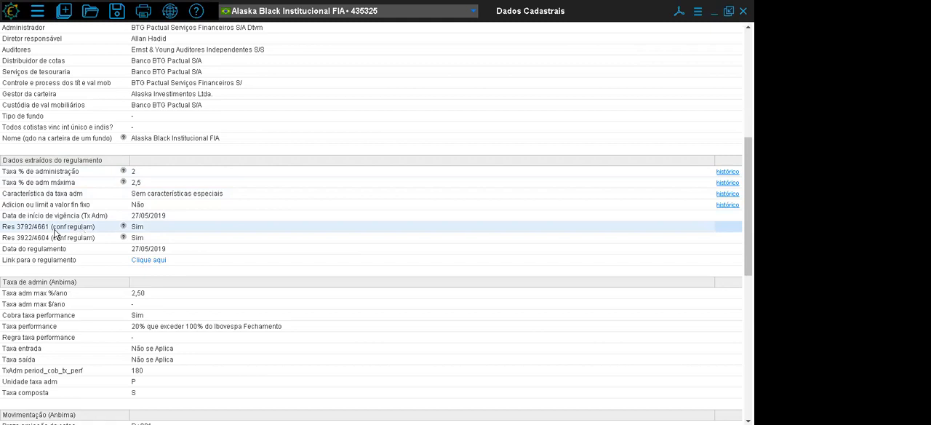
pyautogui.click(61, 240)
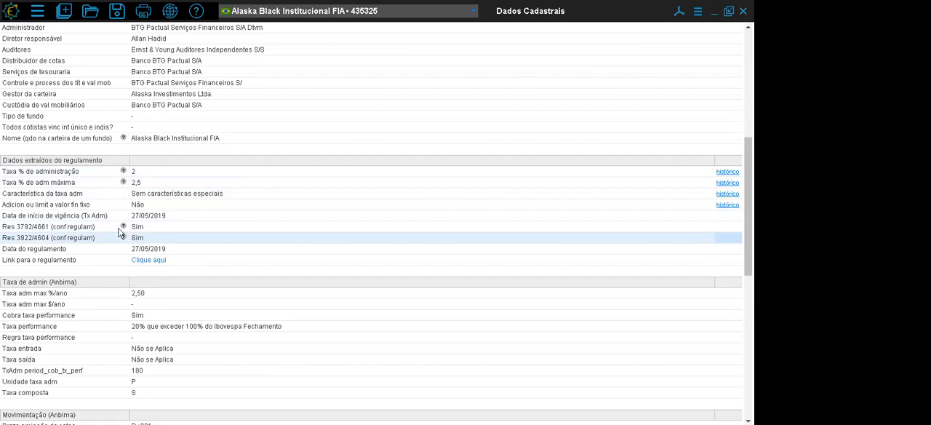
pyautogui.click(79, 250)
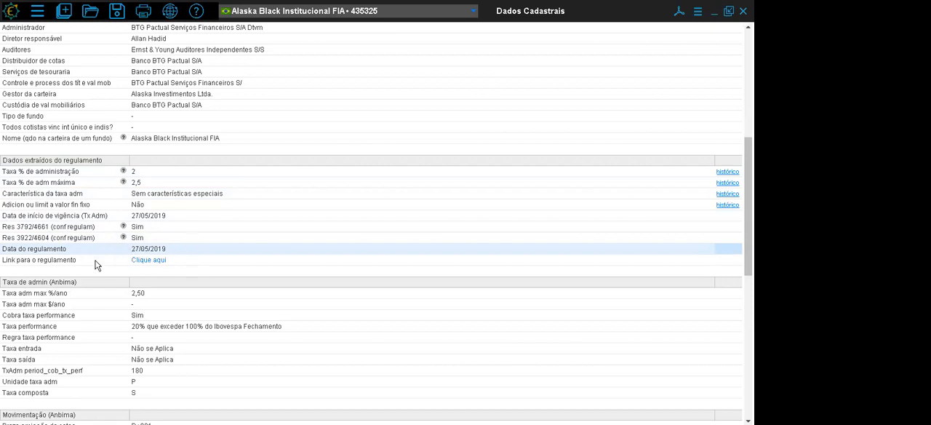
pyautogui.click(96, 264)
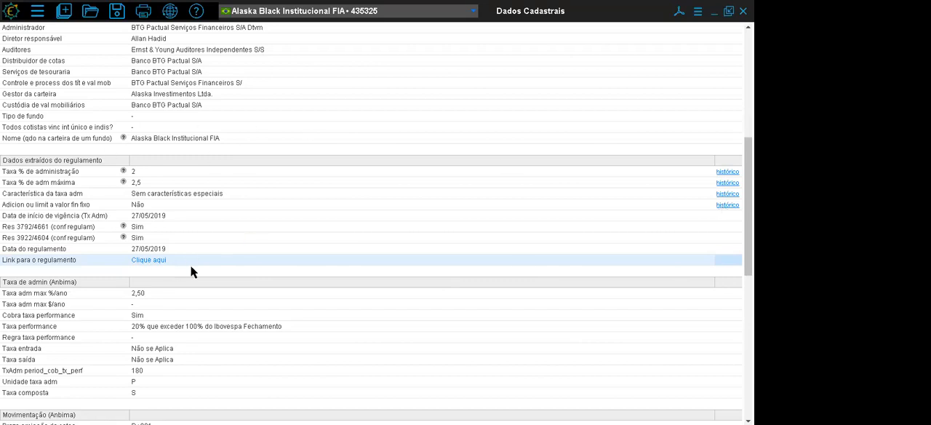
# - View the history of the fund's percentage administration fee (Taxa % de administração) and close it
pyautogui.click(728, 173)
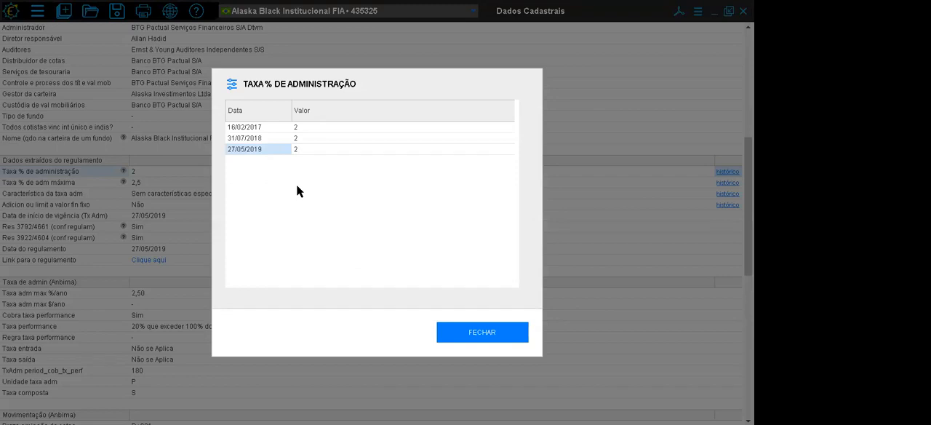
pyautogui.click(449, 334)
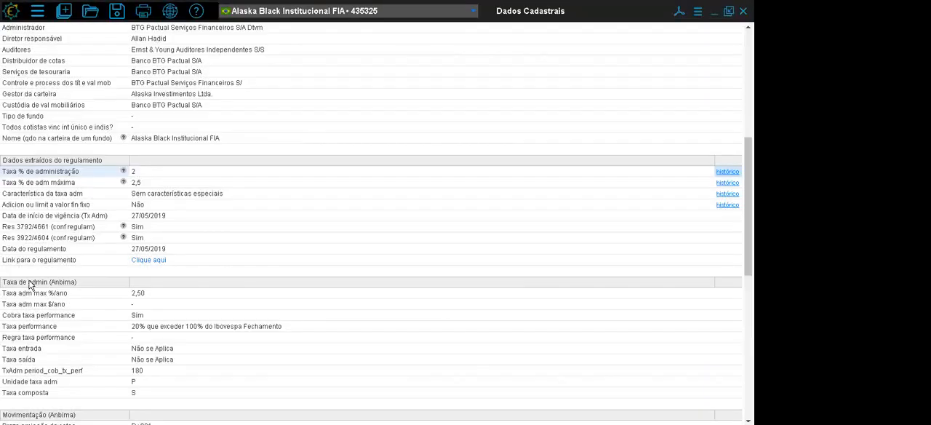
# - Examine the fund's Anbima maximum administration fee, performance fee and its charging period, and the Movimentação section
pyautogui.scroll(-4, 371, 218)
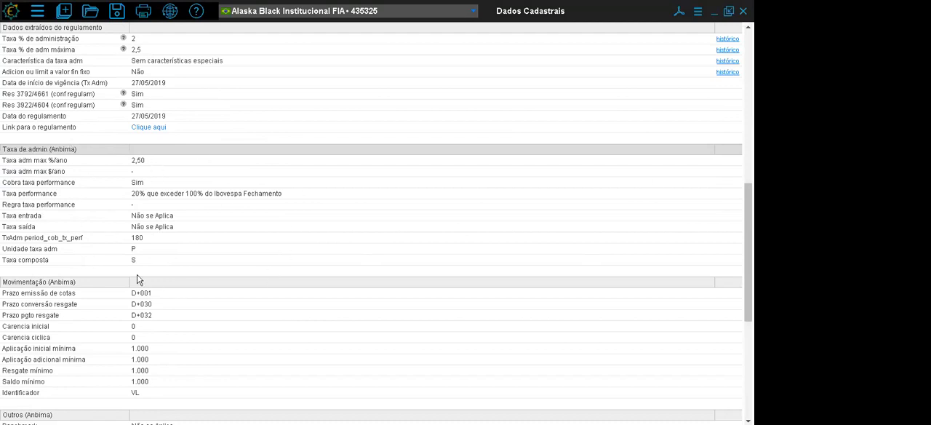
pyautogui.click(91, 161)
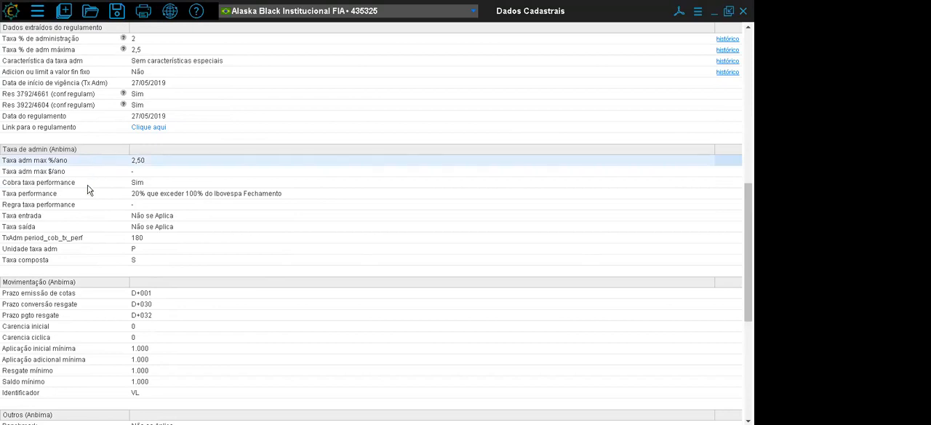
pyautogui.click(87, 185)
pyautogui.click(87, 196)
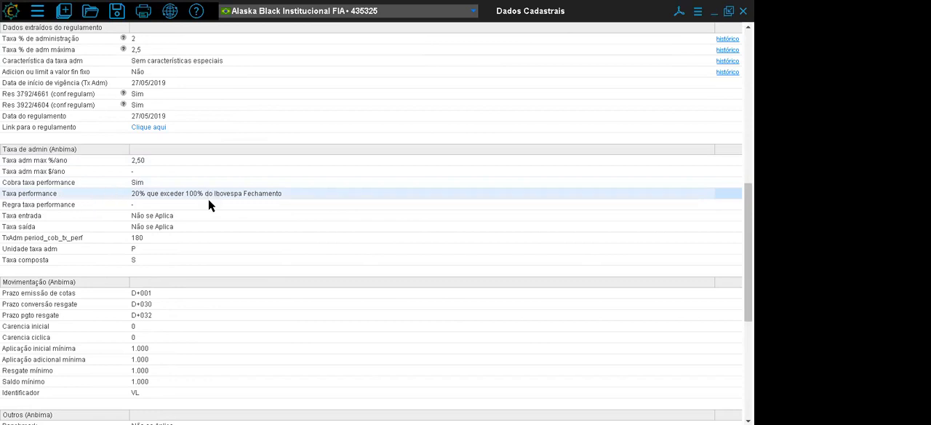
pyautogui.click(75, 235)
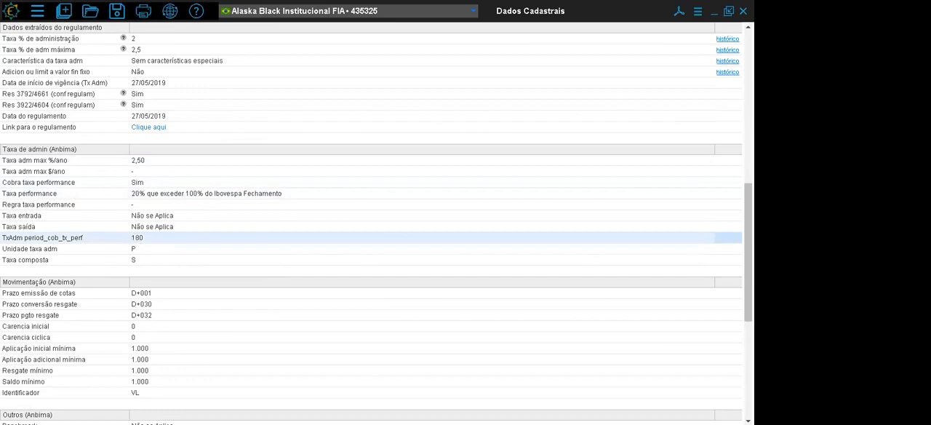
pyautogui.scroll(-5, 593, 219)
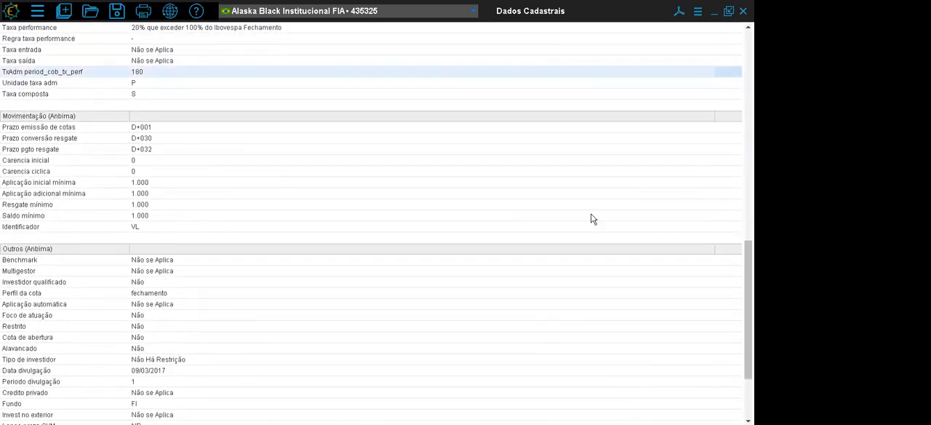
pyautogui.click(35, 118)
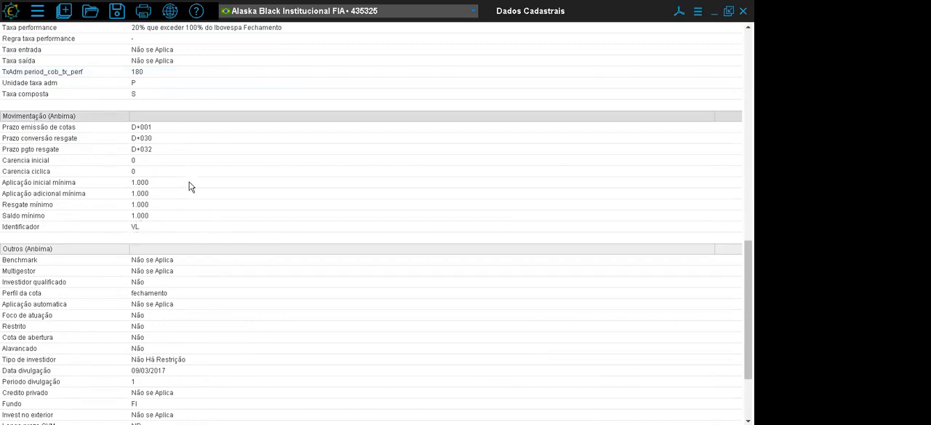
# - Examine the Outros (Anbima) section: qualified investor, quota profile, restricted, leveraged, private credit and foreign investment fields
pyautogui.scroll(-3, 739, 320)
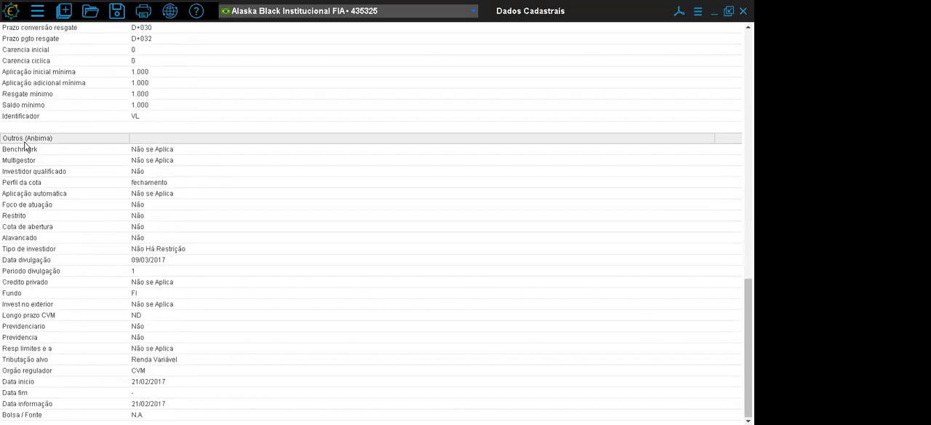
pyautogui.click(22, 141)
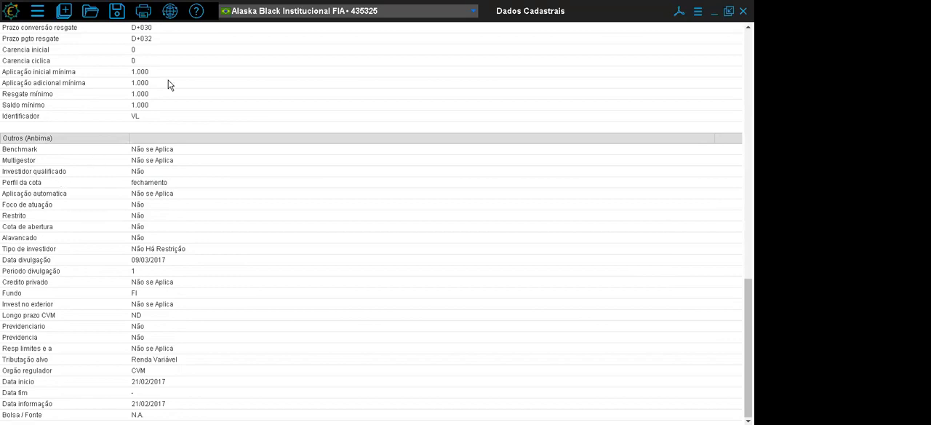
pyautogui.click(45, 174)
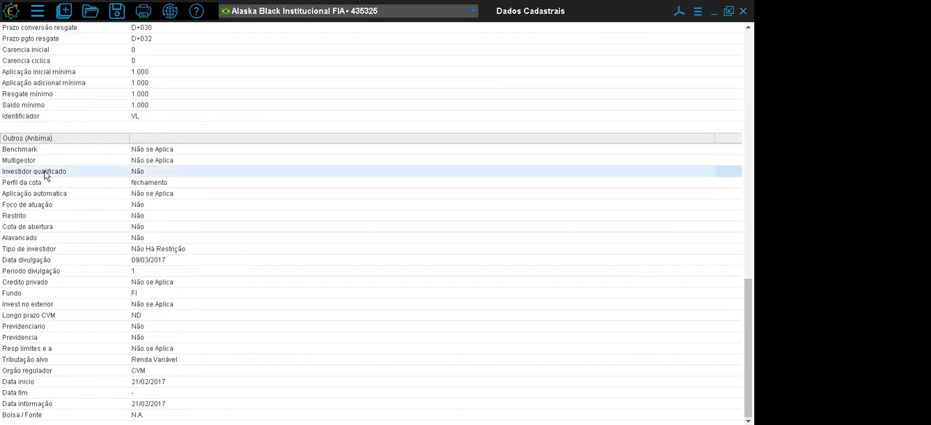
pyautogui.click(53, 188)
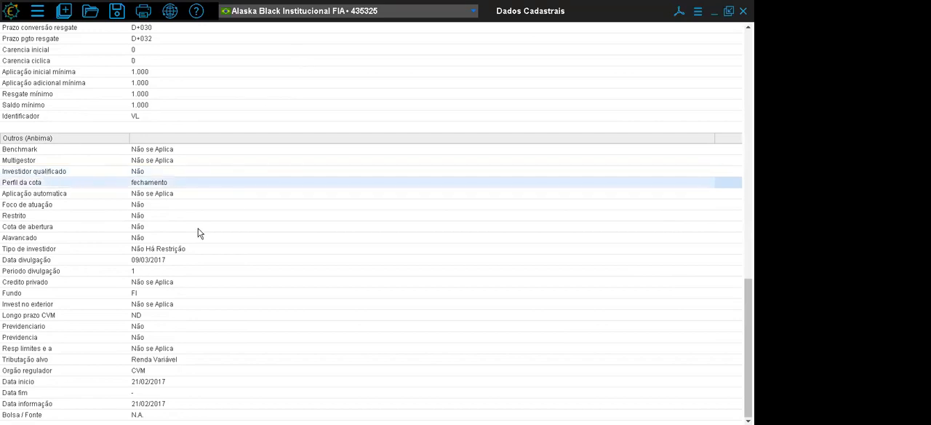
pyautogui.click(43, 218)
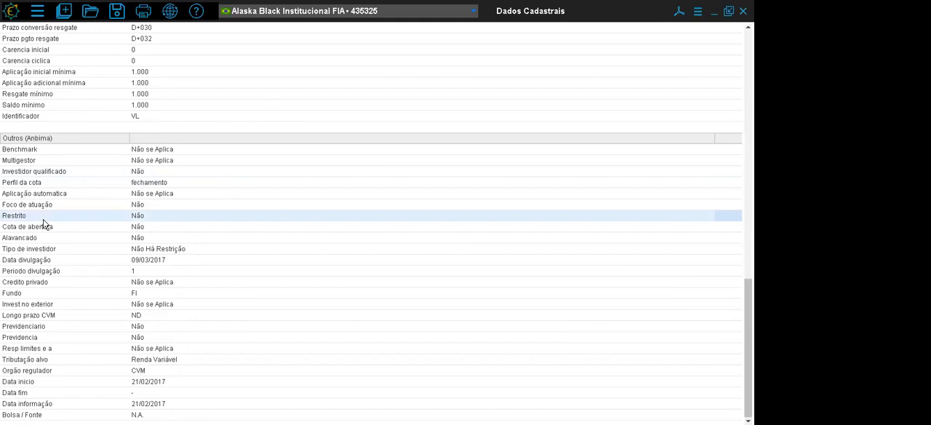
pyautogui.click(42, 238)
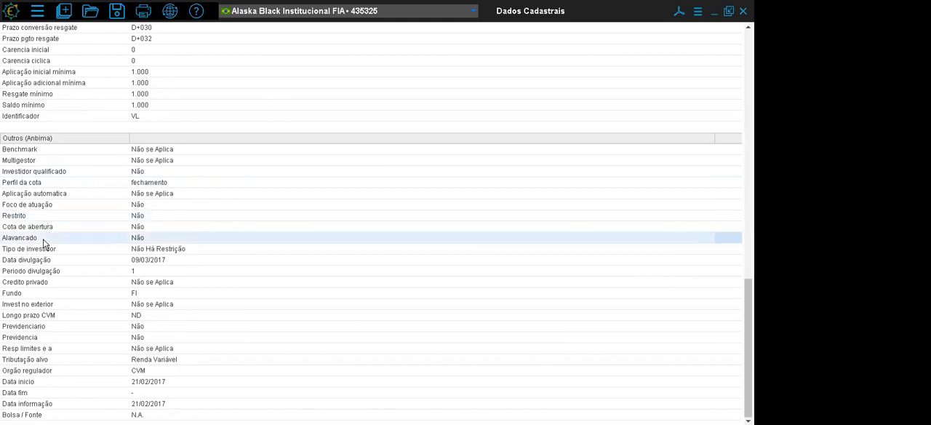
pyautogui.click(49, 283)
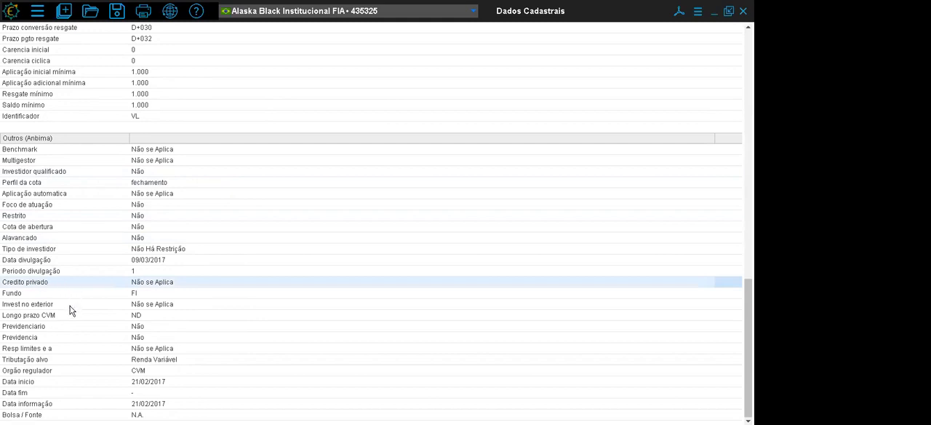
pyautogui.click(71, 306)
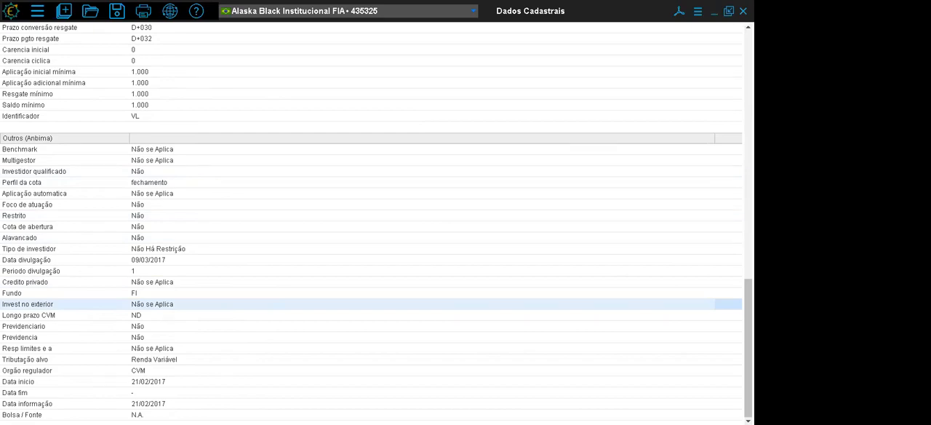
# - View the list of available Base de Dados windows, close it, and check the fund's Empresa gestora and Fundo exclusivo fields
pyautogui.scroll(15, 370, 221)
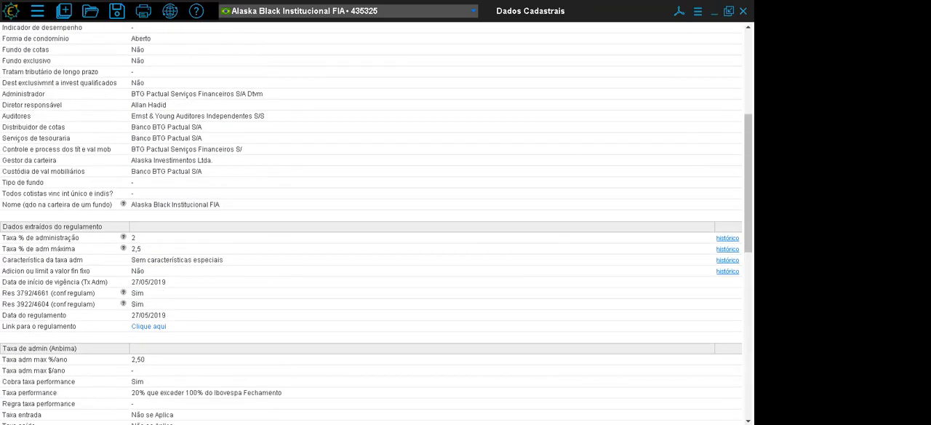
pyautogui.scroll(3, 371, 222)
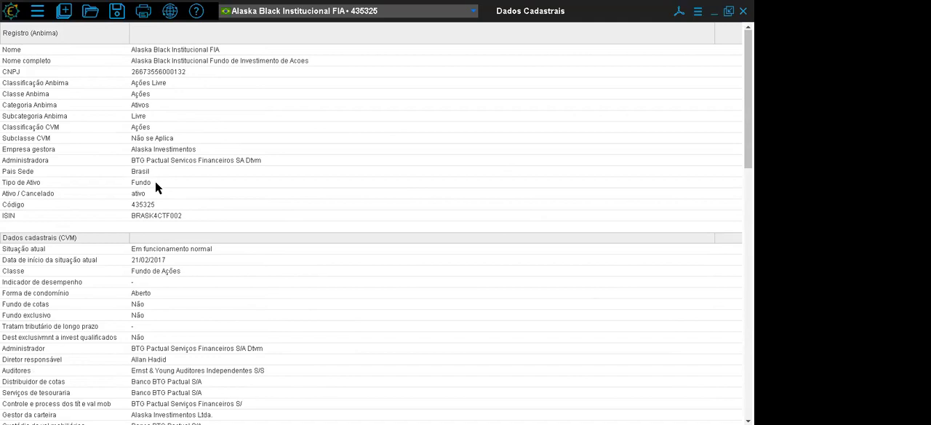
pyautogui.click(63, 12)
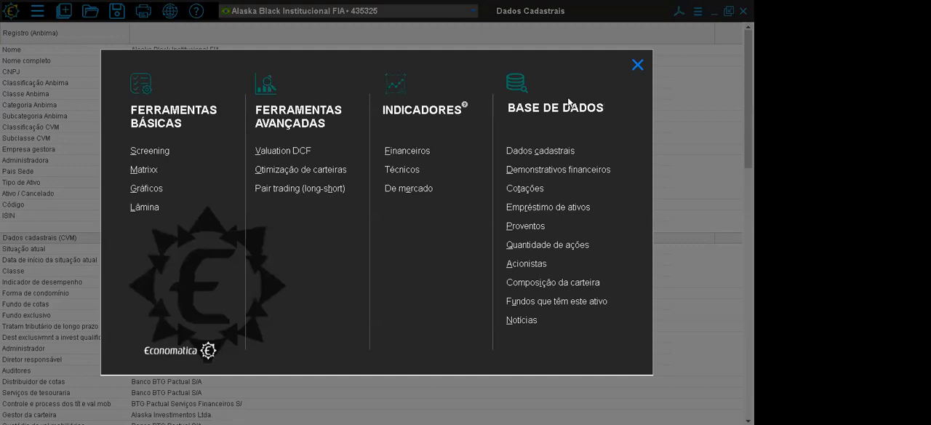
pyautogui.click(637, 64)
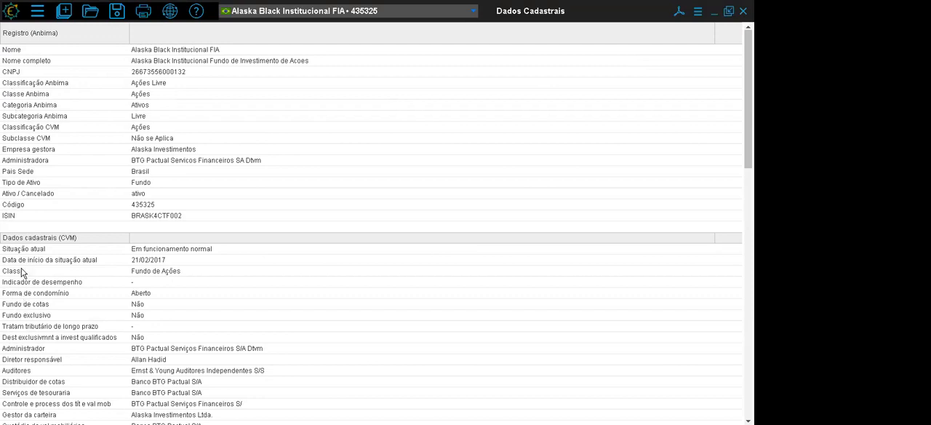
pyautogui.click(31, 153)
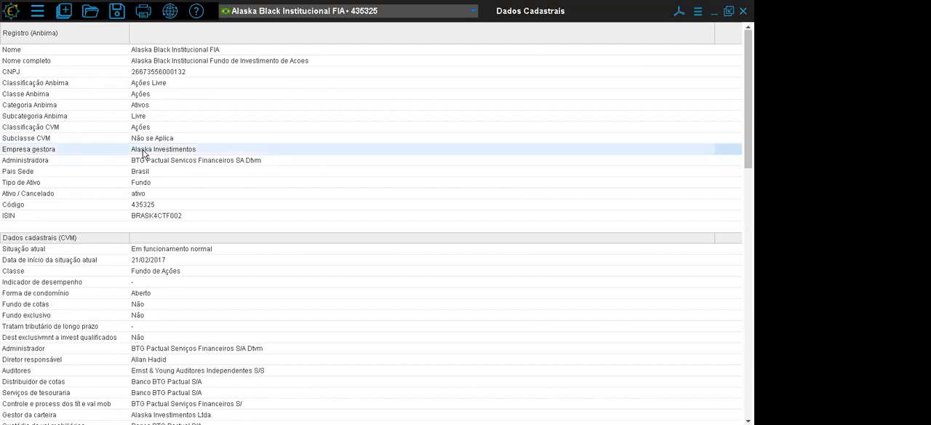
pyautogui.click(48, 317)
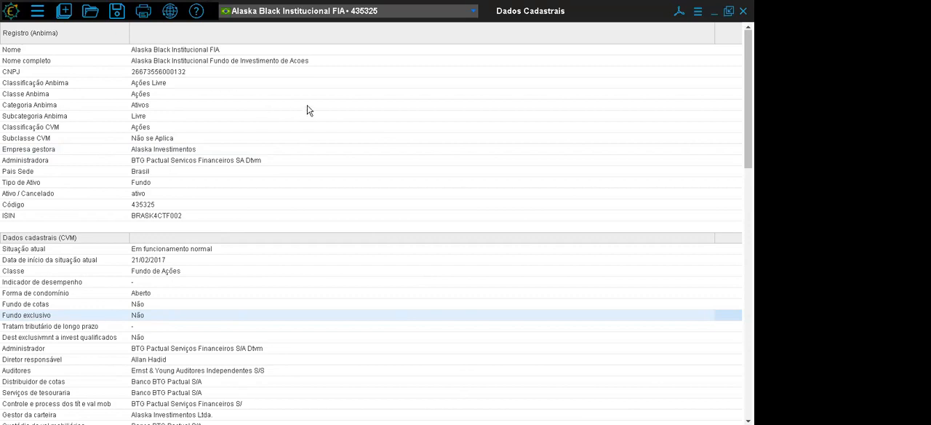
# - Close the Dados Cadastrais window and open the Demonstrativos Financeiros database window
pyautogui.moveTo(376, 7)
pyautogui.click(377, 38)
pyautogui.click(64, 11)
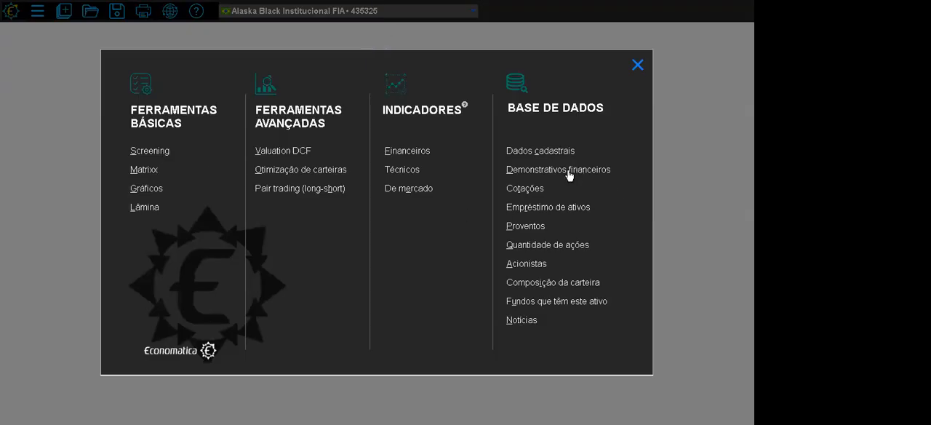
pyautogui.click(570, 172)
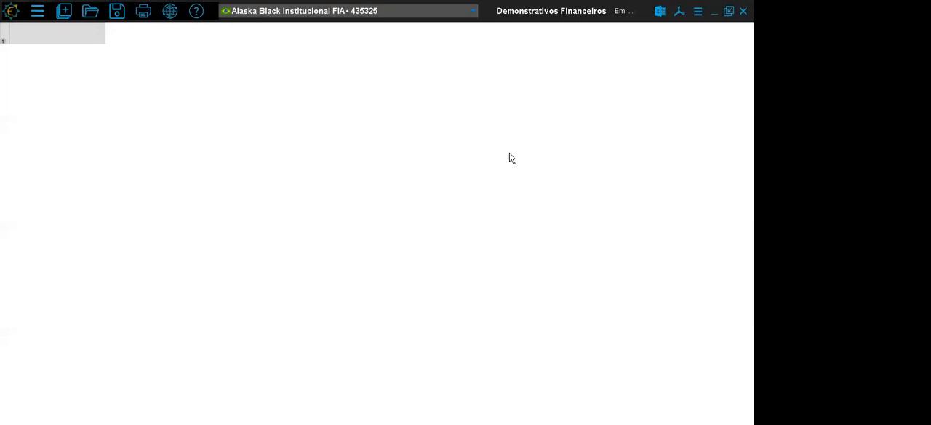
# - Set the current asset to the Petrobras PN share PETR4 on Bovespa
pyautogui.click(269, 21)
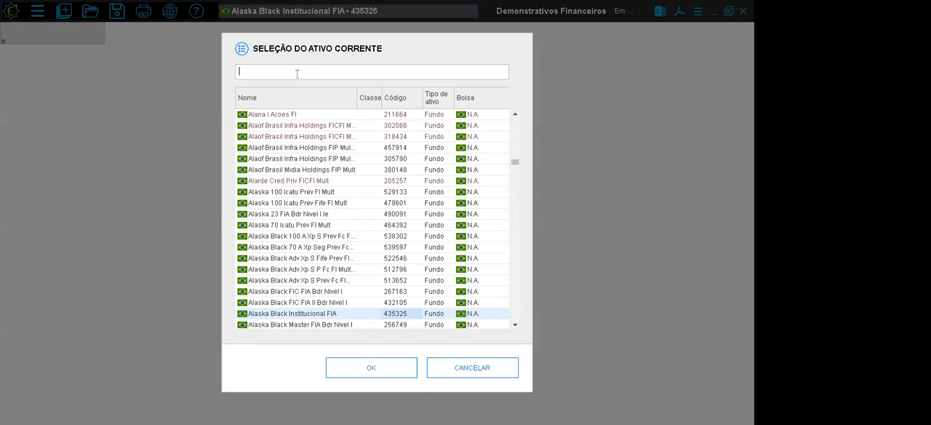
pyautogui.write('petr')
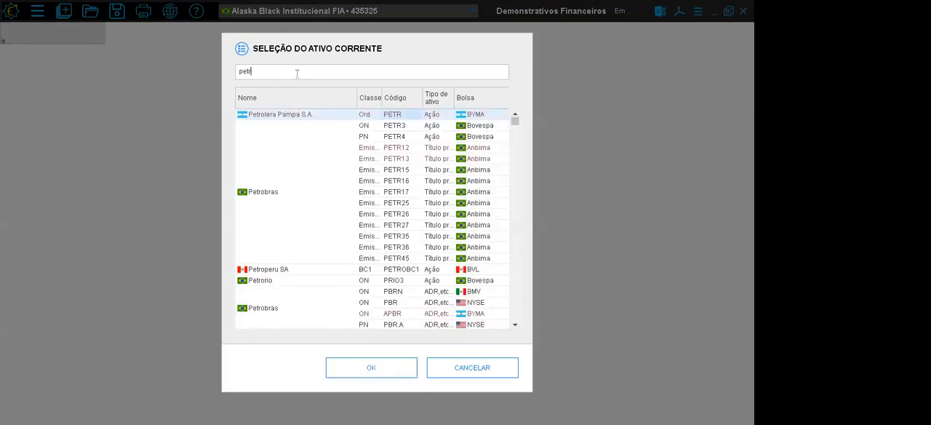
pyautogui.click(396, 137)
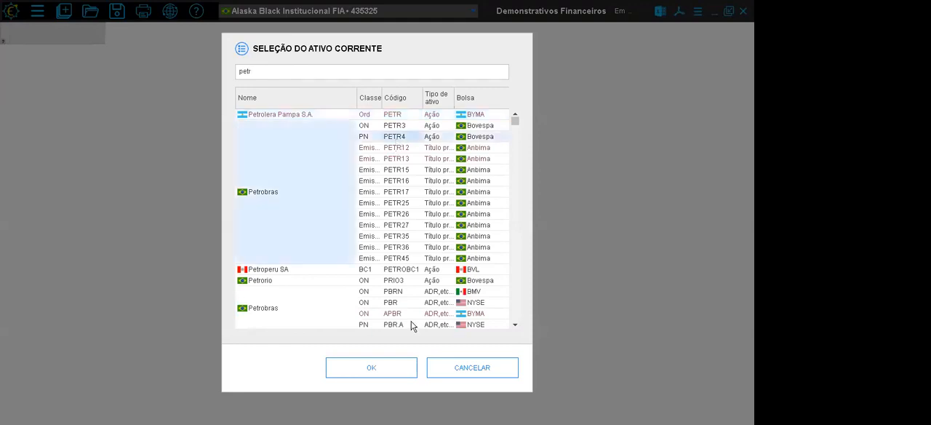
pyautogui.click(371, 367)
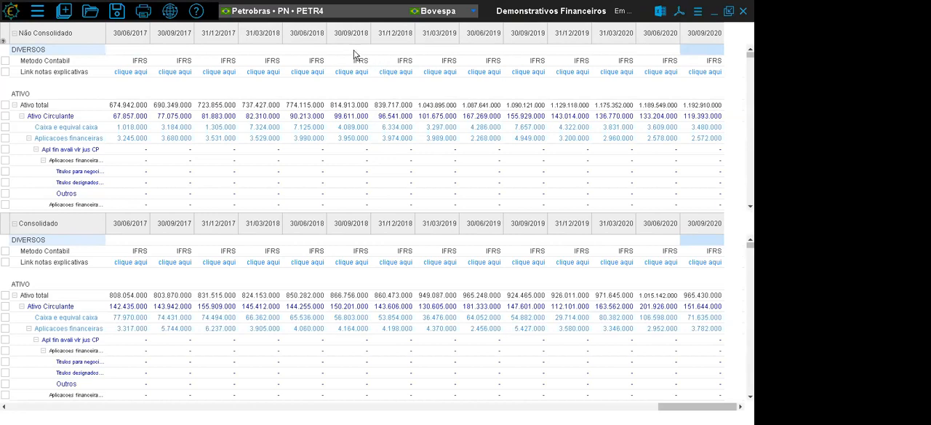
# - Change the current asset to the Petrobras debenture PETR17 on Anbima
pyautogui.click(322, 20)
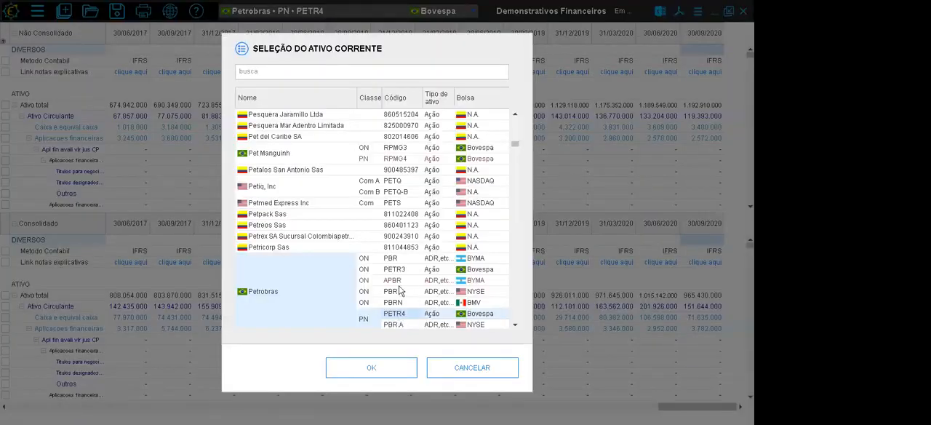
pyautogui.click(344, 75)
pyautogui.write('petr')
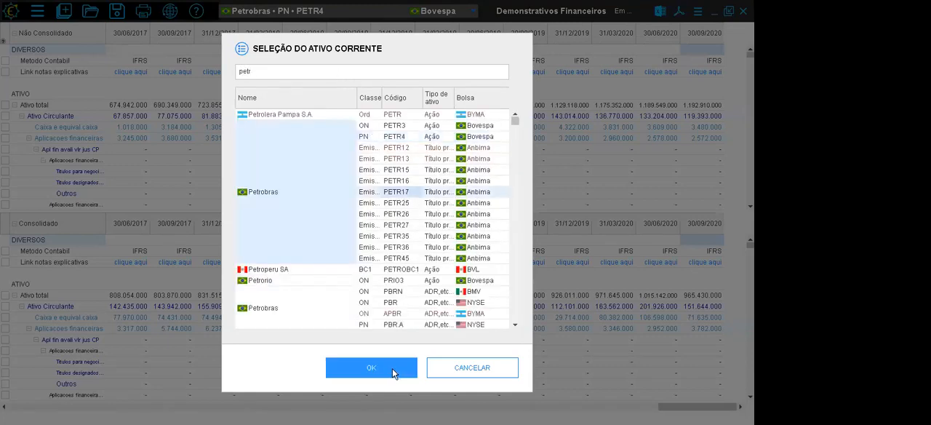
pyautogui.click(392, 368)
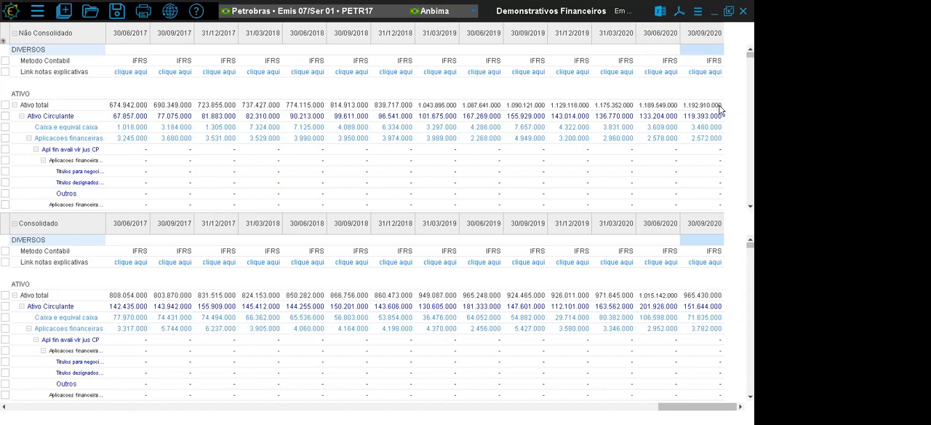
# - Consult the explanation of the Consolidado options in the window parameters and apply Sim * as the Consolidado setting
pyautogui.click(698, 13)
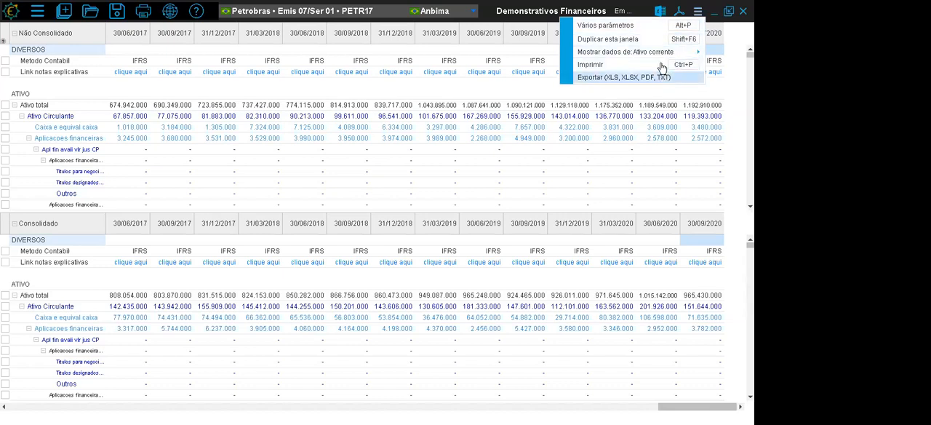
pyautogui.click(651, 27)
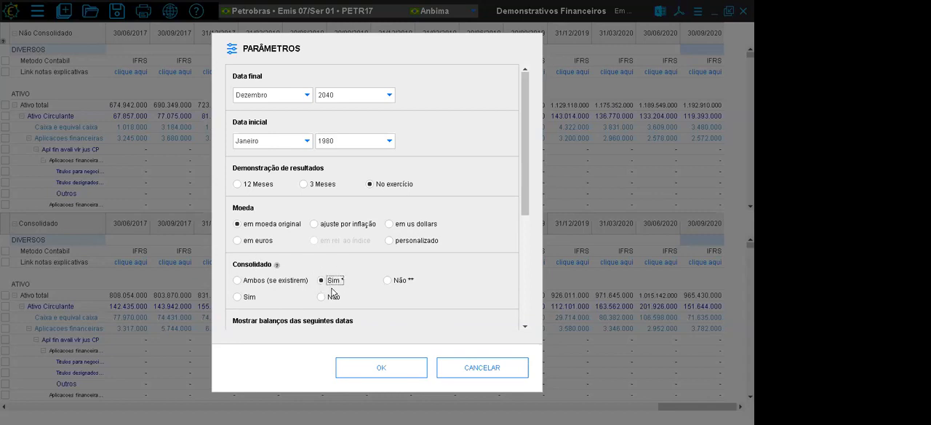
pyautogui.click(238, 297)
pyautogui.click(335, 282)
pyautogui.click(246, 298)
pyautogui.click(276, 266)
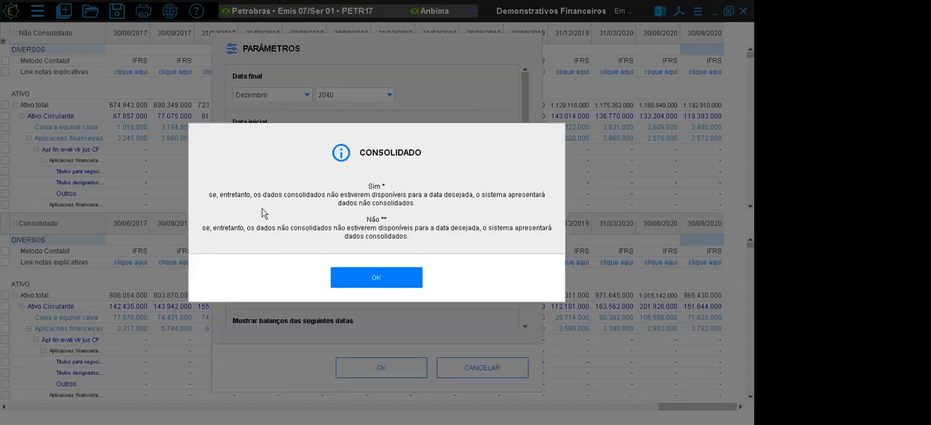
pyautogui.click(374, 279)
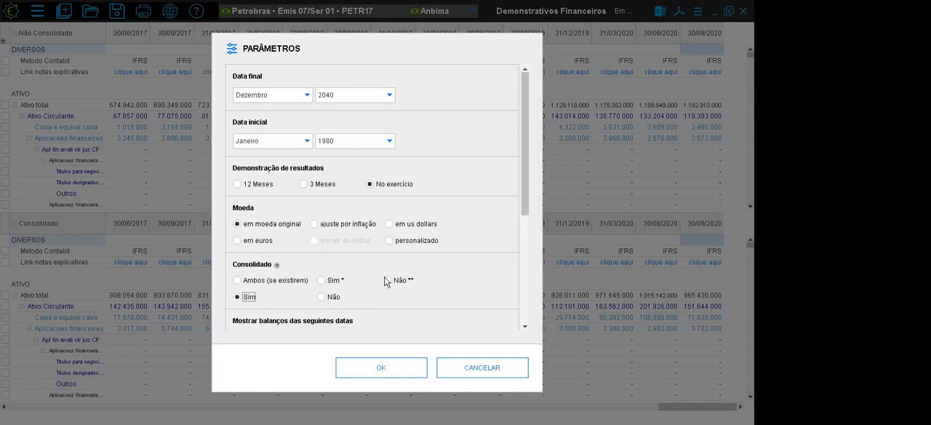
pyautogui.click(320, 279)
pyautogui.click(369, 366)
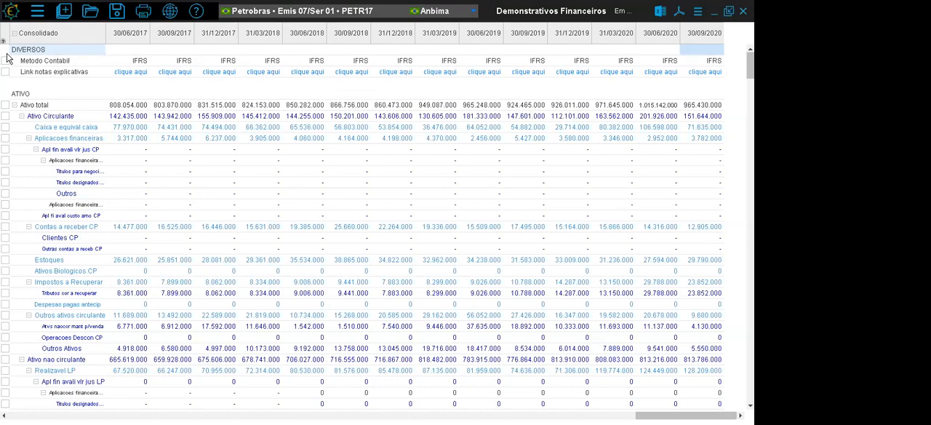
# - Examine the Metodo Contabil and Link notas explicativas rows in the DIVERSOS section
pyautogui.click(52, 66)
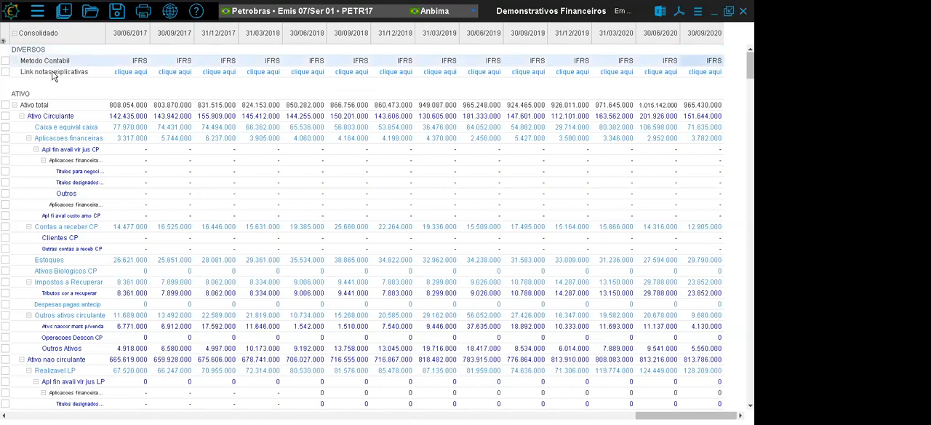
pyautogui.click(52, 74)
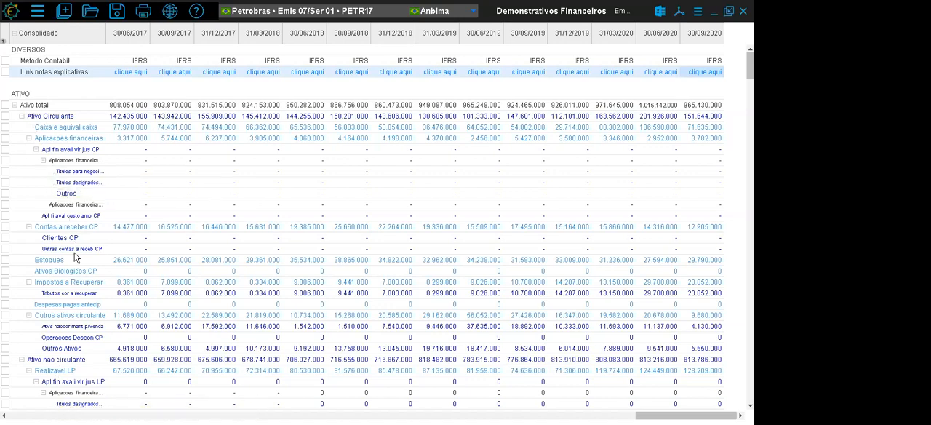
# - Collapse the Ativo total and Passivo e patrimonio liq accounts, and re-expand their circulante, nao circulante and Patrim liq consolidado groups one level
pyautogui.click(16, 107)
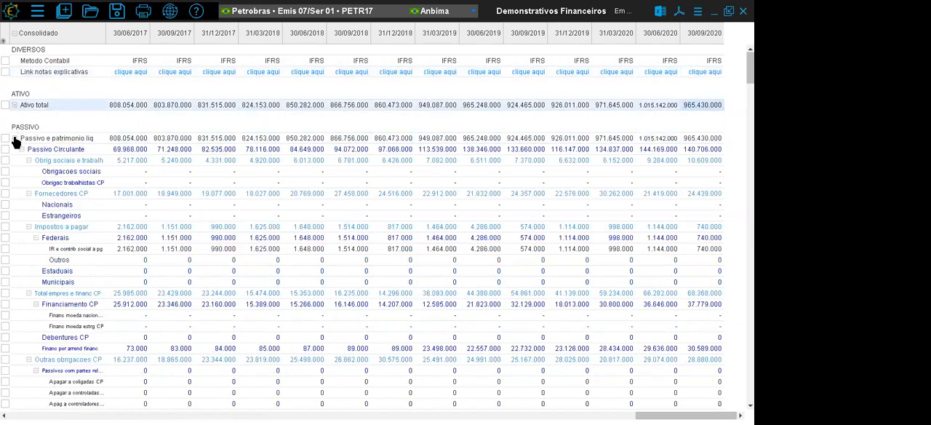
pyautogui.click(14, 139)
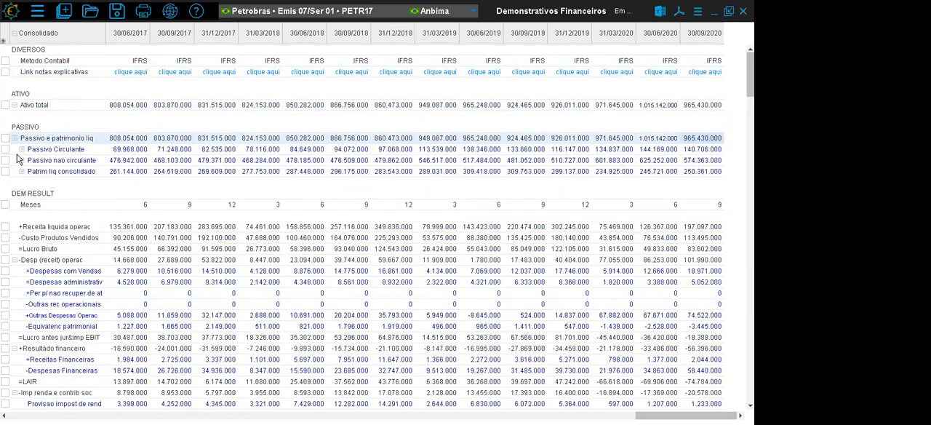
pyautogui.click(22, 172)
pyautogui.click(21, 160)
pyautogui.click(22, 149)
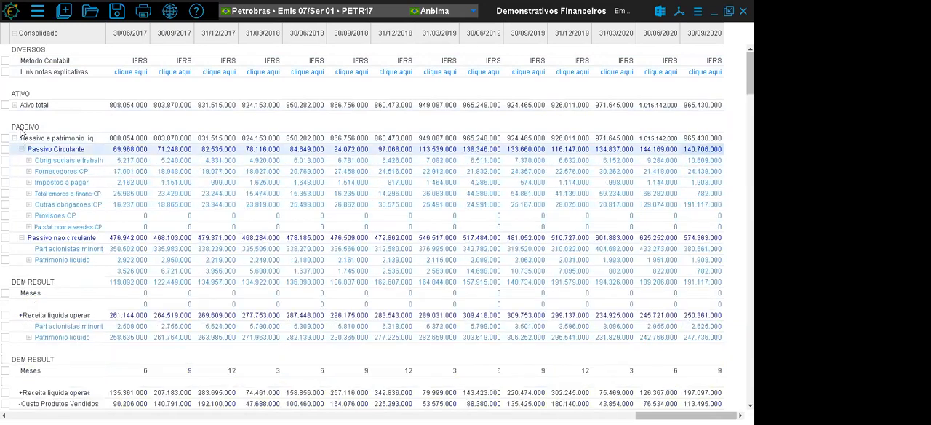
pyautogui.click(14, 107)
pyautogui.click(22, 128)
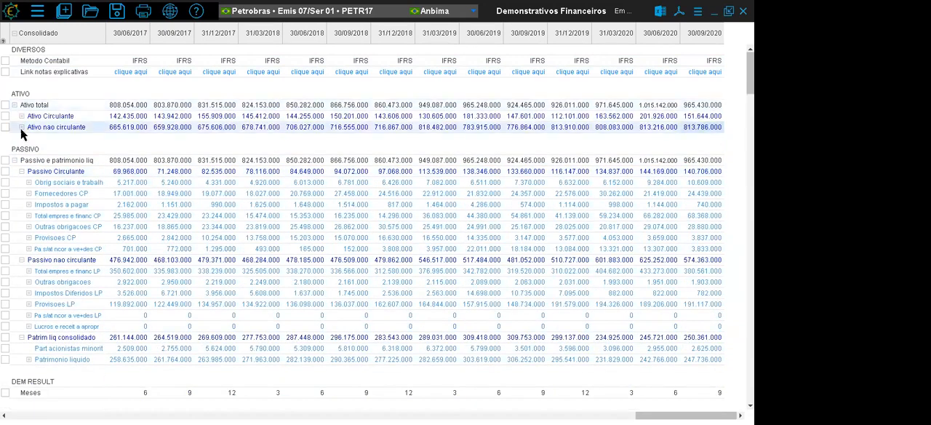
pyautogui.click(22, 116)
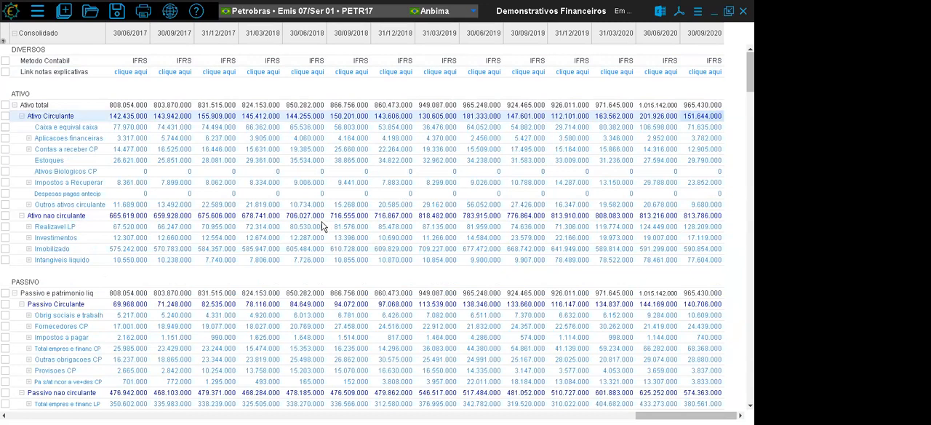
# - Examine the consolidated statements in sequence: ATIVO, PASSIVO, DEM RESULT and FLX CAIXA
pyautogui.click(315, 94)
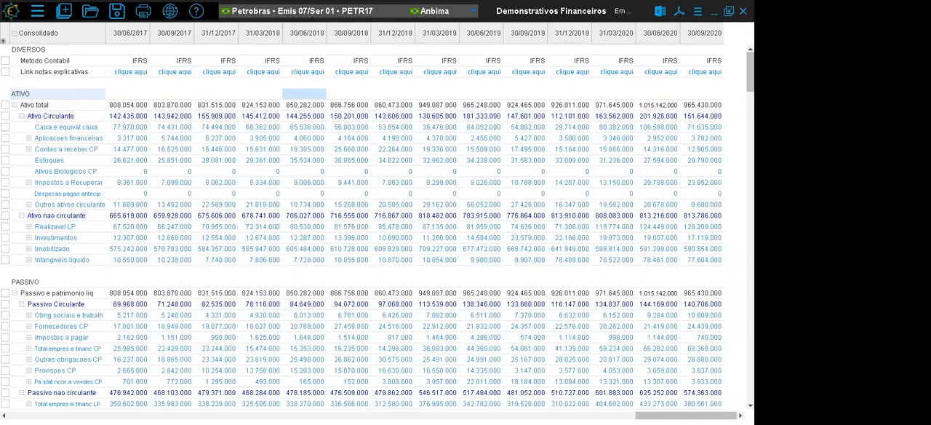
pyautogui.scroll(-7, 364, 218)
pyautogui.scroll(-4, 377, 227)
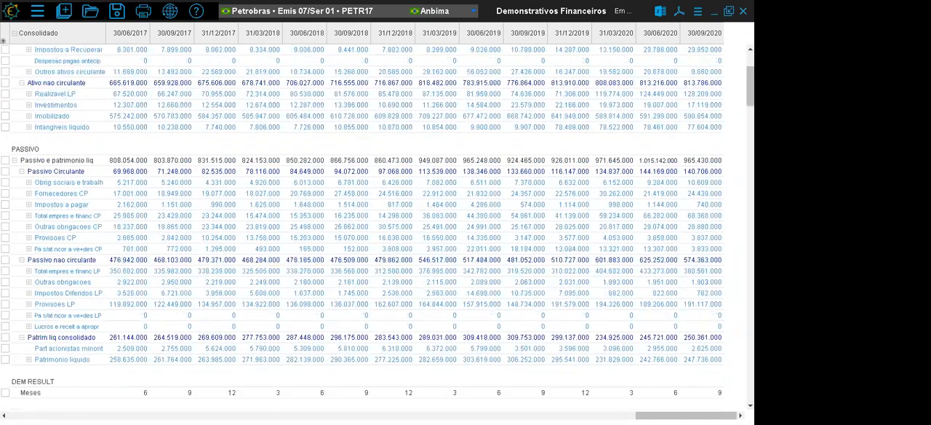
pyautogui.scroll(-3, 378, 227)
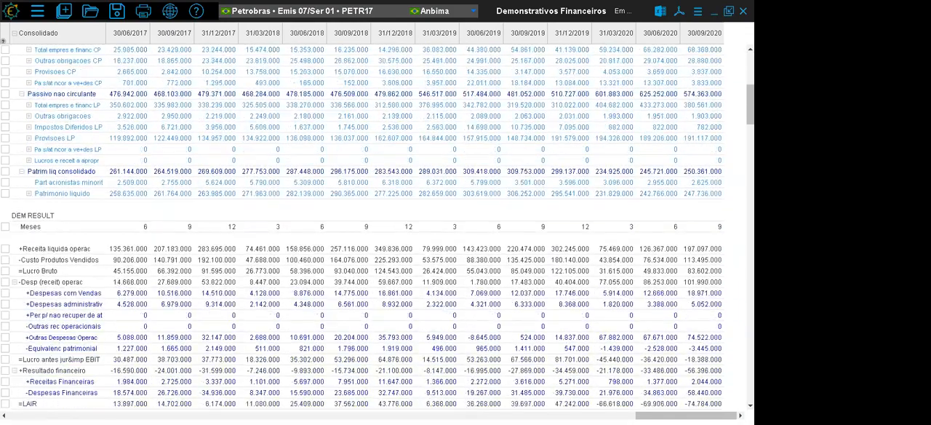
pyautogui.scroll(-11, 378, 227)
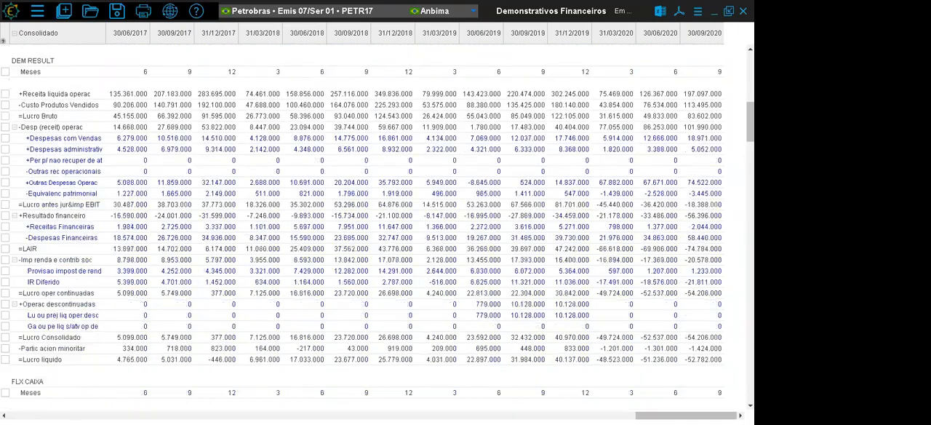
pyautogui.scroll(-14, 378, 227)
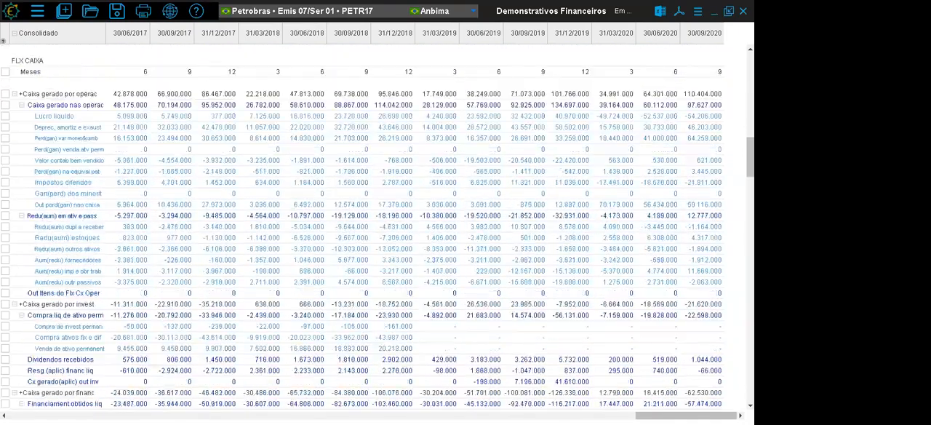
pyautogui.scroll(-3, 377, 226)
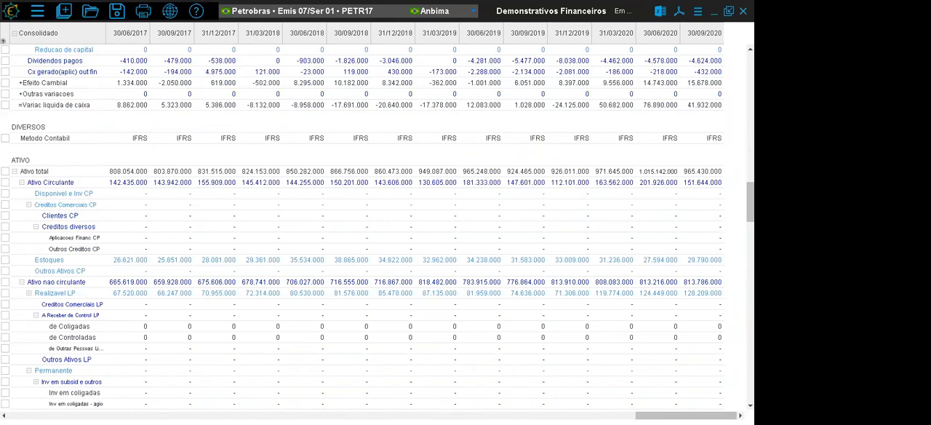
# - Examine the second DIVERSOS and ATIVO sections for the periods from 30/09/2008 to 31/12/2011, checking the Metodo Contabil row
pyautogui.click(23, 163)
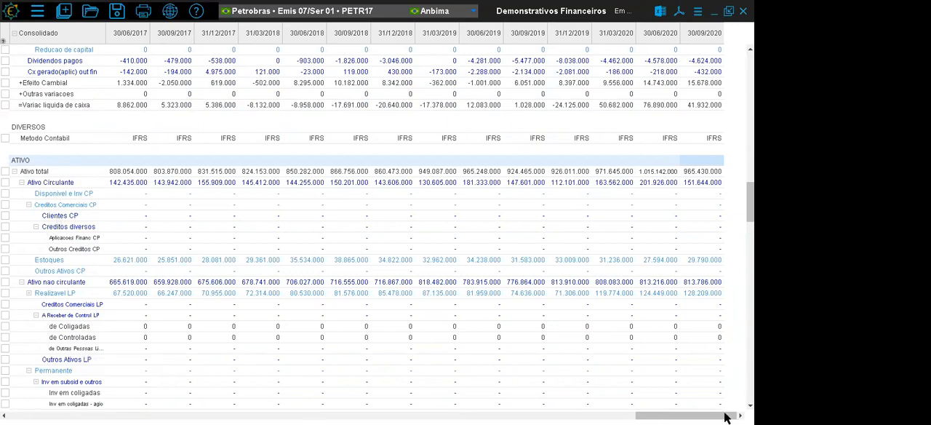
pyautogui.moveTo(714, 417); pyautogui.dragTo(460, 417)
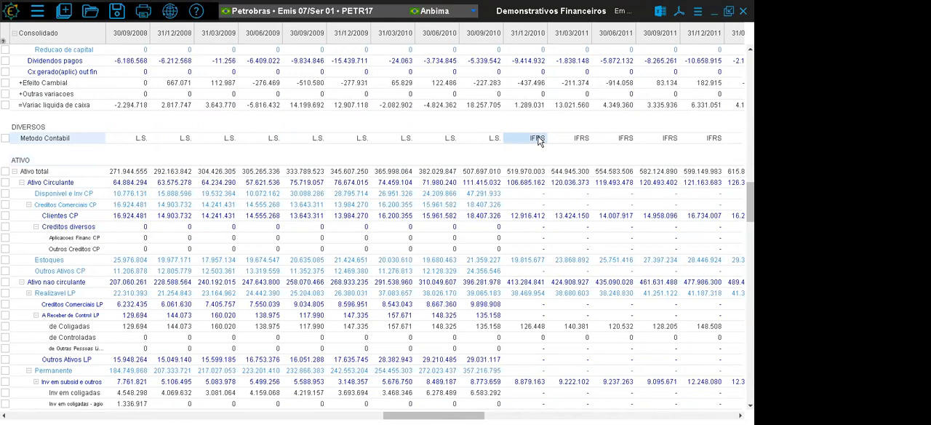
# - Compare the L.S. periods with the IFRS periods from 31/12/2010 in the second ATIVO section, checking the Disponivel e Inv CP row
pyautogui.click(484, 37)
pyautogui.moveTo(484, 36); pyautogui.dragTo(266, 36)
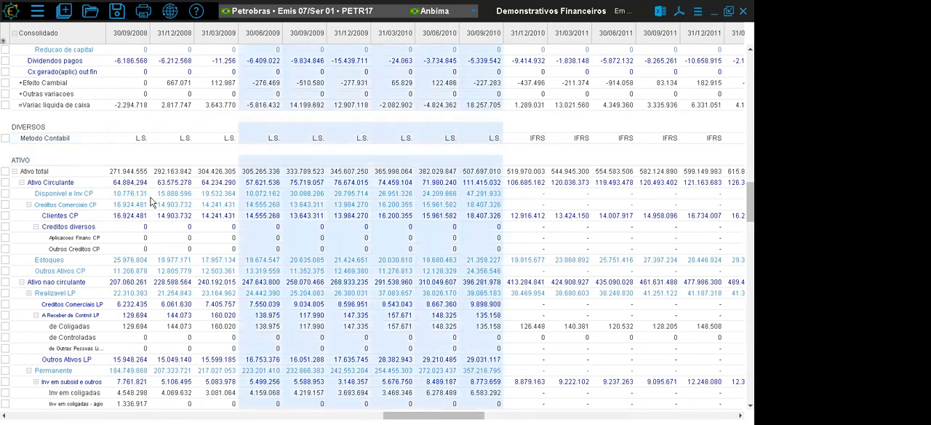
pyautogui.click(154, 194)
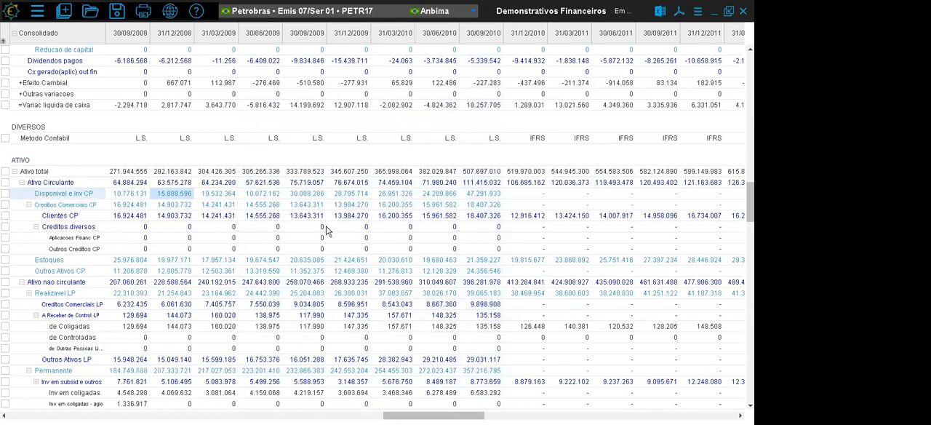
pyautogui.moveTo(529, 199); pyautogui.dragTo(724, 209)
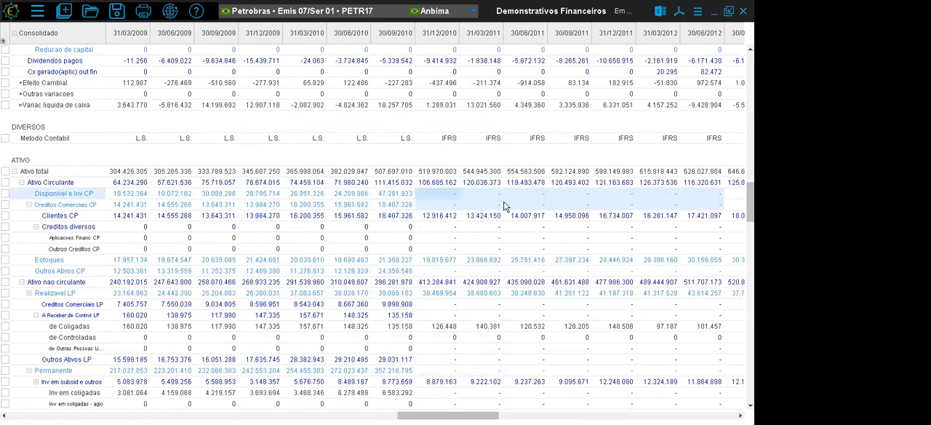
pyautogui.click(437, 195)
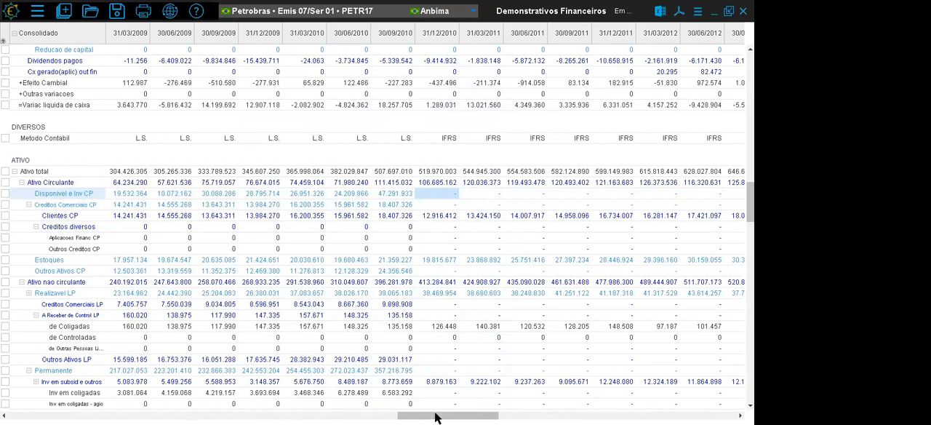
# - Examine the first DIVERSOS, ATIVO and PASSIVO sections from the first IFRS periods through the most recent ones, ending at 30/09/2020
pyautogui.moveTo(436, 417); pyautogui.dragTo(440, 417)
pyautogui.scroll(-1, 377, 227)
pyautogui.scroll(8, 376, 226)
pyautogui.scroll(15, 320, 76)
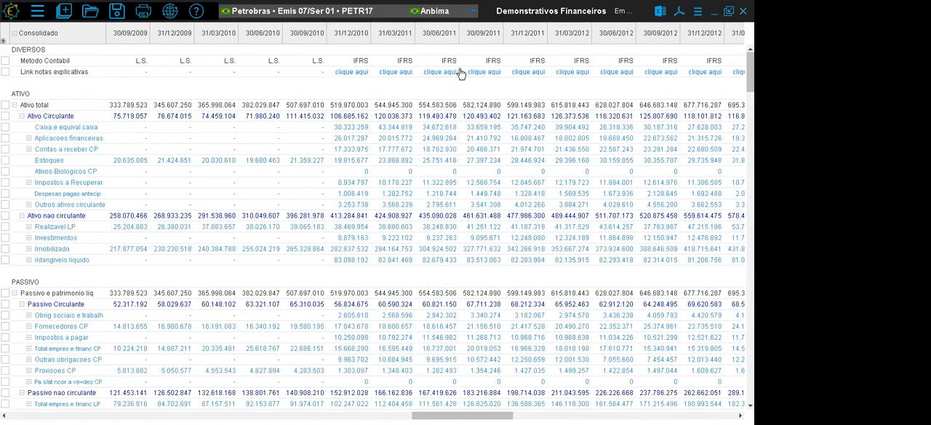
pyautogui.moveTo(429, 416); pyautogui.dragTo(653, 416)
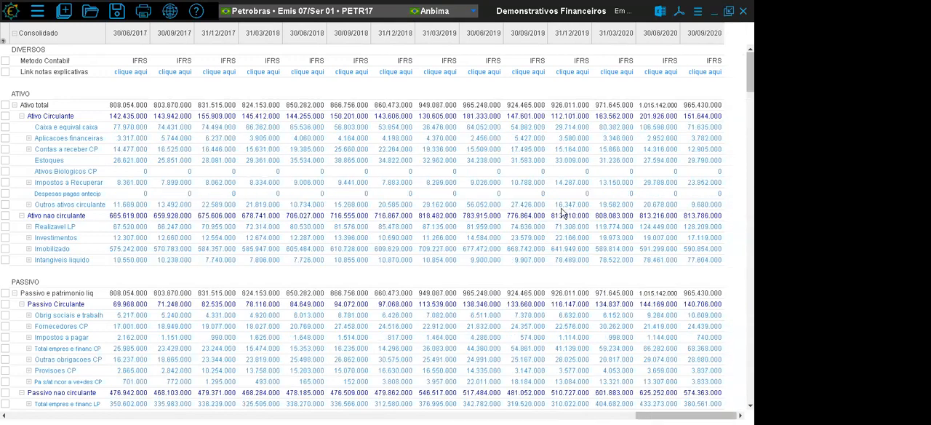
# - Check the initial and final dates in the statement parameters, and examine the earliest available periods starting at 31/12/1986
pyautogui.click(697, 11)
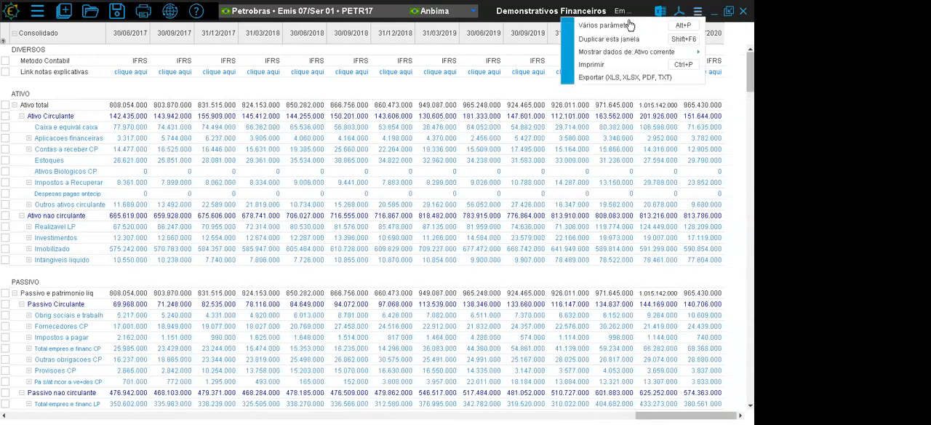
pyautogui.click(592, 23)
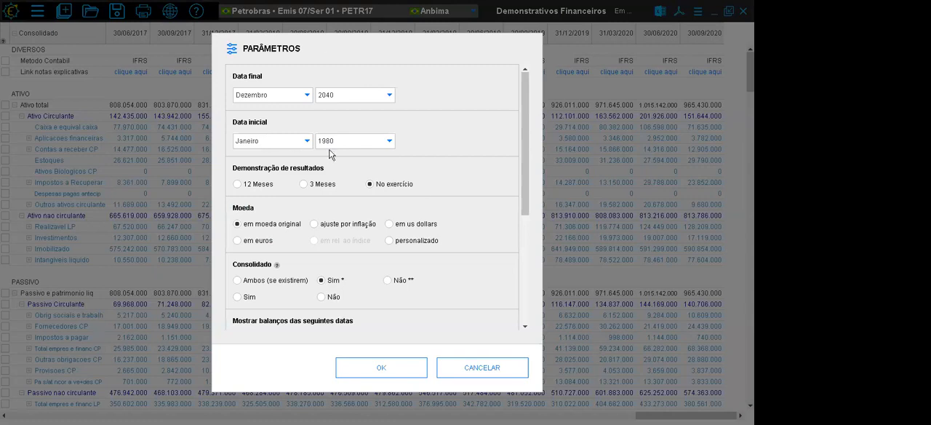
pyautogui.click(486, 367)
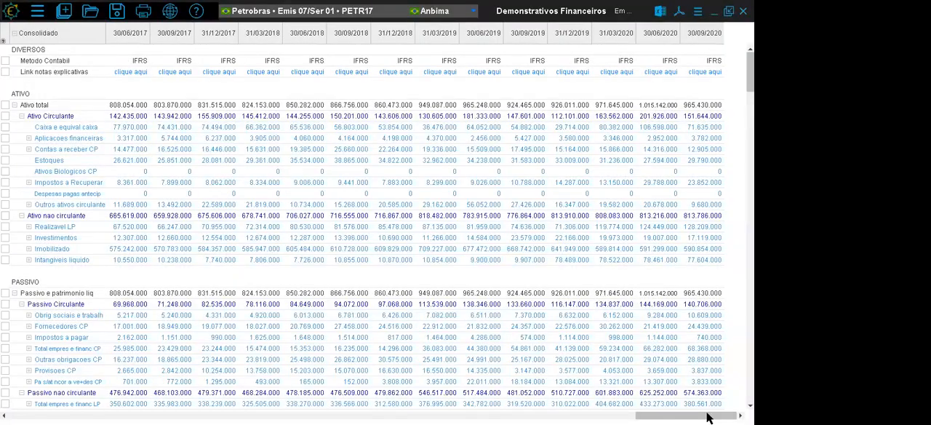
pyautogui.moveTo(642, 415); pyautogui.dragTo(20, 367)
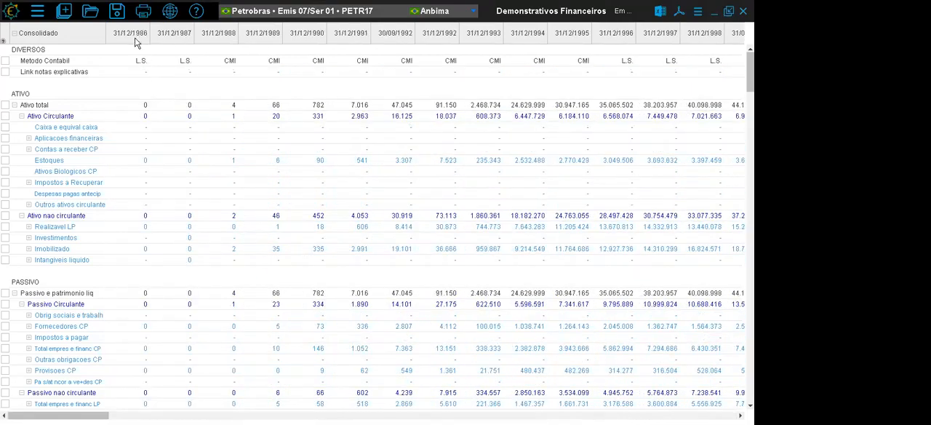
pyautogui.click(306, 415)
pyautogui.moveTo(131, 415); pyautogui.dragTo(686, 415)
# - Set the statements' currency to inflation-adjusted (ajuste por inflação) and show the most recent periods at the start of the statements
pyautogui.click(697, 12)
pyautogui.click(582, 27)
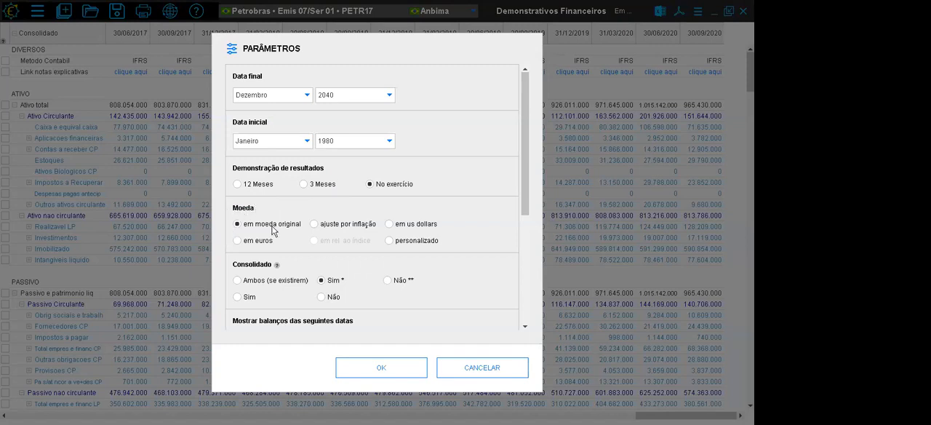
pyautogui.click(314, 224)
pyautogui.click(379, 365)
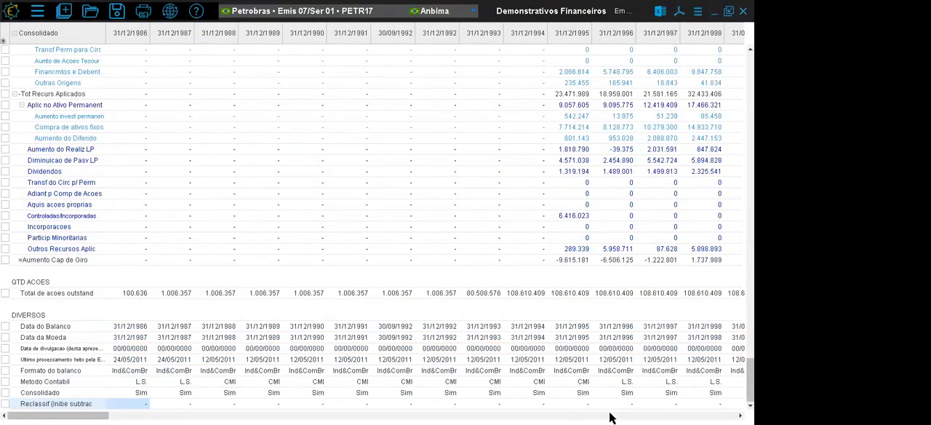
pyautogui.moveTo(750, 379); pyautogui.dragTo(749, 74)
pyautogui.moveTo(110, 414); pyautogui.dragTo(760, 399)
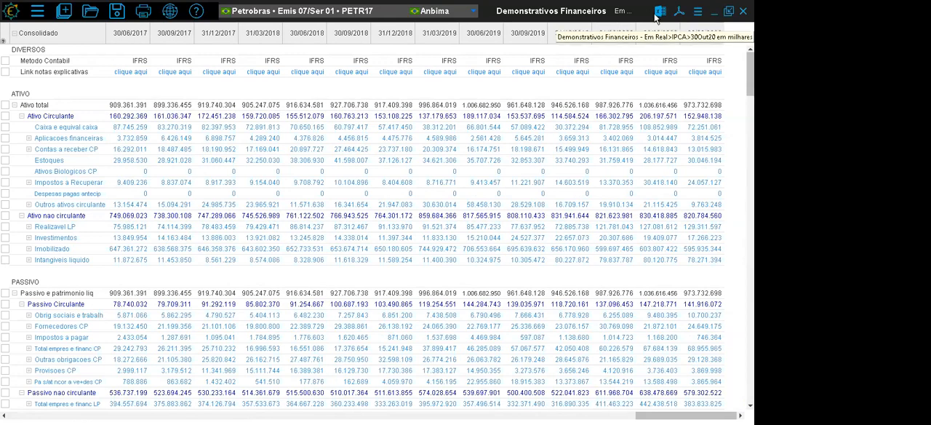
# - Set a custom currency for the statements, with Real values adjusted by the IGPDI Fgv index
pyautogui.click(698, 12)
pyautogui.click(667, 24)
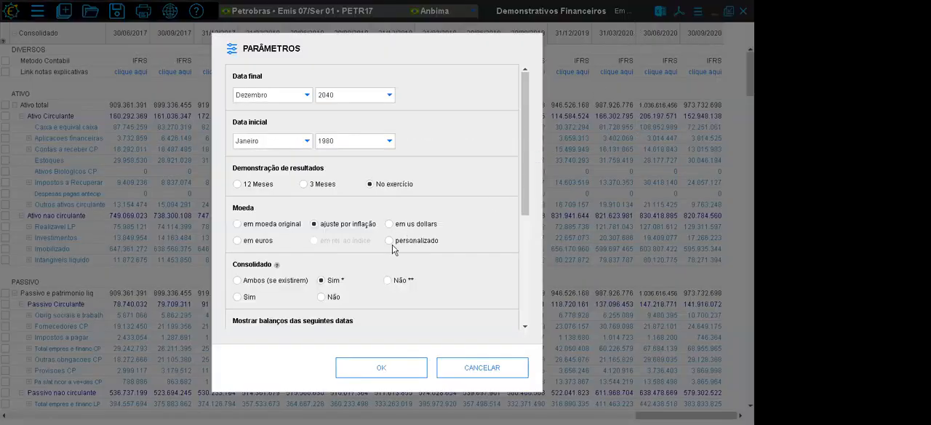
pyautogui.click(391, 243)
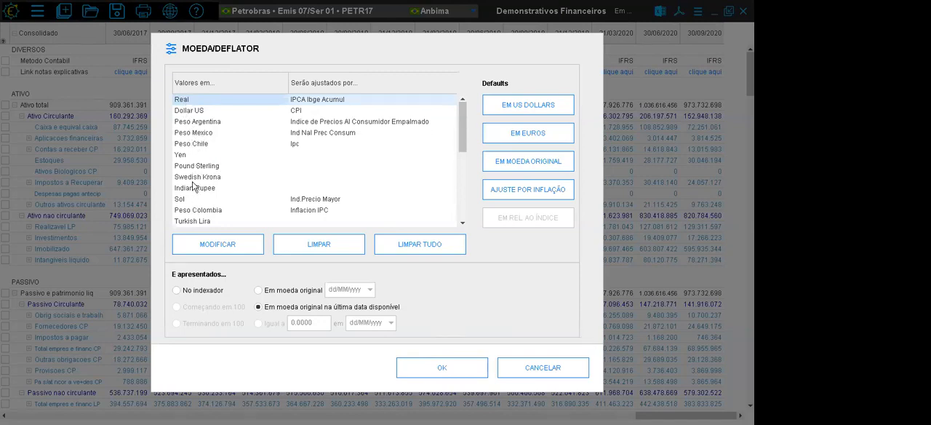
pyautogui.click(192, 111)
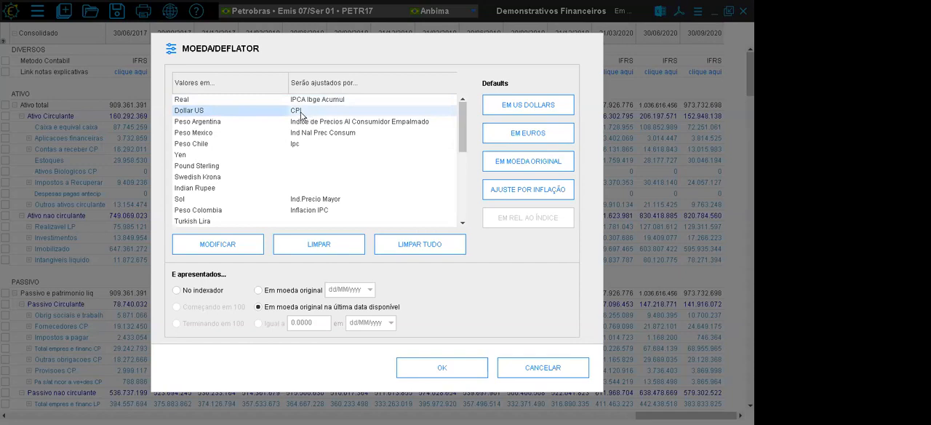
pyautogui.click(202, 101)
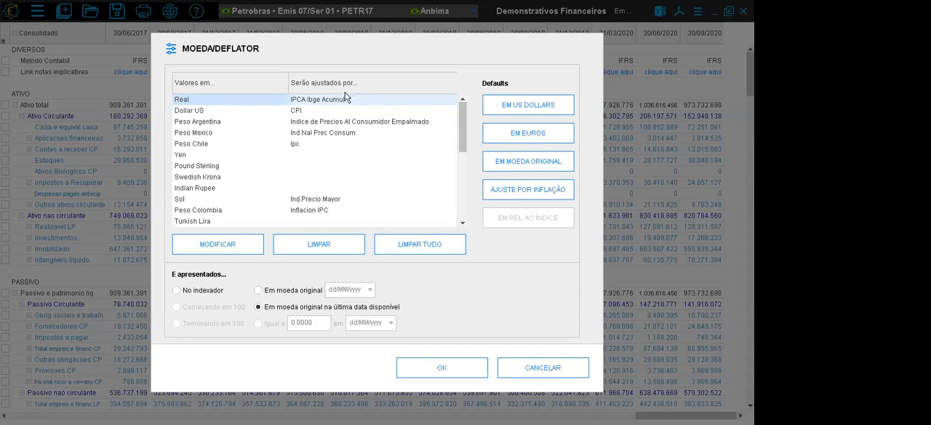
pyautogui.click(242, 246)
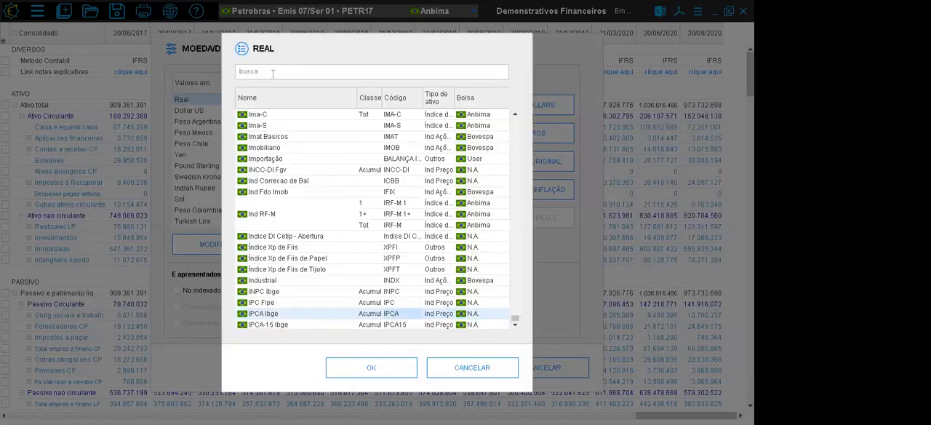
pyautogui.click(273, 73)
pyautogui.write('igpdi')
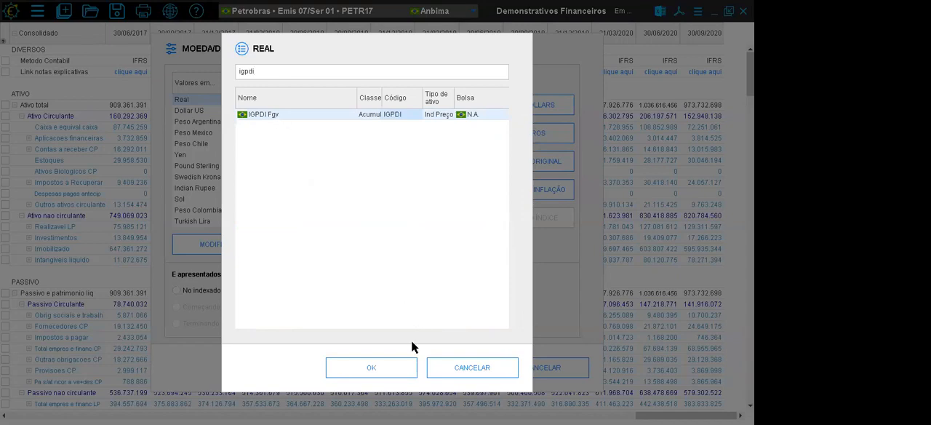
pyautogui.click(371, 368)
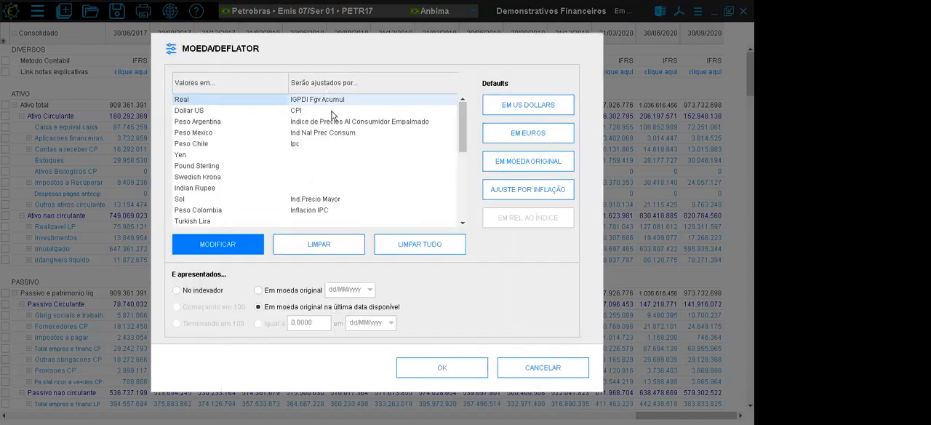
pyautogui.click(438, 367)
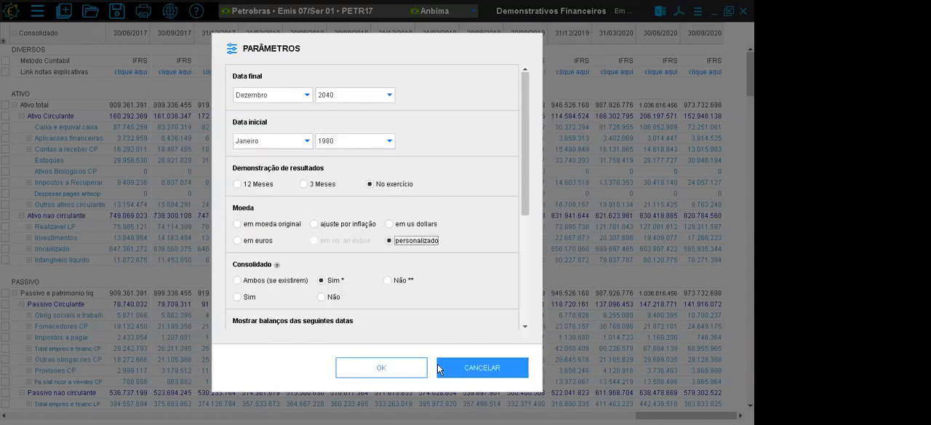
pyautogui.click(393, 369)
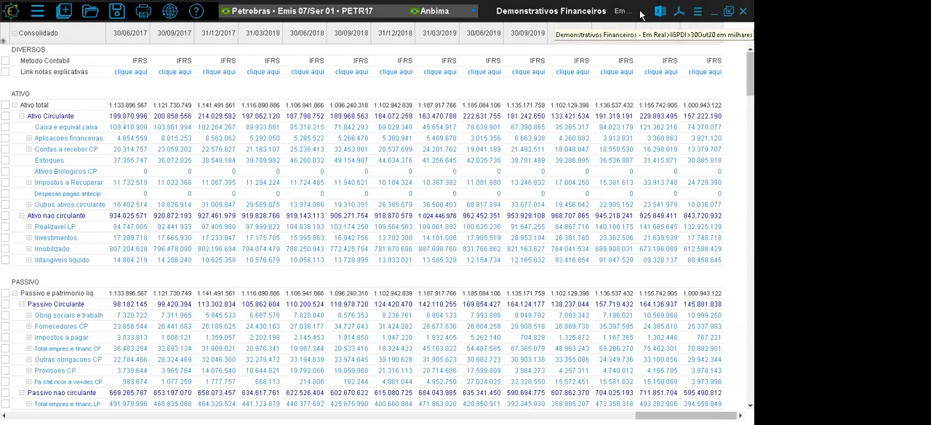
# - Set the statements' currency to US dollars and check the 31/12/2018 and 31/03/2019 columns
pyautogui.click(698, 10)
pyautogui.click(650, 26)
pyautogui.click(392, 225)
pyautogui.click(381, 368)
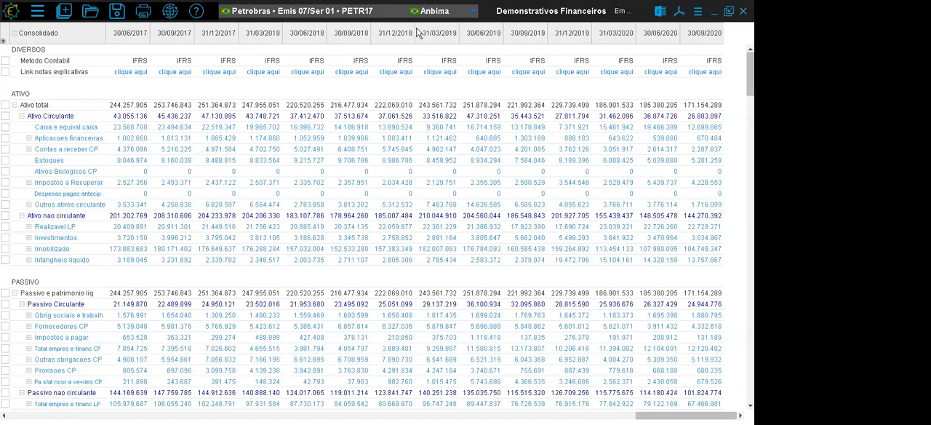
pyautogui.click(391, 36)
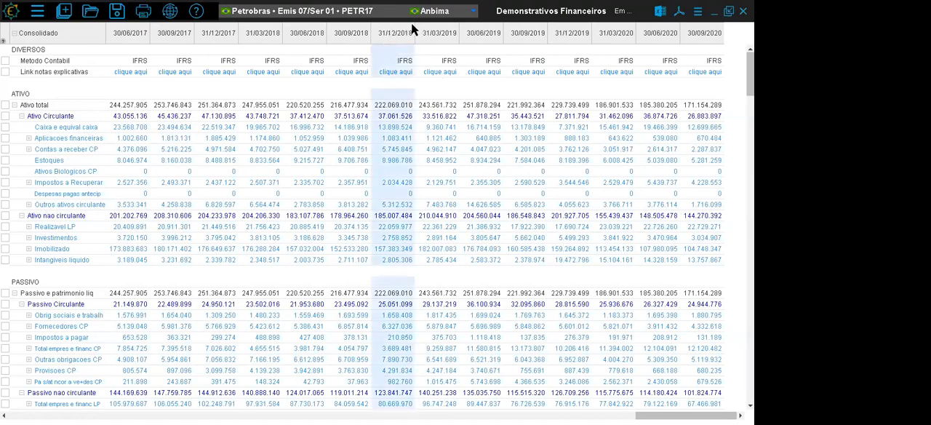
pyautogui.click(434, 34)
pyautogui.click(698, 12)
pyautogui.click(644, 27)
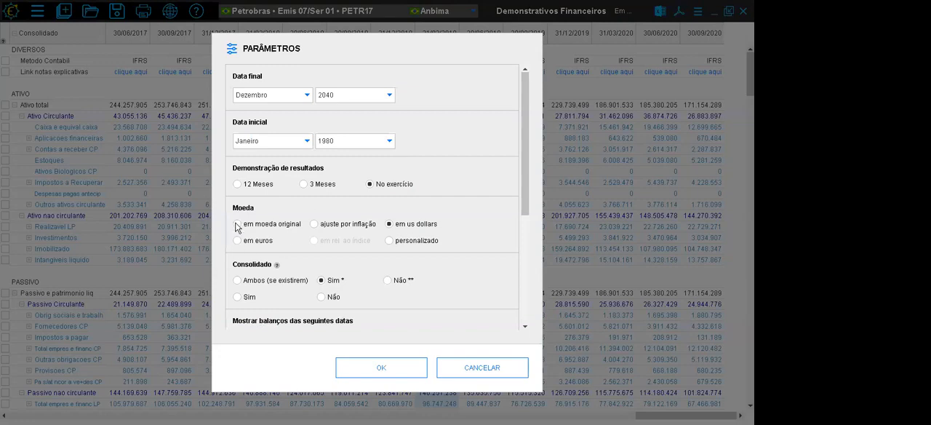
pyautogui.click(237, 225)
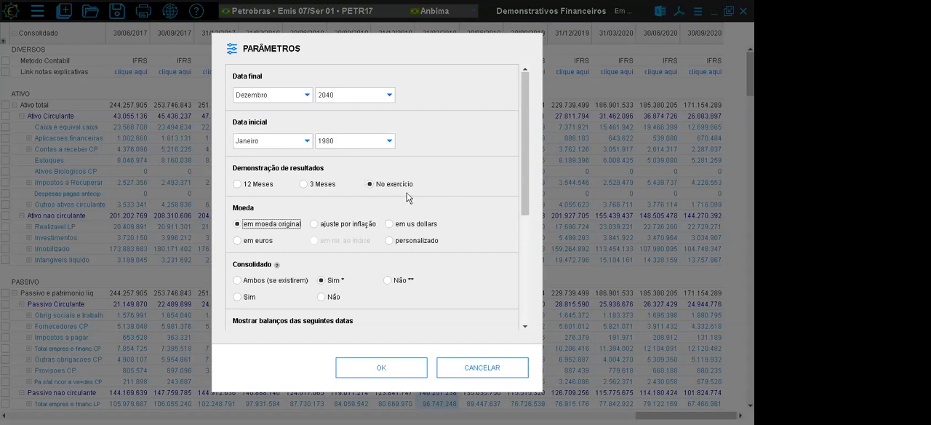
pyautogui.click(477, 365)
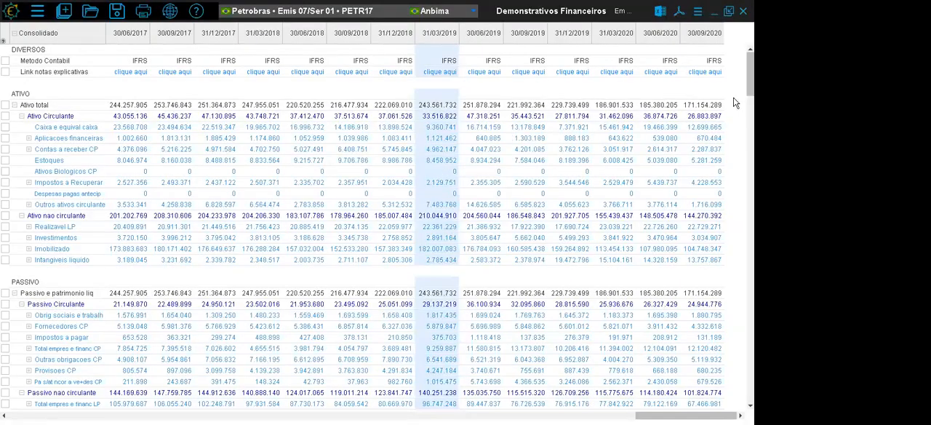
# - Examine the DEM RESULT section and its Meses row for the four 2018 periods, from 31/03/2018 to 31/12/2018
pyautogui.scroll(-15, 377, 226)
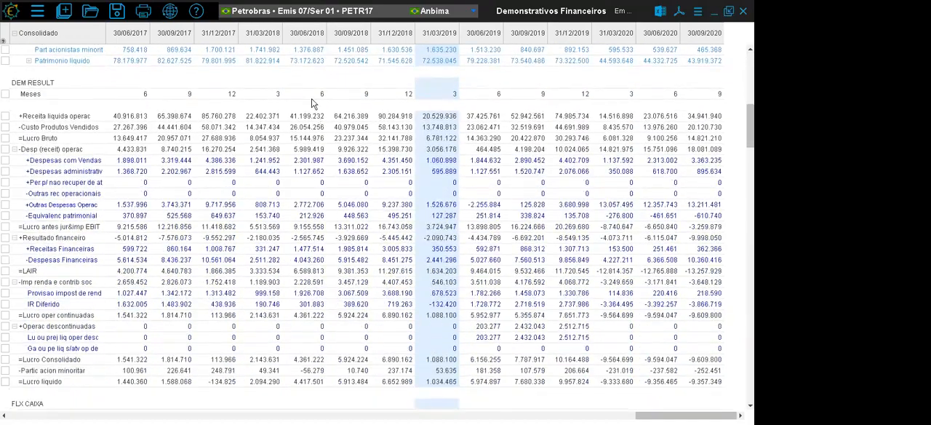
pyautogui.click(296, 38)
pyautogui.moveTo(261, 37); pyautogui.dragTo(396, 35)
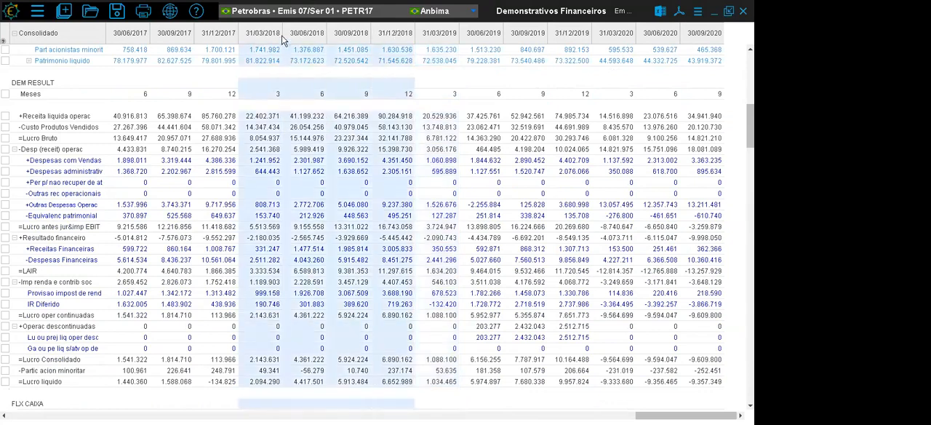
pyautogui.click(262, 36)
pyautogui.click(303, 37)
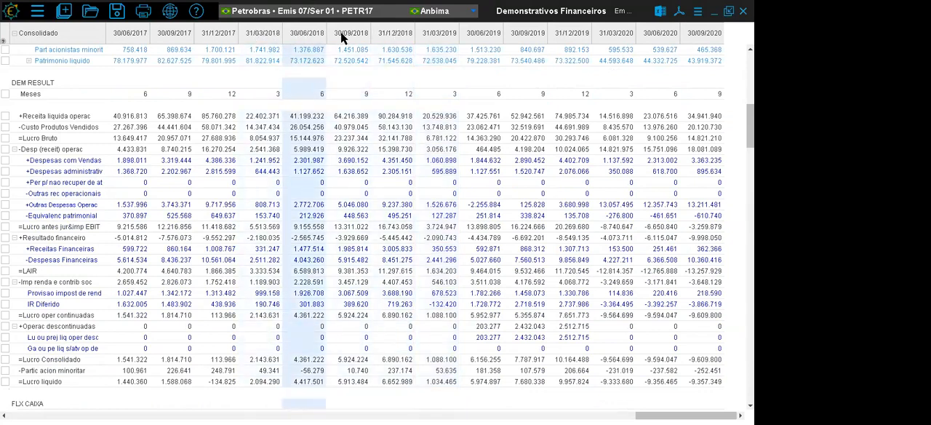
pyautogui.click(362, 36)
pyautogui.click(393, 36)
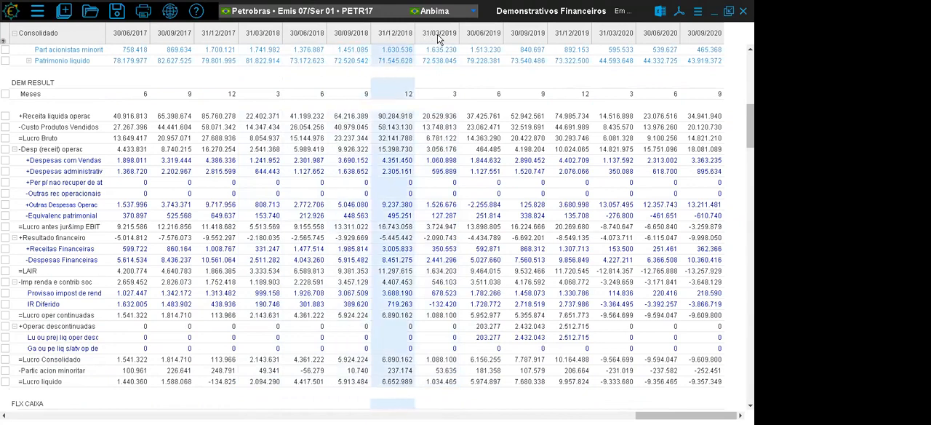
# - Check the 2019 periods in DEM RESULT, and return to the 2018 columns to inspect 31/03/2018
pyautogui.click(438, 38)
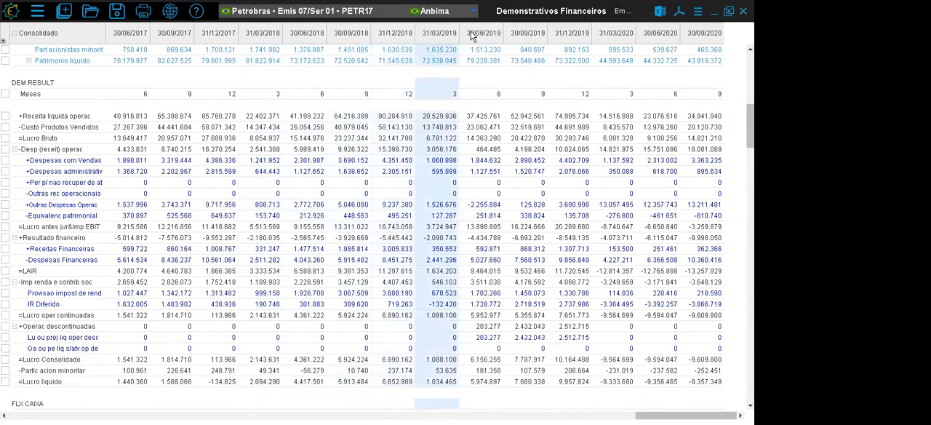
pyautogui.click(475, 36)
pyautogui.click(524, 41)
pyautogui.click(560, 41)
pyautogui.moveTo(266, 36); pyautogui.dragTo(393, 38)
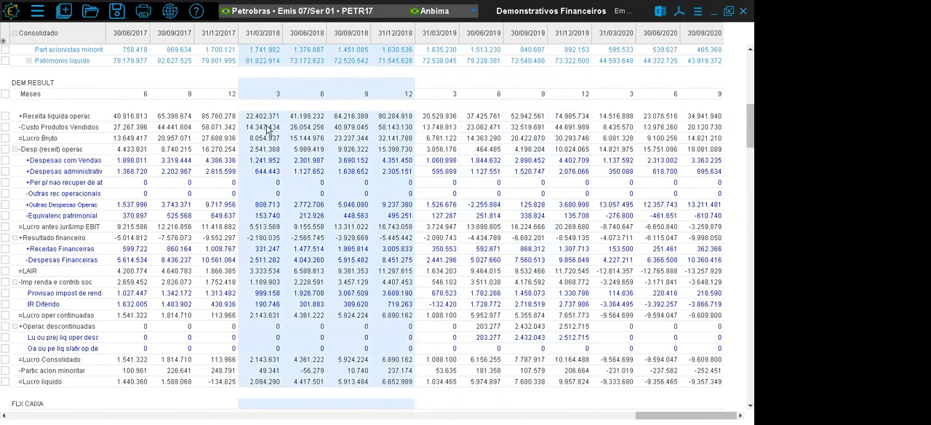
pyautogui.click(263, 37)
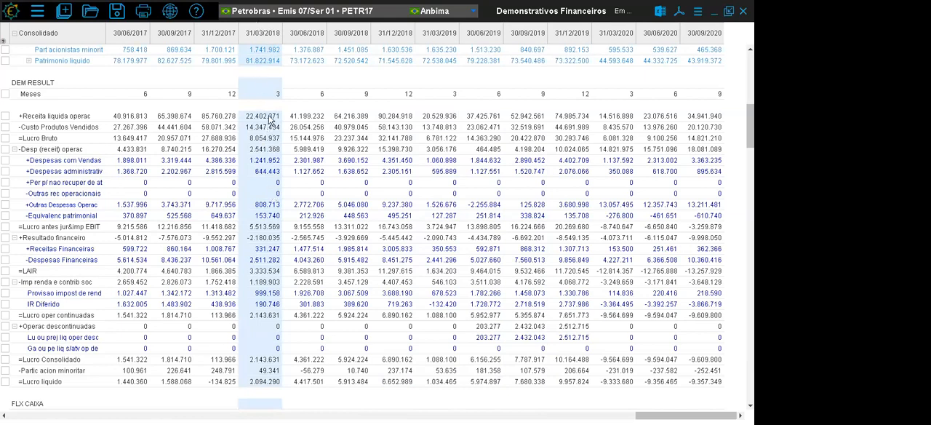
# - Check the DEM RESULT figures for the 30/06/2018, 30/09/2018 and 31/12/2018 periods
pyautogui.click(311, 34)
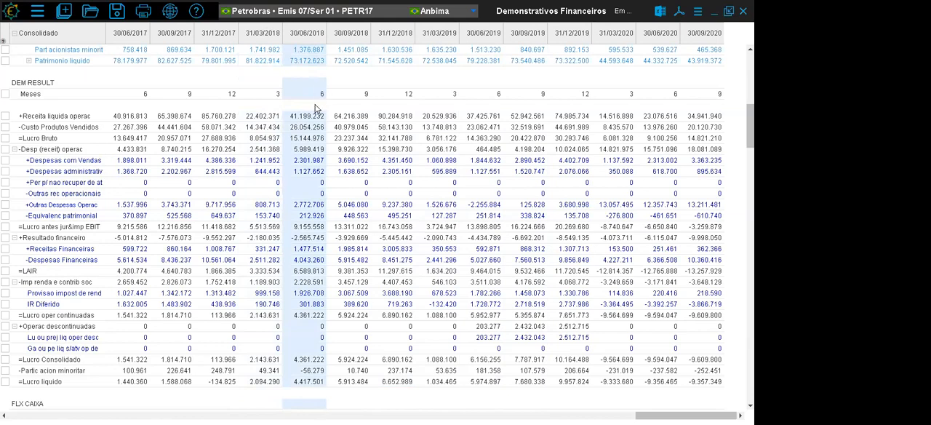
pyautogui.click(356, 35)
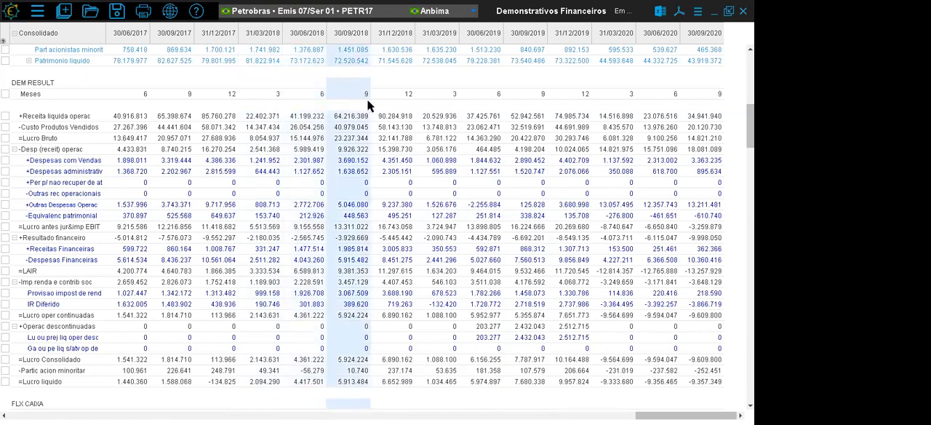
pyautogui.click(401, 37)
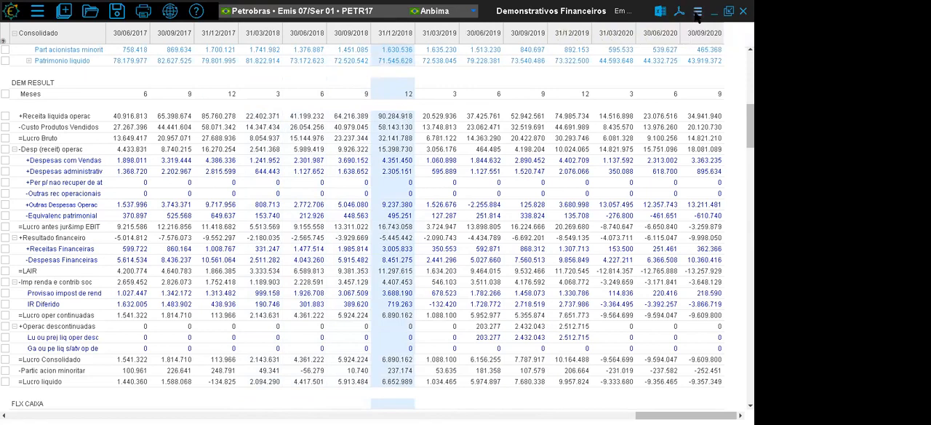
# - Set the income-statement period (Demonstração de resultados) to 3 Meses
pyautogui.click(660, 12)
pyautogui.click(657, 25)
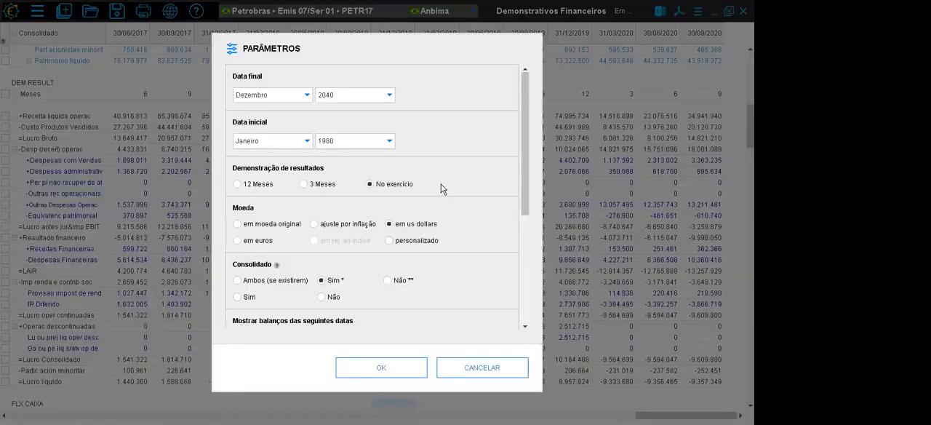
pyautogui.click(309, 186)
pyautogui.click(376, 366)
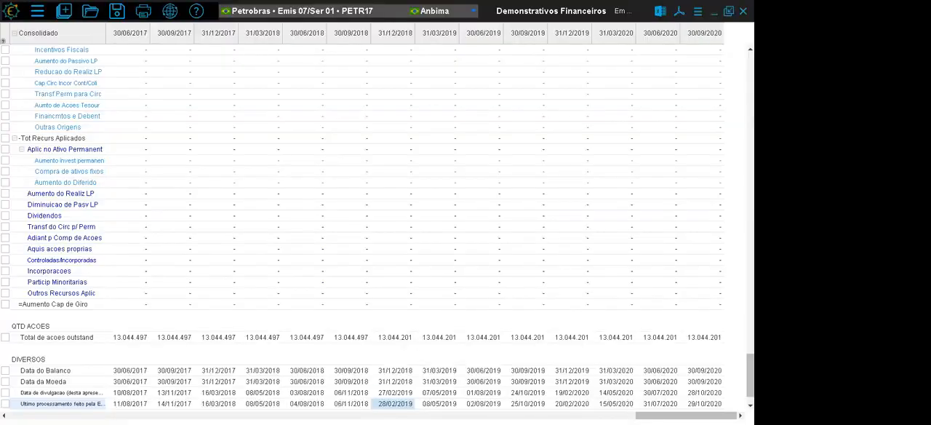
# - Return to the DEM RESULT section and highlight the four quarterly columns from 31/03/2018 to 31/12/2018
pyautogui.scroll(20, 394, 227)
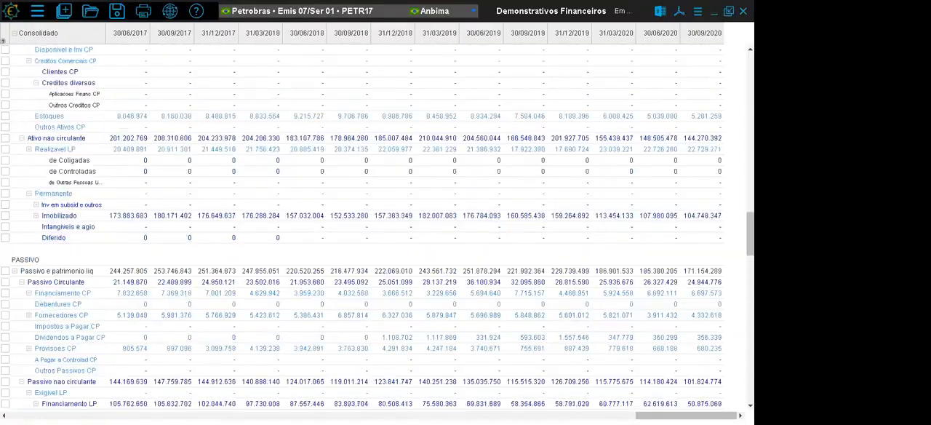
pyautogui.scroll(20, 737, 153)
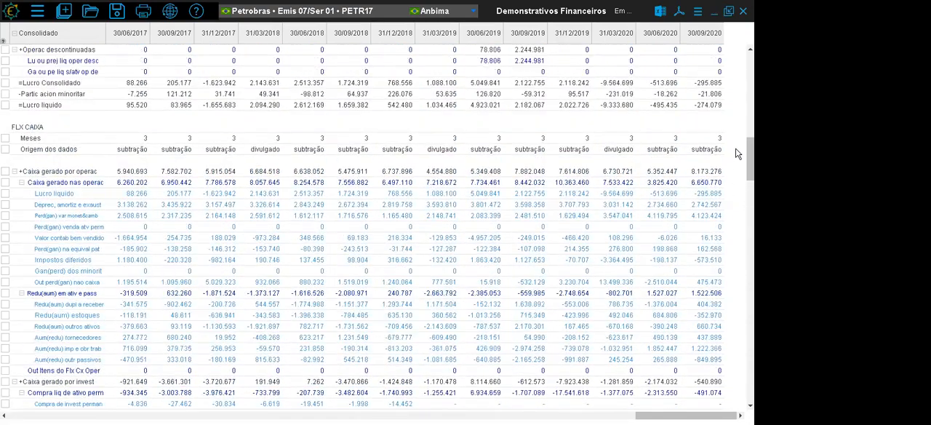
pyautogui.scroll(10, 732, 127)
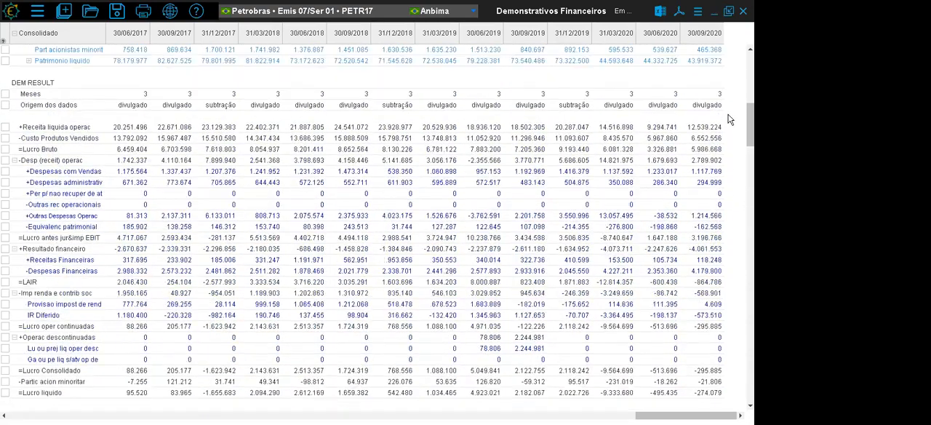
pyautogui.moveTo(262, 40); pyautogui.dragTo(396, 40)
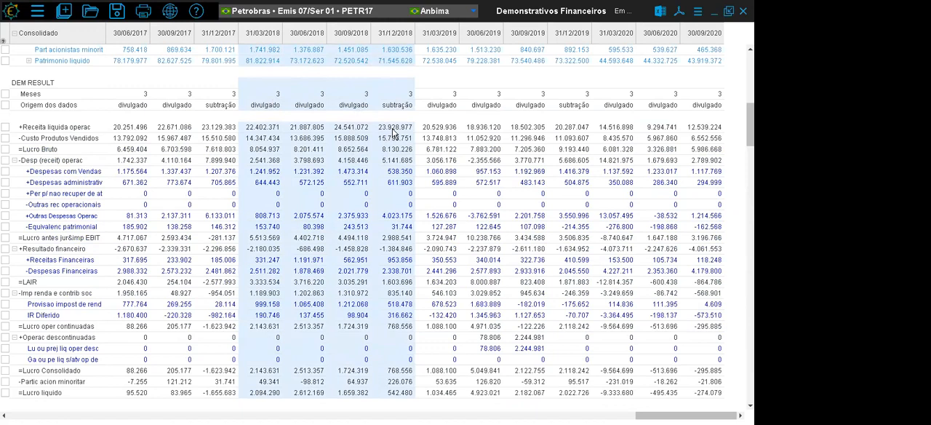
# - Change the income-statement period (Demonstração de resultados) to 12 Meses
pyautogui.click(698, 13)
pyautogui.click(627, 26)
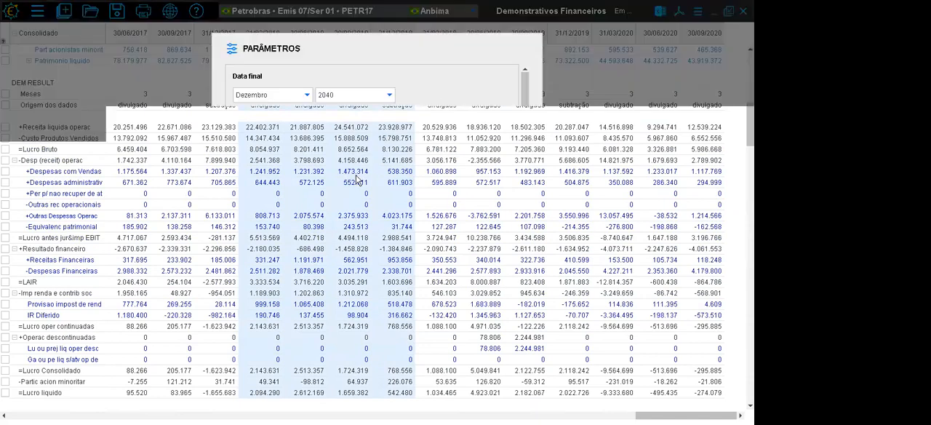
pyautogui.click(238, 186)
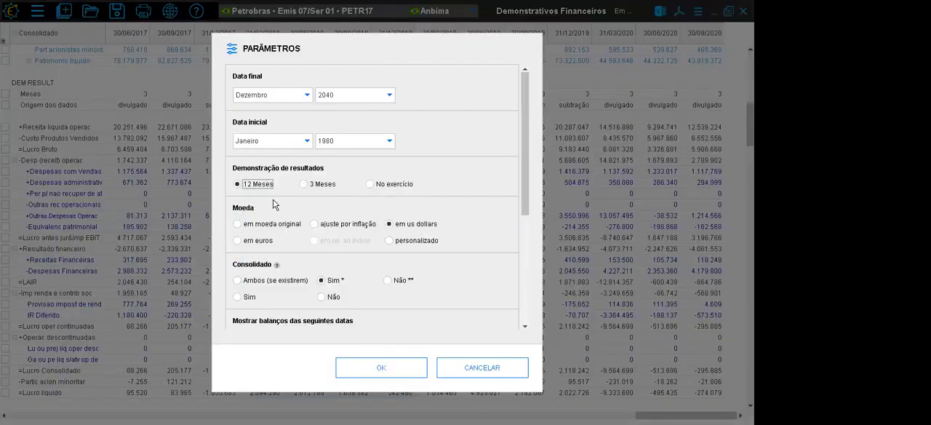
pyautogui.click(375, 366)
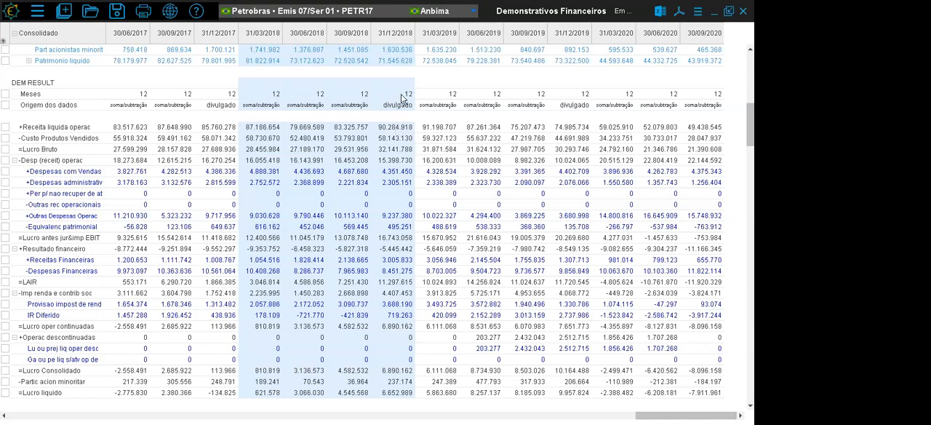
# - Compare the 12-month Receita liquida operac values across the 2017 and 2018 periods, ending on 31/03/2018
pyautogui.click(400, 130)
pyautogui.moveTo(367, 127); pyautogui.dragTo(208, 133)
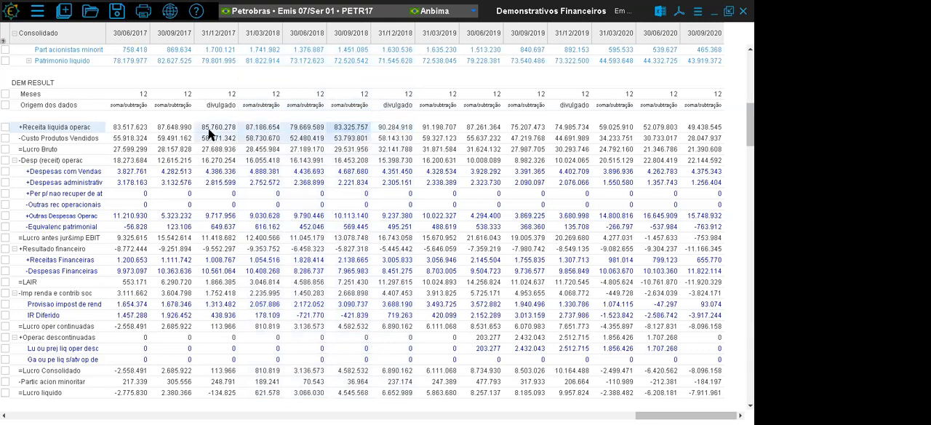
pyautogui.moveTo(304, 127); pyautogui.dragTo(166, 126)
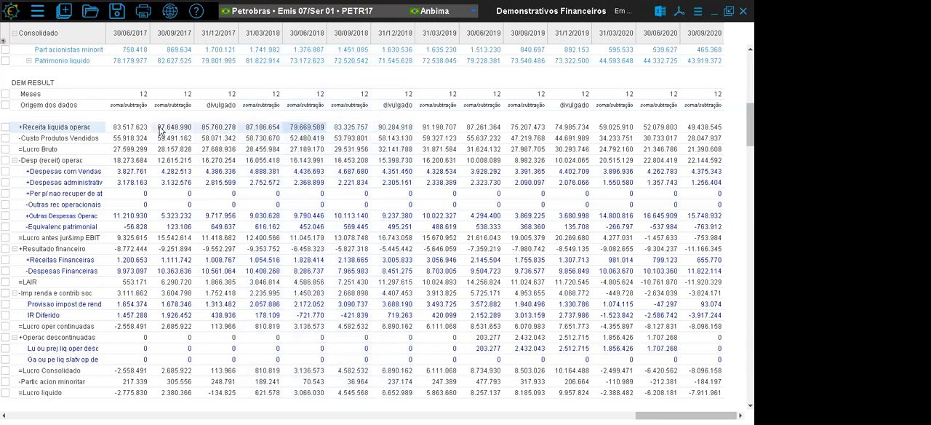
pyautogui.moveTo(164, 131); pyautogui.dragTo(164, 132)
pyautogui.moveTo(393, 130); pyautogui.dragTo(271, 129)
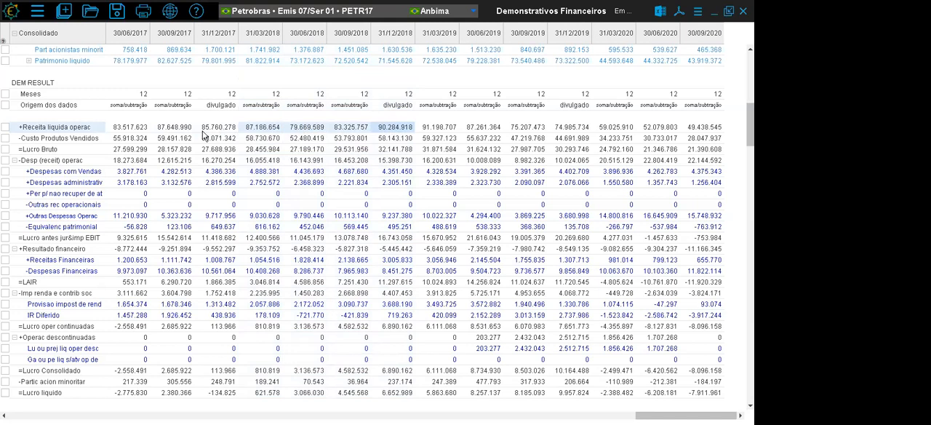
pyautogui.click(274, 130)
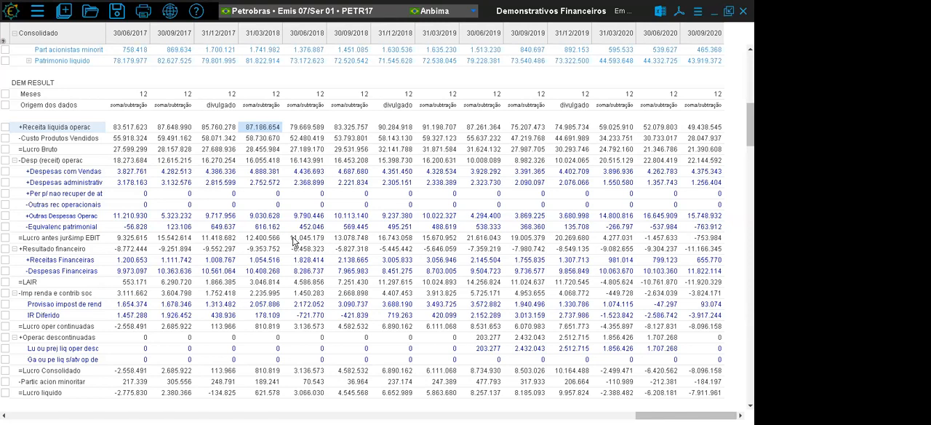
# - Mark the Receita liquida operac, Lucro Bruto, Despesas administrativ and Lucro antes jur&imp EBIT rows in DEM RESULT
pyautogui.click(5, 127)
pyautogui.click(5, 149)
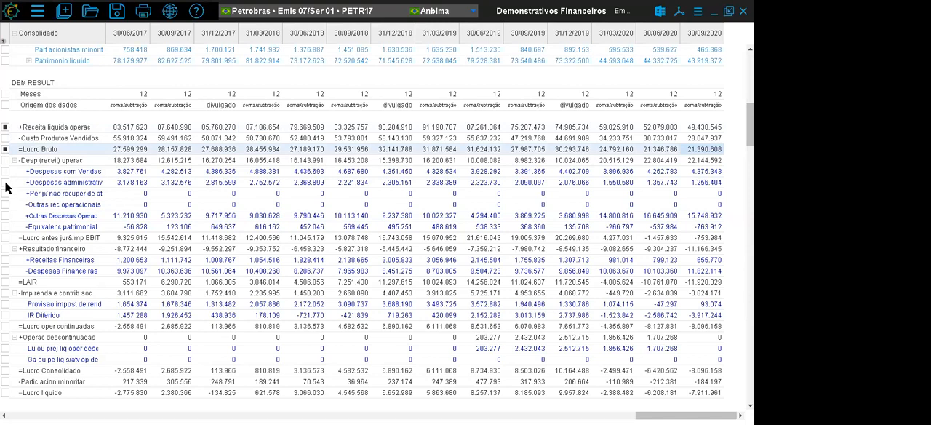
pyautogui.click(5, 182)
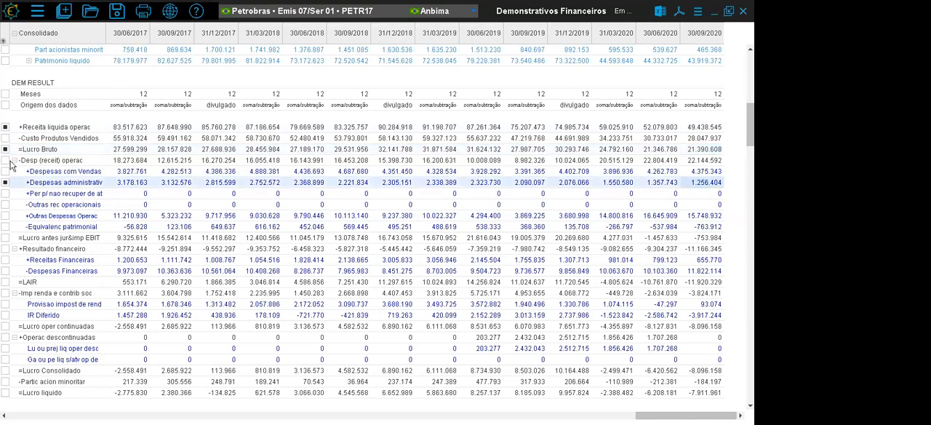
pyautogui.click(5, 238)
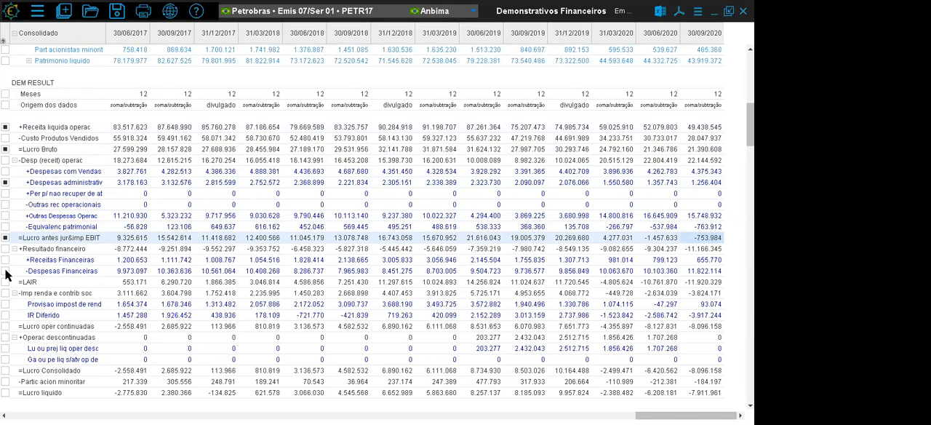
# - Limit the displayed statement items to the marked ones (Somente os marcados)
pyautogui.click(683, 16)
pyautogui.click(646, 21)
pyautogui.moveTo(527, 119); pyautogui.dragTo(529, 194)
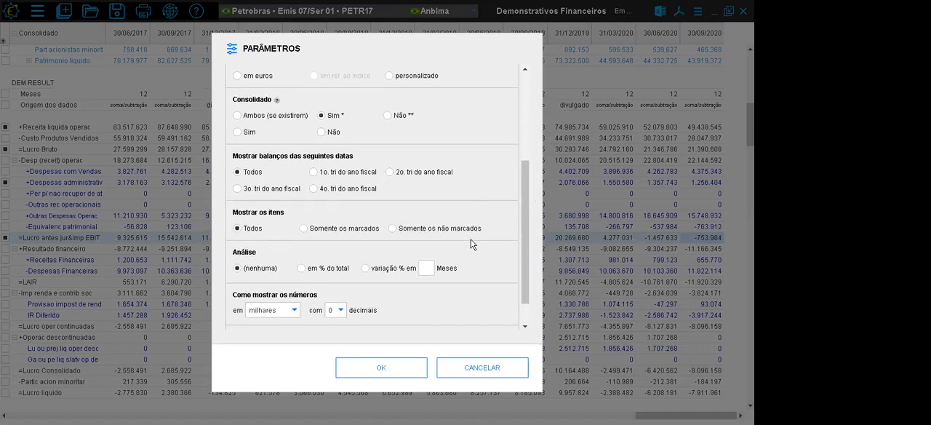
pyautogui.click(303, 228)
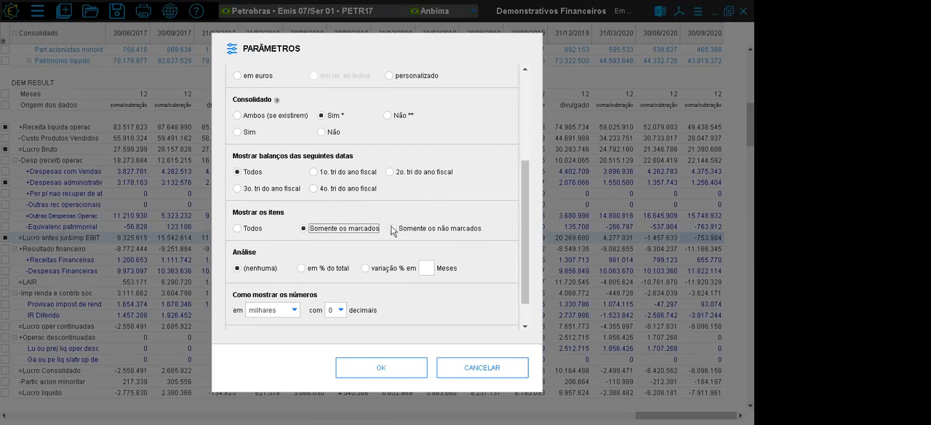
pyautogui.click(377, 373)
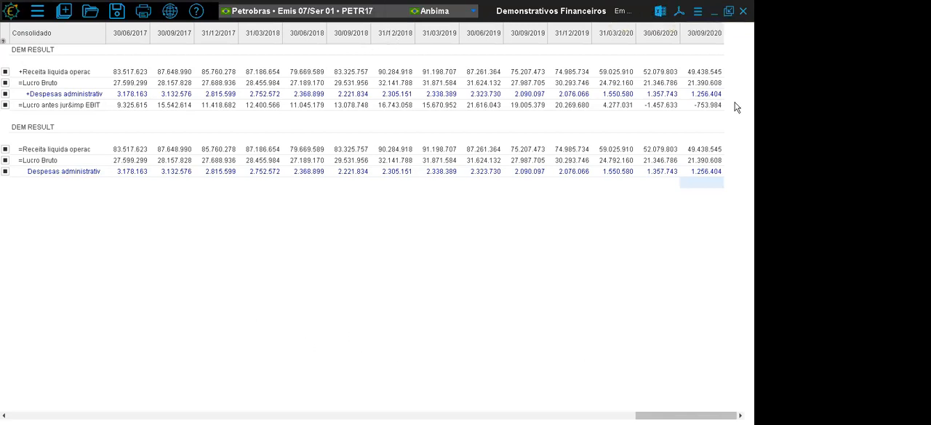
# - Restore the display of all statement items by setting Mostrar os itens to Todos
pyautogui.click(698, 11)
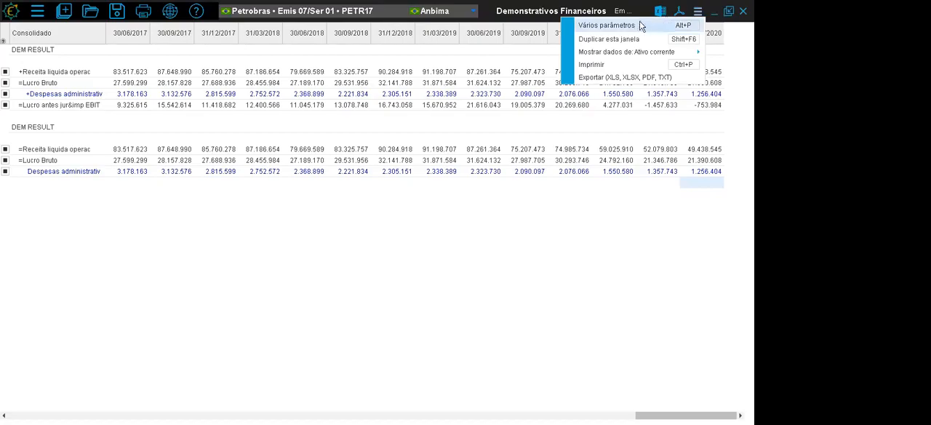
pyautogui.click(640, 21)
pyautogui.scroll(-5, 519, 185)
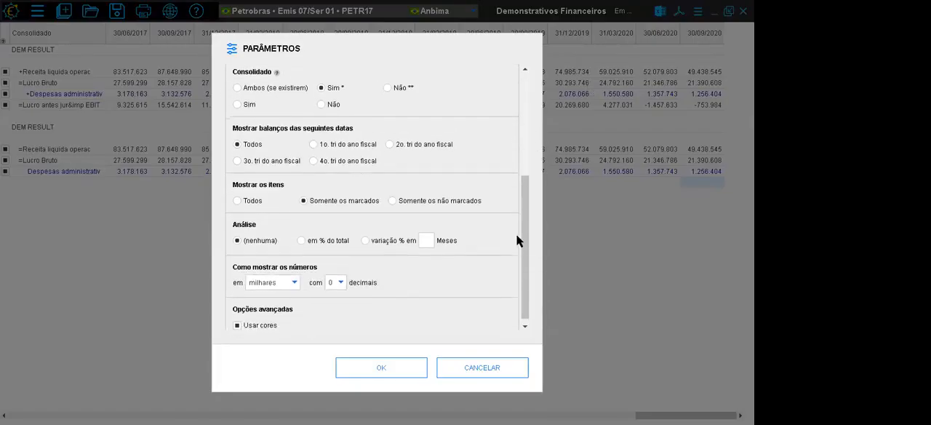
pyautogui.click(237, 192)
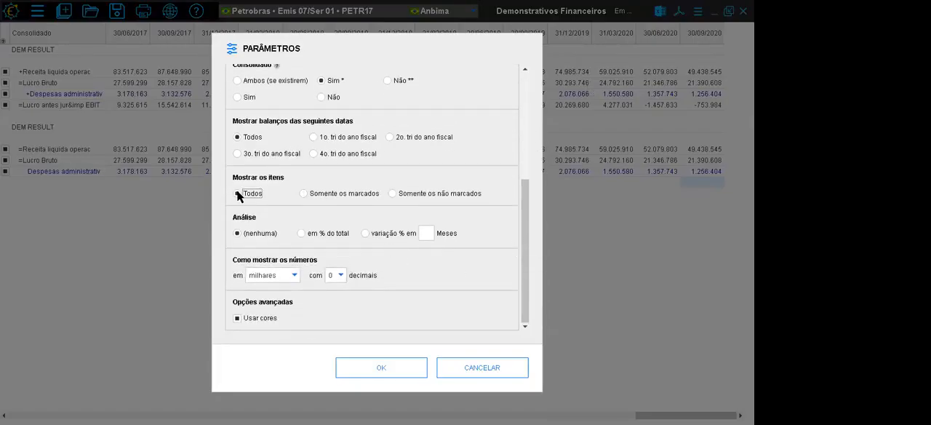
pyautogui.click(376, 363)
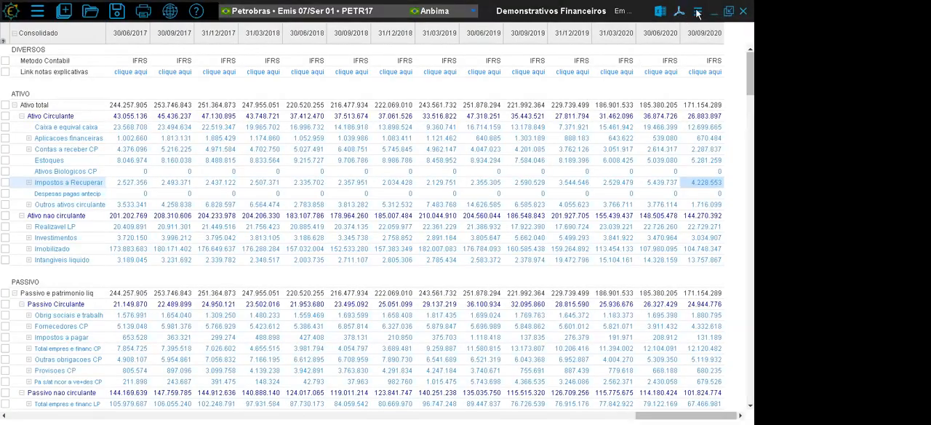
# - Restrict the displayed balance sheets to the fourth fiscal quarter (4o. tri do ano fiscal)
pyautogui.click(695, 13)
pyautogui.click(689, 24)
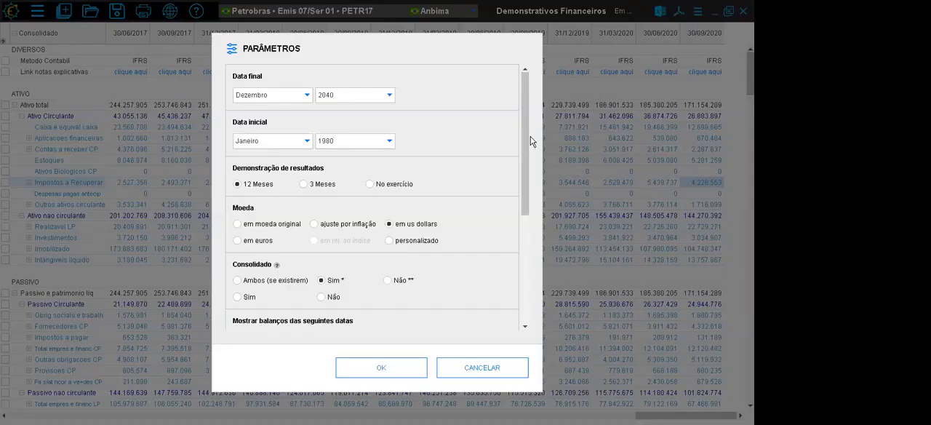
pyautogui.scroll(-5, 517, 197)
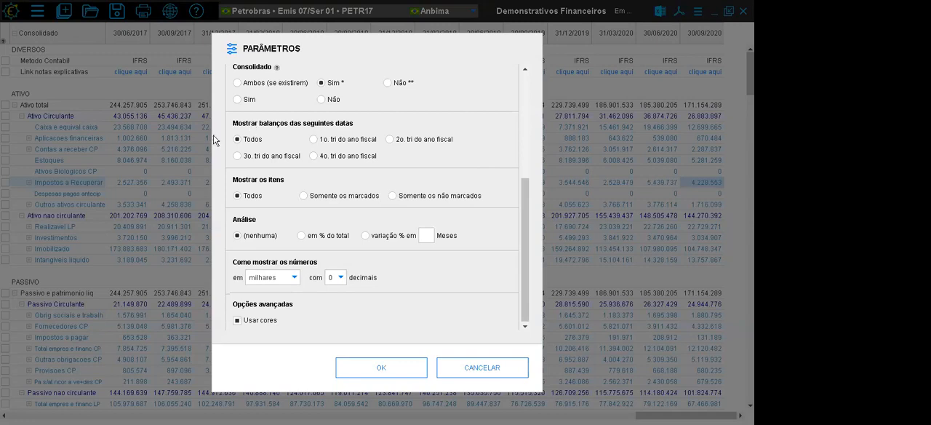
pyautogui.click(315, 155)
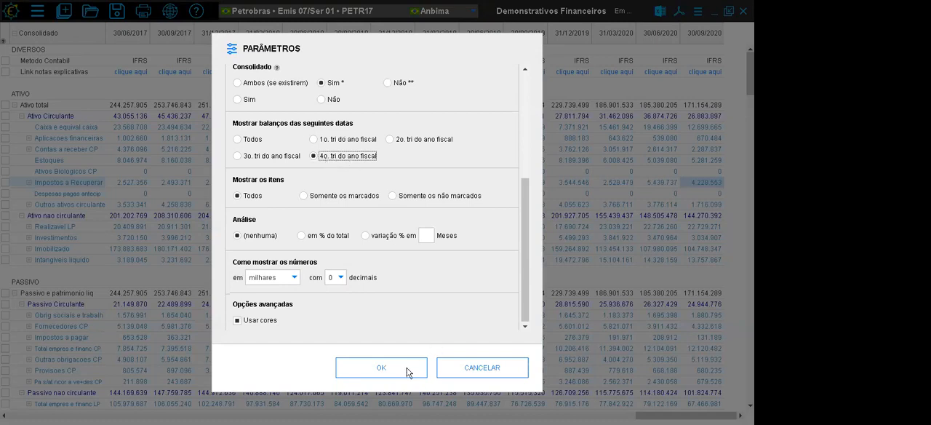
pyautogui.click(397, 368)
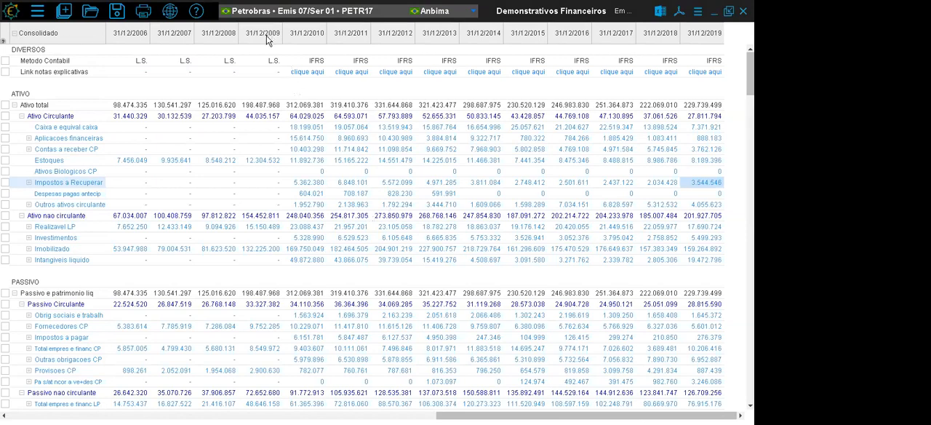
# - Inspect the year-end balance-sheet columns from 31/12/2009 to 31/12/2013 and the 31/12/2014 Realizavel LP value
pyautogui.click(270, 33)
pyautogui.click(307, 35)
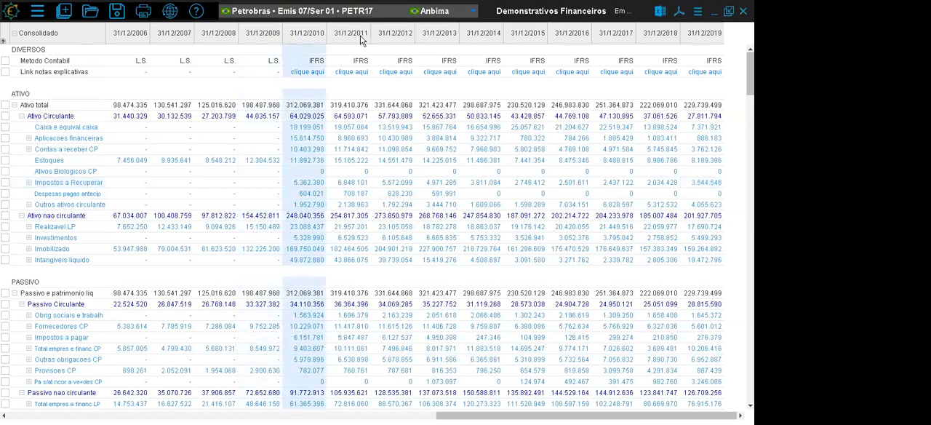
pyautogui.click(363, 34)
pyautogui.click(396, 34)
pyautogui.click(428, 34)
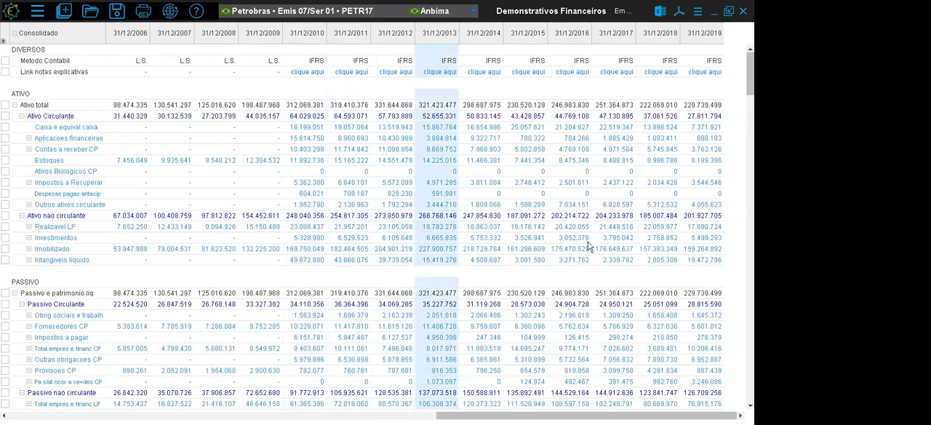
pyautogui.click(468, 227)
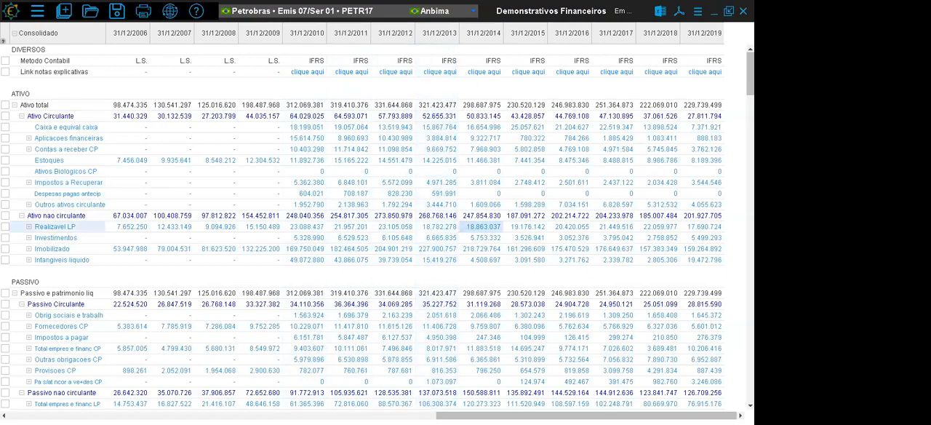
# - Examine the income statement's year-end columns from 31/12/2012 to 31/12/2014 and the Meses row for 31/12/2013
pyautogui.scroll(-12, 364, 225)
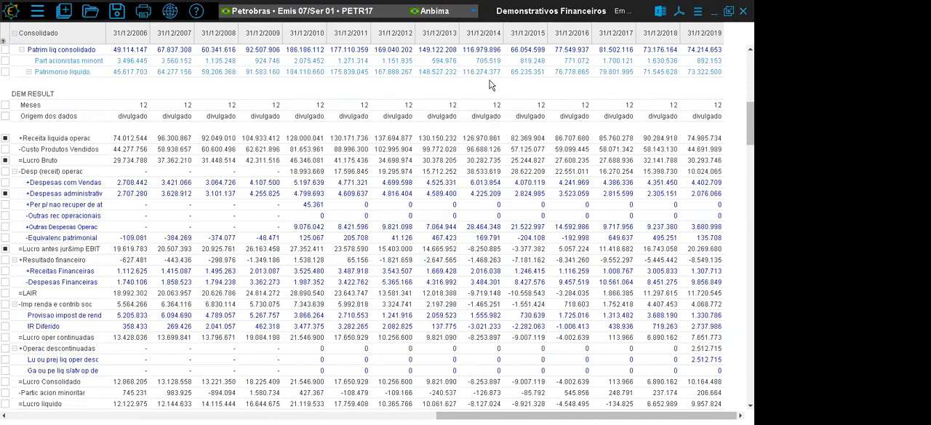
pyautogui.click(483, 34)
pyautogui.click(440, 34)
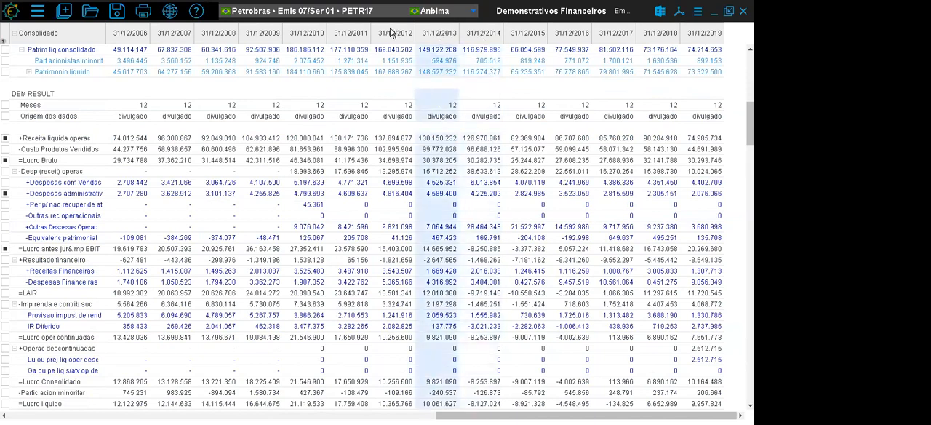
pyautogui.click(395, 34)
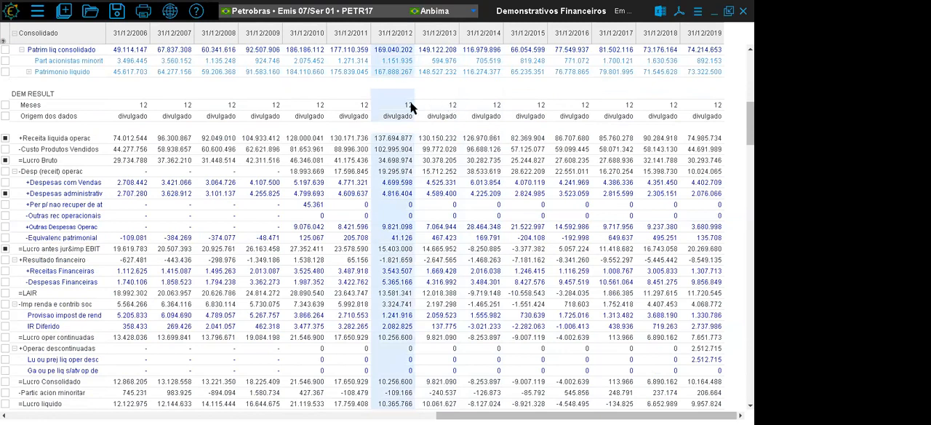
pyautogui.click(445, 109)
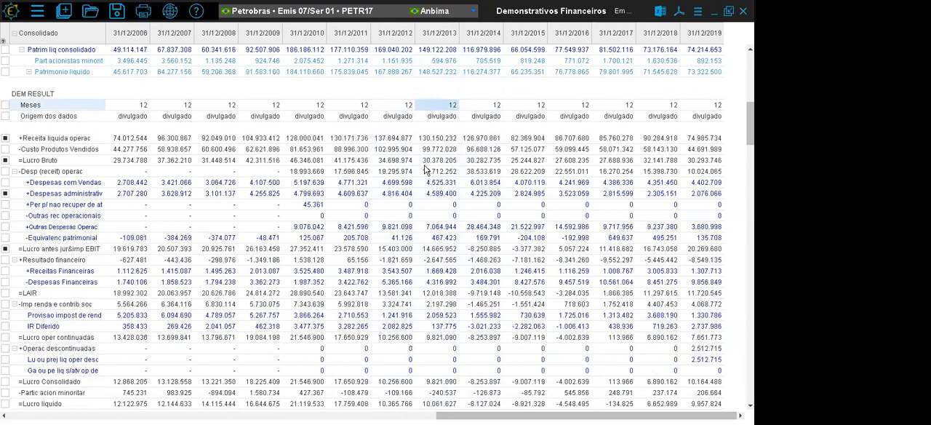
# - Show the statements as a percentage of the total (em % do total) with 2 decimals
pyautogui.click(697, 13)
pyautogui.click(622, 28)
pyautogui.moveTo(526, 94); pyautogui.dragTo(517, 237)
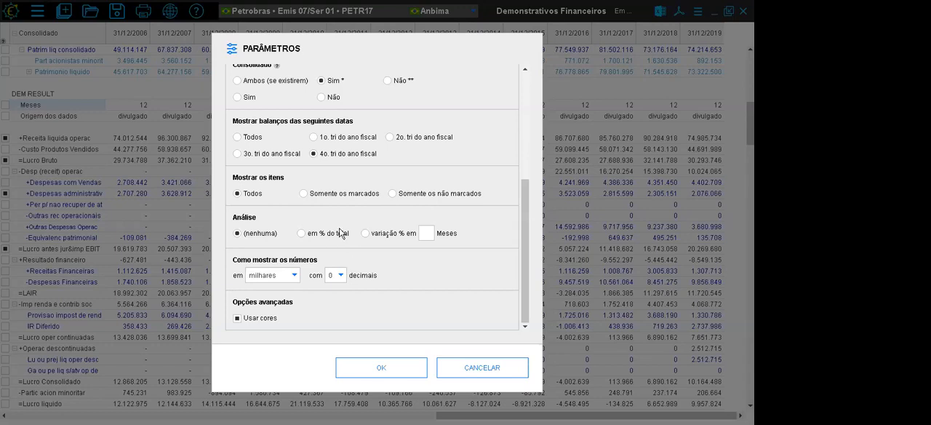
pyautogui.click(303, 234)
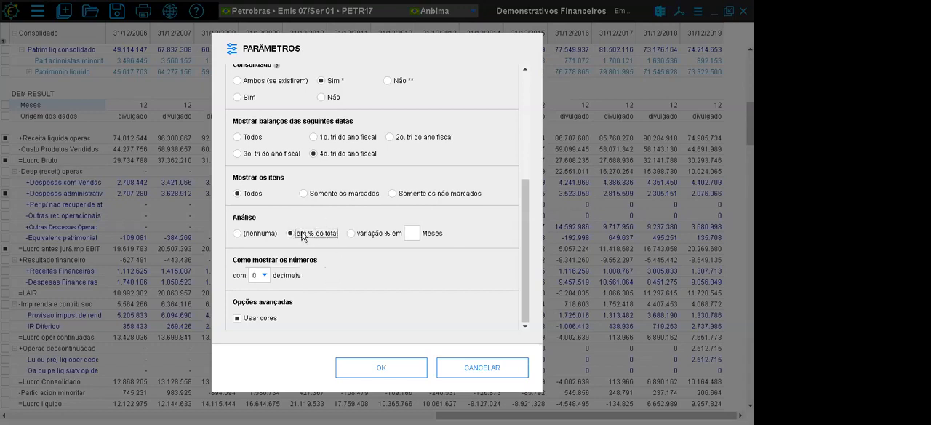
pyautogui.click(264, 275)
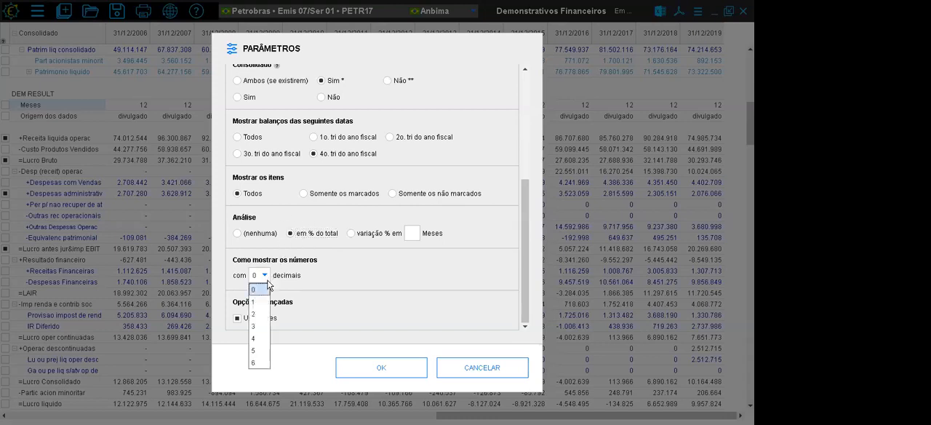
pyautogui.click(257, 313)
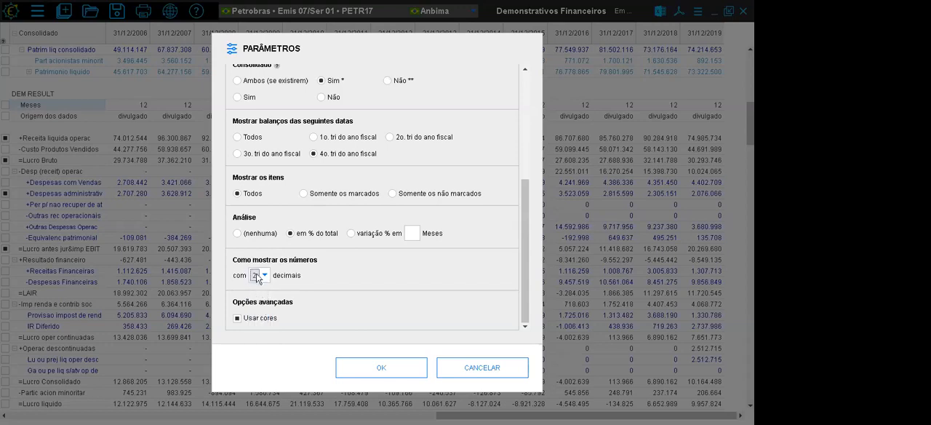
pyautogui.click(375, 368)
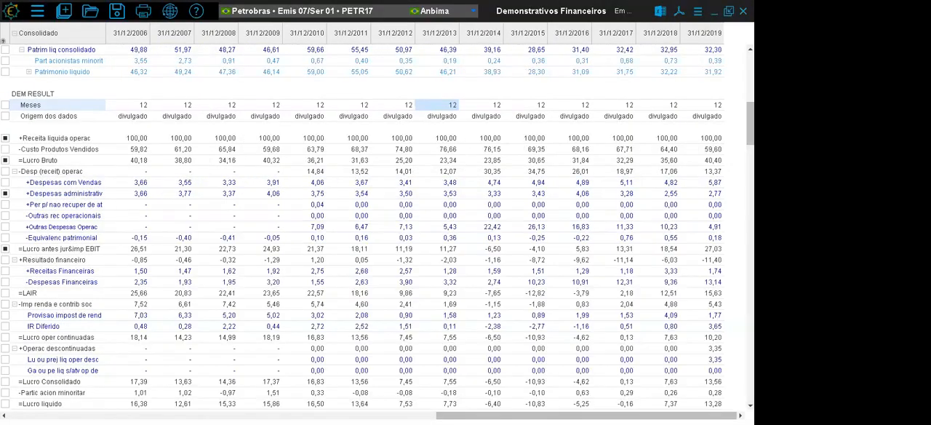
# - Examine the percentages of total in the Ativo total row and in the 31/12/2012 income statement, from Receita liquida operac to Lucro liquido
pyautogui.scroll(10, 478, 269)
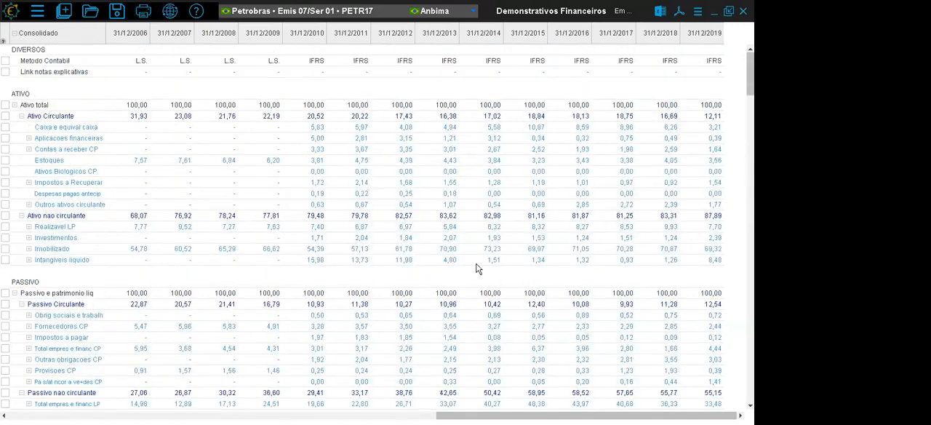
pyautogui.moveTo(168, 109); pyautogui.dragTo(646, 103)
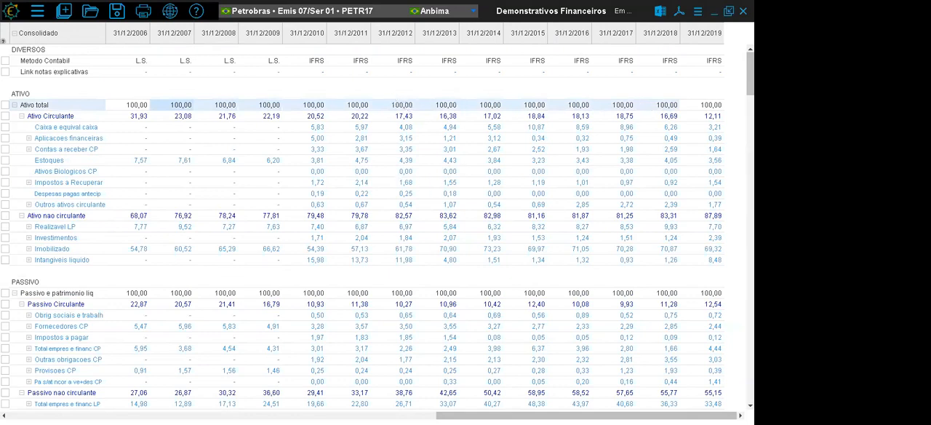
pyautogui.scroll(-4, 364, 219)
pyautogui.scroll(-8, 377, 227)
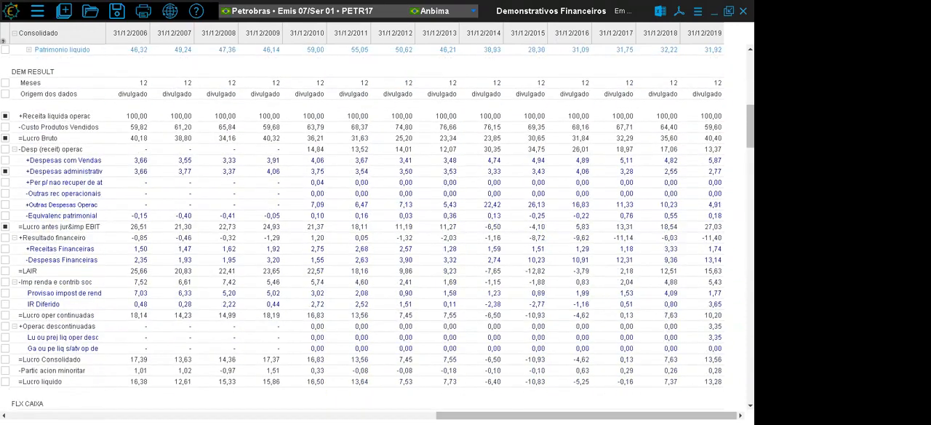
pyautogui.click(401, 119)
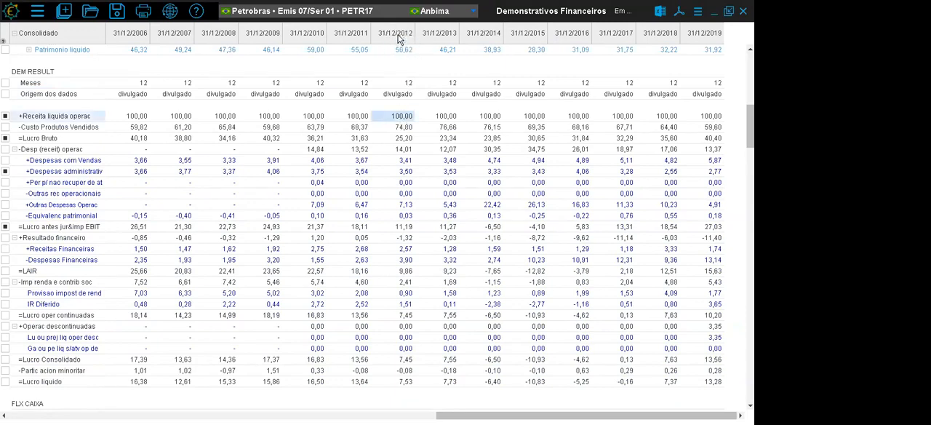
pyautogui.click(405, 128)
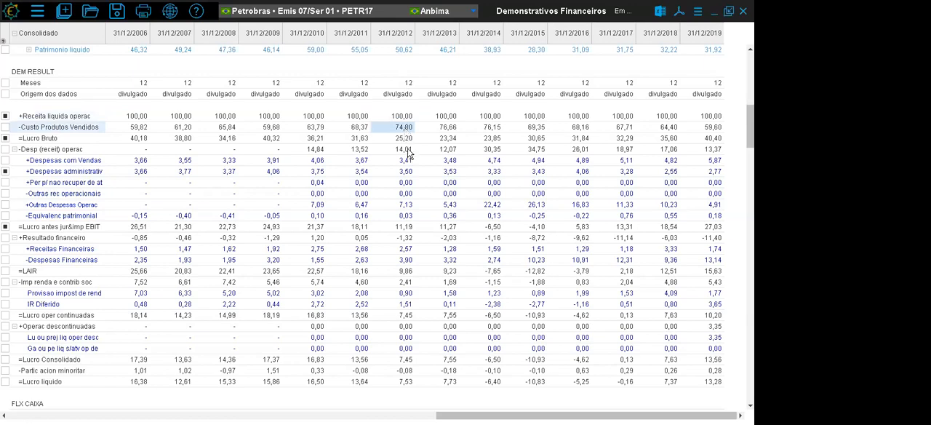
pyautogui.click(407, 151)
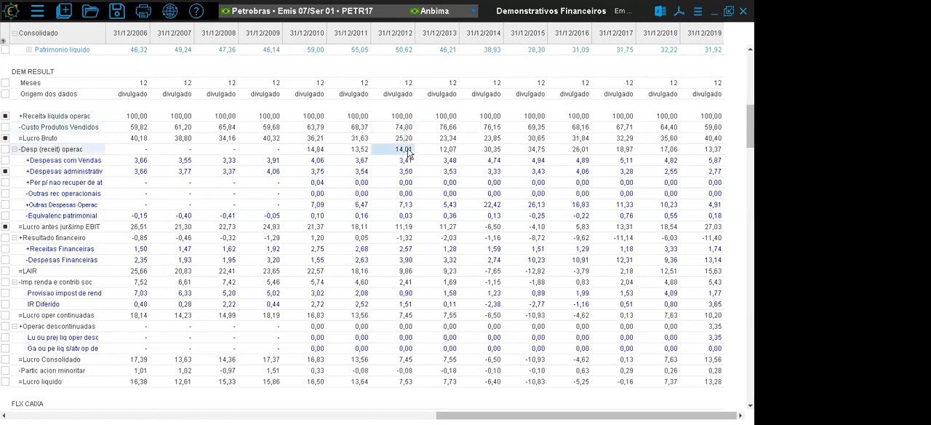
pyautogui.click(403, 383)
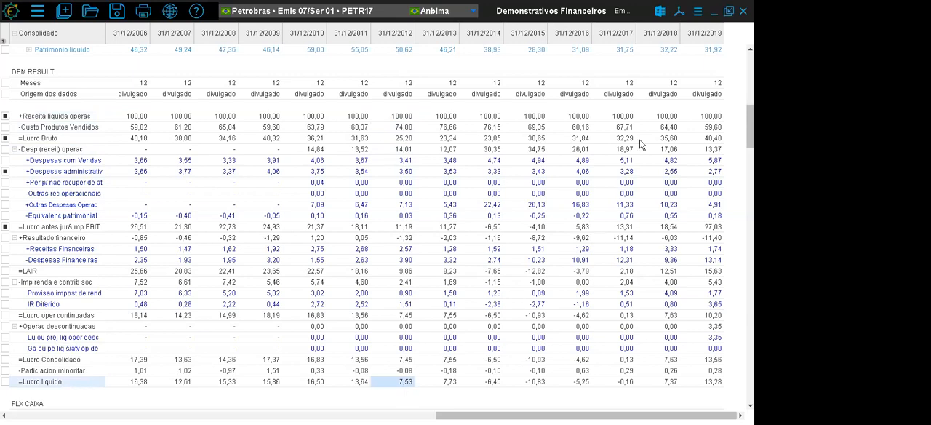
# - Switch the statement analysis to percentage variation (variação %) over 12 months
pyautogui.click(697, 12)
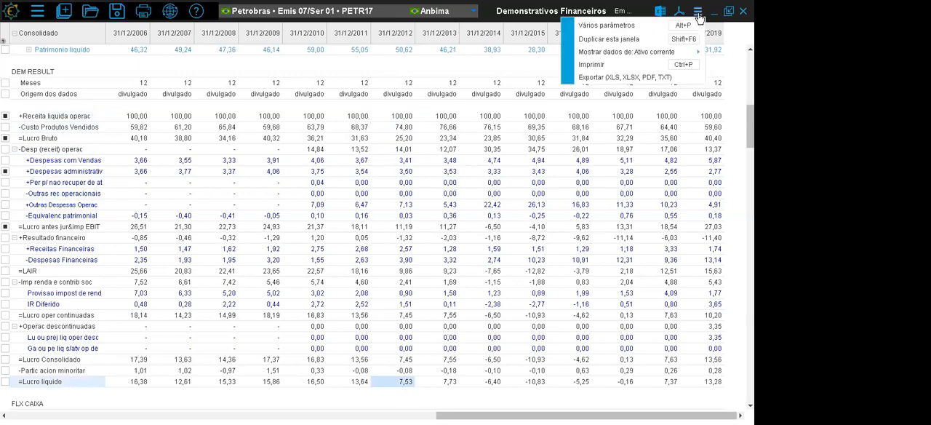
pyautogui.click(652, 26)
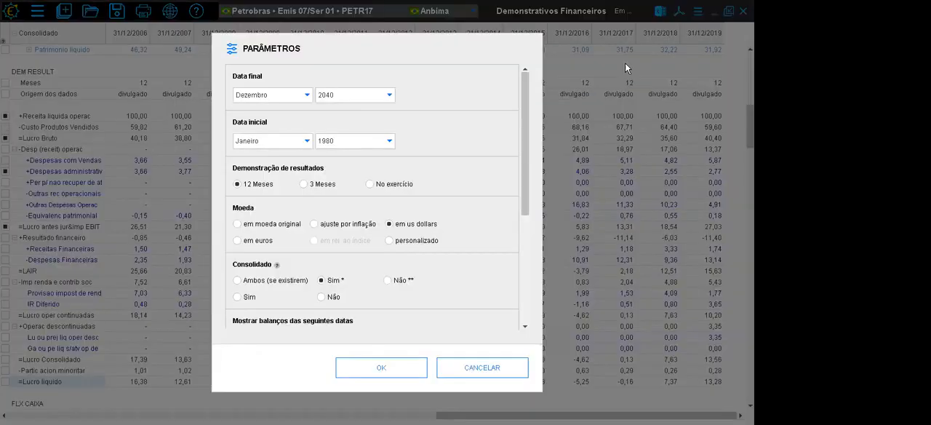
pyautogui.click(522, 225)
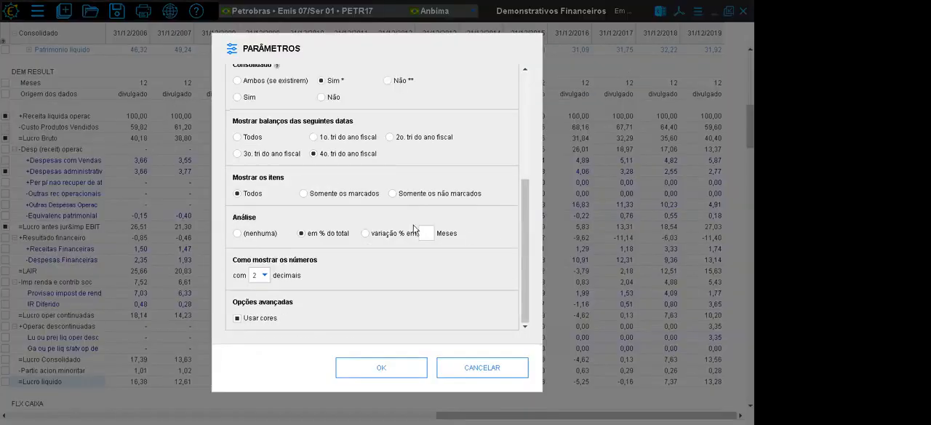
pyautogui.click(366, 234)
pyautogui.click(412, 235)
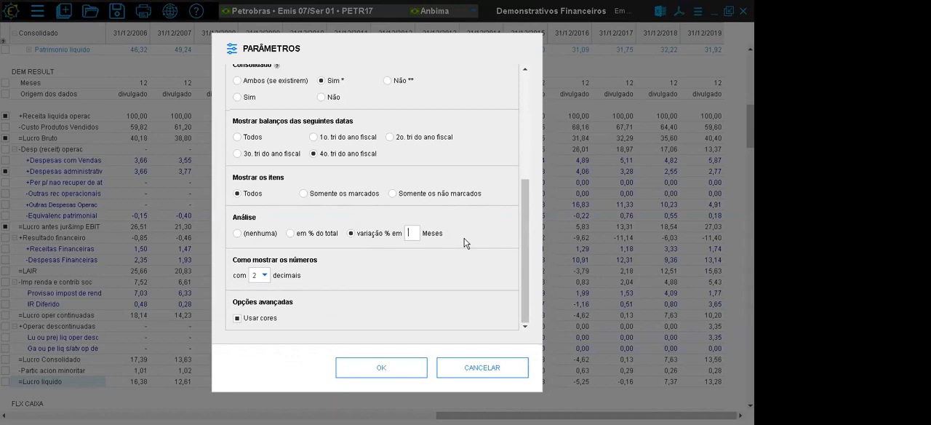
pyautogui.write('12')
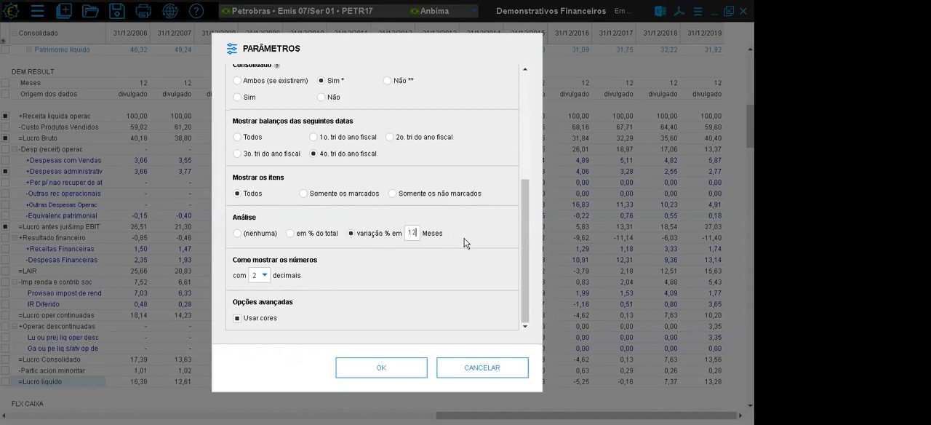
pyautogui.click(393, 363)
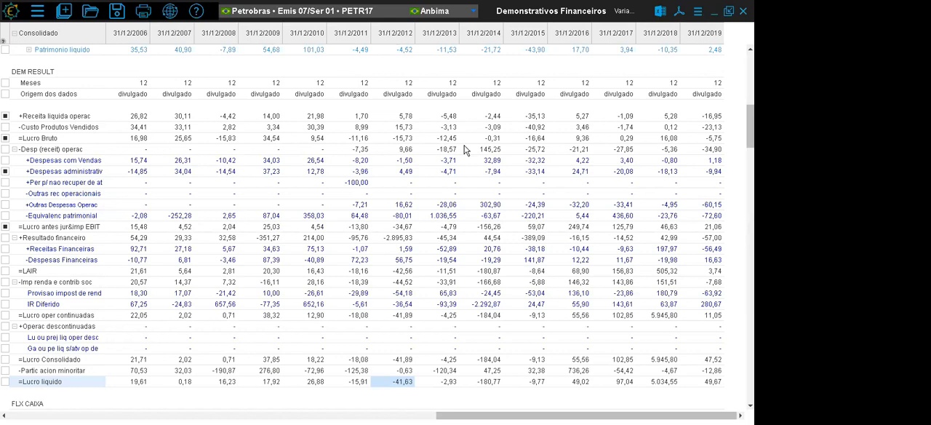
# - Compare the 12-month variation of Receita liquida operac between the 31/12/2012 and 31/12/2013 columns
pyautogui.click(451, 117)
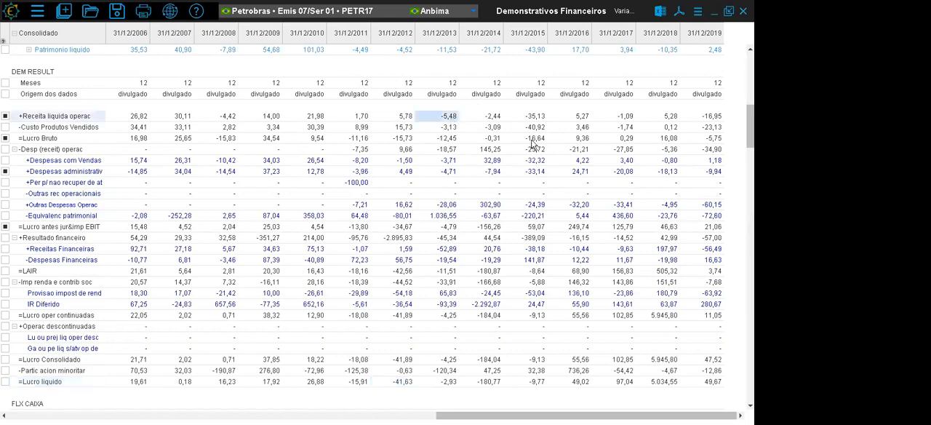
pyautogui.click(393, 119)
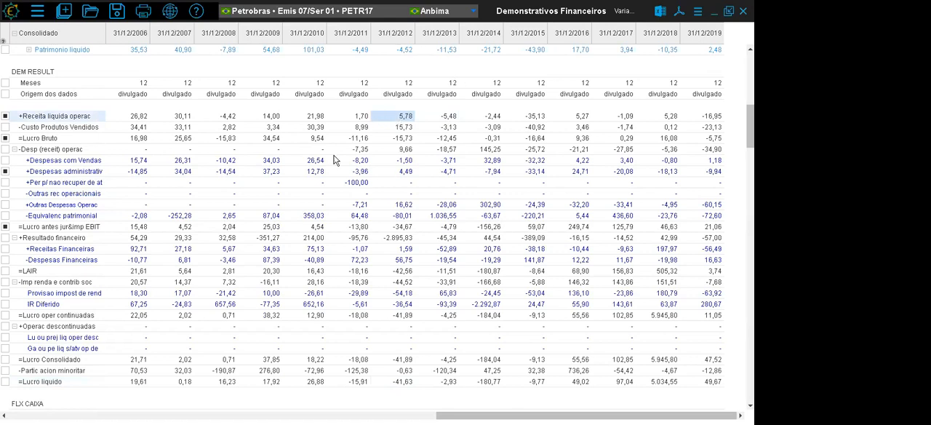
pyautogui.click(442, 118)
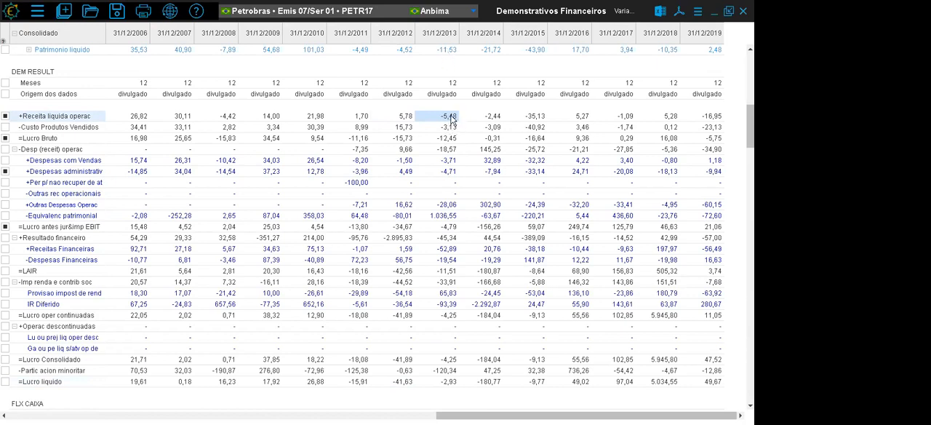
pyautogui.click(387, 119)
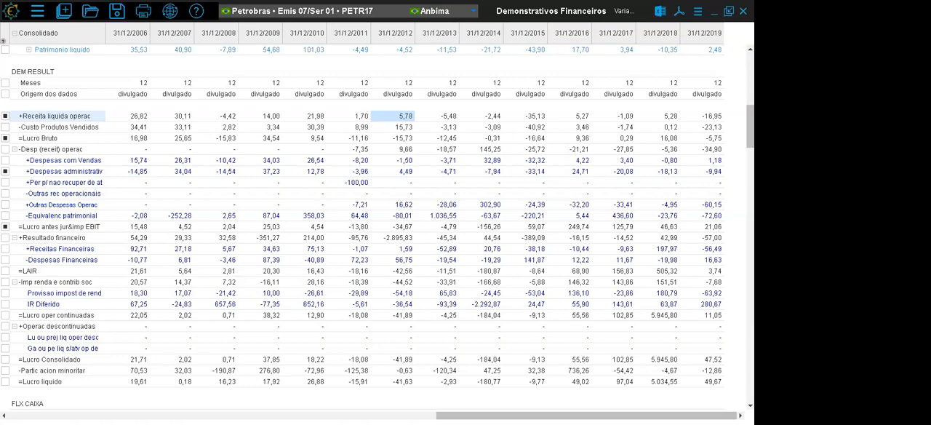
# - Close the financial statements and open the price quotes (Cotações) for the Petrobras PETR17 bond
pyautogui.click(743, 11)
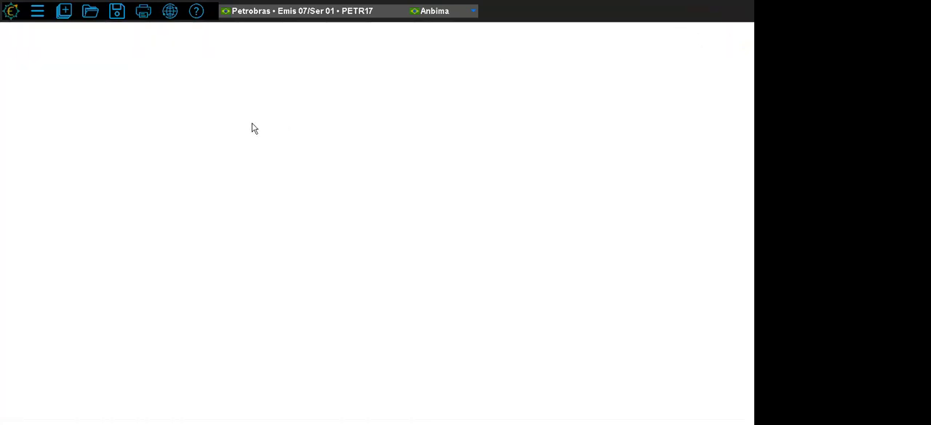
pyautogui.click(64, 11)
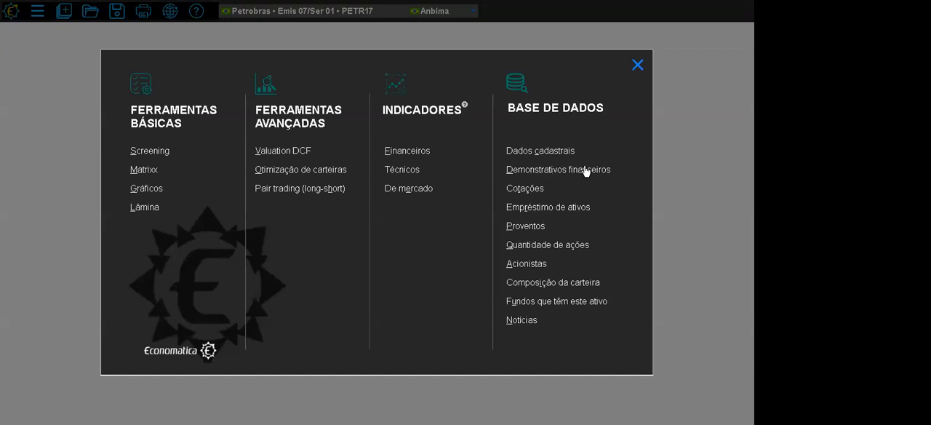
pyautogui.click(526, 189)
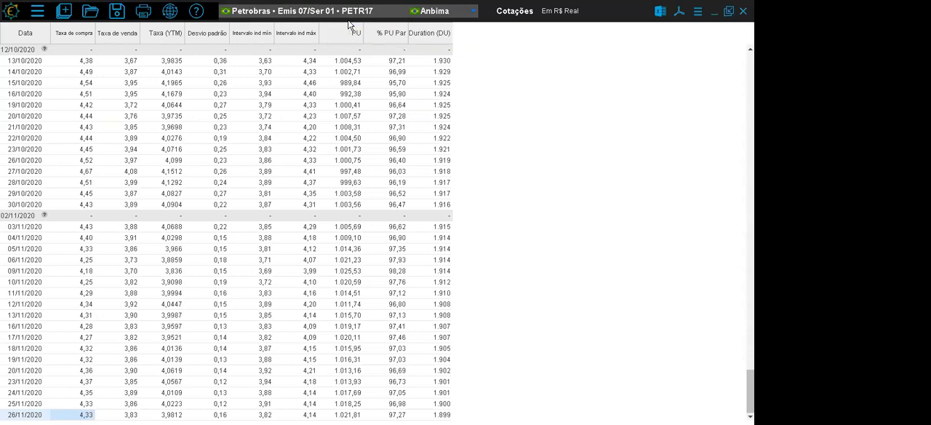
# - Examine the PETR17 bond's quote columns one by one, from Taxa de compra through Taxa (YTM) and PU to Duration (DU)
pyautogui.click(70, 42)
pyautogui.click(117, 37)
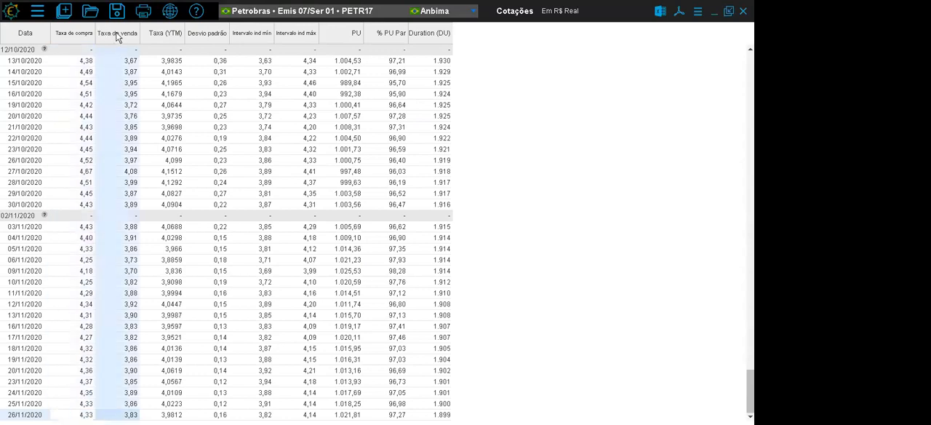
pyautogui.click(162, 37)
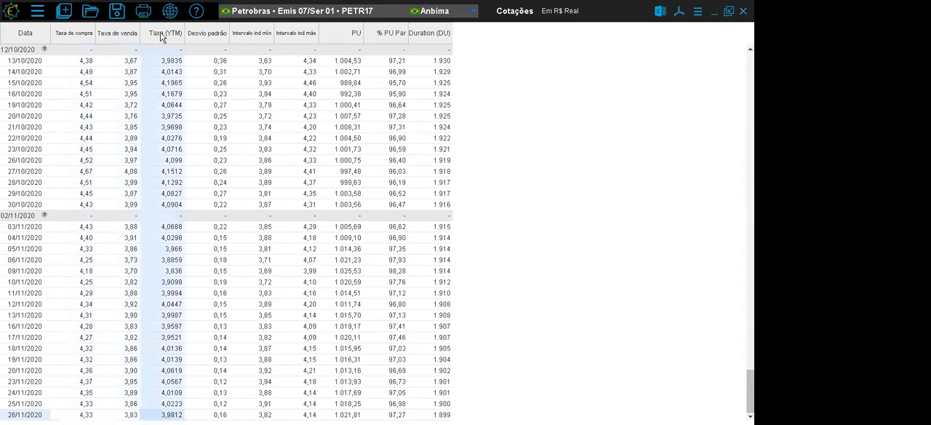
pyautogui.click(209, 38)
pyautogui.click(262, 36)
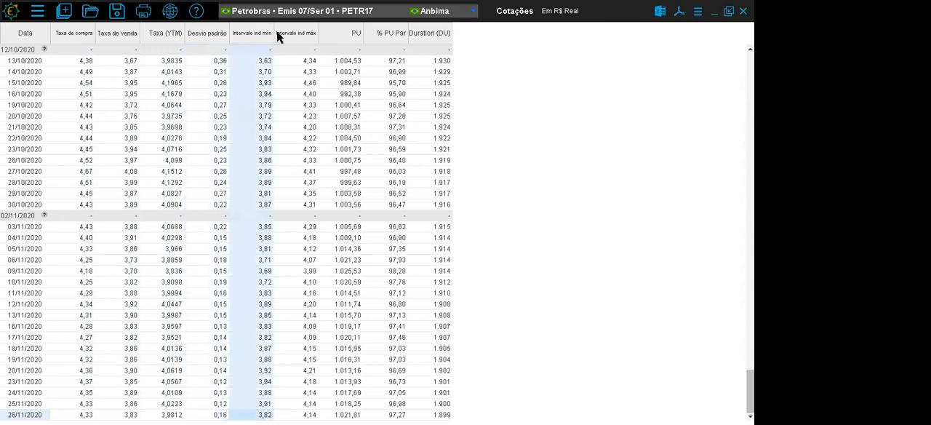
pyautogui.click(306, 38)
pyautogui.click(349, 38)
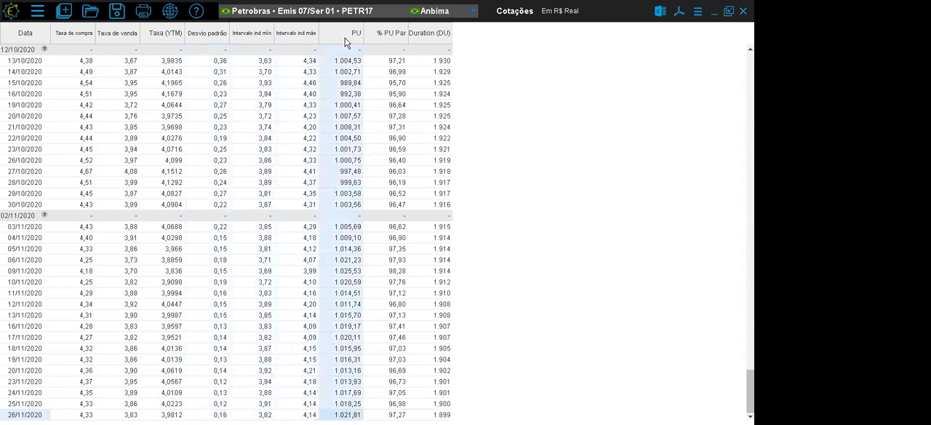
pyautogui.click(389, 39)
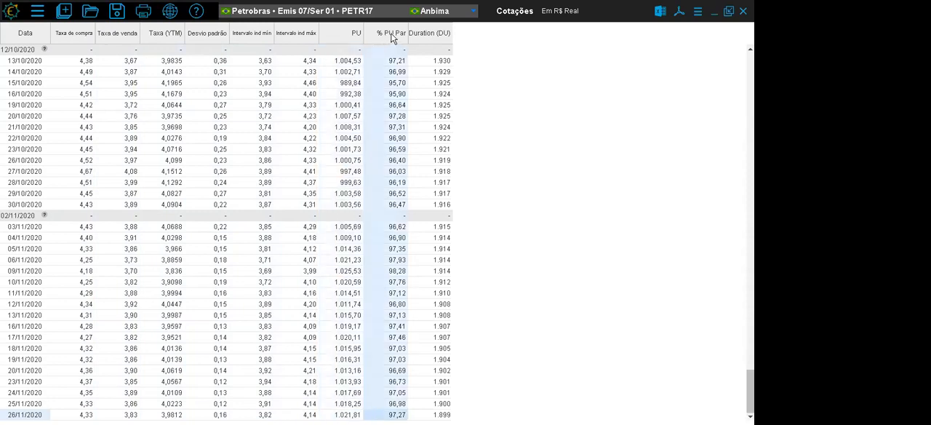
pyautogui.click(428, 38)
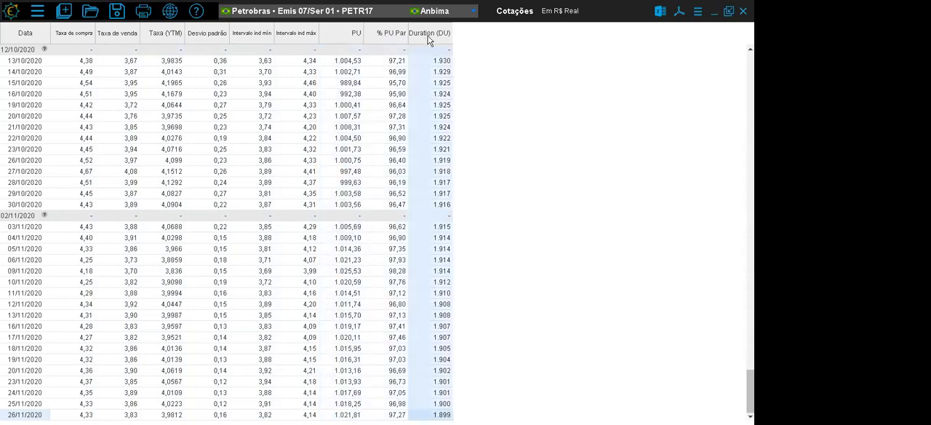
# - Search the assets for "alaska" and make the fund Alaska Black Institucional FIA the current asset
pyautogui.click(265, 19)
pyautogui.click(281, 70)
pyautogui.write('alaska')
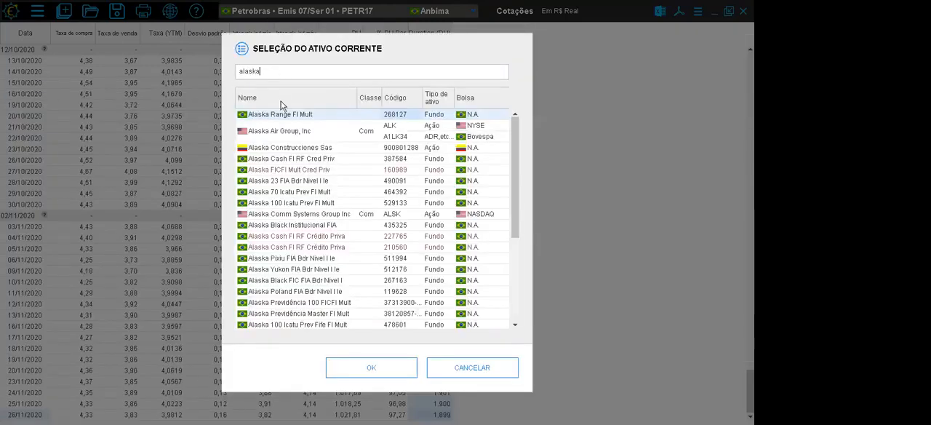
pyautogui.click(296, 224)
pyautogui.click(357, 370)
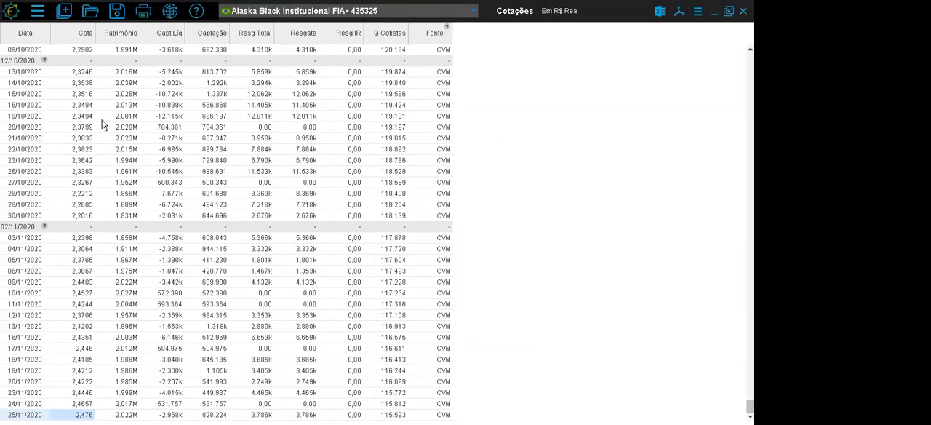
# - Examine the fund's daily data columns, from Cota, Patrimônio and Capt Líq through the redemptions to Q Cotistas and Fonte
pyautogui.click(80, 33)
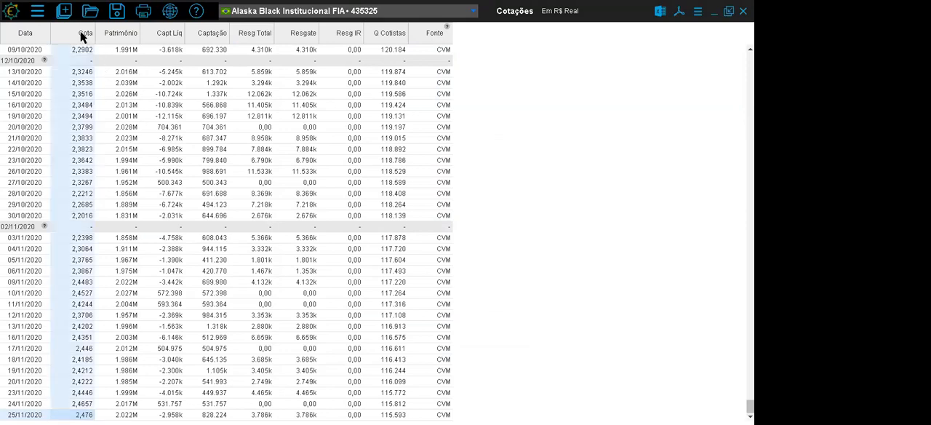
pyautogui.click(118, 34)
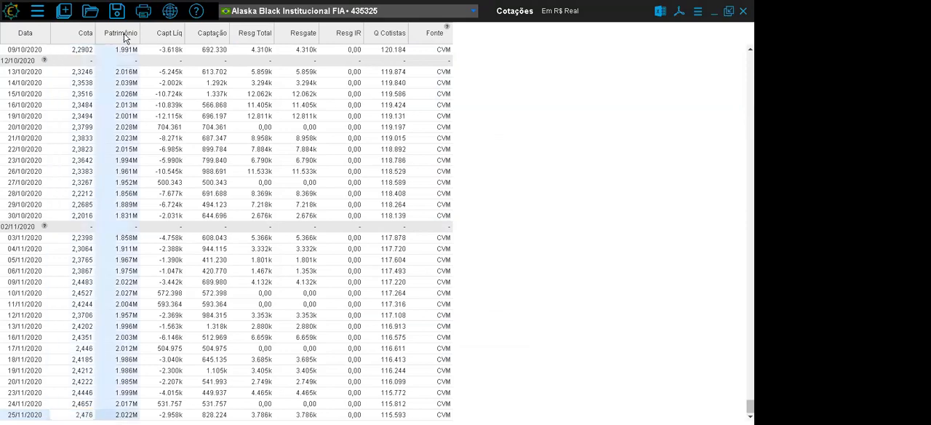
pyautogui.click(178, 34)
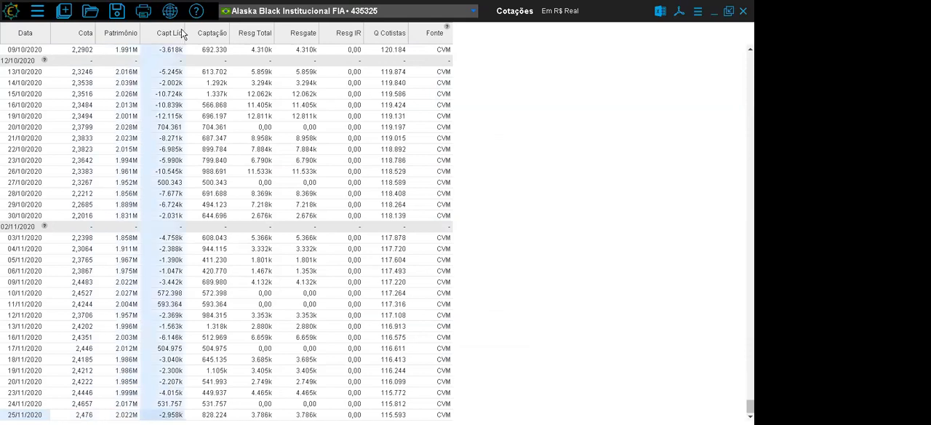
pyautogui.click(220, 38)
pyautogui.click(253, 38)
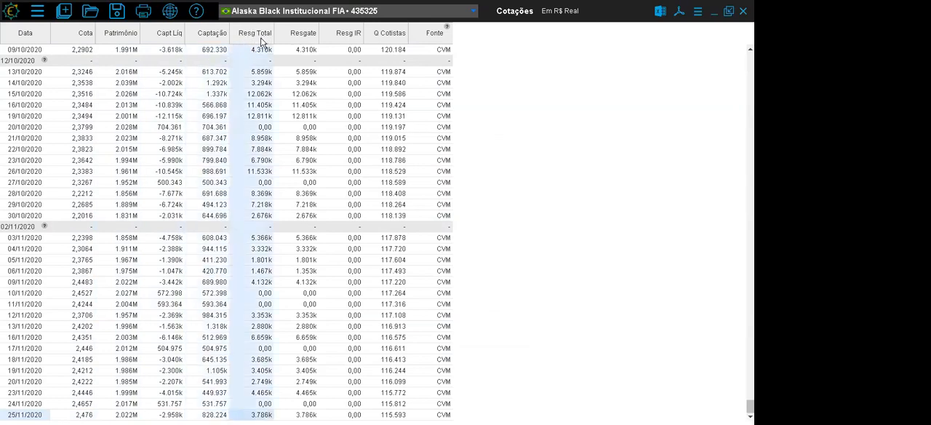
pyautogui.click(304, 37)
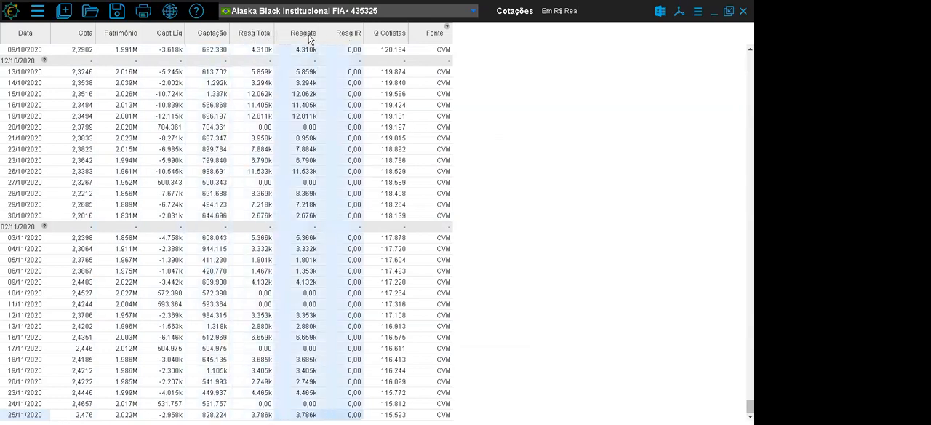
pyautogui.click(352, 38)
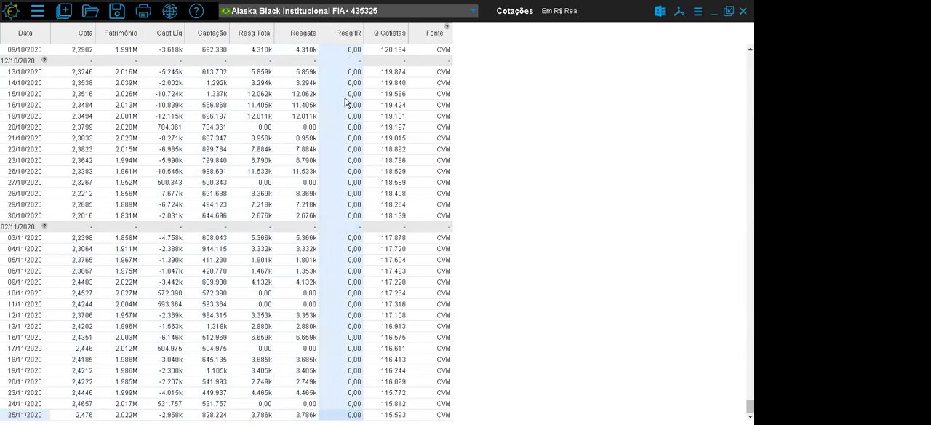
pyautogui.click(388, 33)
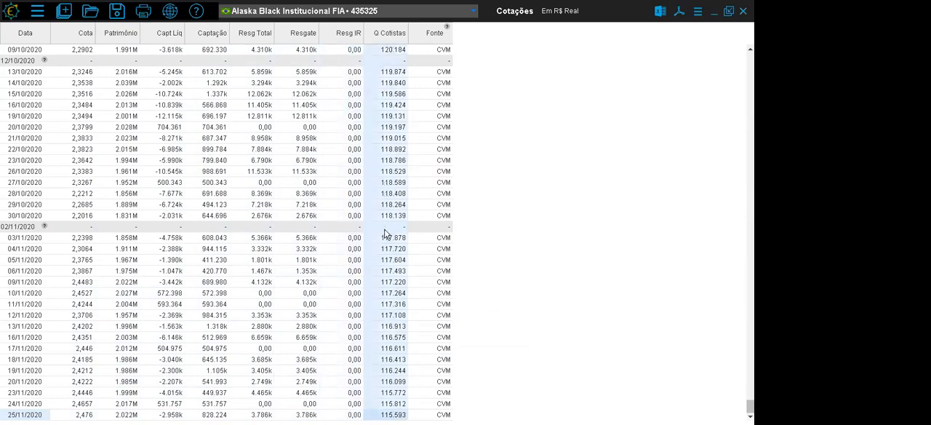
pyautogui.click(435, 37)
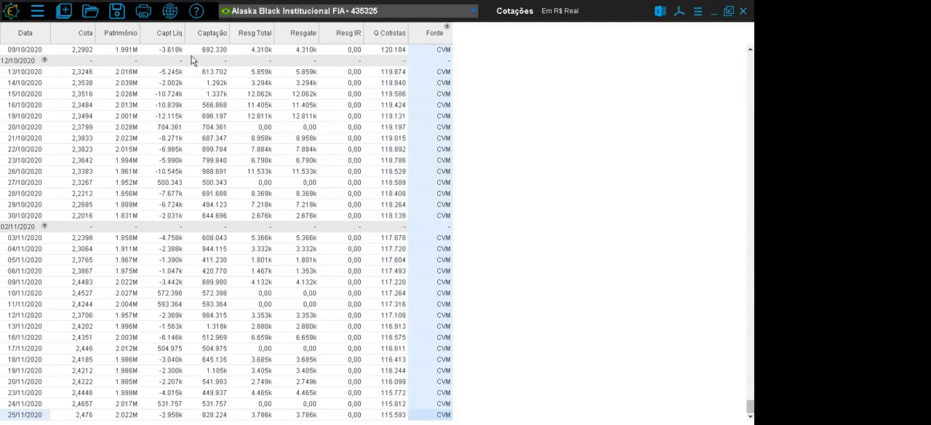
# - Search the assets for "petr" and make the Petrobras PN share PETR4 on Bovespa the current asset
pyautogui.click(259, 15)
pyautogui.write('petr')
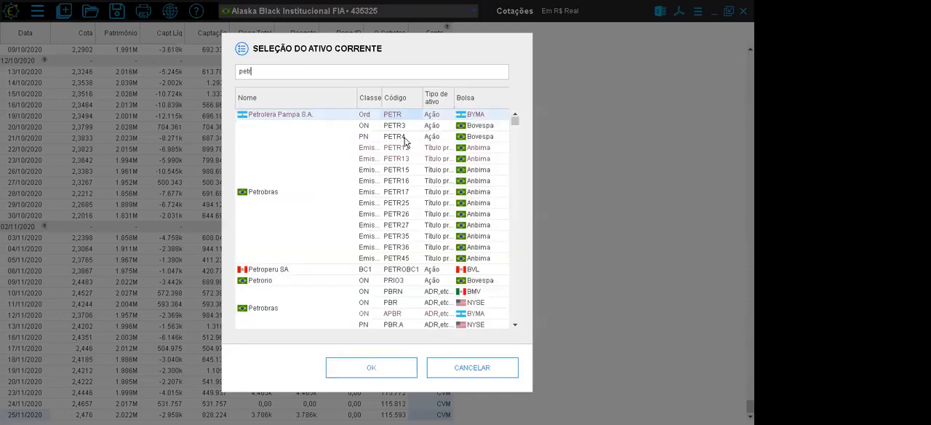
pyautogui.click(396, 137)
pyautogui.click(371, 368)
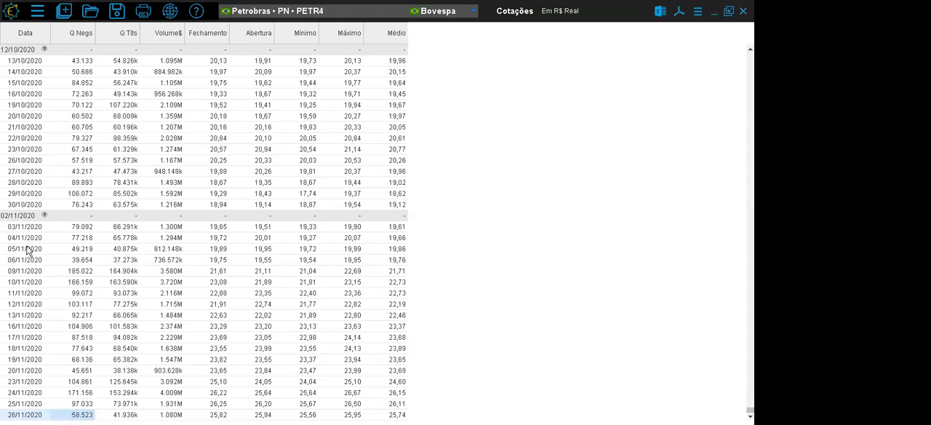
# - Examine the PETR4 quote columns Q Negs, Q Títs and Volume$, plus the price columns from Fechamento to Médio
pyautogui.click(81, 40)
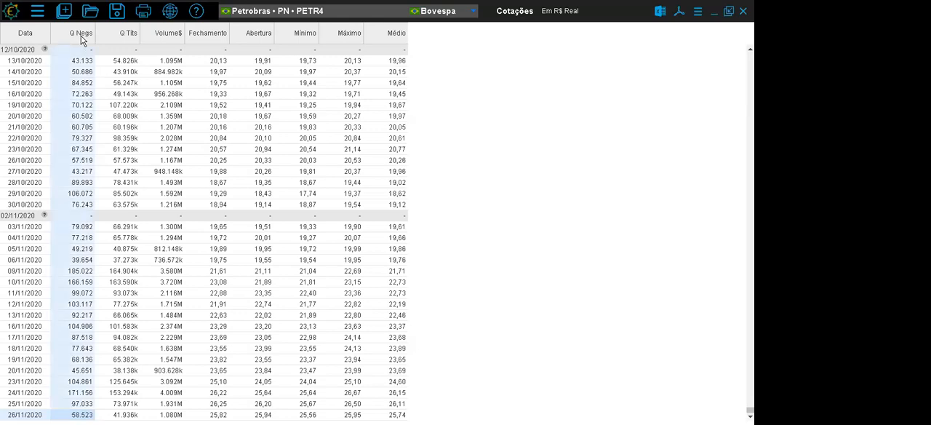
pyautogui.click(125, 38)
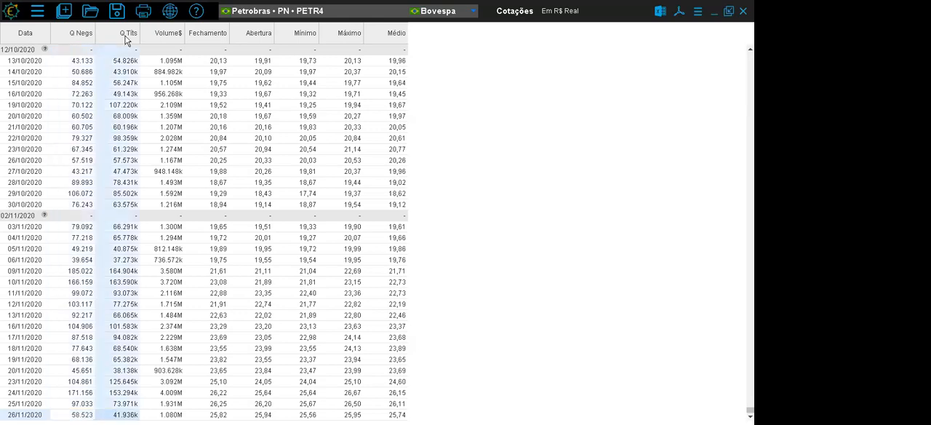
pyautogui.click(168, 38)
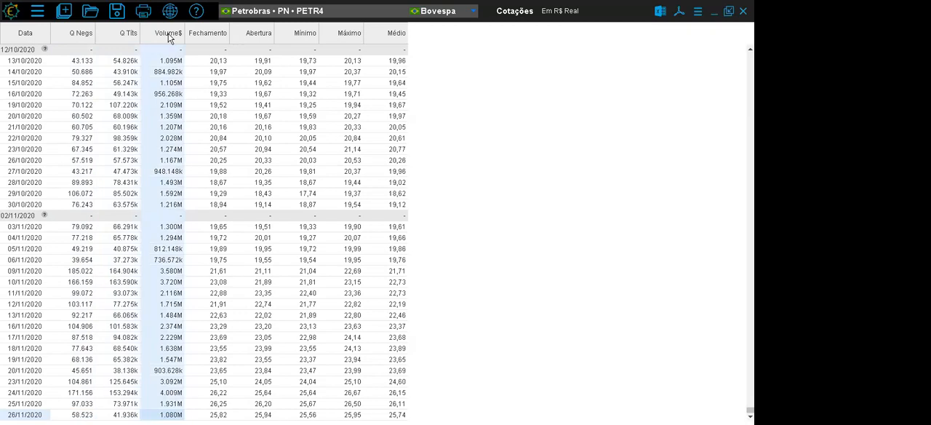
pyautogui.click(219, 37)
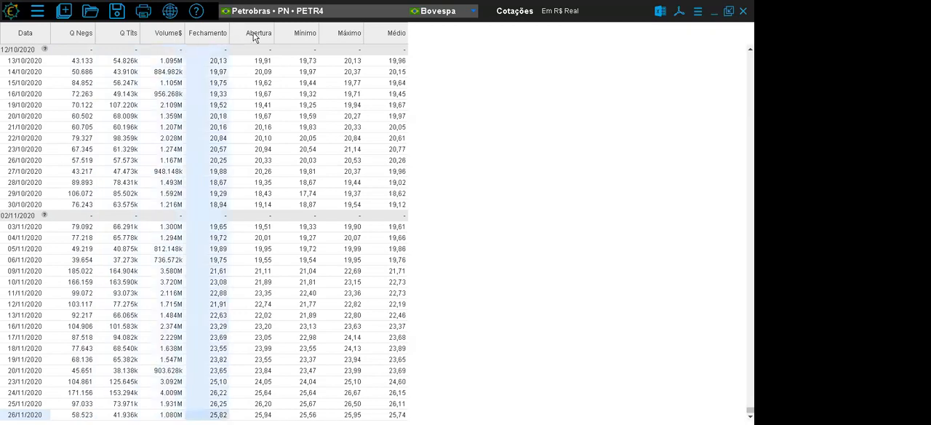
pyautogui.keyDown('shift'); pyautogui.click(398, 38); pyautogui.keyUp('shift')
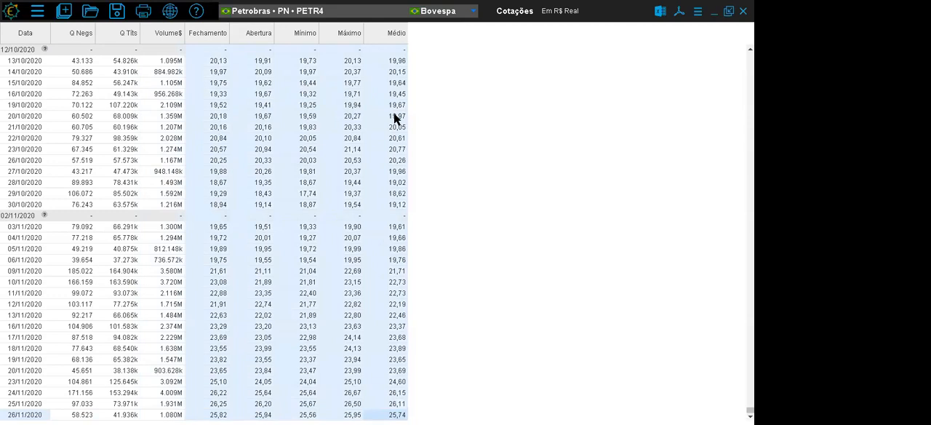
# - Hide the blank days (dias em branco) in the PETR4 quotes table
pyautogui.click(698, 13)
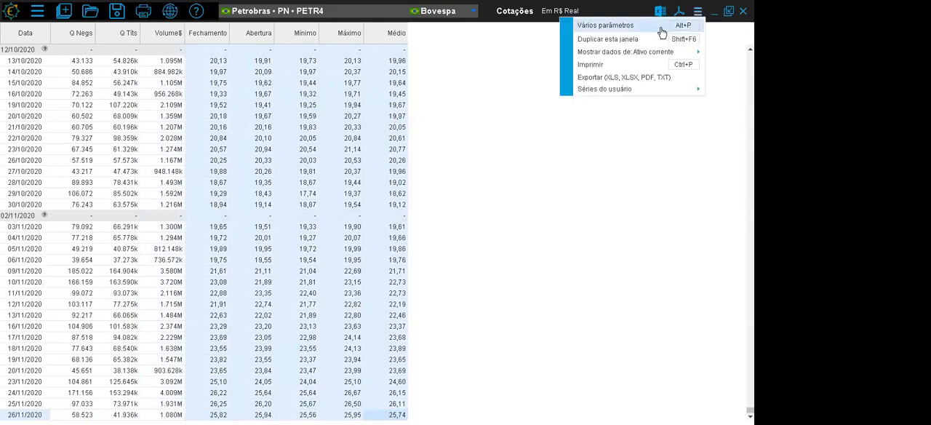
pyautogui.click(661, 30)
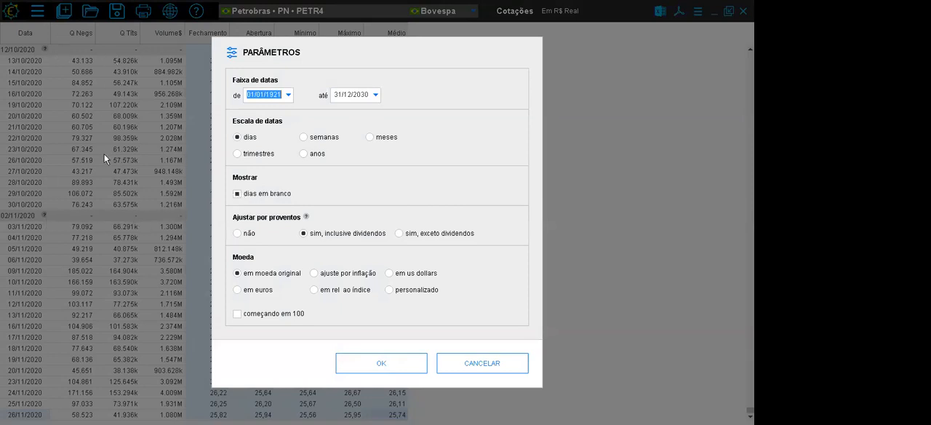
pyautogui.click(238, 195)
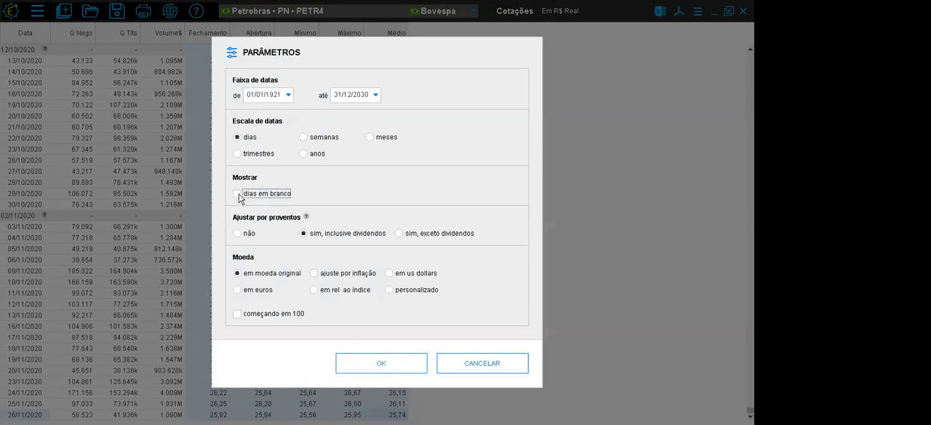
pyautogui.click(377, 375)
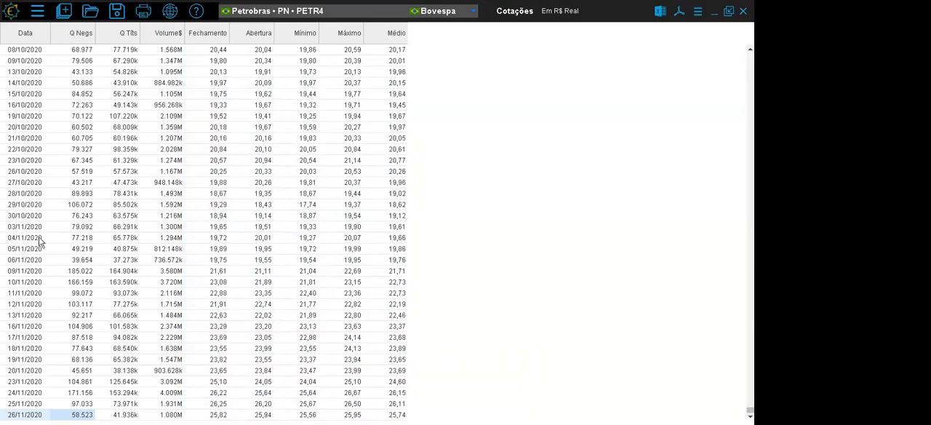
# - In the quote parameters, try the proventos adjustments "não" and "sim, exceto dividendos", and settle on "sim, inclusive dividendos"
pyautogui.click(697, 13)
pyautogui.click(631, 26)
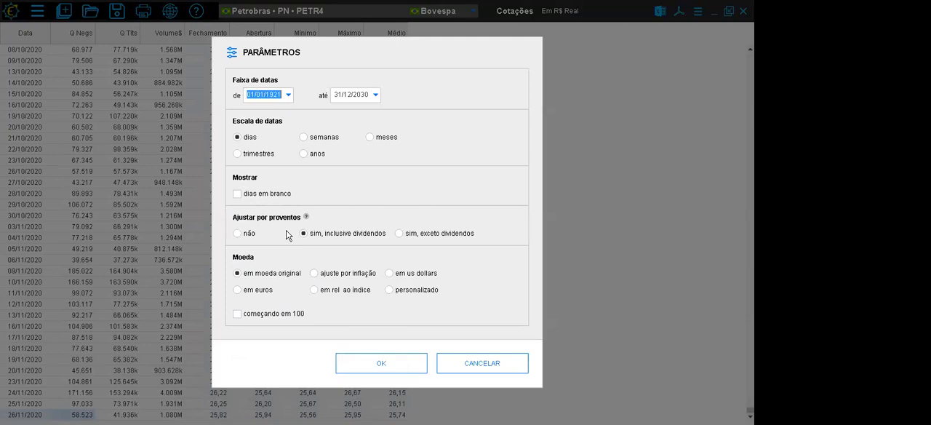
pyautogui.click(399, 233)
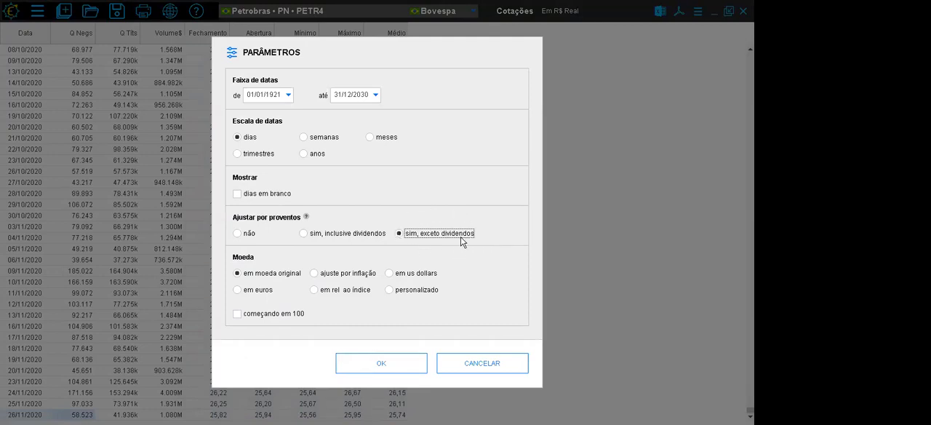
pyautogui.click(238, 234)
pyautogui.click(304, 234)
pyautogui.click(241, 235)
pyautogui.click(399, 233)
pyautogui.click(304, 235)
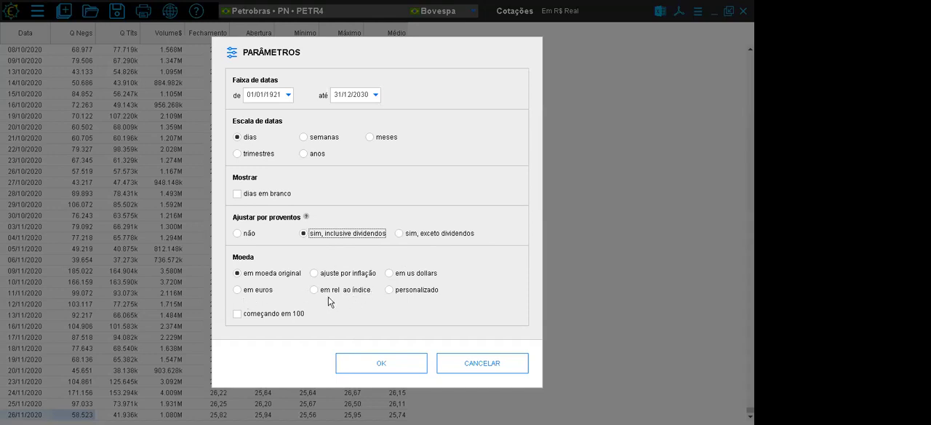
# - Rebase the PETR4 quotes to start at 100 (começando em 100) with the date range beginning on 01/01/2020
pyautogui.click(267, 318)
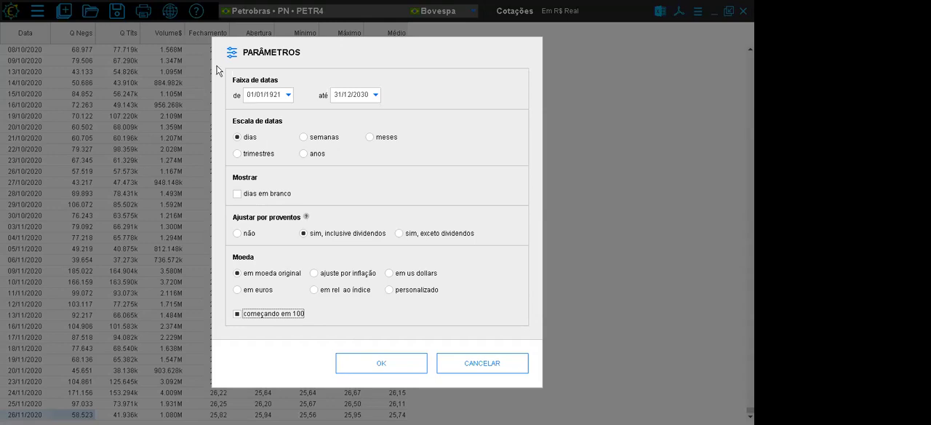
pyautogui.click(280, 96)
pyautogui.doubleClick(280, 96)
pyautogui.write('01/01/2020')
pyautogui.click(373, 365)
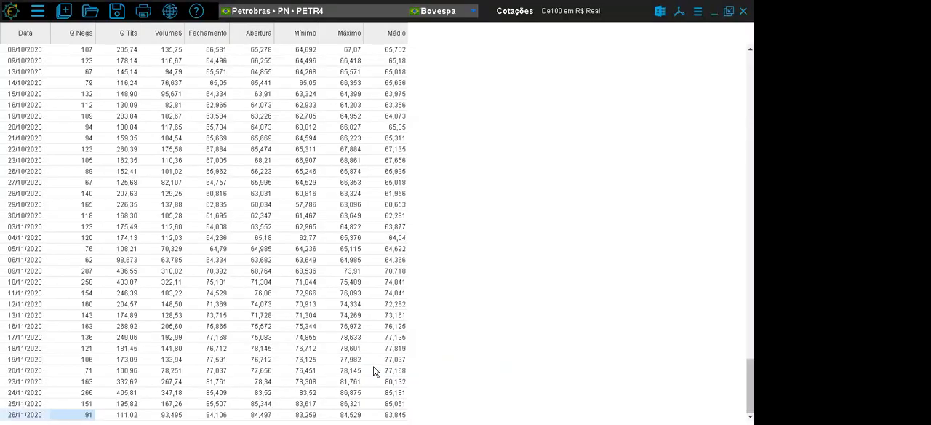
# - Compare the PETR4 Fechamento values on the first date, 02/01/2020, and the last date, 26/11/2020, in the base-100 quotes table
pyautogui.moveTo(750, 386); pyautogui.dragTo(750, 73)
pyautogui.click(40, 50)
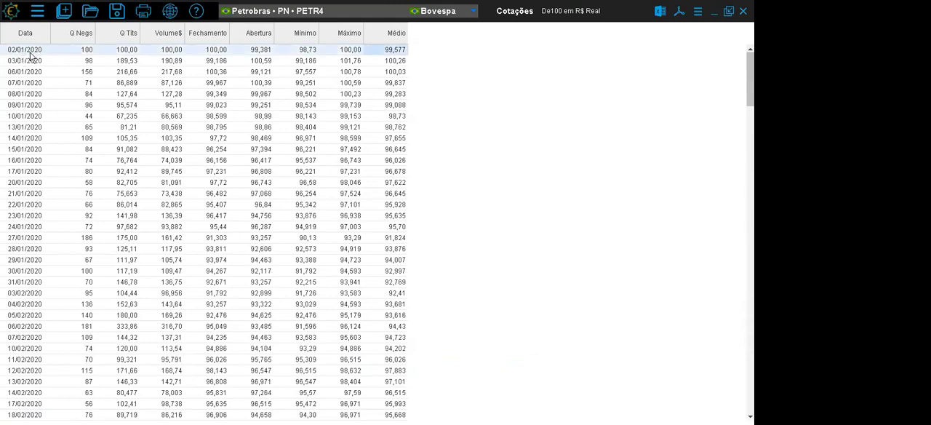
pyautogui.moveTo(68, 49); pyautogui.dragTo(216, 57)
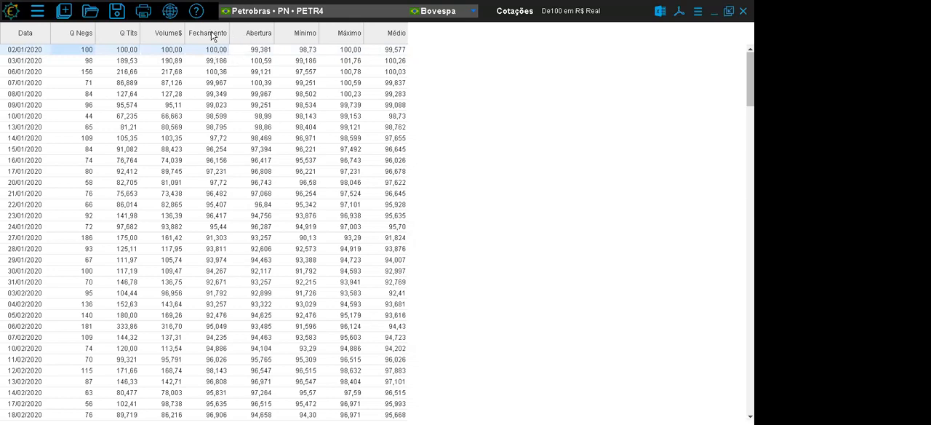
pyautogui.click(216, 53)
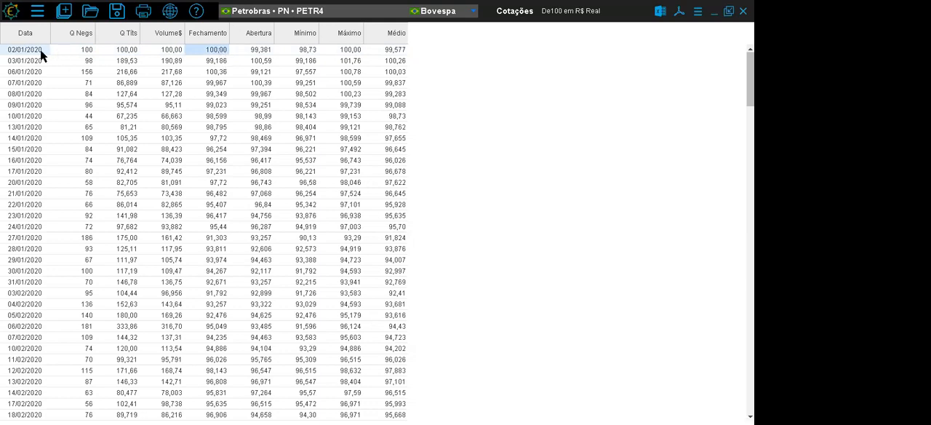
pyautogui.moveTo(749, 78); pyautogui.dragTo(749, 393)
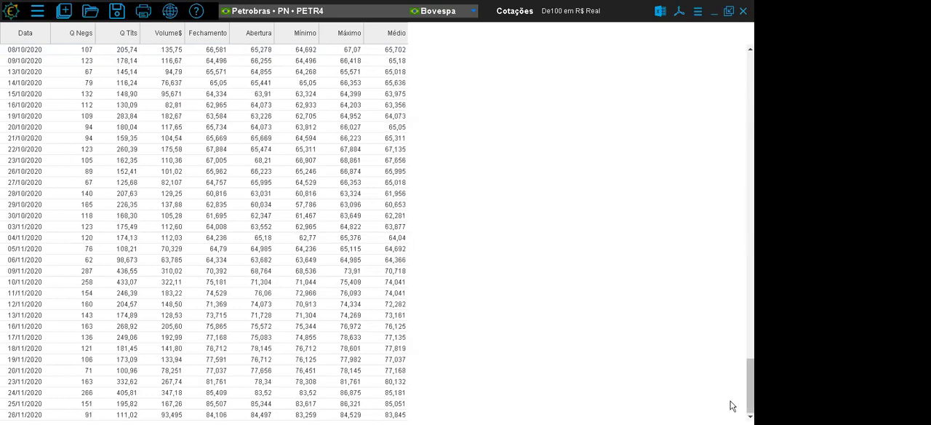
pyautogui.click(216, 415)
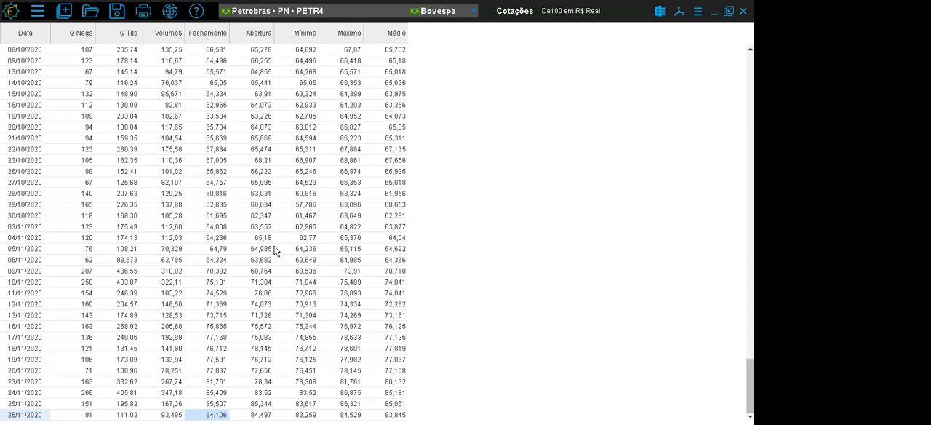
# - Switch the quotes table to the real estate fund FII Torre no (TRNT11) by searching for "trnt"
pyautogui.click(260, 20)
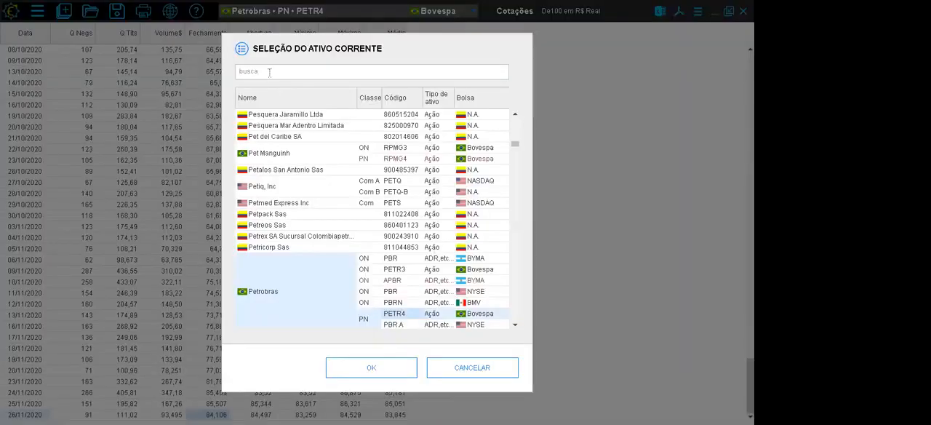
pyautogui.write('trnt')
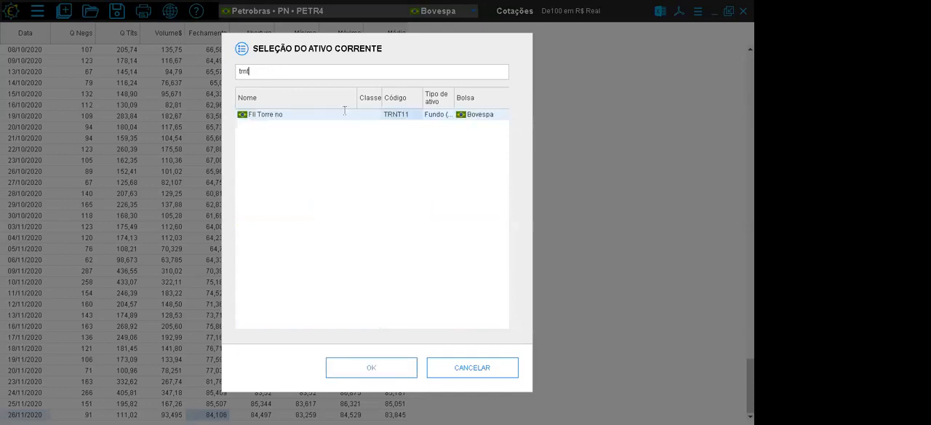
pyautogui.press('Return')
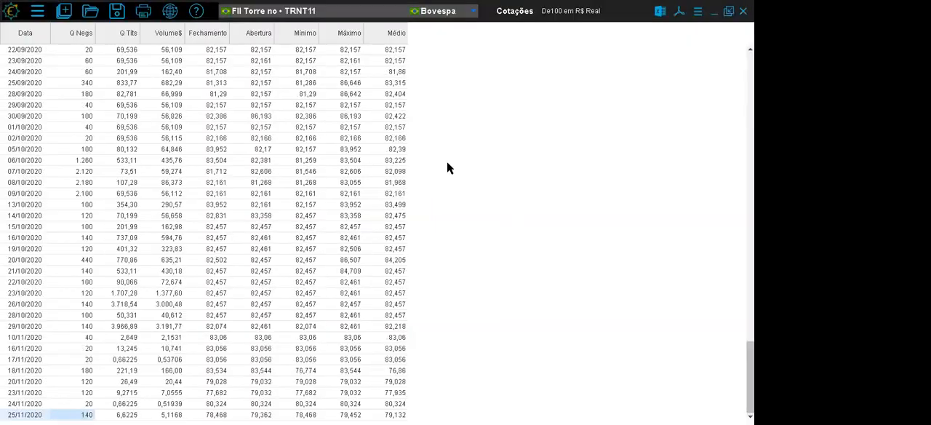
# - View the quotes table for the Ibovespa index (IBOV), and close it
pyautogui.click(276, 17)
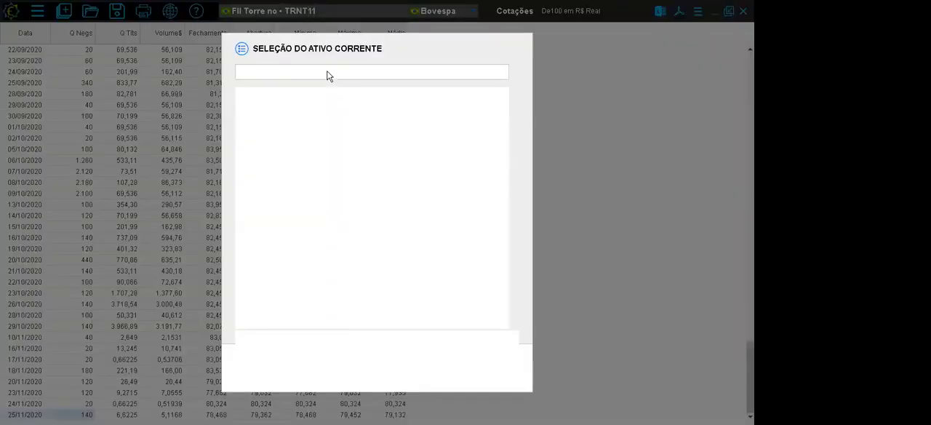
pyautogui.write('ibovespa')
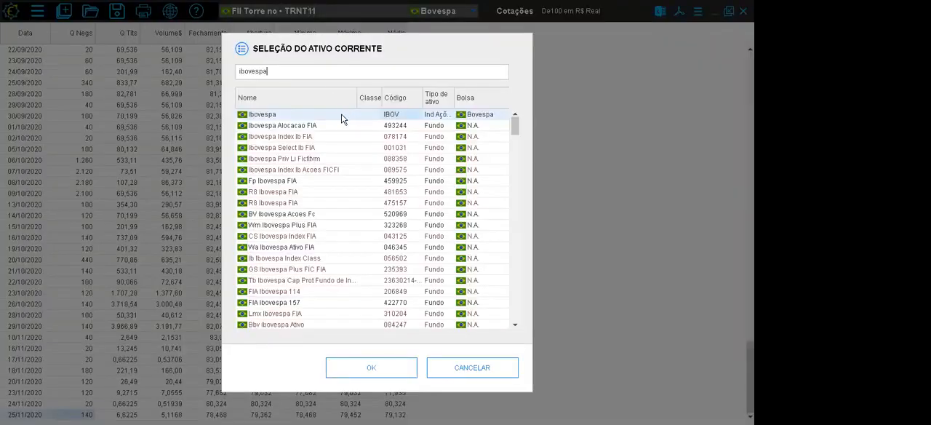
pyautogui.doubleClick(341, 116)
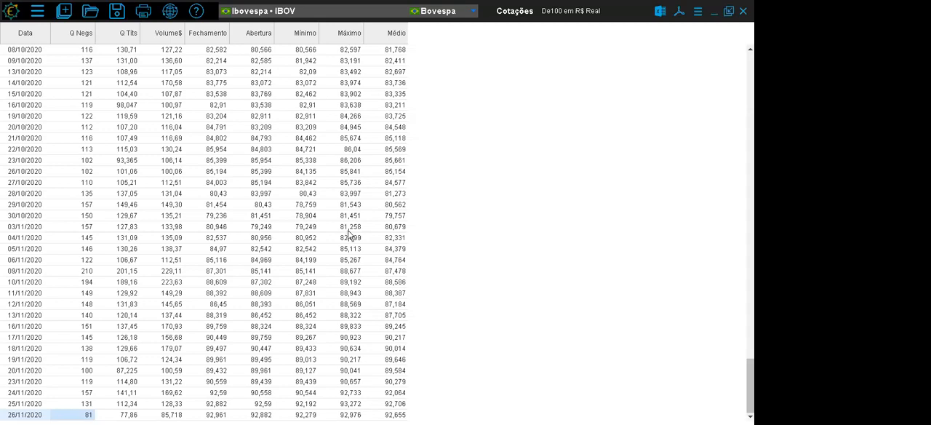
pyautogui.click(742, 11)
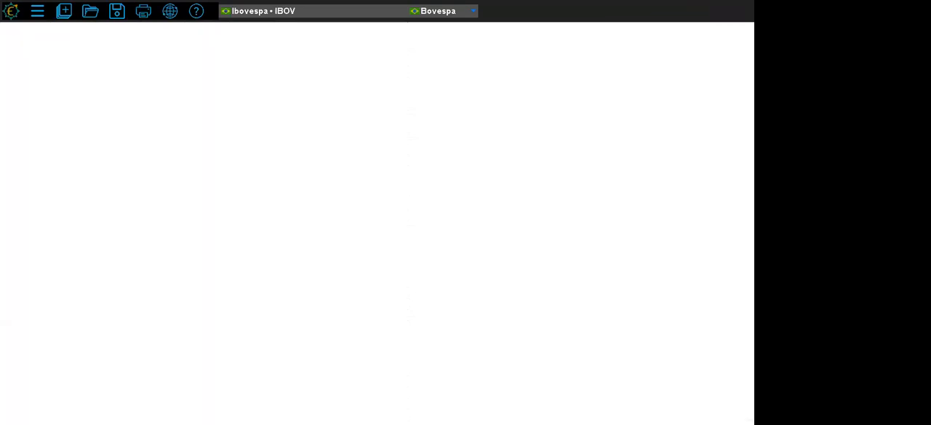
# - Open the Empréstimo de ativos database and set the current asset to Irbbrasil Re ON (IRBR3) on Bovespa
pyautogui.click(64, 11)
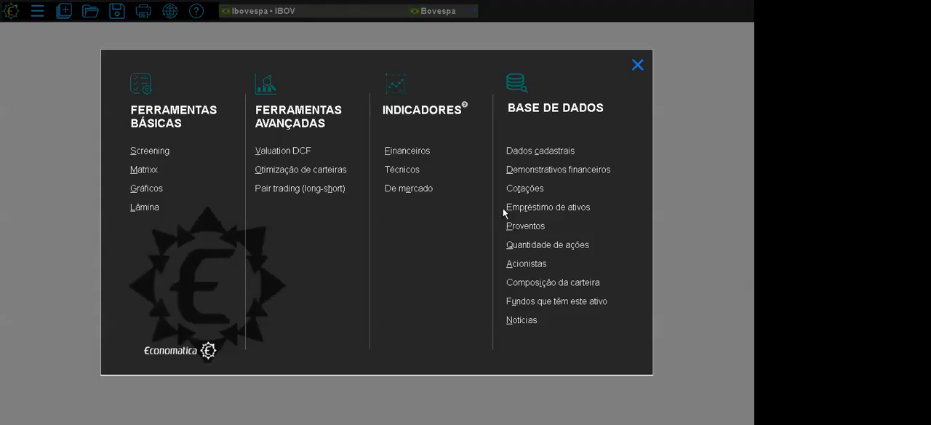
pyautogui.click(552, 213)
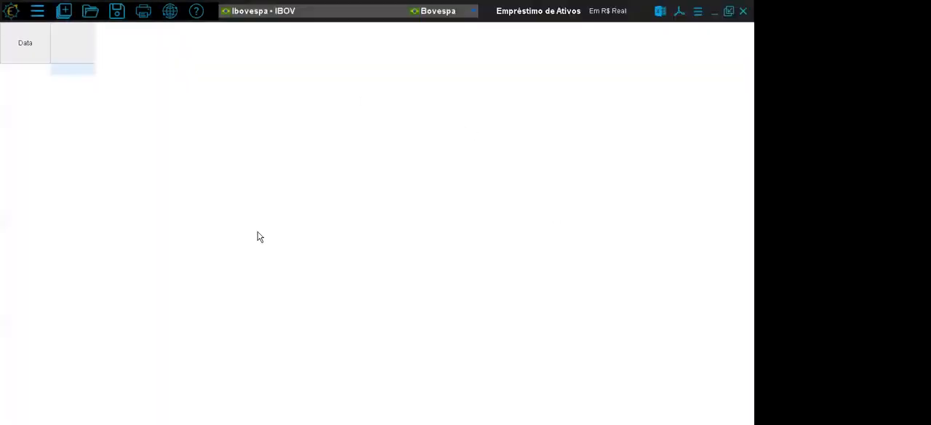
pyautogui.click(275, 21)
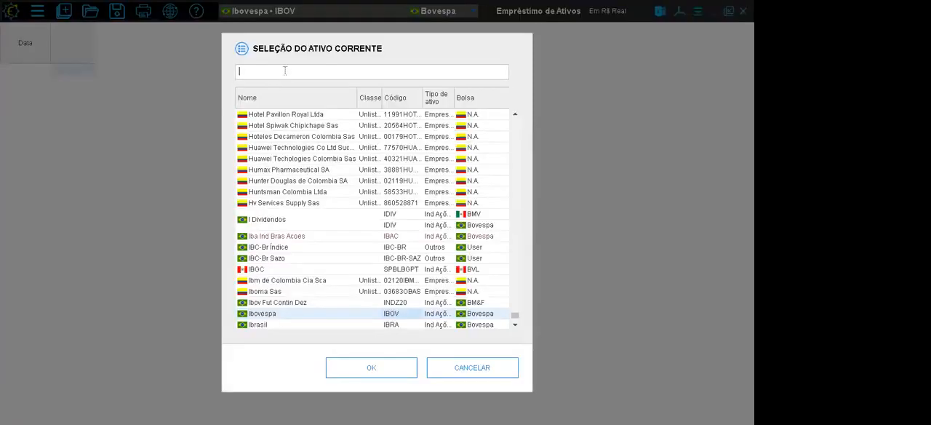
pyautogui.write('irb')
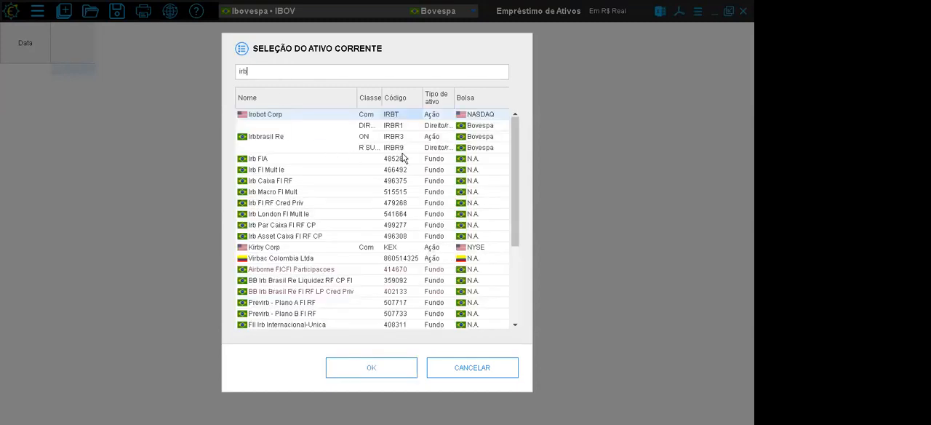
pyautogui.click(403, 137)
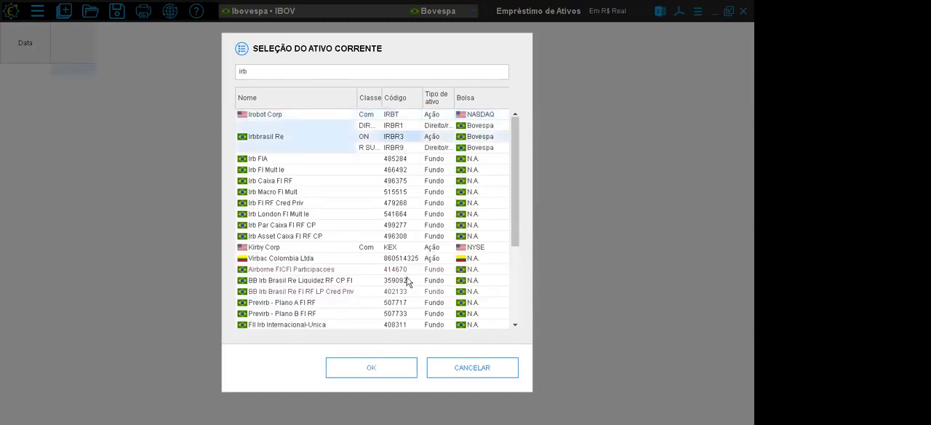
pyautogui.click(396, 368)
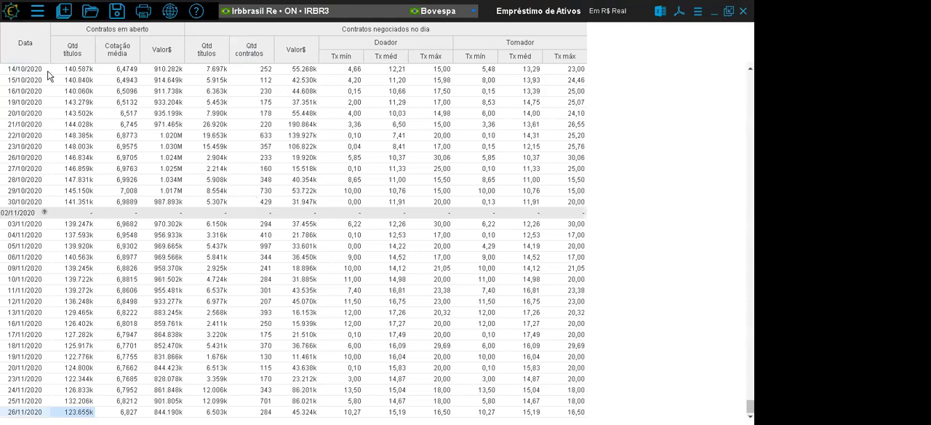
# - Examine IRBR3's open contracts, the day's traded contracts and the Doador and Tomador rates, and close the asset lending table
pyautogui.moveTo(75, 35); pyautogui.dragTo(155, 29)
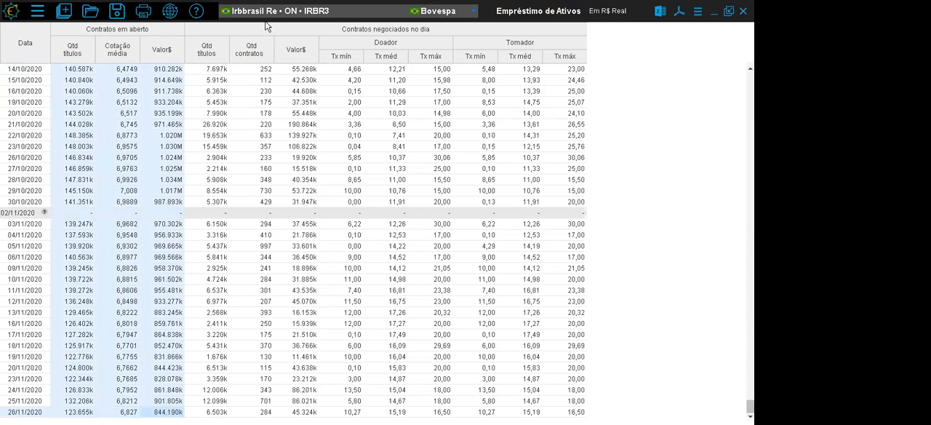
pyautogui.click(208, 36)
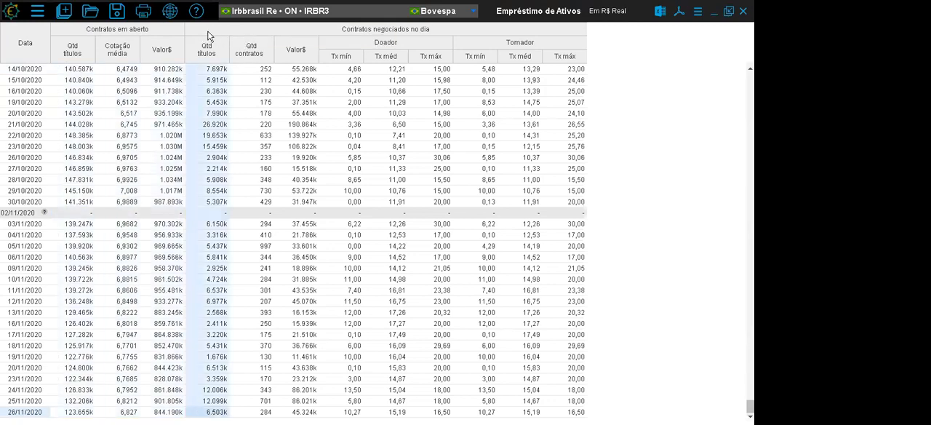
pyautogui.moveTo(234, 29); pyautogui.dragTo(551, 42)
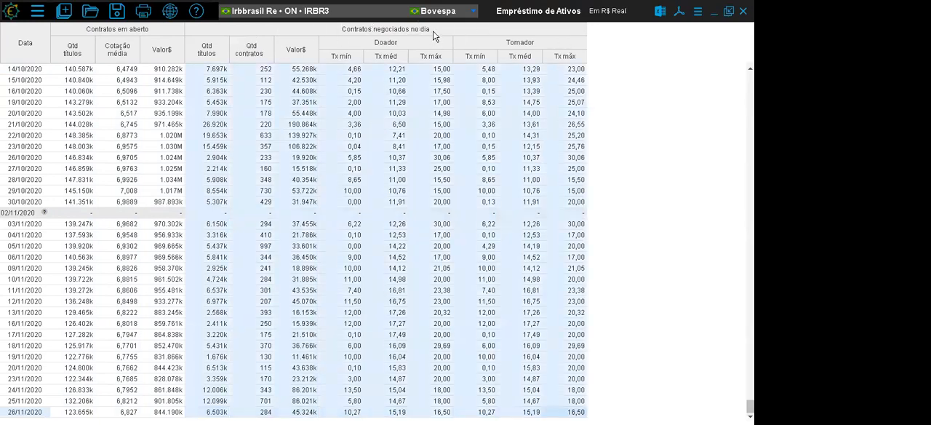
pyautogui.click(220, 55)
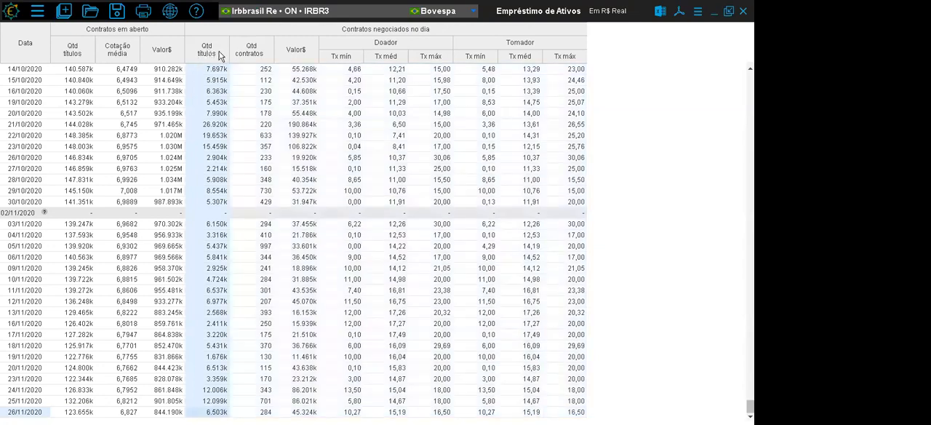
pyautogui.click(266, 49)
pyautogui.click(290, 46)
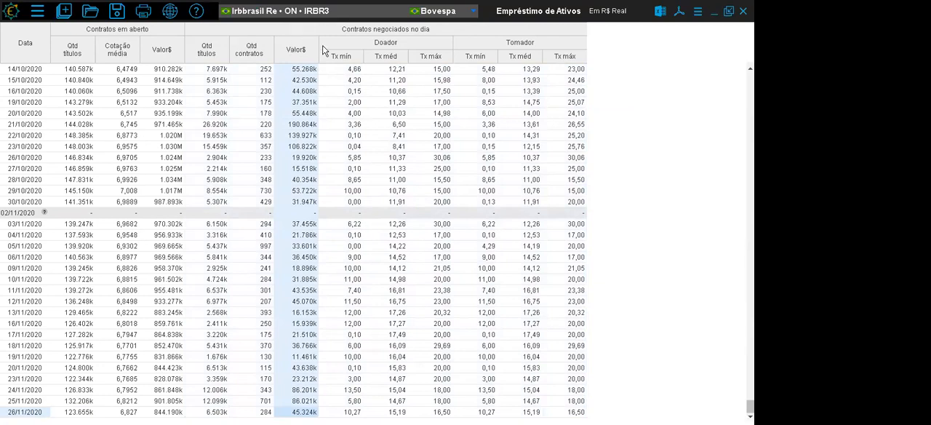
pyautogui.moveTo(349, 49); pyautogui.dragTo(428, 49)
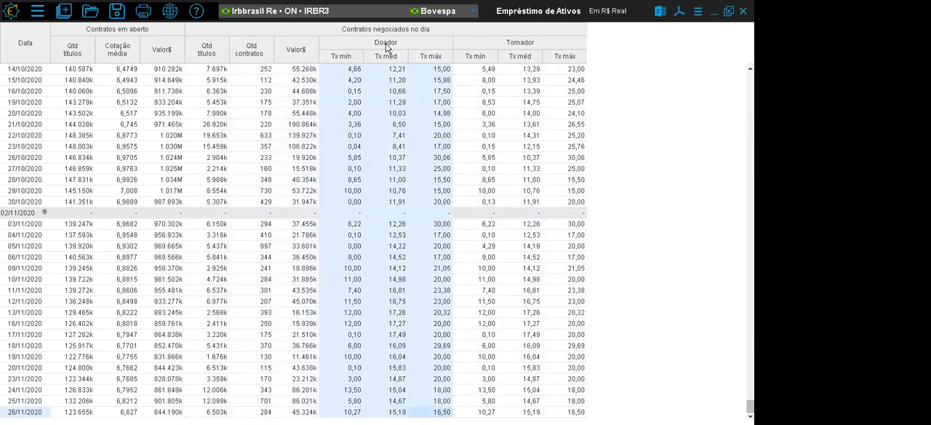
pyautogui.moveTo(473, 50); pyautogui.dragTo(582, 58)
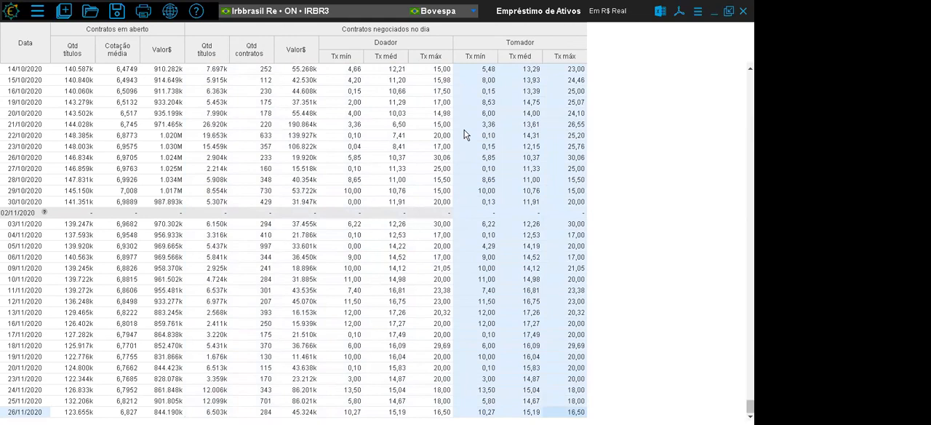
pyautogui.click(742, 11)
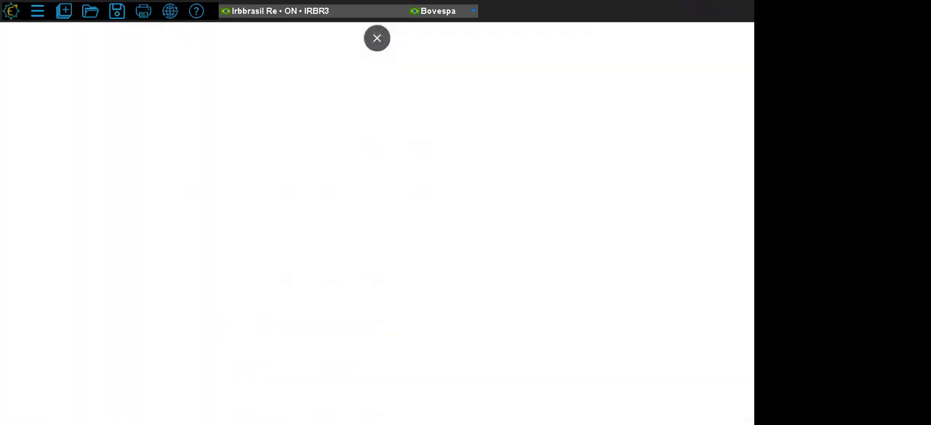
# - Open the Proventos database for IRBR3 and examine its Descrição, Data (EX-1) and Fator columns, including the 21/03/2019 dividend row
pyautogui.click(66, 10)
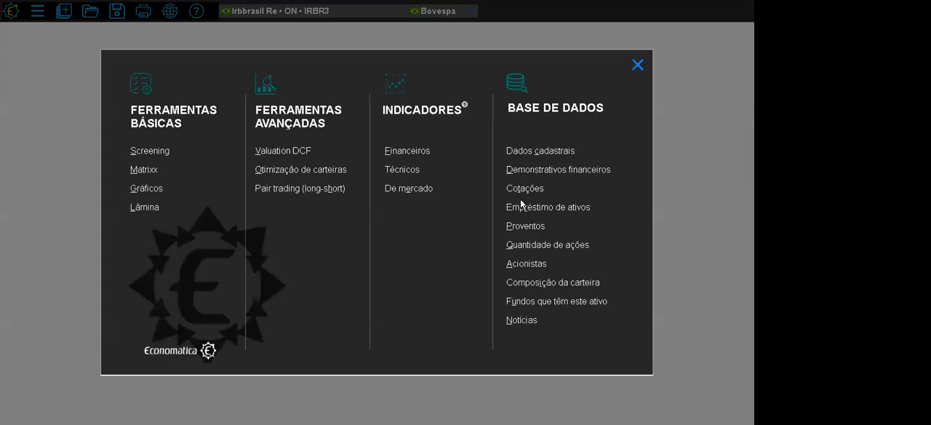
pyautogui.click(525, 226)
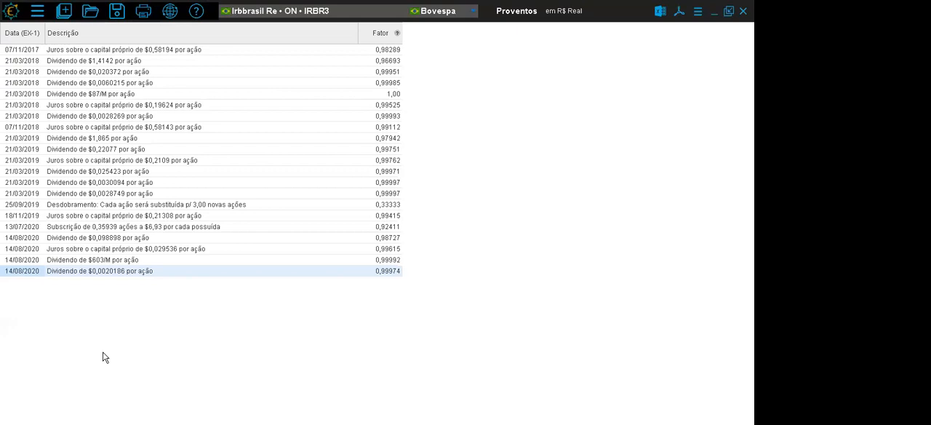
pyautogui.click(118, 39)
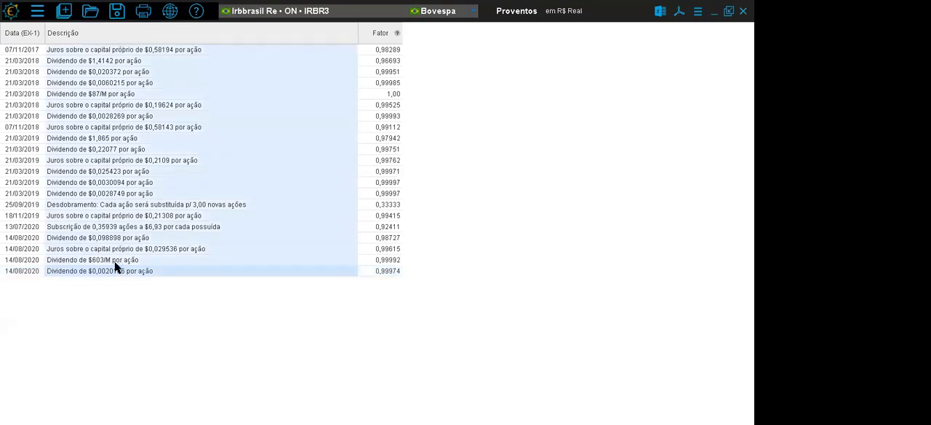
pyautogui.click(18, 32)
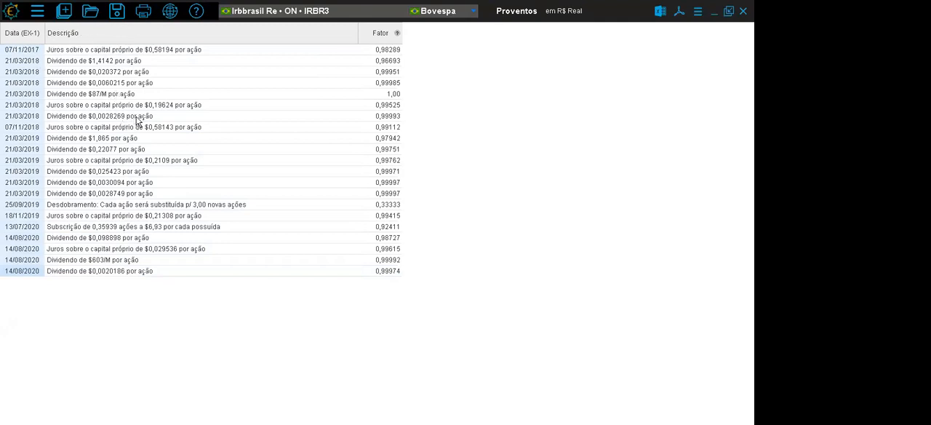
pyautogui.click(96, 137)
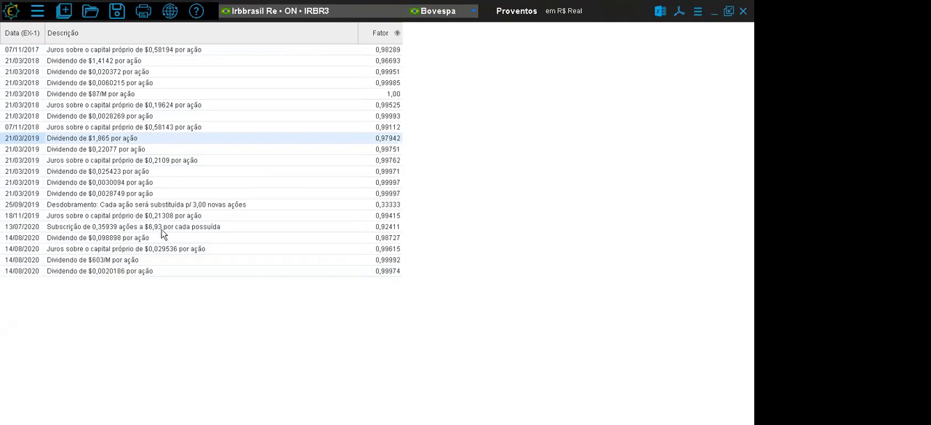
pyautogui.click(376, 34)
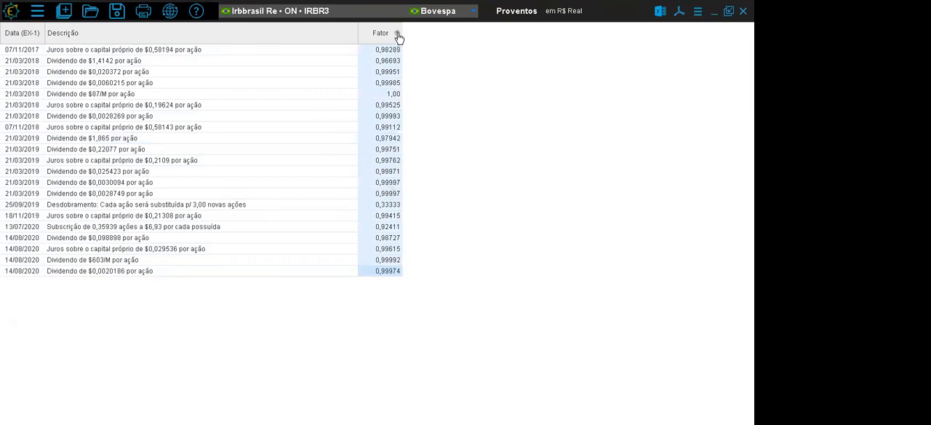
pyautogui.moveTo(397, 35)
pyautogui.click(743, 11)
# - Open the Quantidade de ações database for IRBR3 and highlight the published quantities from 30/09/2019 to 30/06/2020
pyautogui.click(67, 10)
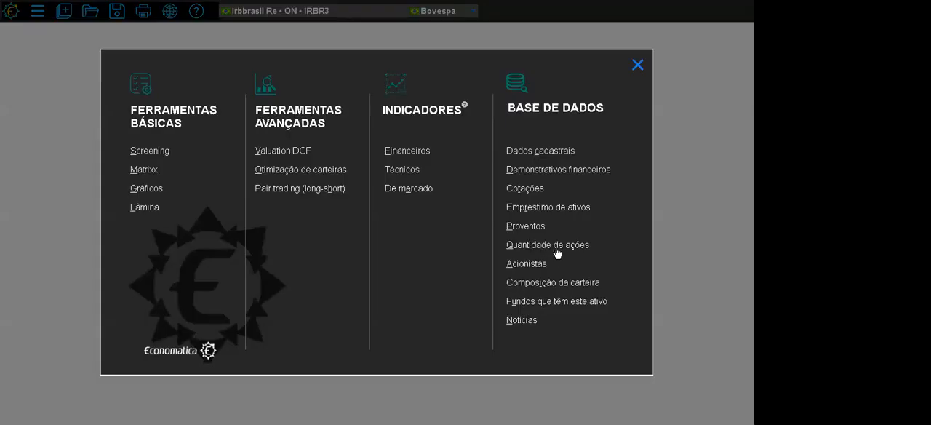
pyautogui.click(557, 251)
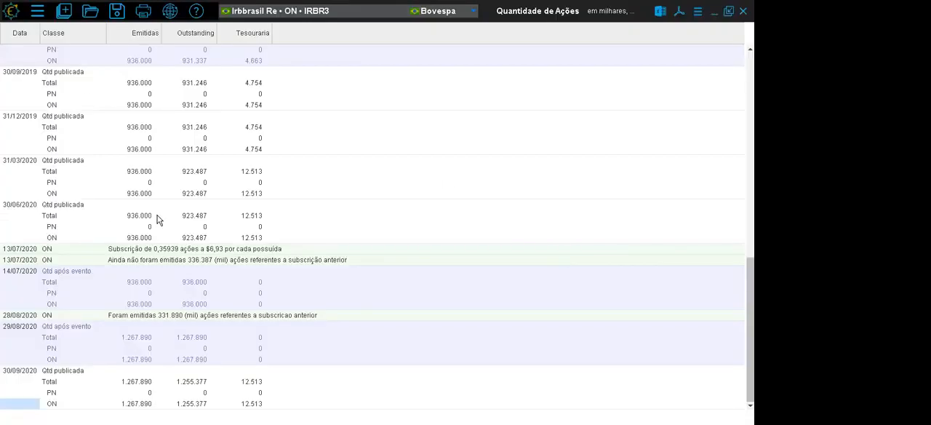
pyautogui.moveTo(6, 71); pyautogui.dragTo(327, 239)
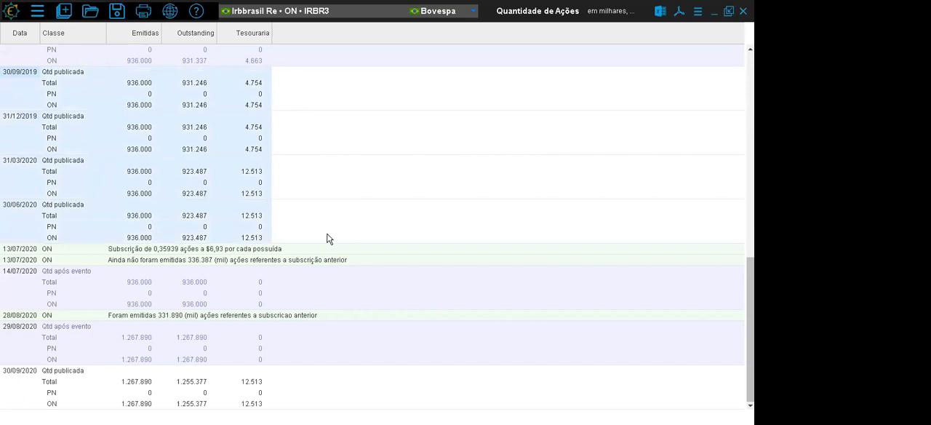
# - Examine IRBR3's Emitidas, Outstanding and Tesouraria columns and the issued and treasury quantities published on 30/06/2020
pyautogui.click(133, 29)
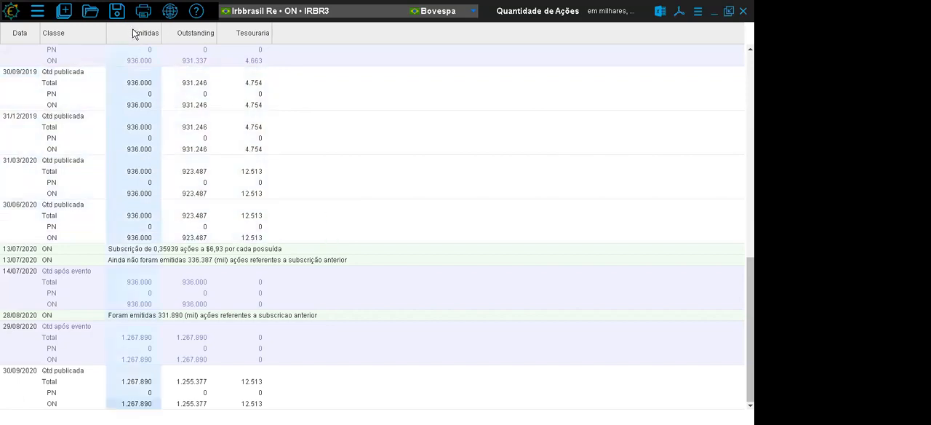
pyautogui.click(181, 33)
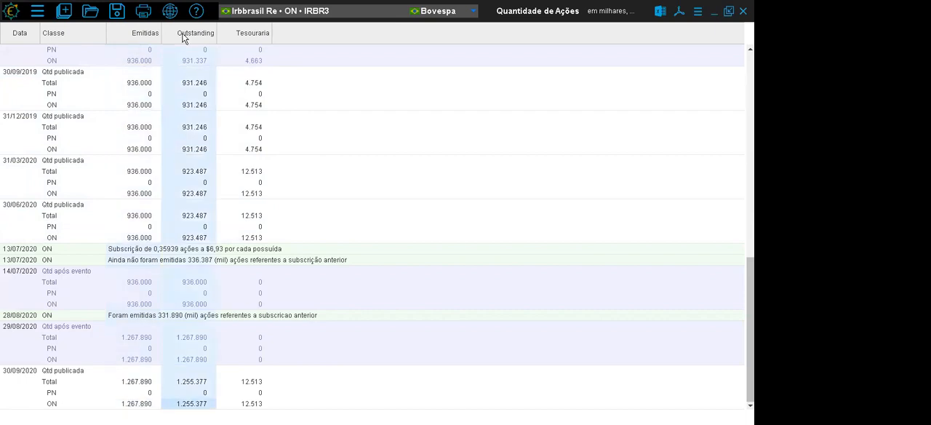
pyautogui.click(254, 38)
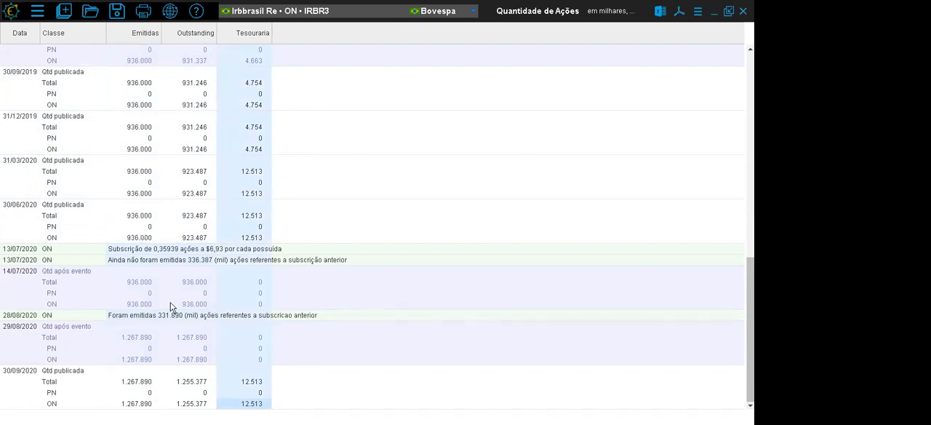
pyautogui.click(142, 238)
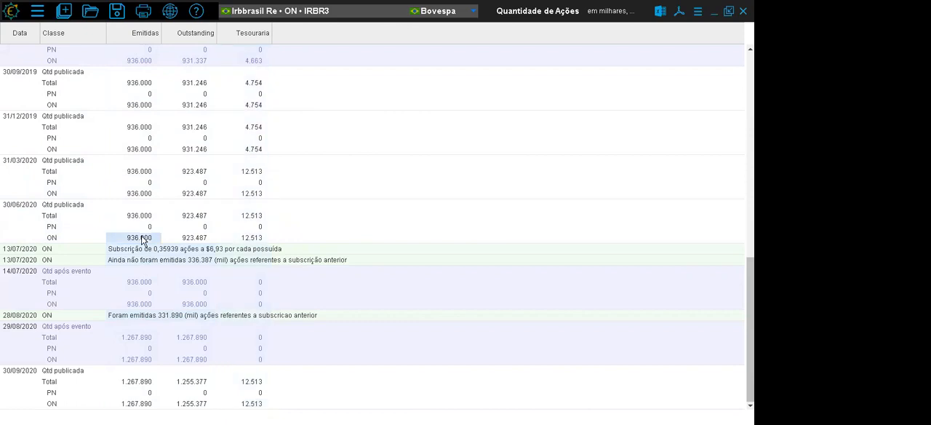
pyautogui.click(258, 218)
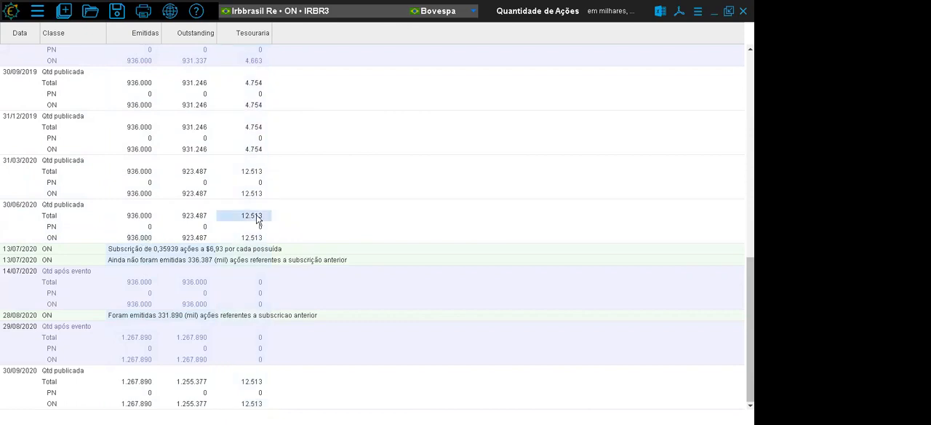
# - Compare the issued quantities before and after the 13/07/2020 subscription and the 28/08/2020 issuance, and close the share quantity table
pyautogui.click(11, 249)
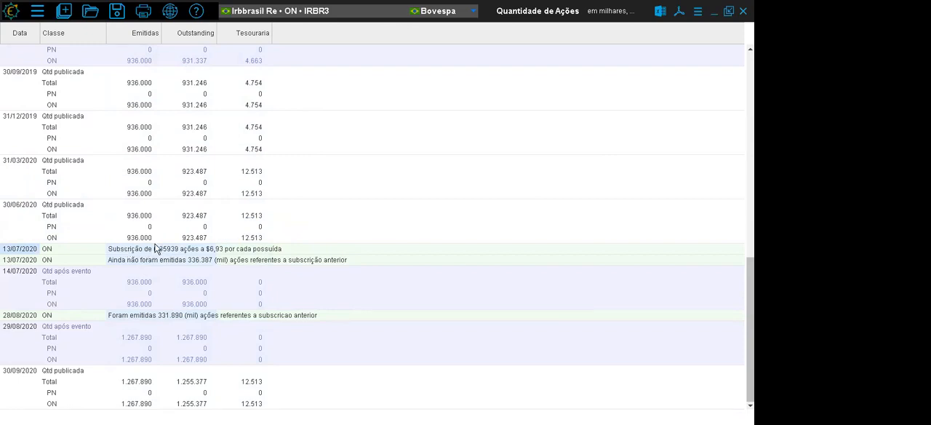
pyautogui.click(143, 219)
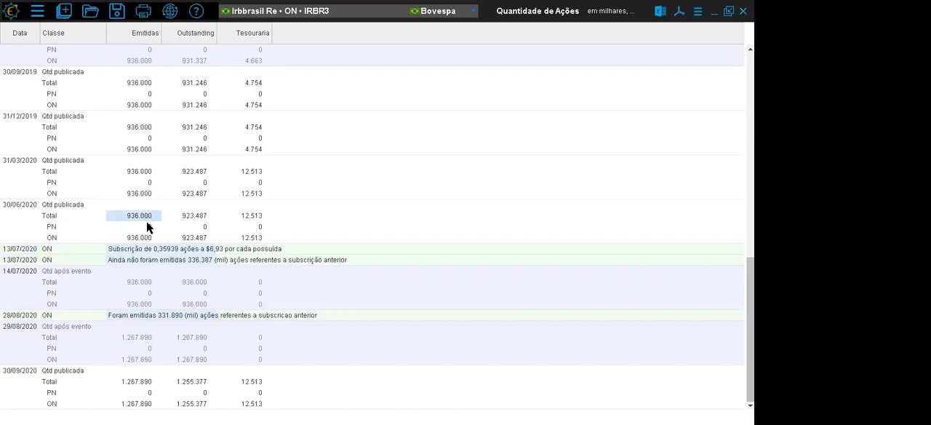
pyautogui.click(136, 338)
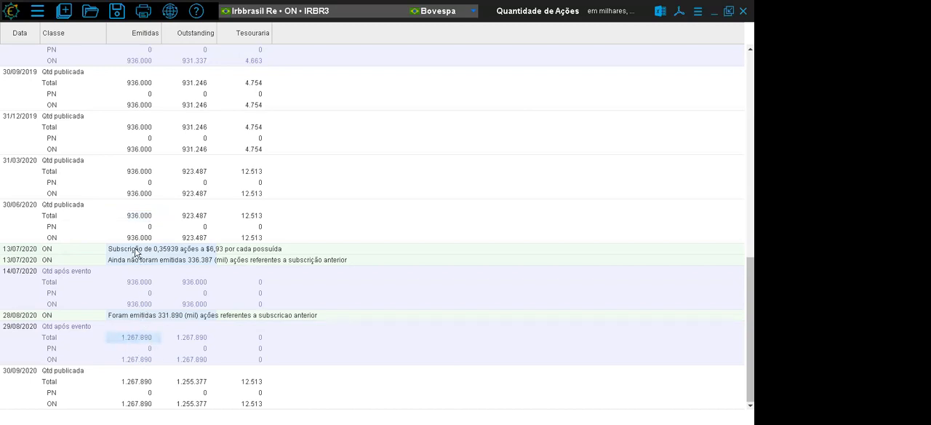
pyautogui.click(135, 251)
pyautogui.click(146, 315)
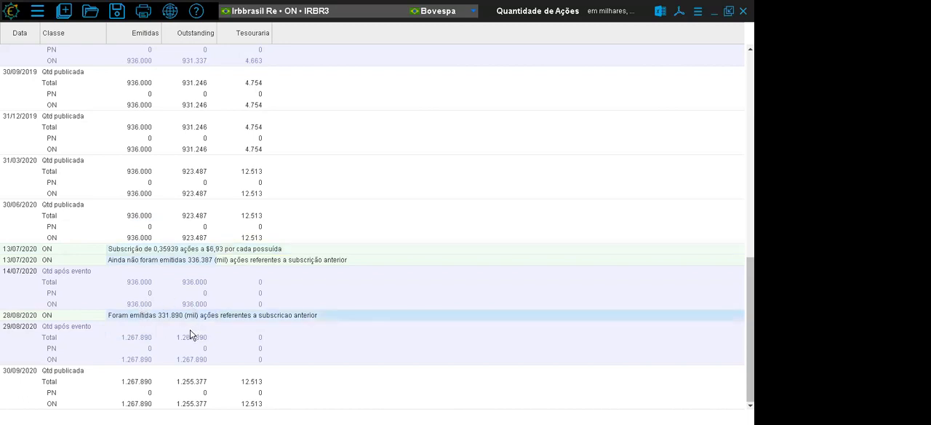
pyautogui.click(742, 11)
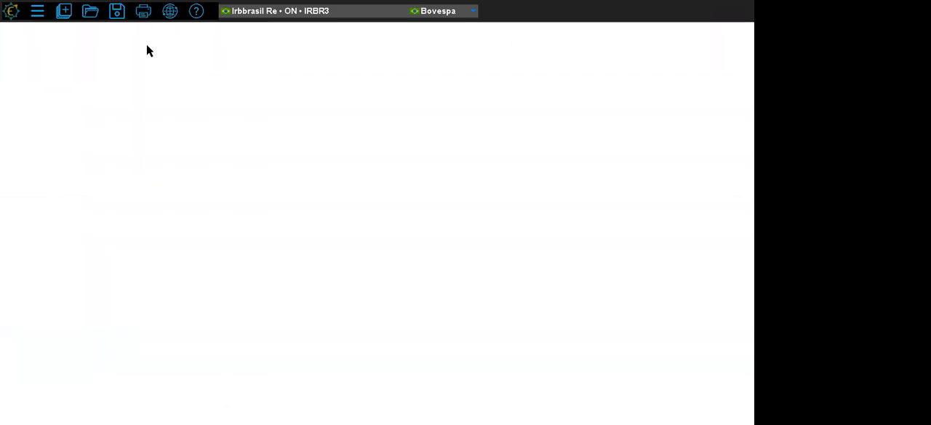
# - Open the Acionistas database for IRBR3 and examine the shareholders' holdings on 13/11/2020, including Blackrock, Inc and the blank rows
pyautogui.click(65, 11)
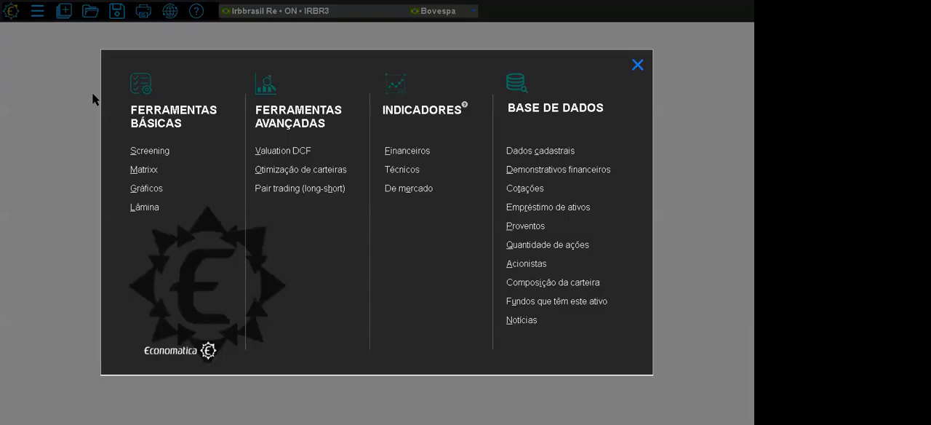
pyautogui.click(528, 265)
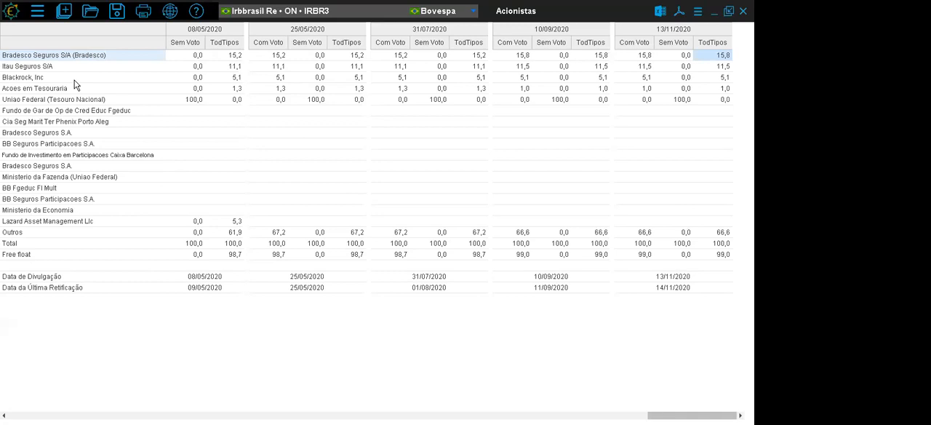
pyautogui.click(51, 77)
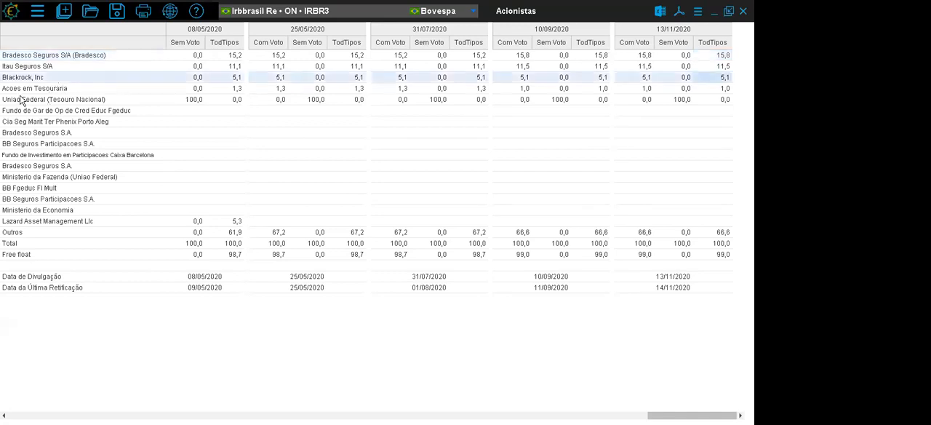
pyautogui.click(666, 37)
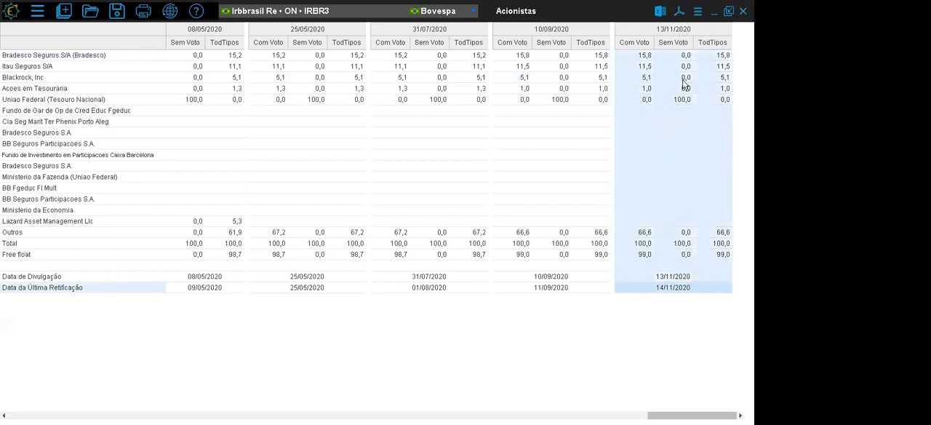
pyautogui.click(643, 57)
pyautogui.moveTo(644, 63); pyautogui.dragTo(643, 84)
pyautogui.moveTo(634, 113); pyautogui.dragTo(725, 227)
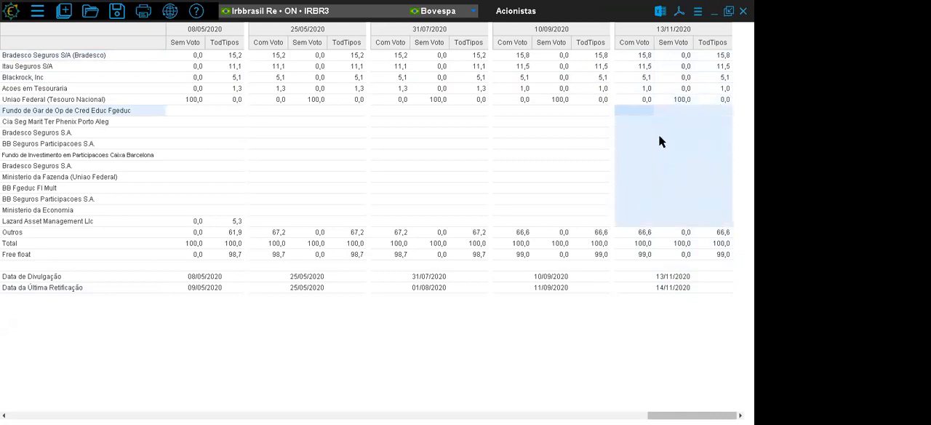
# - Examine the former shareholders from Fundo de Gar to Lazard across the 2020 and 2019 dates, check the latest free float, and close Acionistas
pyautogui.moveTo(62, 115); pyautogui.dragTo(62, 213)
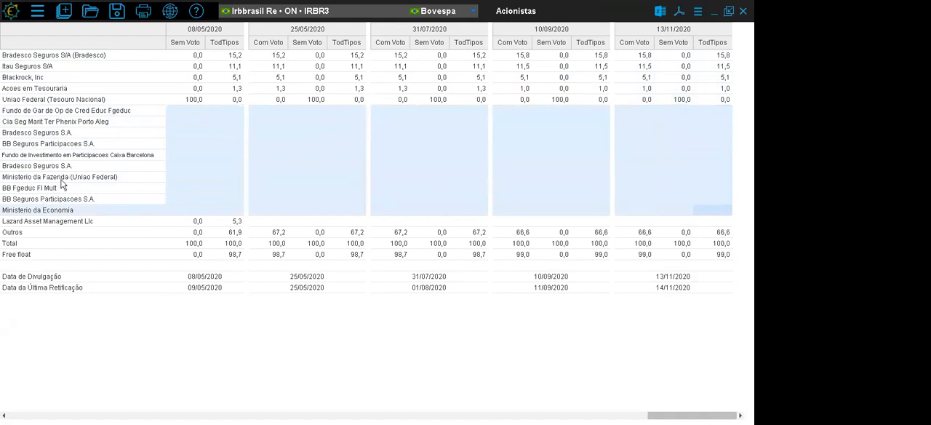
pyautogui.click(58, 212)
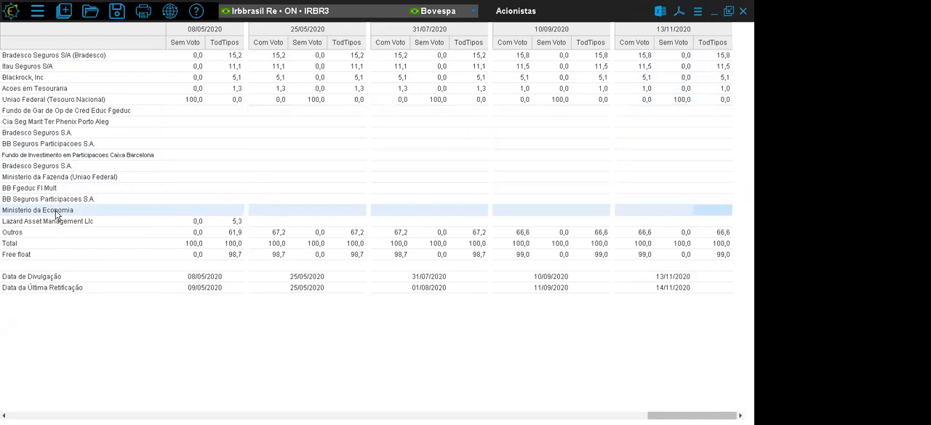
pyautogui.click(76, 221)
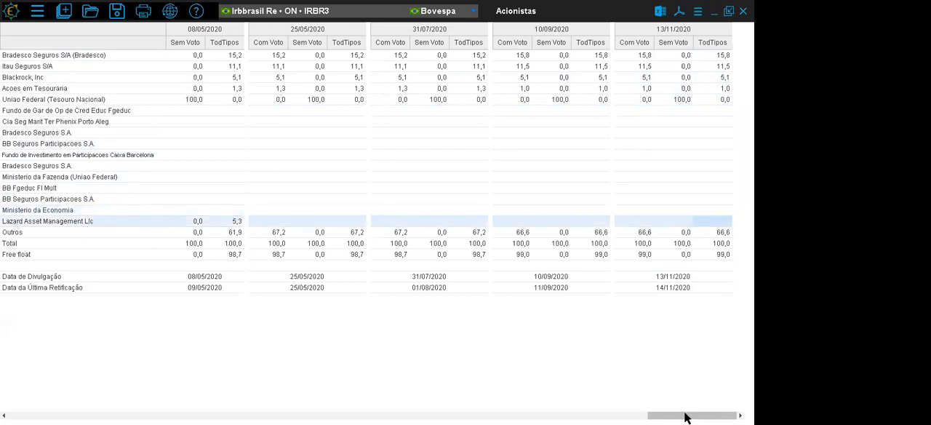
pyautogui.moveTo(675, 417); pyautogui.dragTo(638, 415)
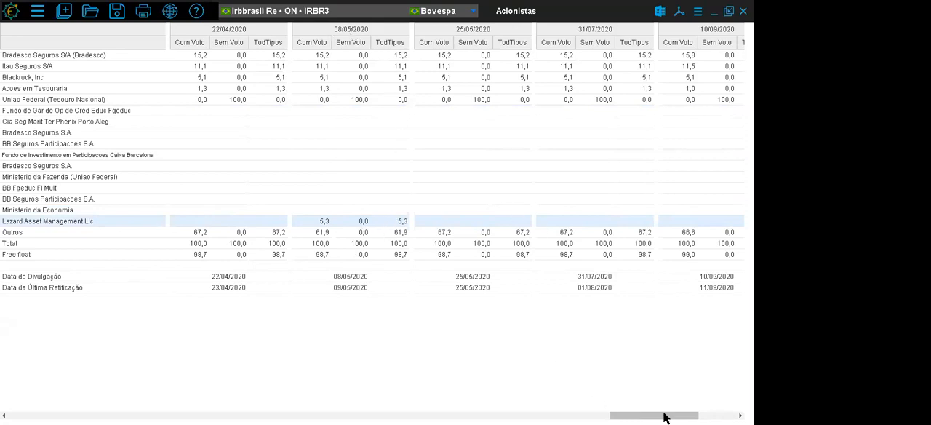
pyautogui.moveTo(660, 416); pyautogui.dragTo(454, 417)
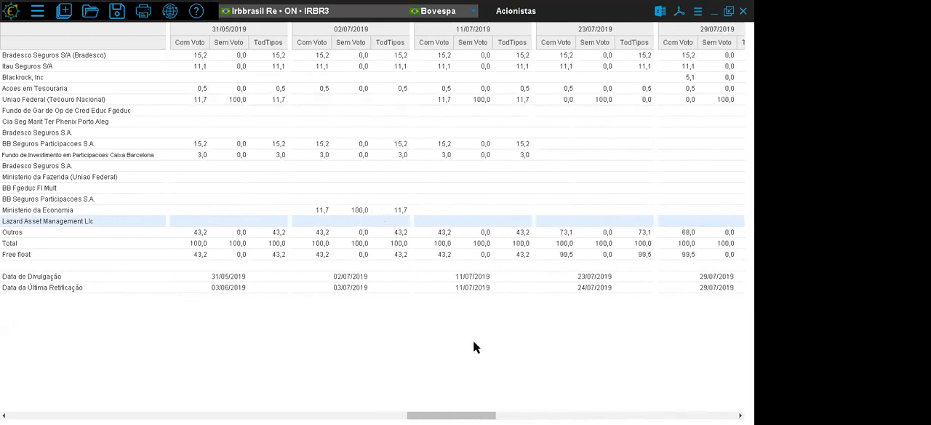
pyautogui.moveTo(483, 415); pyautogui.dragTo(760, 416)
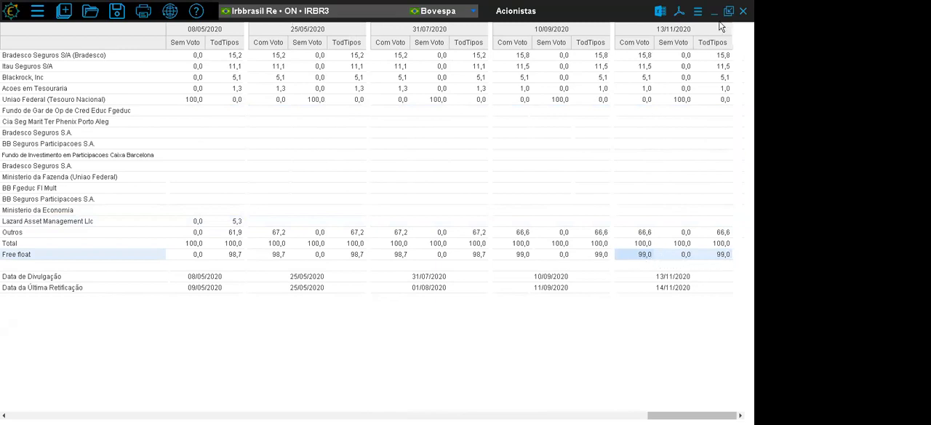
pyautogui.click(743, 11)
# - Open Composição da carteira, examine the portfolio types for a new hypothetical portfolio, including Emenda, and cancel its creation
pyautogui.click(64, 11)
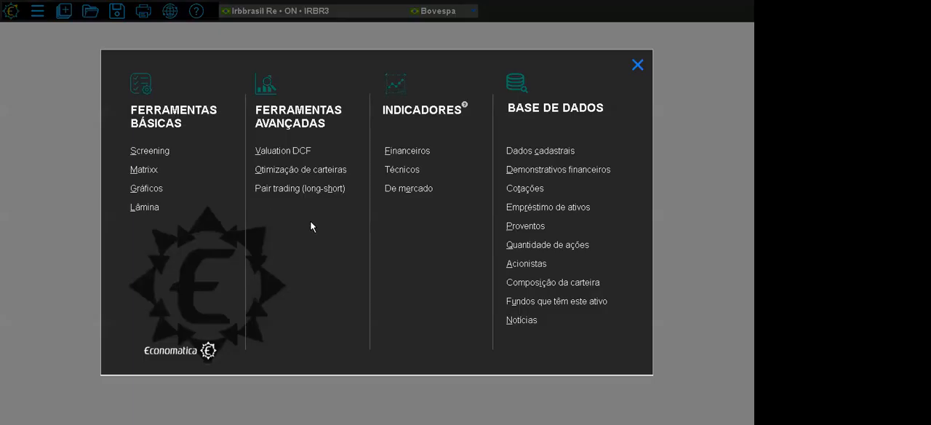
pyautogui.click(574, 290)
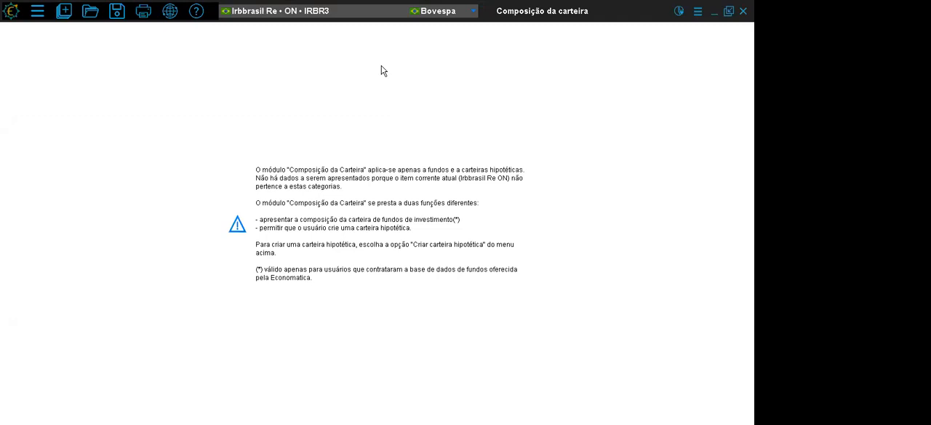
pyautogui.click(698, 15)
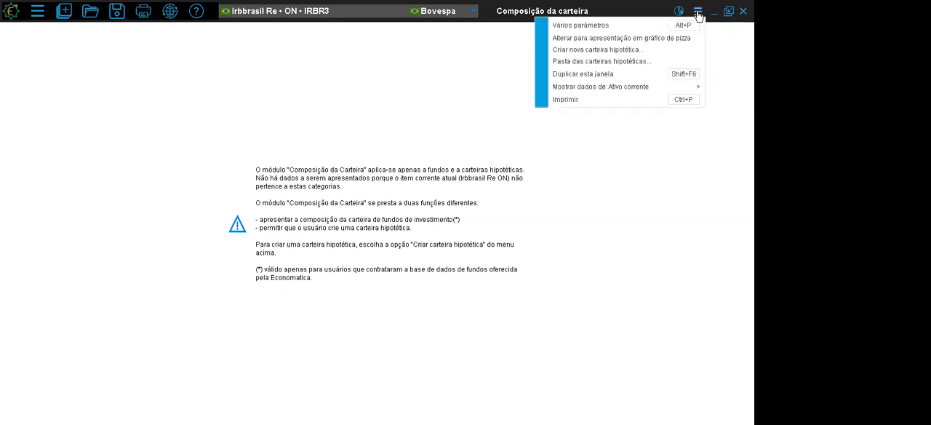
pyautogui.click(663, 52)
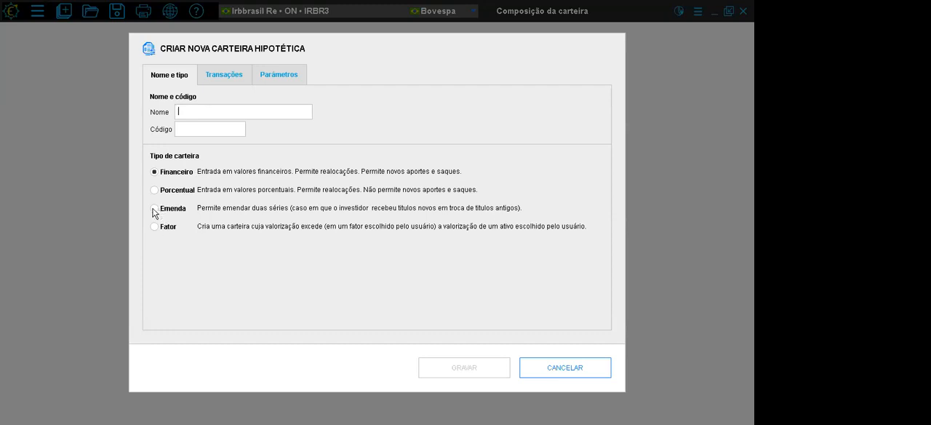
pyautogui.click(153, 209)
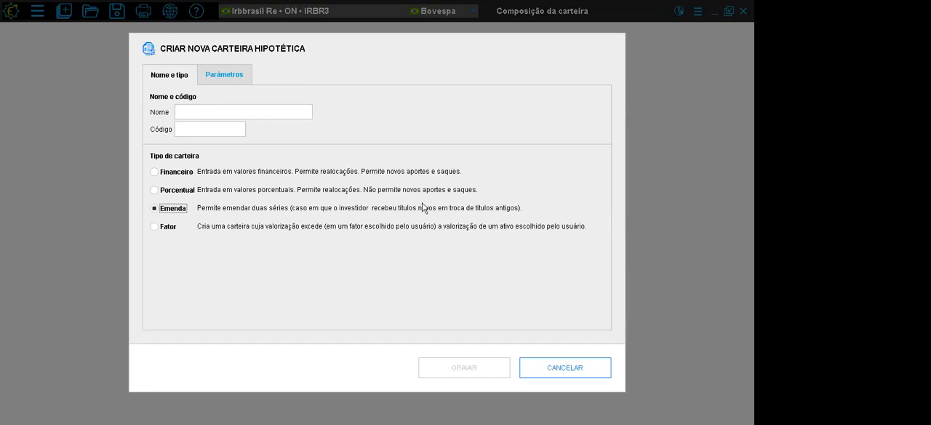
pyautogui.click(566, 372)
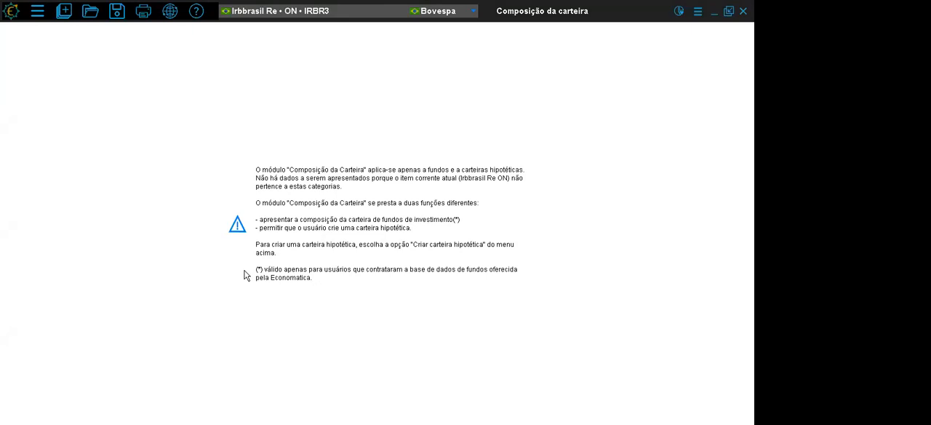
# - Search for "alaska" and set the current asset to the fund Alaska Black Institucional FIA (435325)
pyautogui.click(263, 16)
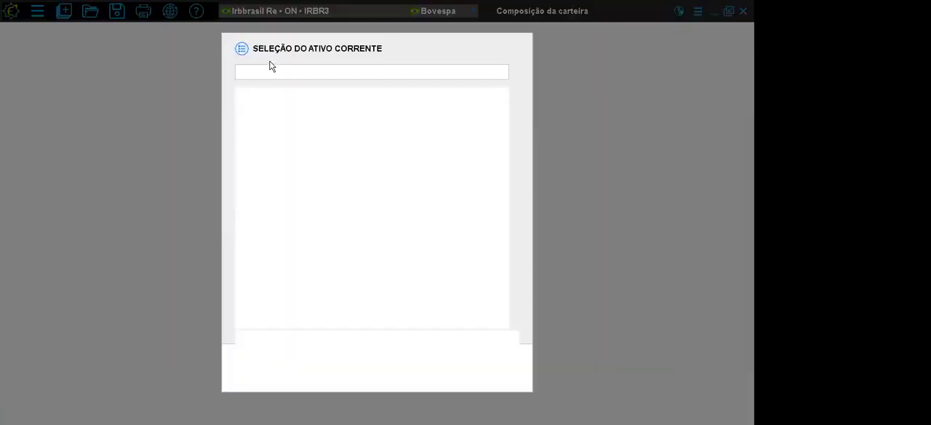
pyautogui.write('alaska')
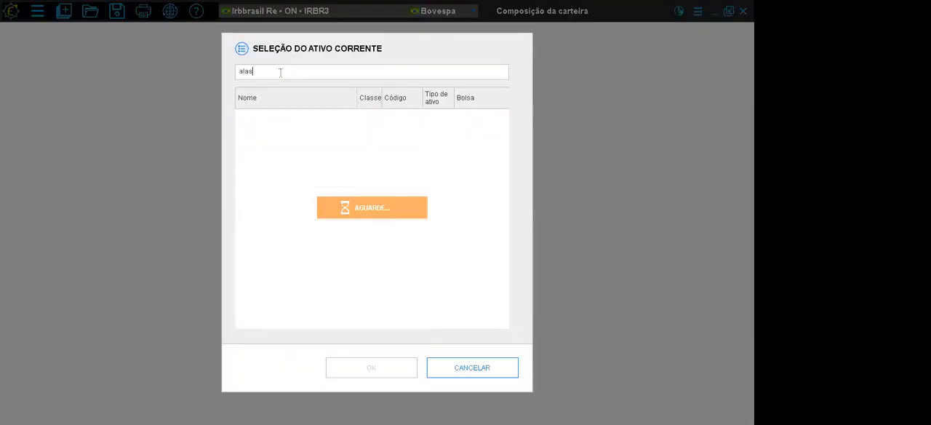
pyautogui.click(286, 226)
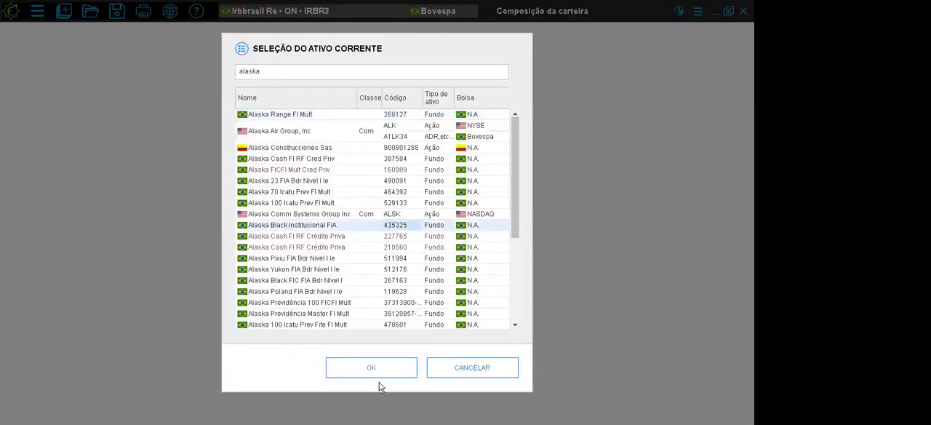
pyautogui.click(374, 369)
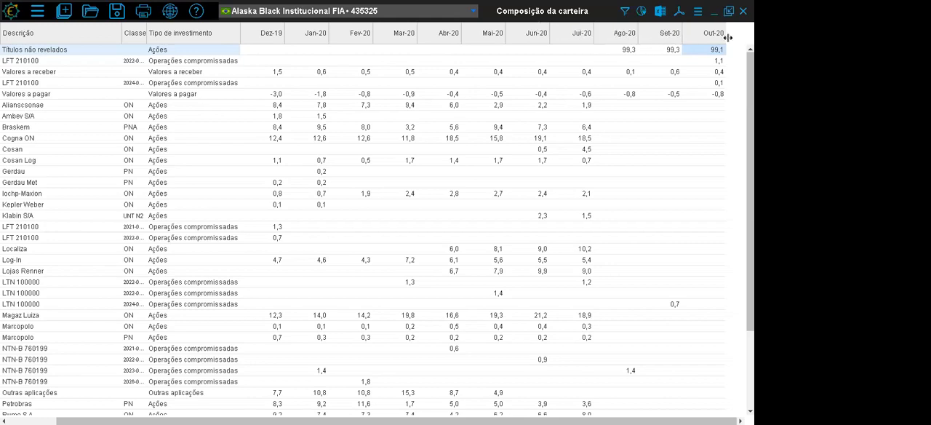
# - Examine the fund's monthly composition from Dez-19 to Out-20 and its Títulos não revelados percentages from Ago-20 to Out-20
pyautogui.moveTo(716, 35); pyautogui.dragTo(264, 33)
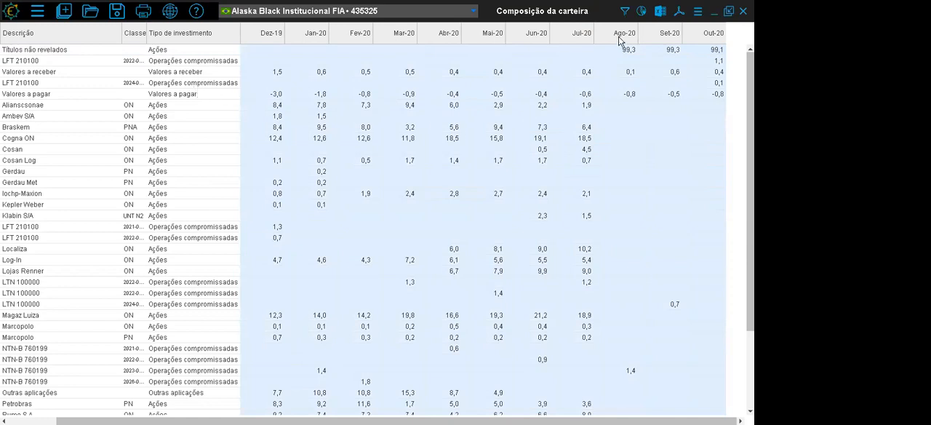
pyautogui.moveTo(624, 39); pyautogui.dragTo(702, 38)
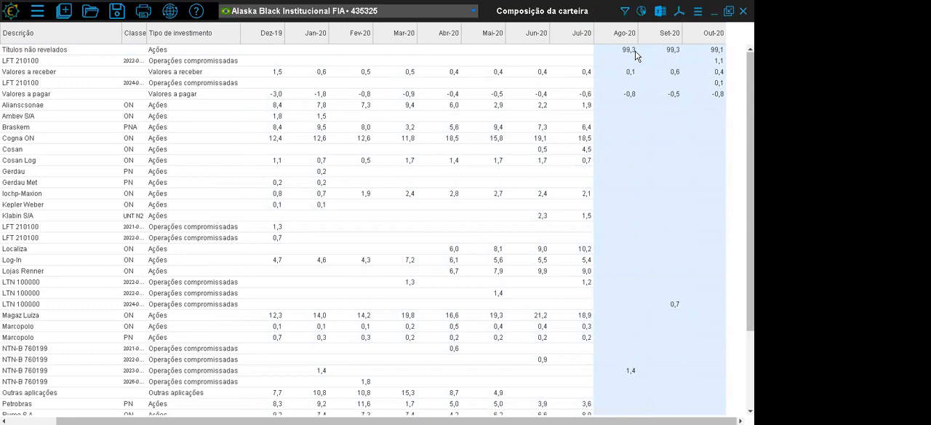
pyautogui.click(716, 52)
pyautogui.moveTo(673, 53); pyautogui.dragTo(626, 54)
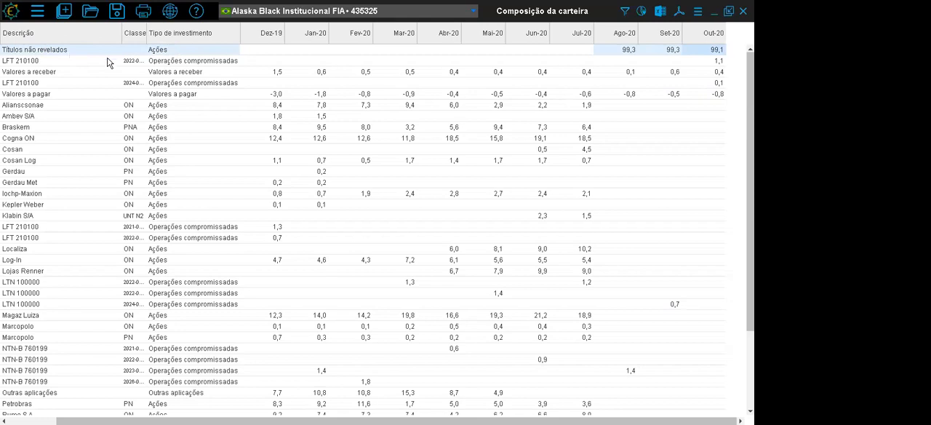
# - Sort the fund's composition by Jul-20 in descending order and examine the weights of Magaz Luiza, Cogna ON, Localiza and Lojas Renner
pyautogui.rightClick(564, 39)
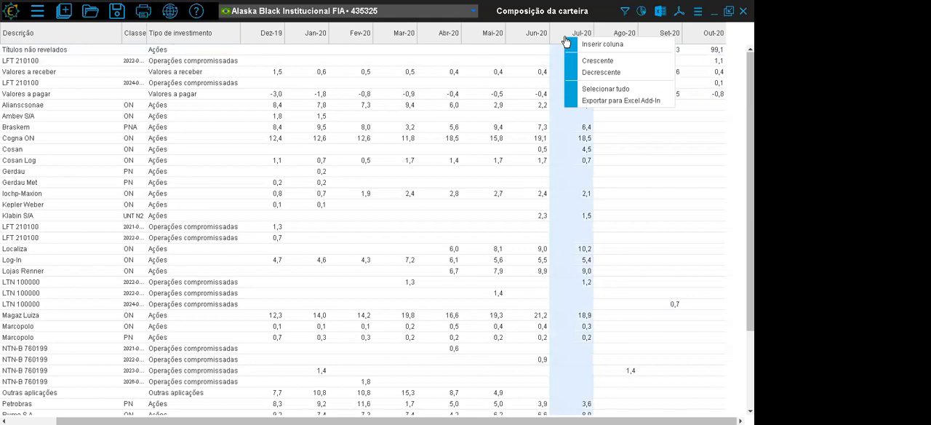
pyautogui.click(584, 73)
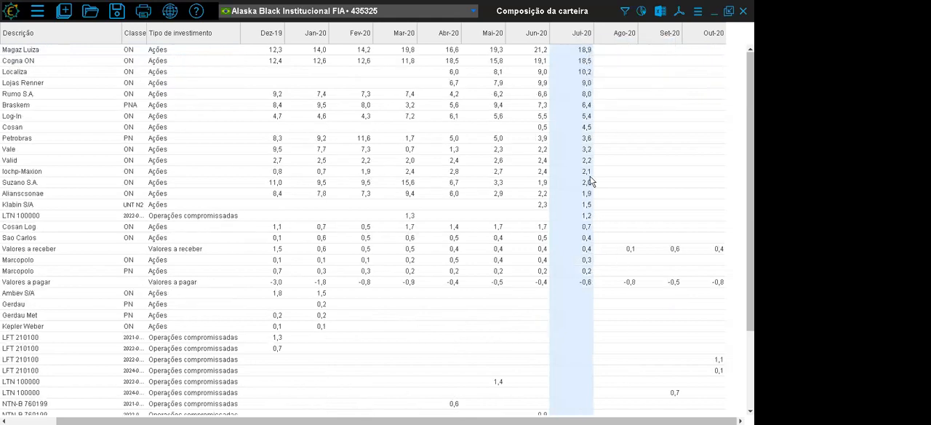
pyautogui.click(582, 52)
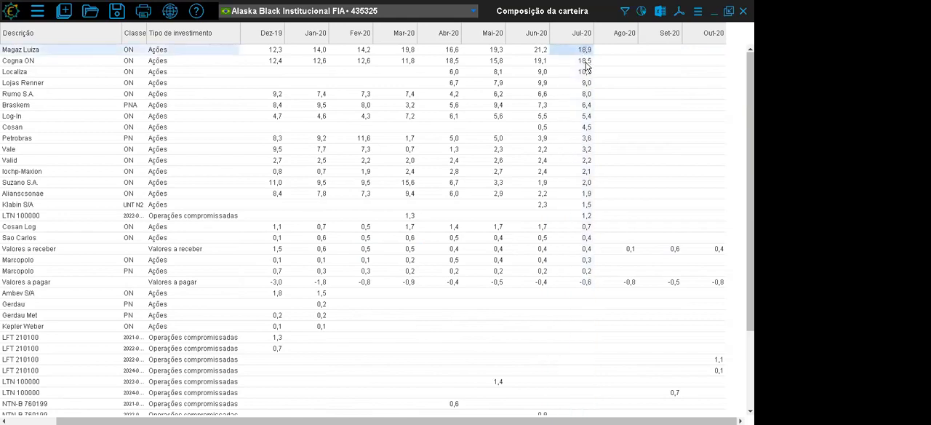
pyautogui.click(586, 63)
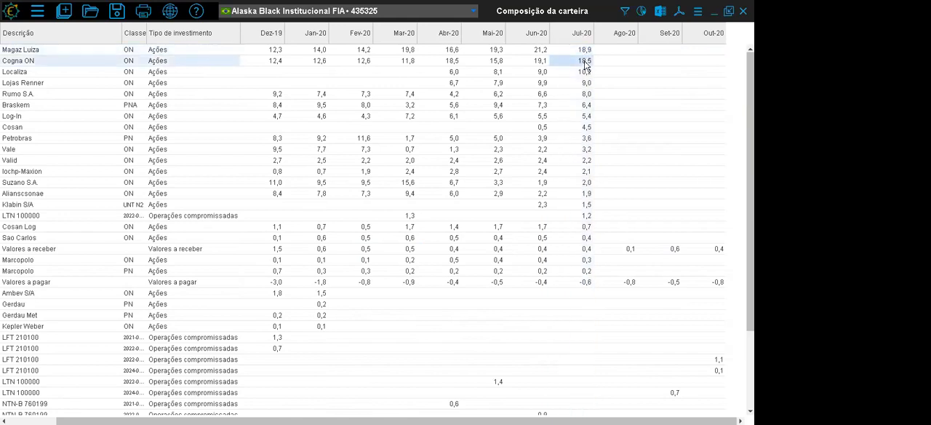
pyautogui.press('Down')
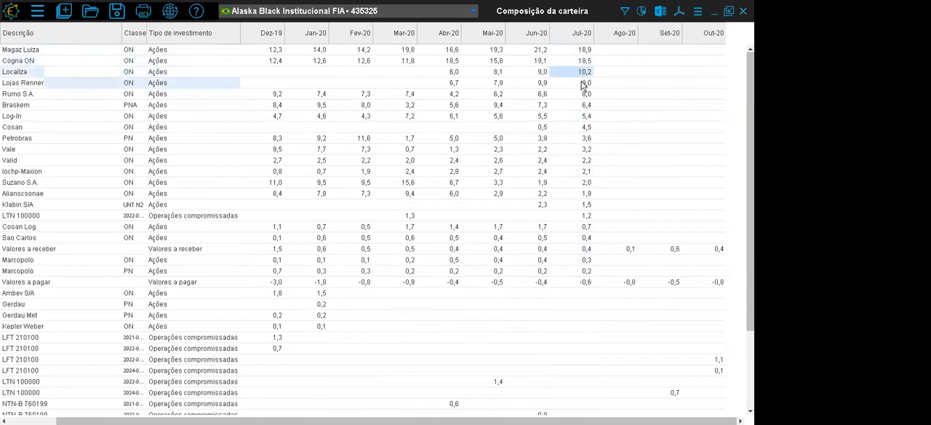
pyautogui.click(584, 83)
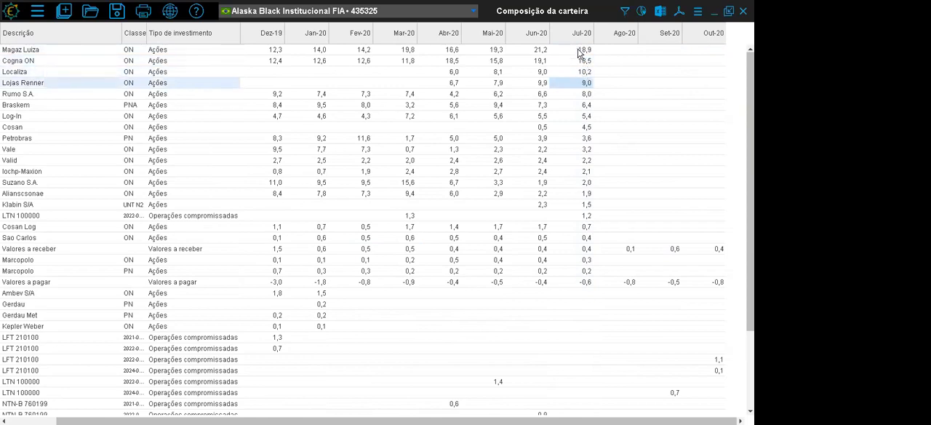
pyautogui.click(581, 50)
pyautogui.moveTo(554, 52); pyautogui.dragTo(274, 55)
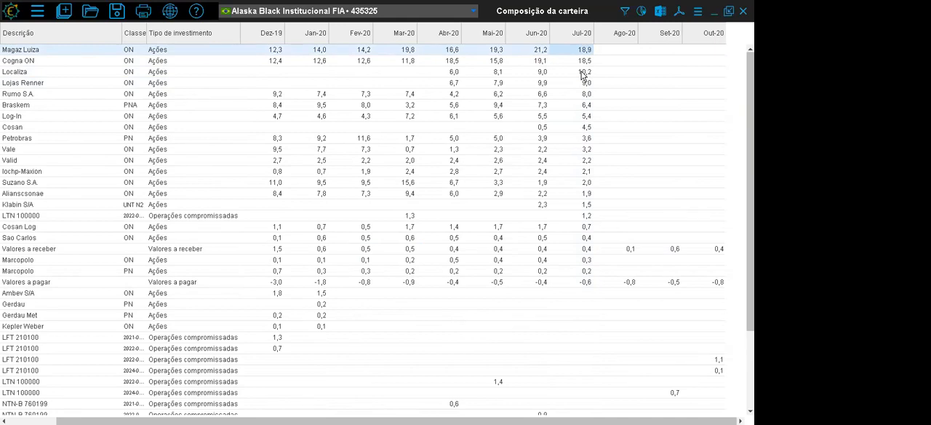
# - Group the composition by Tipo de investimento and present it as a pie chart
pyautogui.rightClick(216, 31)
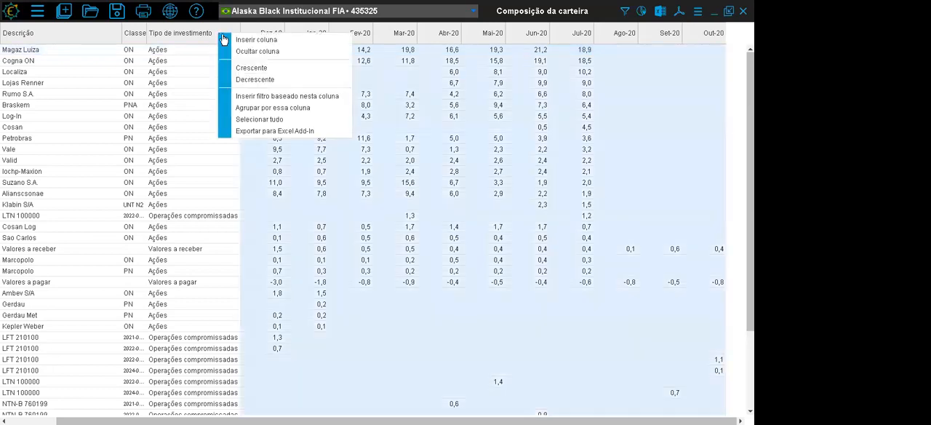
pyautogui.click(247, 109)
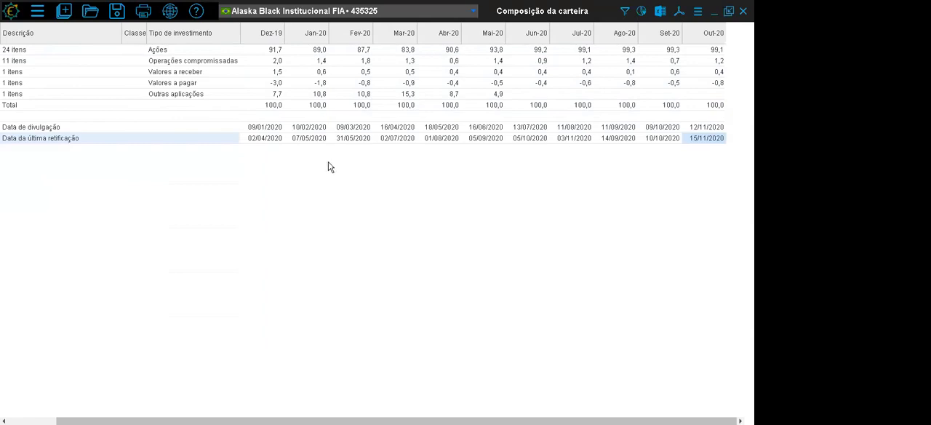
pyautogui.click(641, 9)
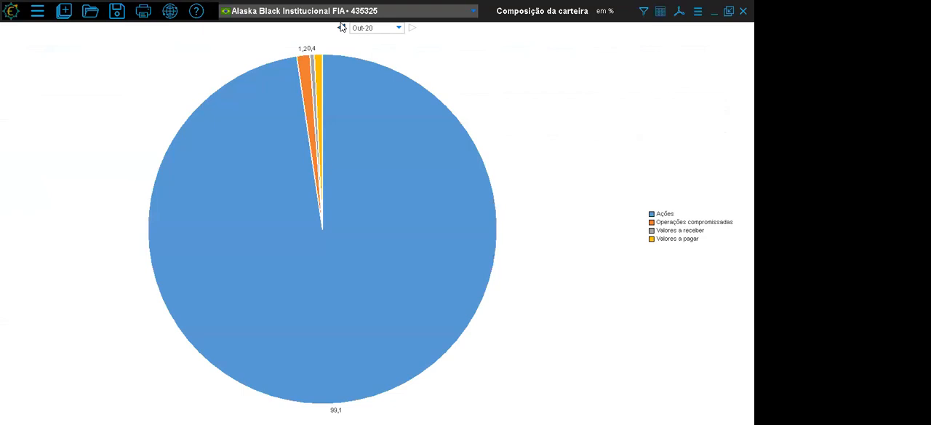
# - Step the pie chart back month by month from Out-20 to Mar-20, and return to the table presentation
pyautogui.click(342, 28)
pyautogui.click(342, 28)
pyautogui.click(341, 28)
pyautogui.click(343, 29)
pyautogui.click(343, 28)
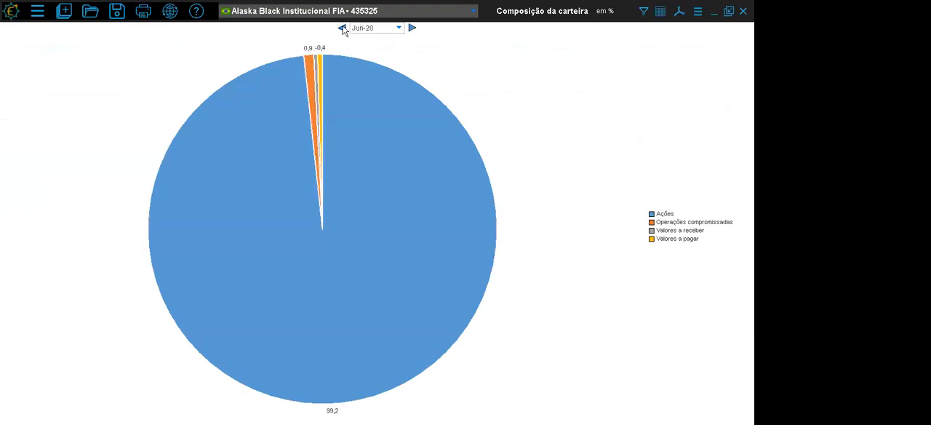
pyautogui.click(342, 29)
pyautogui.click(342, 29)
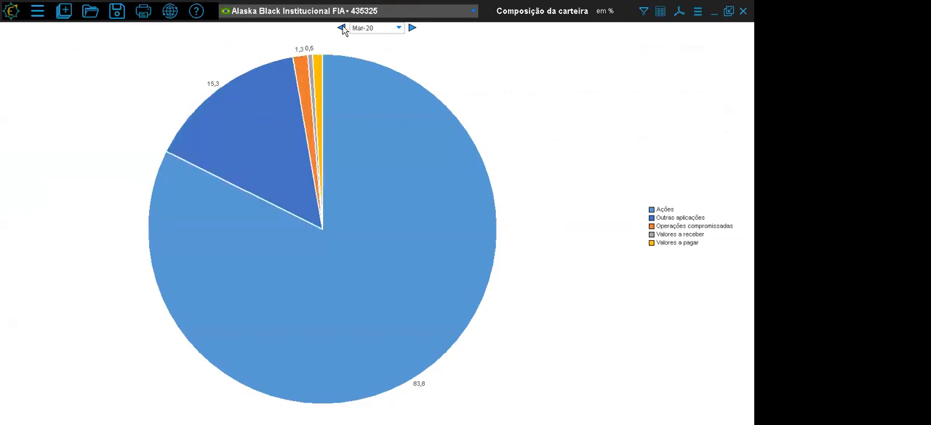
pyautogui.moveTo(375, 139)
pyautogui.click(660, 11)
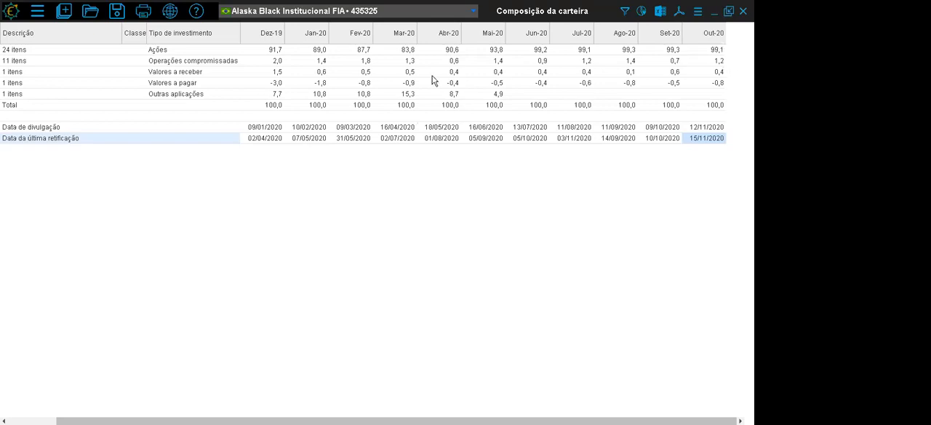
# - Review the composition window's options, including Vários parâmetros, and close Composição da carteira
pyautogui.click(697, 11)
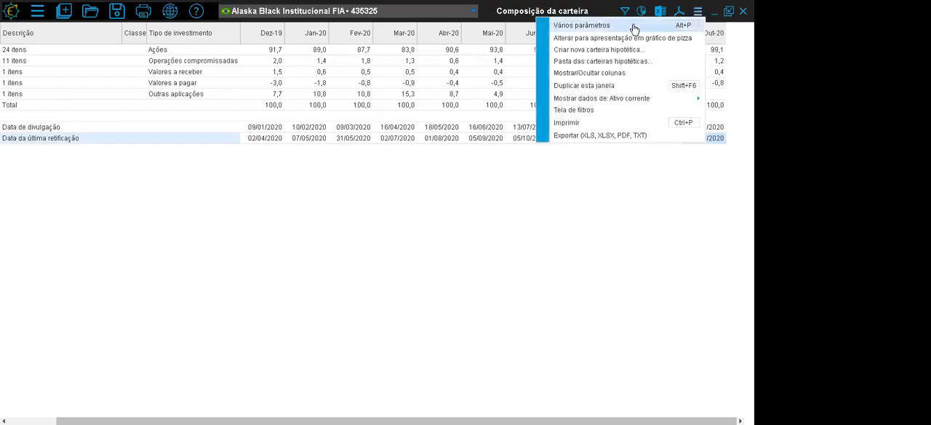
pyautogui.click(477, 211)
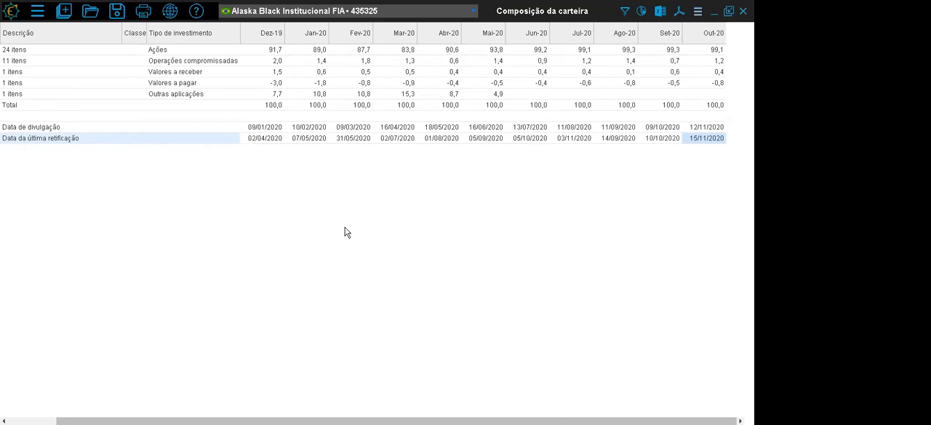
pyautogui.click(742, 10)
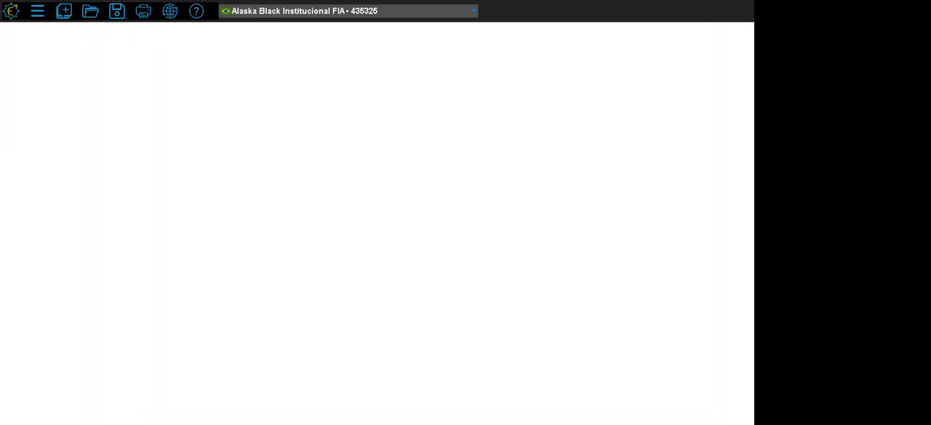
# - Open Fundos que têm este ativo for the Alaska fund and examine the monthly holdings from Dez-19 to Set-20
pyautogui.click(64, 11)
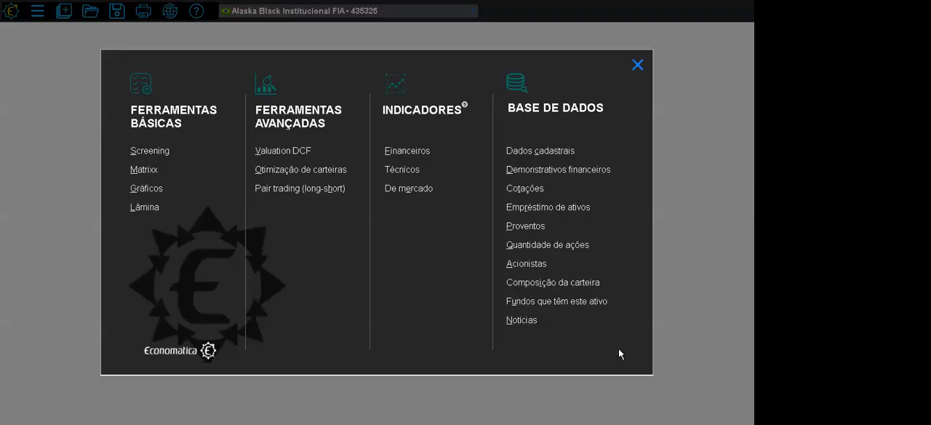
pyautogui.click(562, 304)
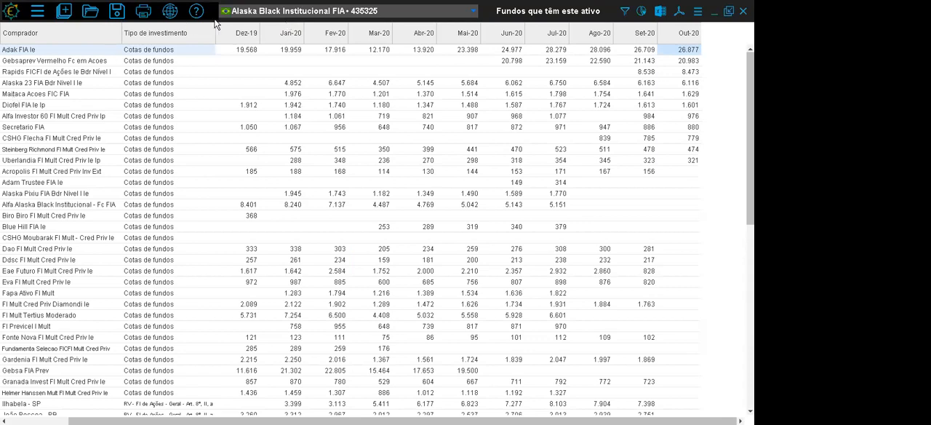
pyautogui.moveTo(244, 42); pyautogui.dragTo(630, 36)
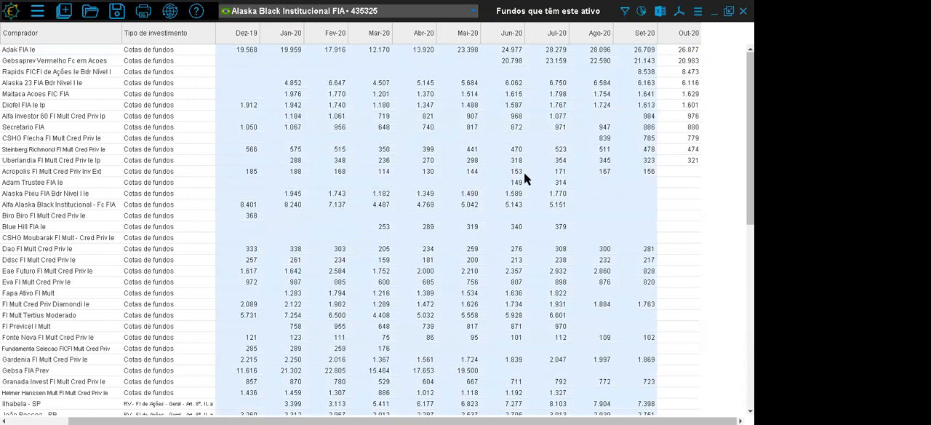
pyautogui.click(249, 216)
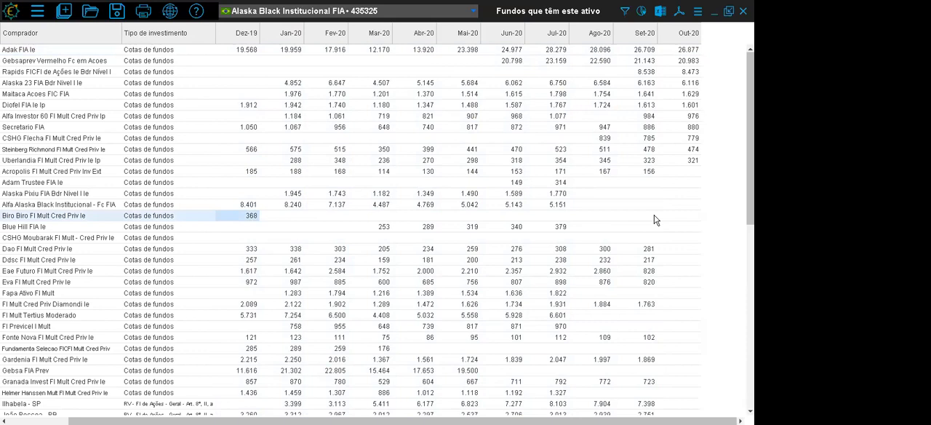
# - Sort the buyer funds by their Jul-20 holdings in descending order
pyautogui.click(544, 33)
pyautogui.rightClick(542, 32)
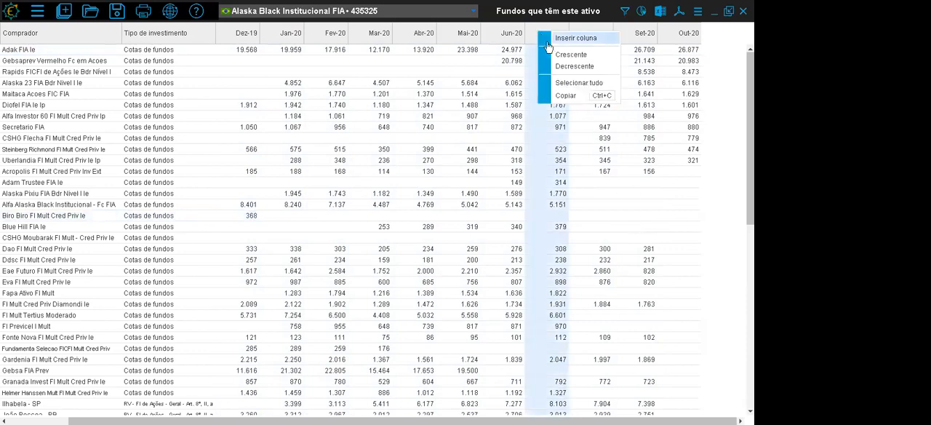
pyautogui.click(555, 65)
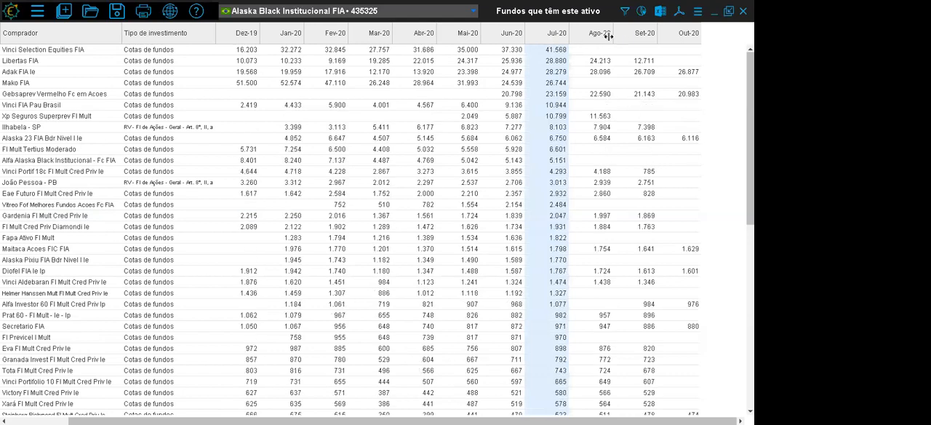
# - Examine the Ago-20 to Out-20 disclosures and the largest Jul-20 buyers: Vinci Selection Equities FIA, Libertas FIA, Adak FIA Ie and Mako FIA
pyautogui.moveTo(600, 34); pyautogui.dragTo(684, 35)
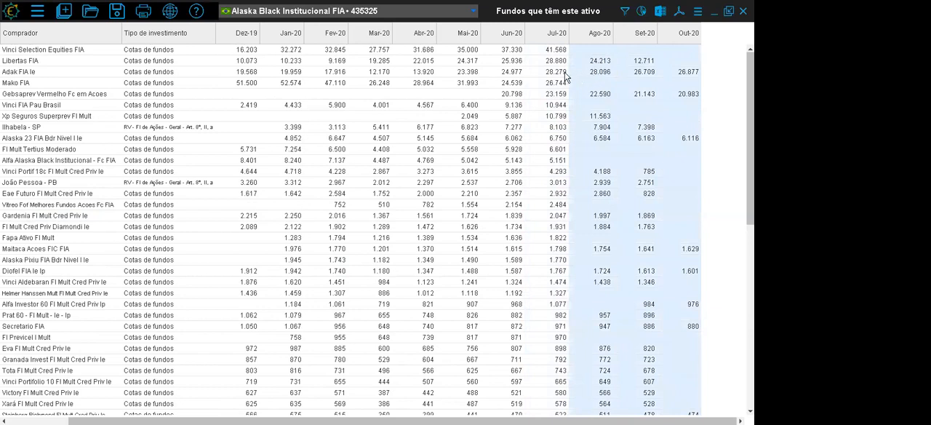
pyautogui.moveTo(602, 73); pyautogui.dragTo(689, 73)
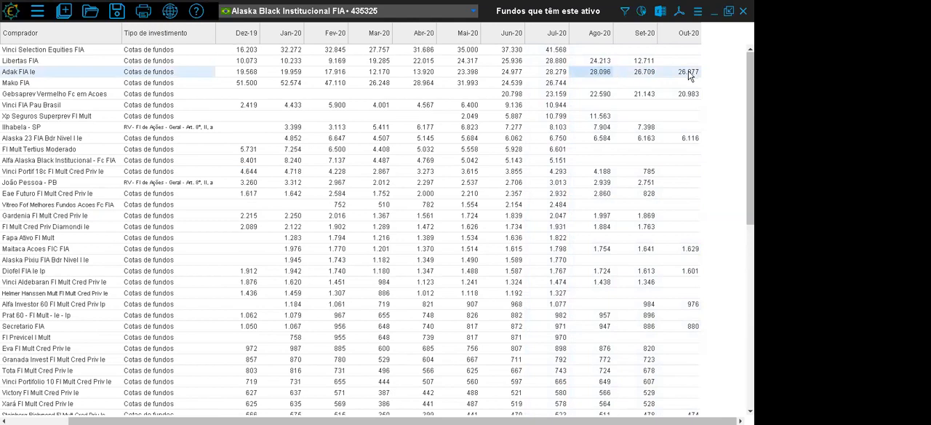
pyautogui.click(590, 52)
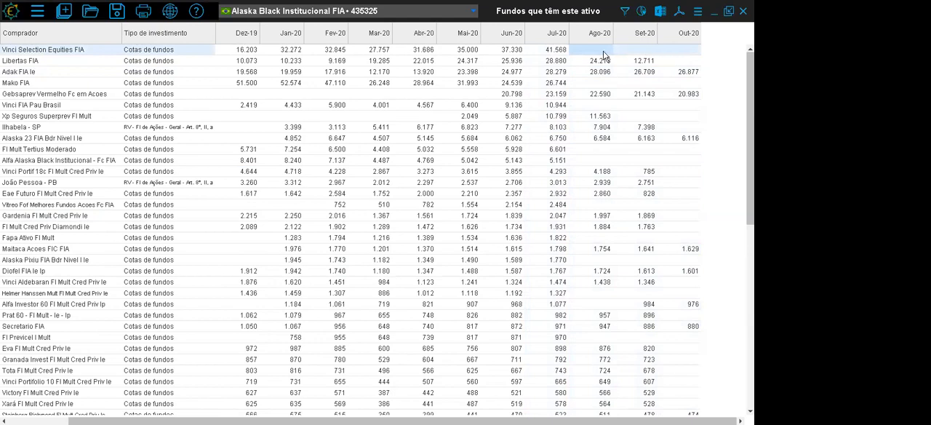
pyautogui.click(556, 35)
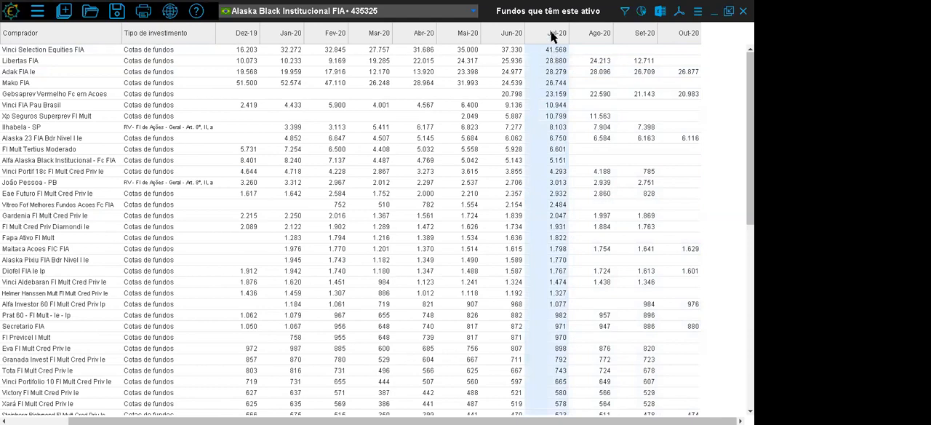
pyautogui.click(558, 51)
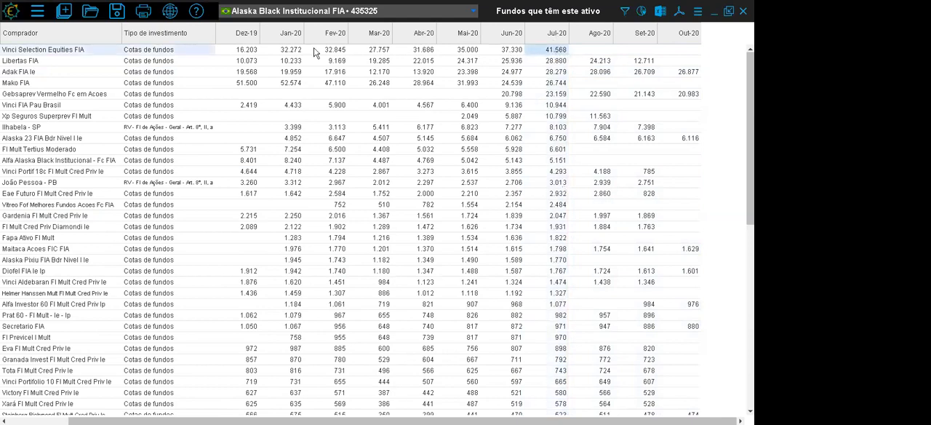
pyautogui.click(63, 61)
pyautogui.click(68, 74)
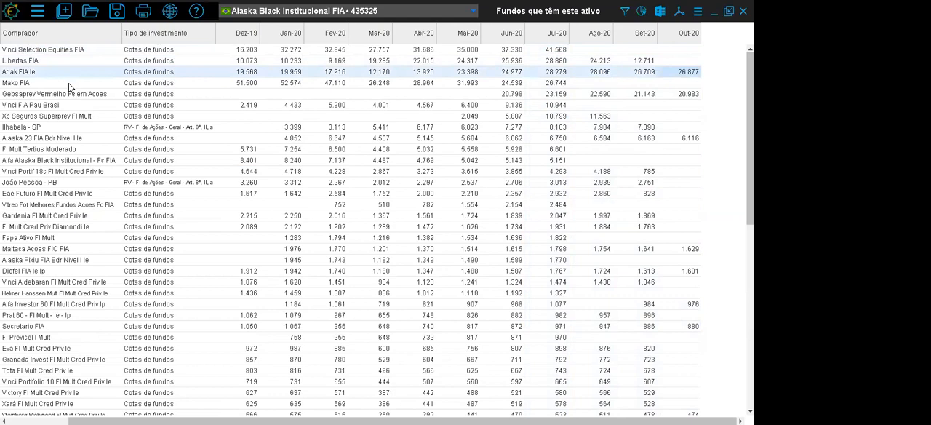
pyautogui.click(70, 86)
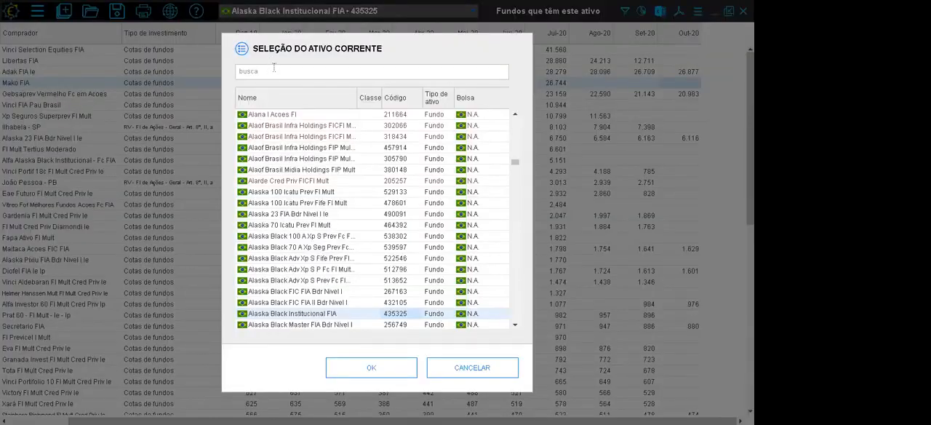
# - Search for "slc" and set the current asset to SLC Agricola ON (SLCE3) on Bovespa
pyautogui.click(274, 67)
pyautogui.write('slc')
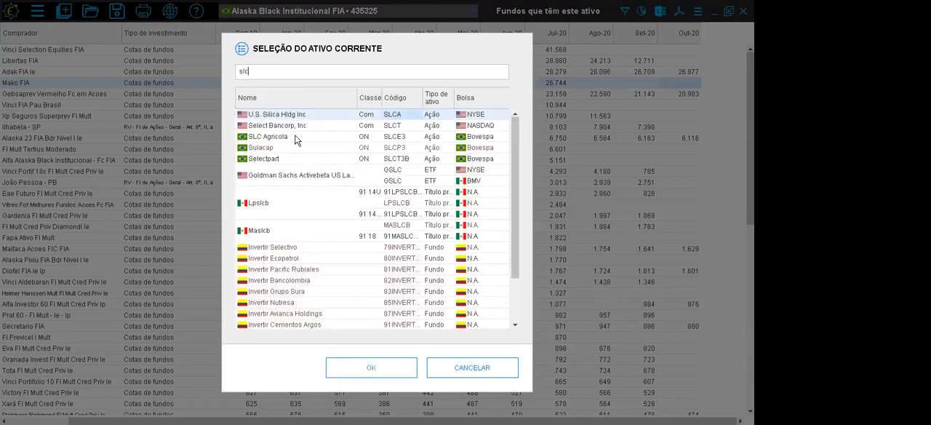
pyautogui.click(296, 137)
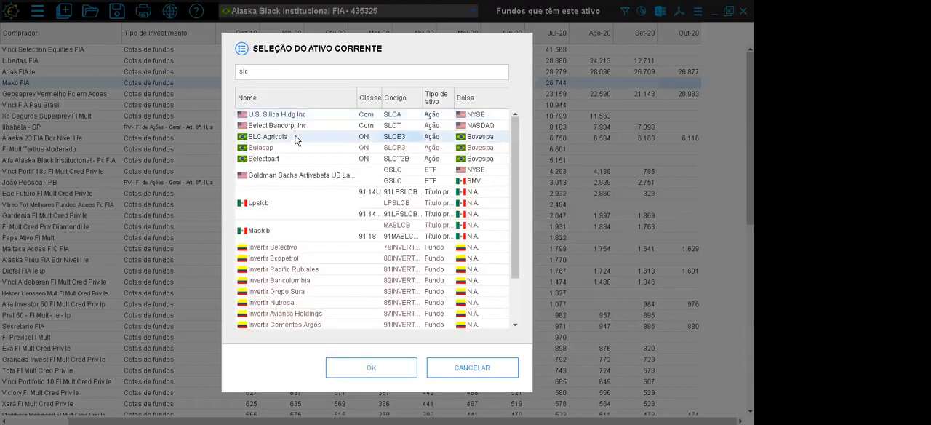
pyautogui.click(358, 367)
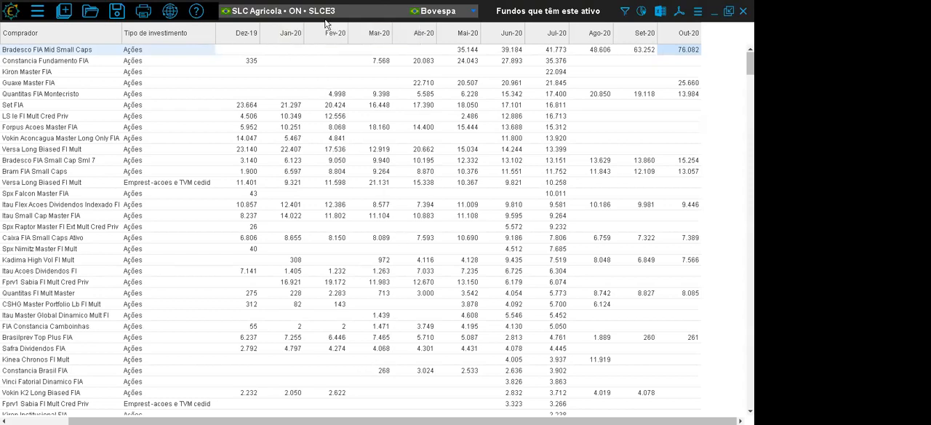
# - Examine the monthly SLCE3 holdings of Bradesco FIA Mid Small Caps up to Out-20 and Constancia Fundamento FIA up to Jul-20
pyautogui.click(556, 55)
pyautogui.click(556, 53)
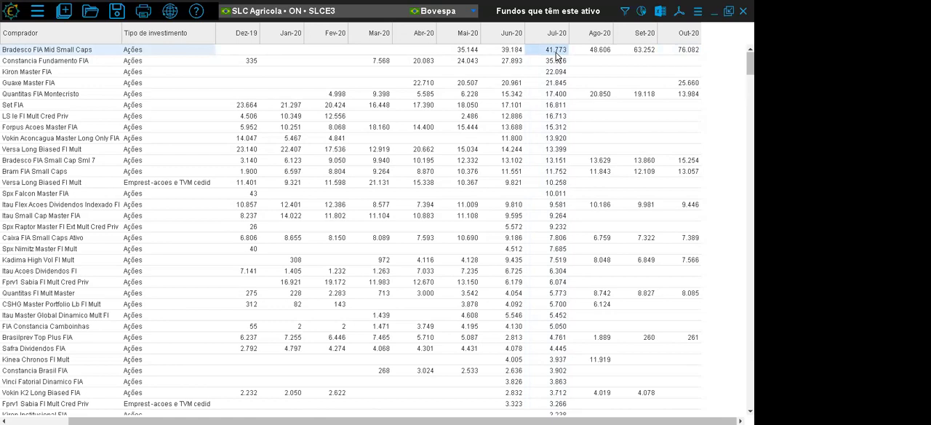
pyautogui.moveTo(473, 53); pyautogui.dragTo(680, 55)
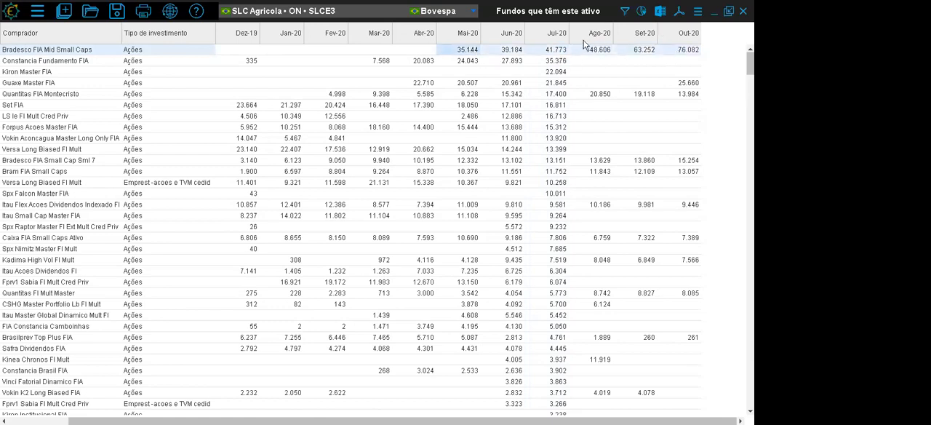
pyautogui.moveTo(378, 64); pyautogui.dragTo(554, 80)
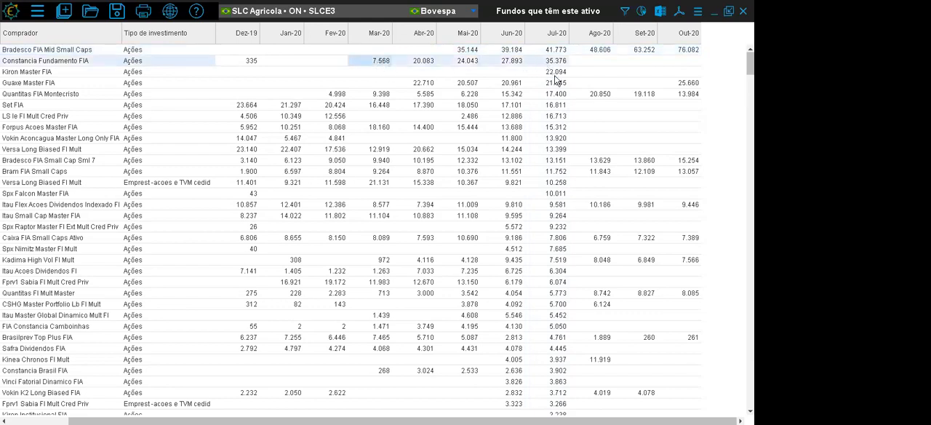
# - Examine the Jul-20 SLCE3 holdings from Kiron Master FIA down to the funds with negative lent-share positions, and close the holder table
pyautogui.click(555, 75)
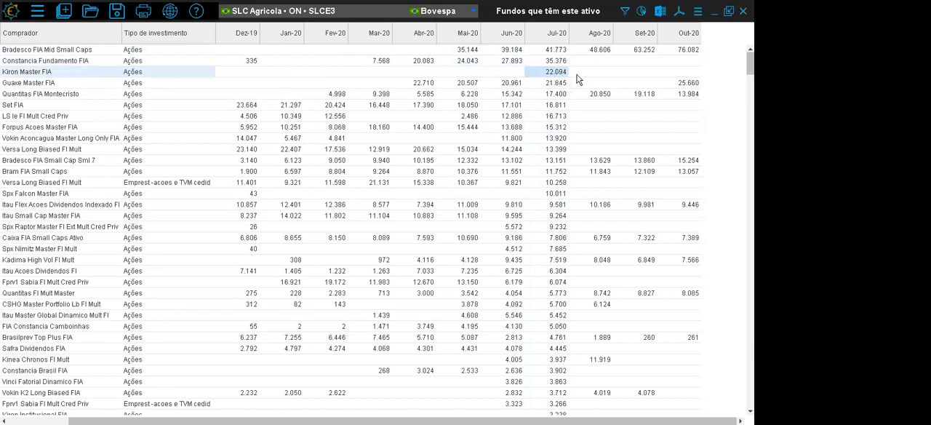
pyautogui.moveTo(590, 72); pyautogui.dragTo(683, 73)
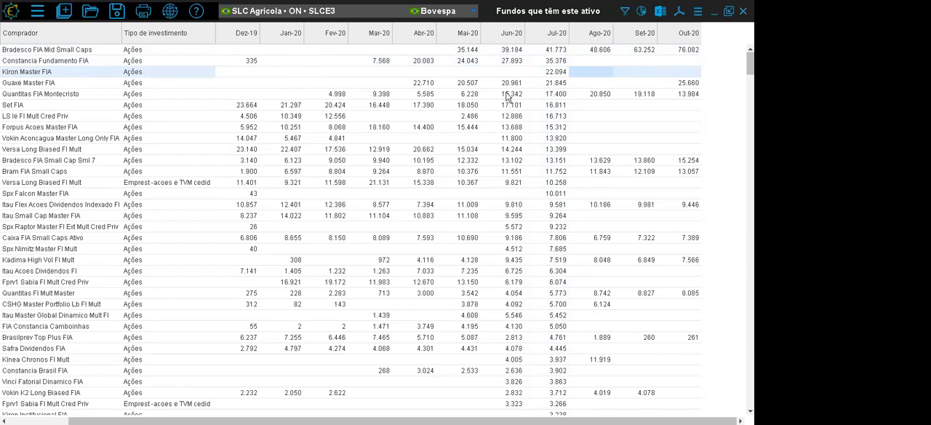
pyautogui.click(557, 34)
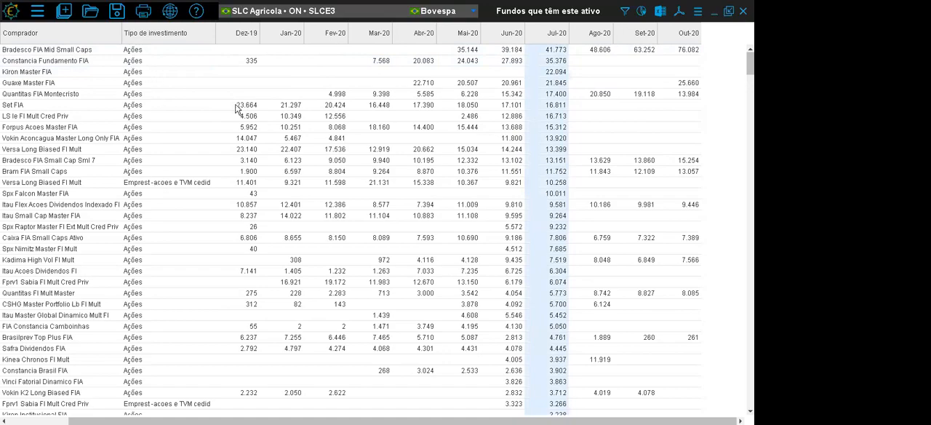
pyautogui.scroll(-20, 377, 232)
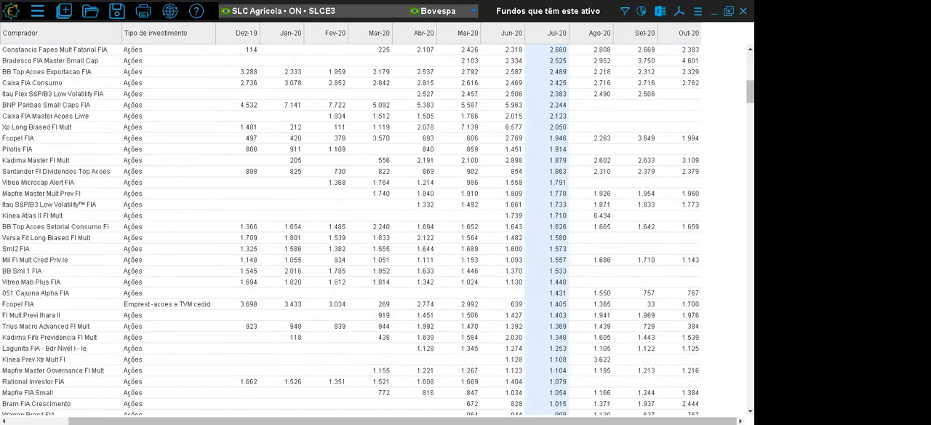
pyautogui.scroll(-20, 378, 231)
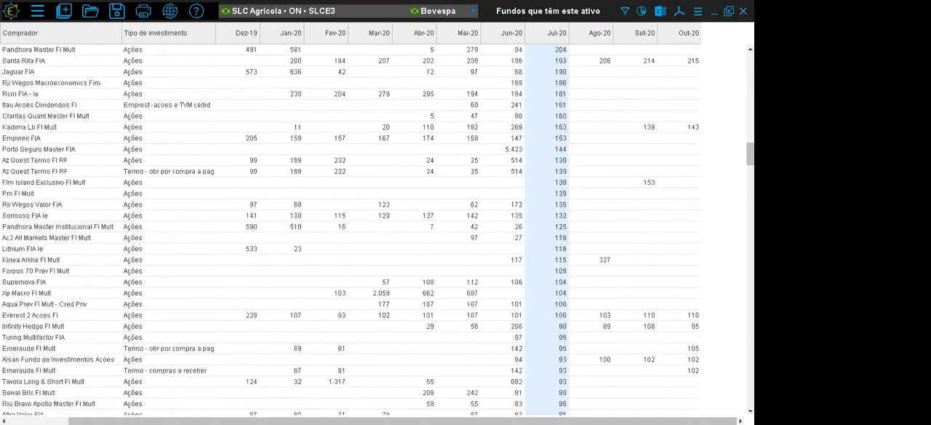
pyautogui.scroll(-6, 377, 232)
pyautogui.scroll(5, 378, 231)
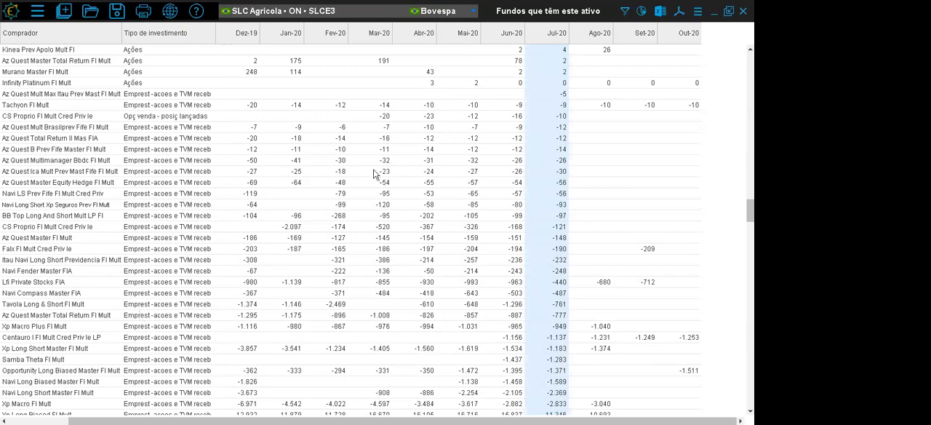
pyautogui.moveTo(323, 241); pyautogui.dragTo(554, 253)
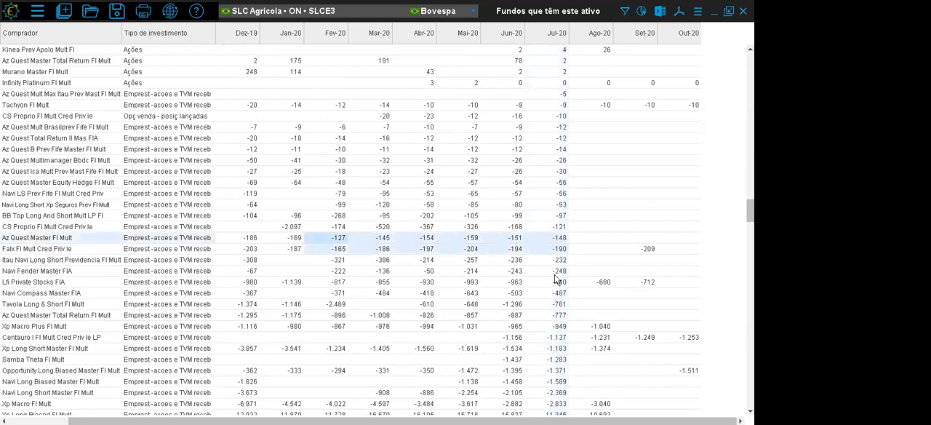
pyautogui.scroll(15, 544, 299)
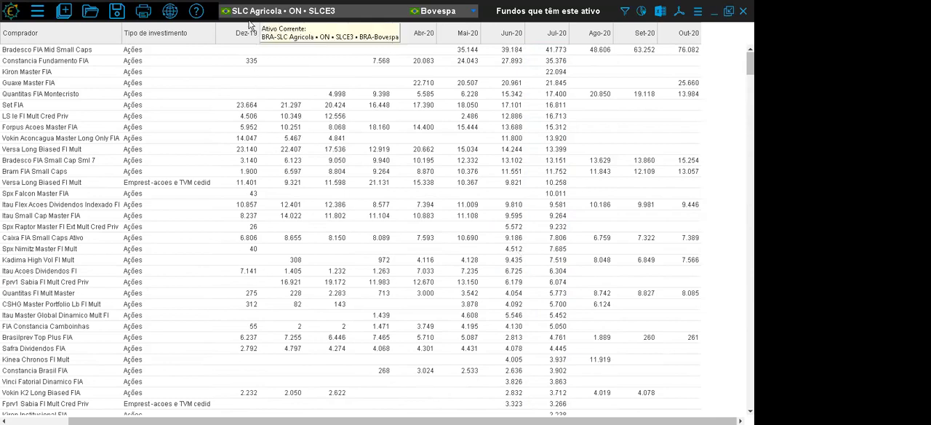
pyautogui.click(742, 11)
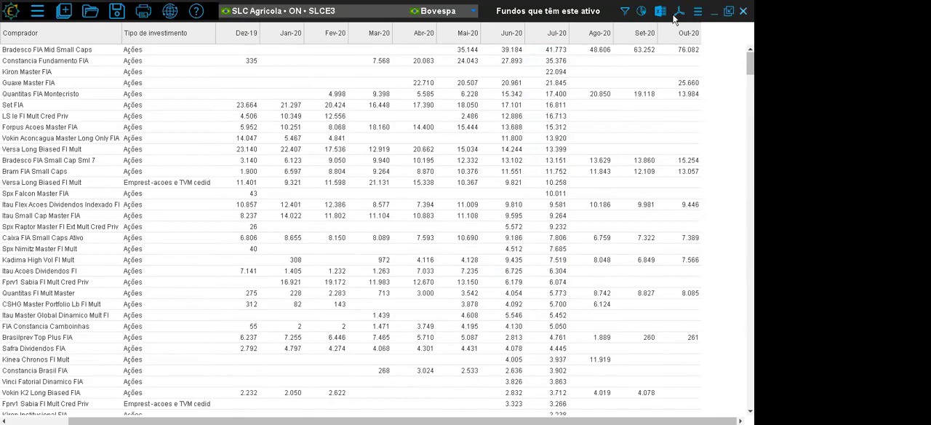
# - View the Notícias database for SLC Agricola and close it
pyautogui.click(63, 13)
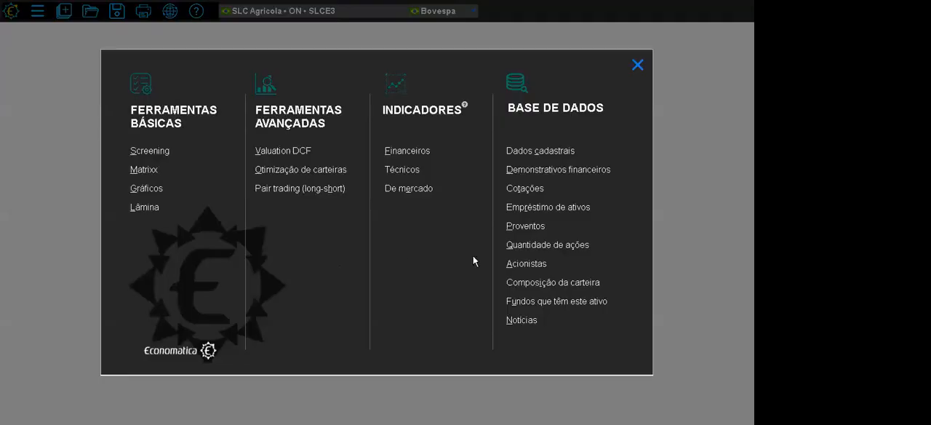
pyautogui.click(522, 320)
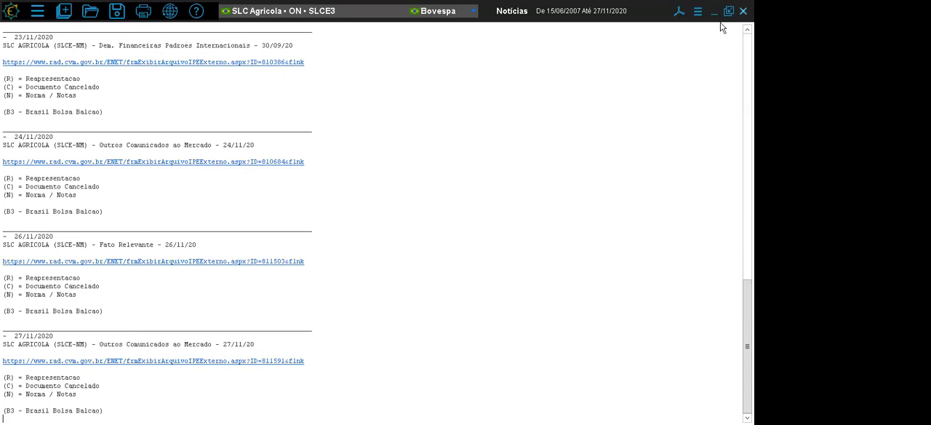
pyautogui.click(742, 11)
# - Open the Indicadores Financeiros for SLCE3 and set the Consolidado parameter to "Sim *"
pyautogui.click(64, 10)
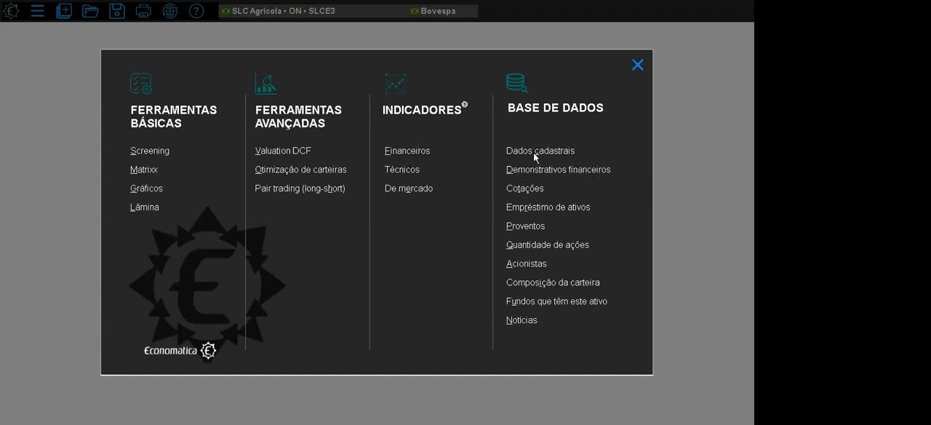
pyautogui.click(416, 155)
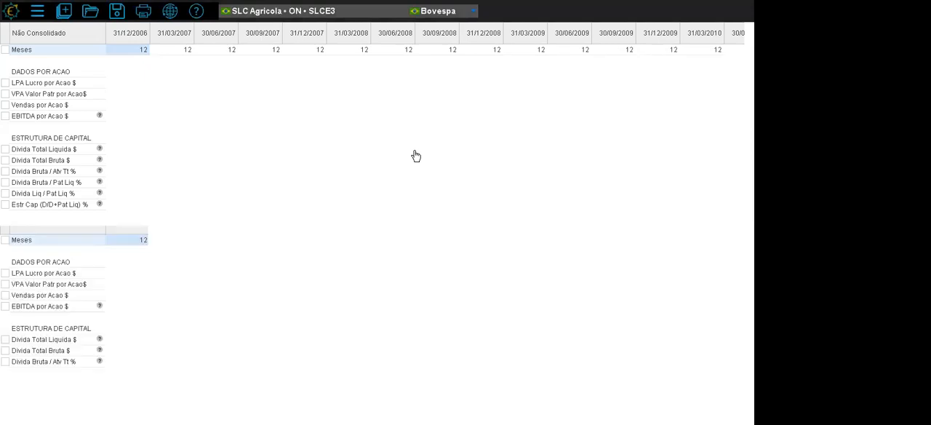
pyautogui.click(699, 14)
pyautogui.click(640, 22)
pyautogui.click(324, 279)
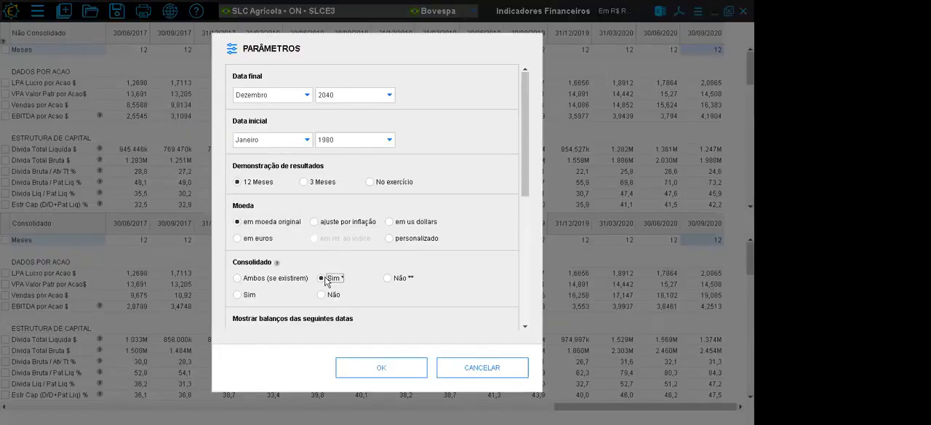
pyautogui.click(392, 370)
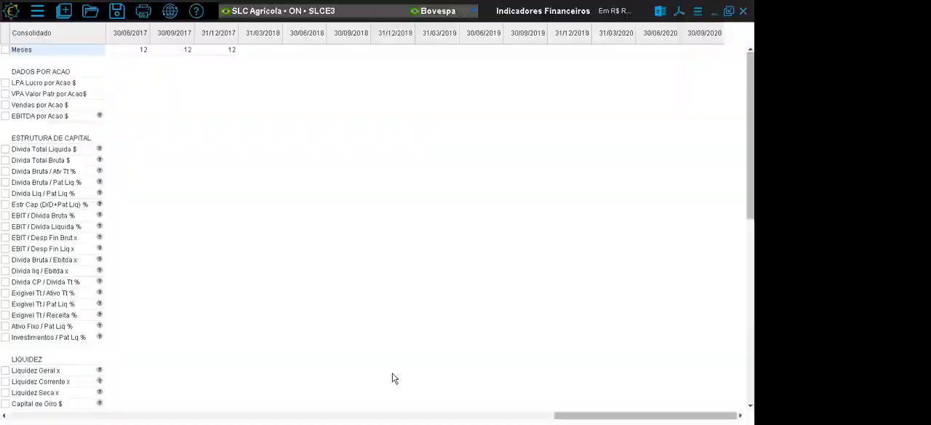
# - Examine the quarterly columns of the consolidated financial indicators from 30/06/2017 to 31/03/2018 and the Meses row
pyautogui.click(138, 35)
pyautogui.click(179, 34)
pyautogui.click(206, 35)
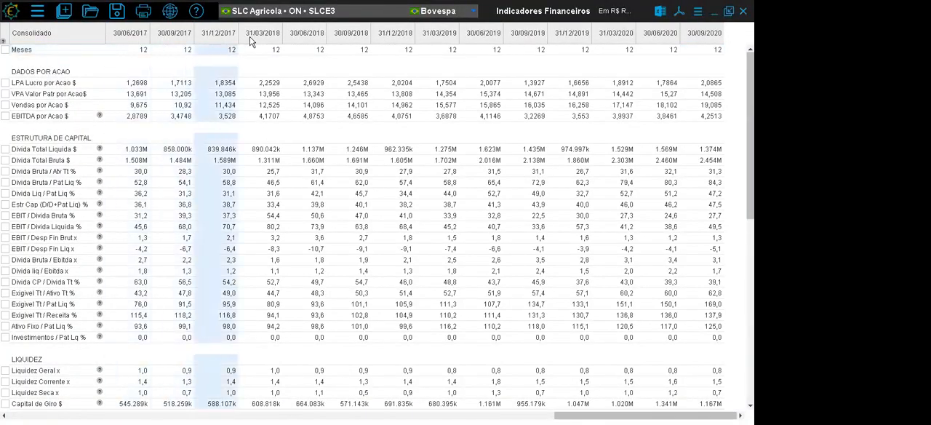
pyautogui.click(260, 35)
pyautogui.click(52, 49)
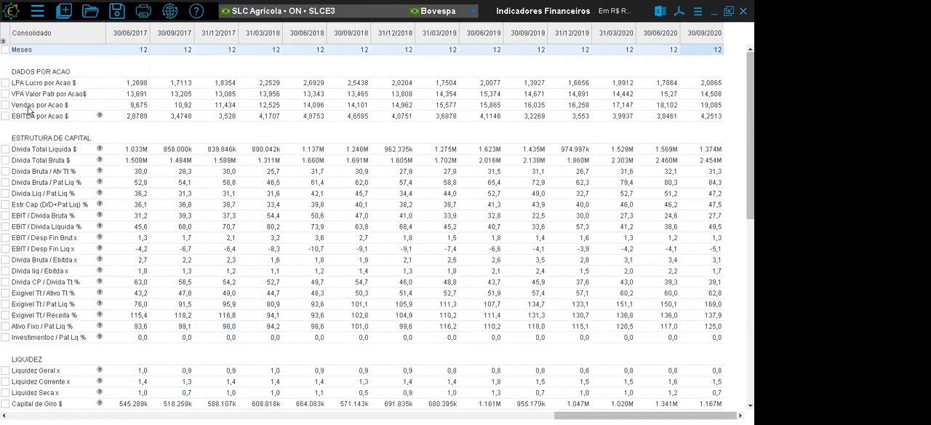
# - Review the capital structure, liquidity, cycle, profitability and other indicators, including the formula help for ROA Rentab do Ativo
pyautogui.click(53, 138)
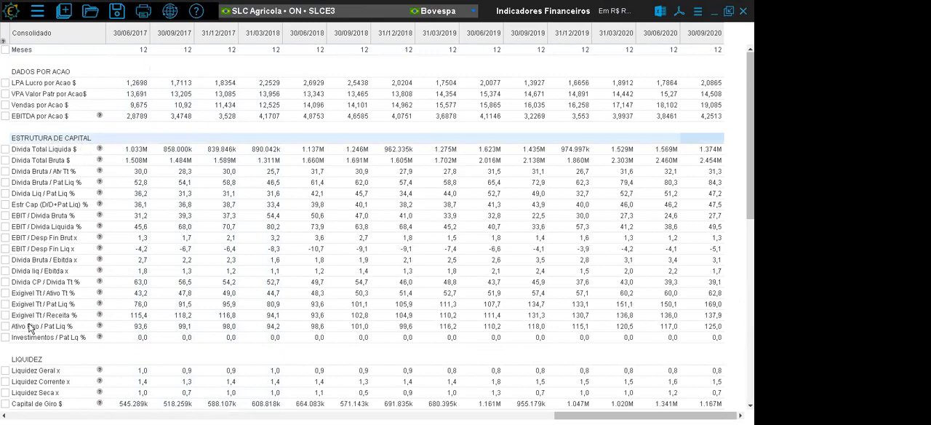
pyautogui.scroll(-4, 377, 227)
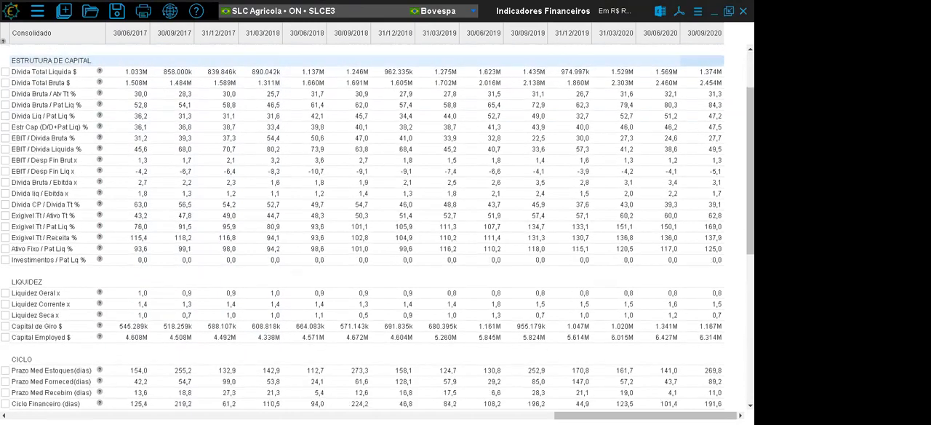
pyautogui.scroll(-3, 377, 228)
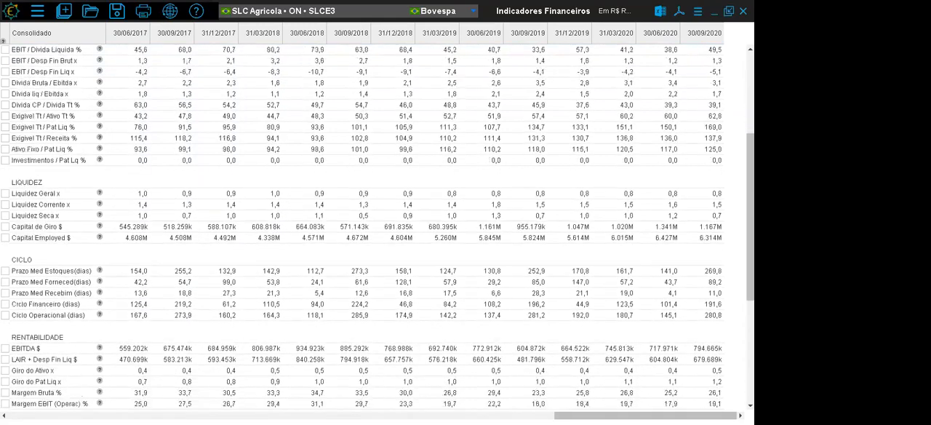
pyautogui.scroll(-3, 378, 227)
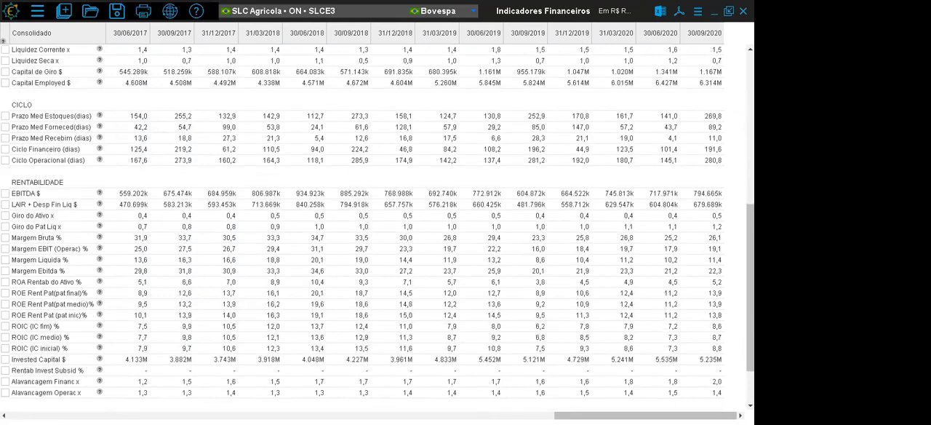
pyautogui.scroll(-2, 378, 227)
pyautogui.scroll(-1, 377, 228)
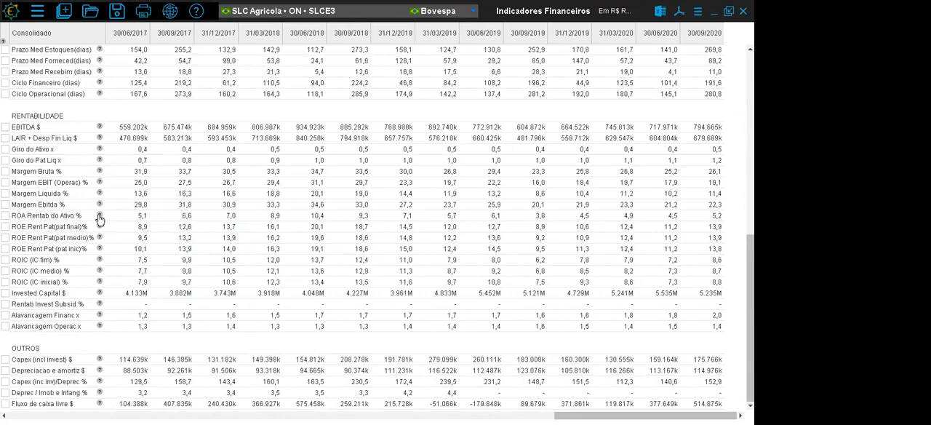
pyautogui.moveTo(99, 217)
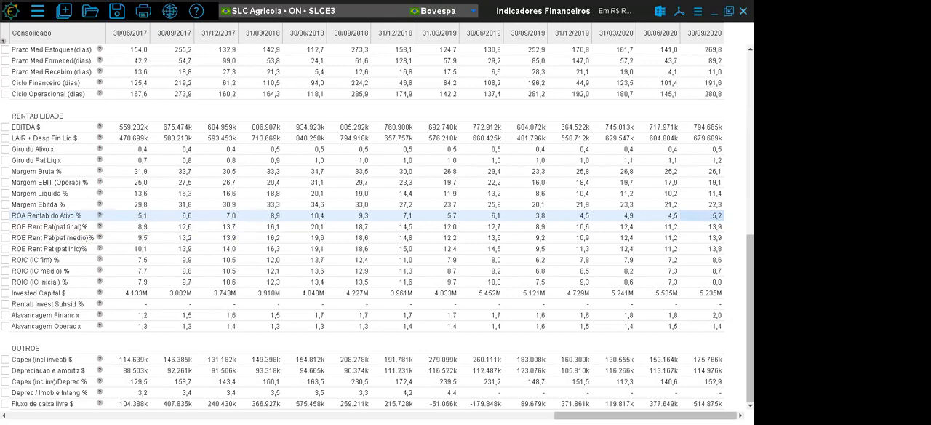
# - Open the Indicadores de Mercado for SLCE3 and check the formulas of Preco / Flx Cx Livre and EV / EBITDA da classe
pyautogui.click(64, 11)
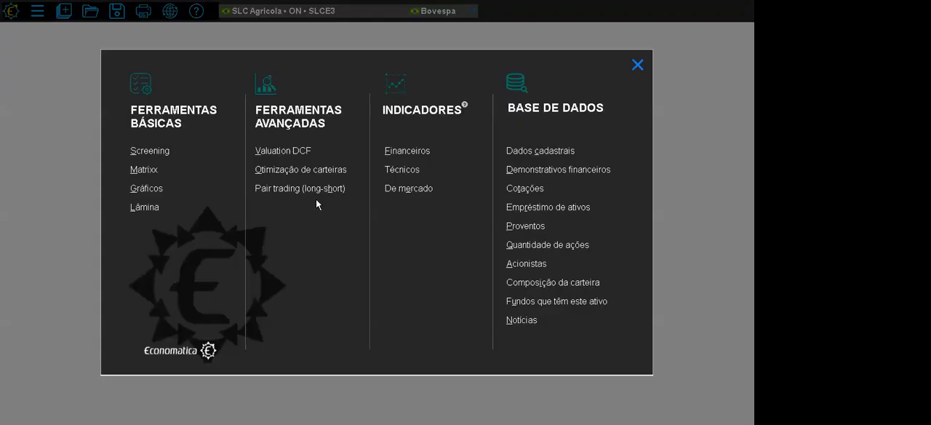
pyautogui.click(410, 188)
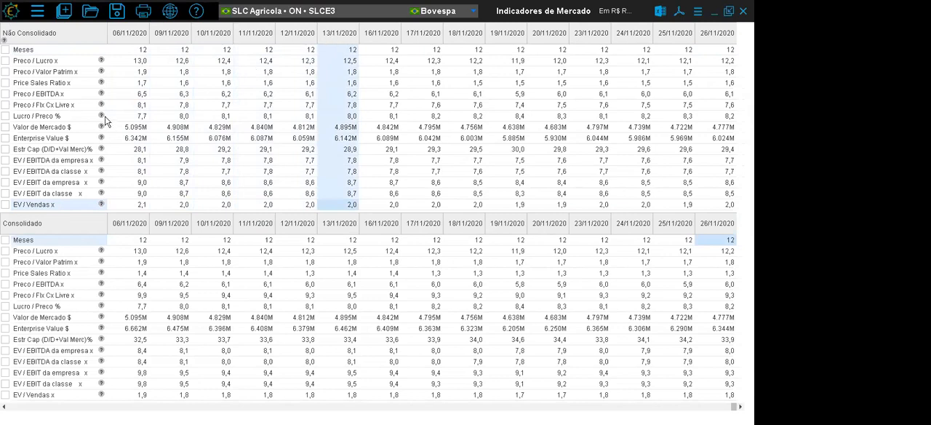
pyautogui.moveTo(101, 105)
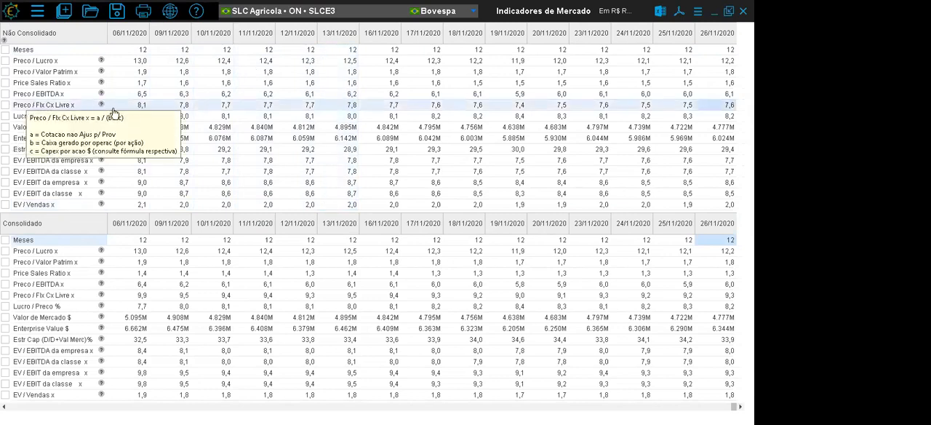
pyautogui.moveTo(101, 172)
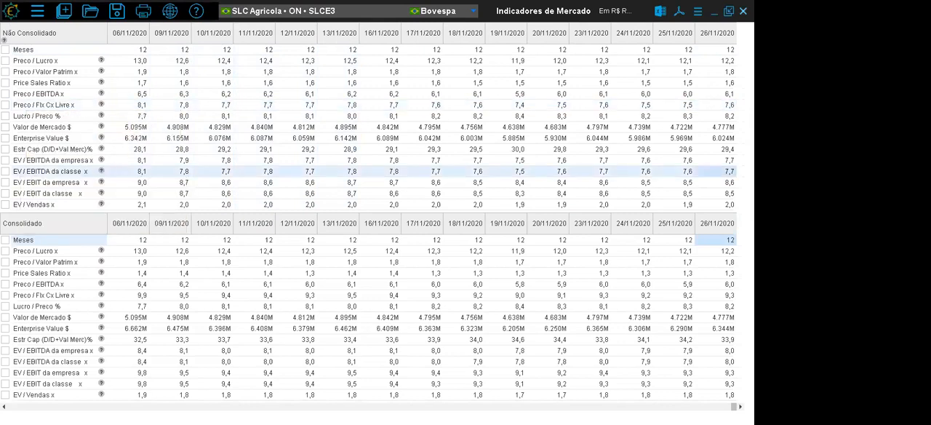
pyautogui.click(743, 11)
# - Check the note on where the Técnicos indicators are presented and close the module list
pyautogui.click(37, 11)
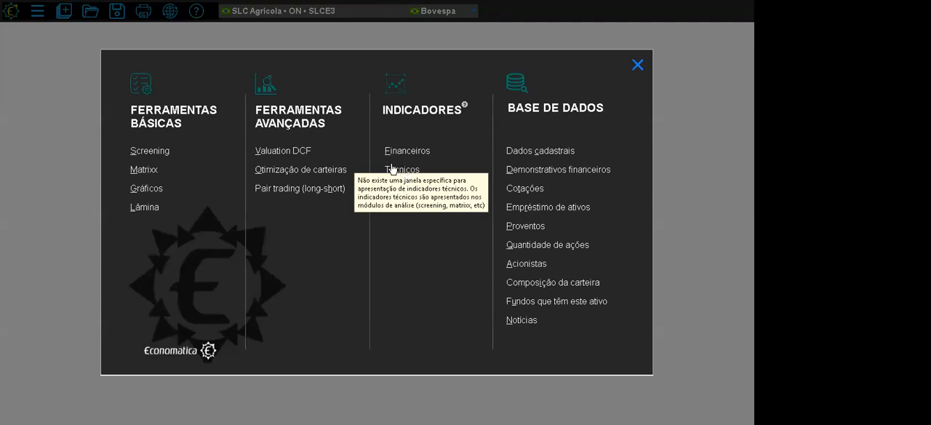
pyautogui.click(637, 67)
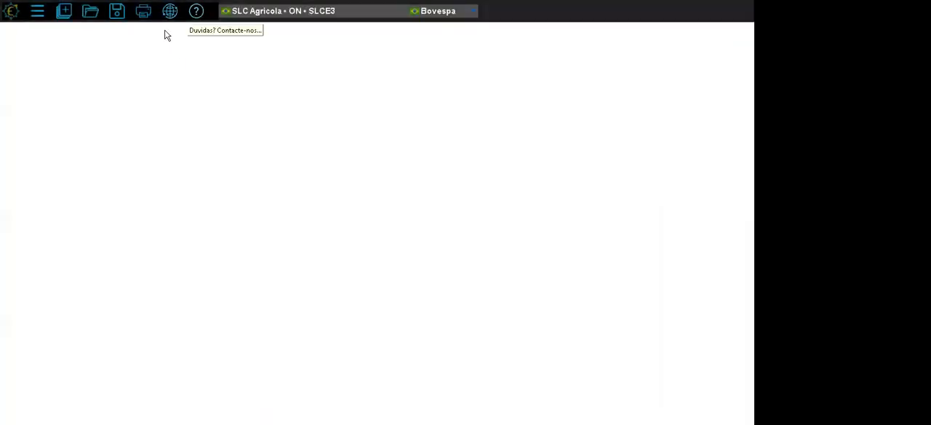
# - Open the online Quick Guide and go to its "Fórmulas dos indicadores" page
pyautogui.click(196, 11)
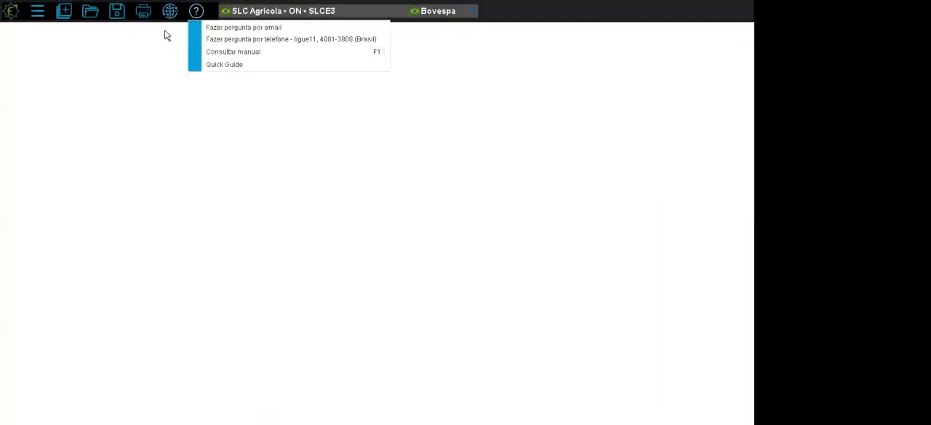
pyautogui.click(222, 65)
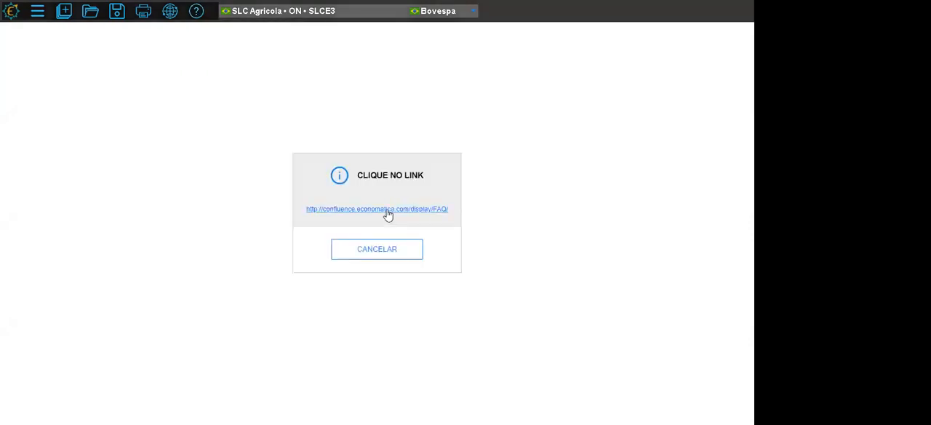
pyautogui.click(385, 211)
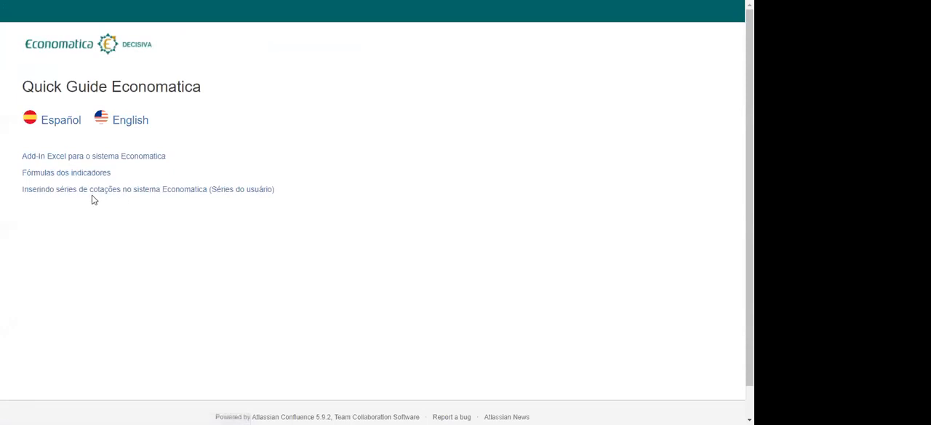
pyautogui.click(65, 180)
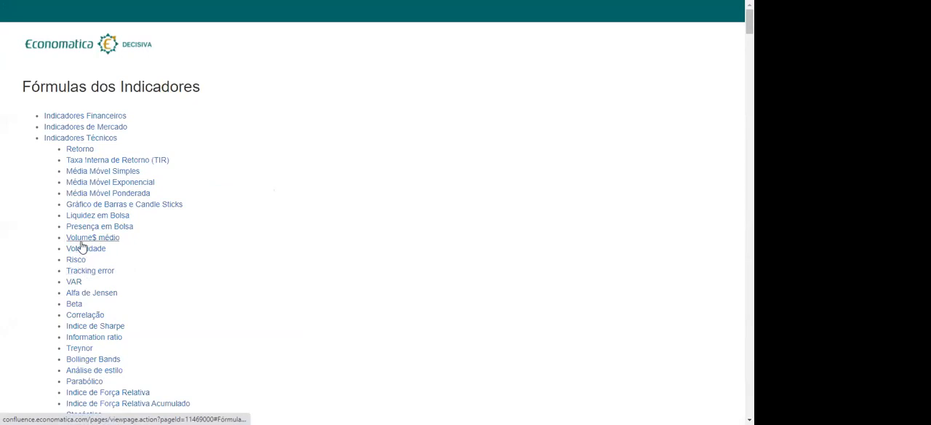
# - Look up the Beta formula and review the VAR and Alfa de Jensen formulas above it
pyautogui.click(77, 305)
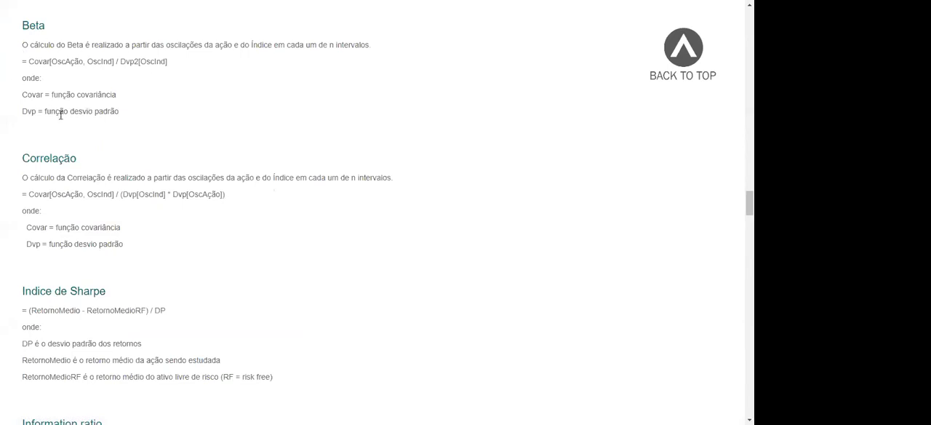
pyautogui.scroll(8, 68, 182)
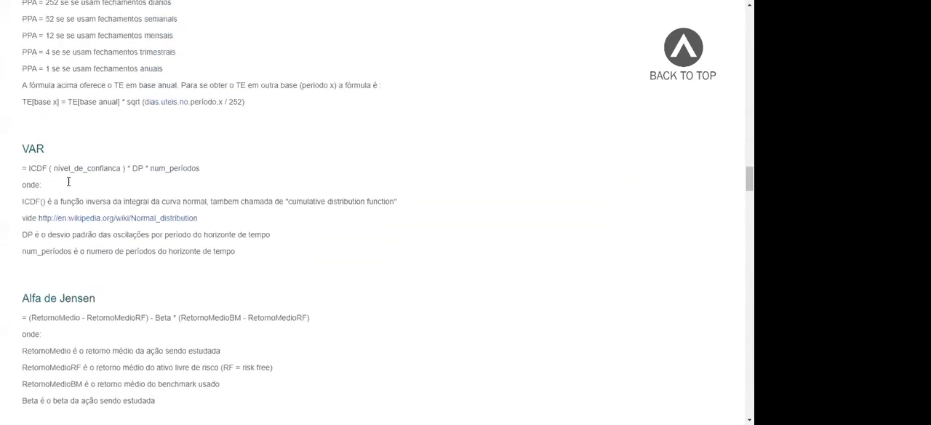
# - Review the Risco and Tracking error formulas, then return to Economatica and display it in full screen
pyautogui.scroll(2, 69, 186)
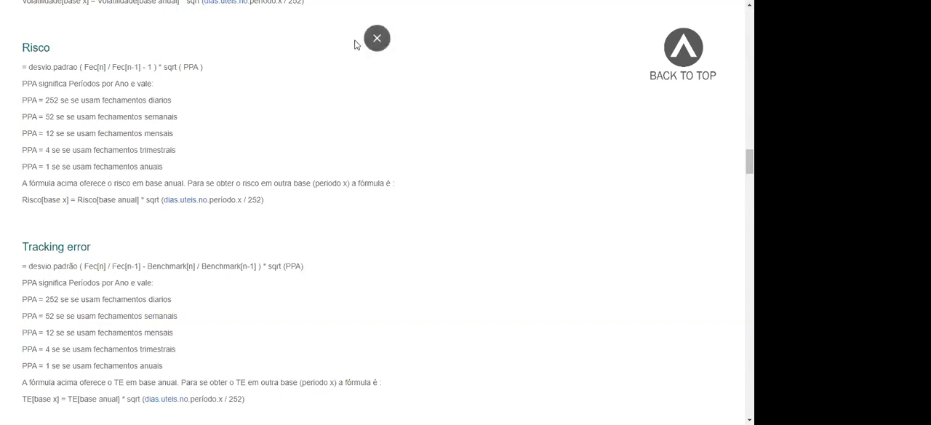
pyautogui.click(376, 38)
pyautogui.hotkey('ctrl', 'shift', 'Tab')
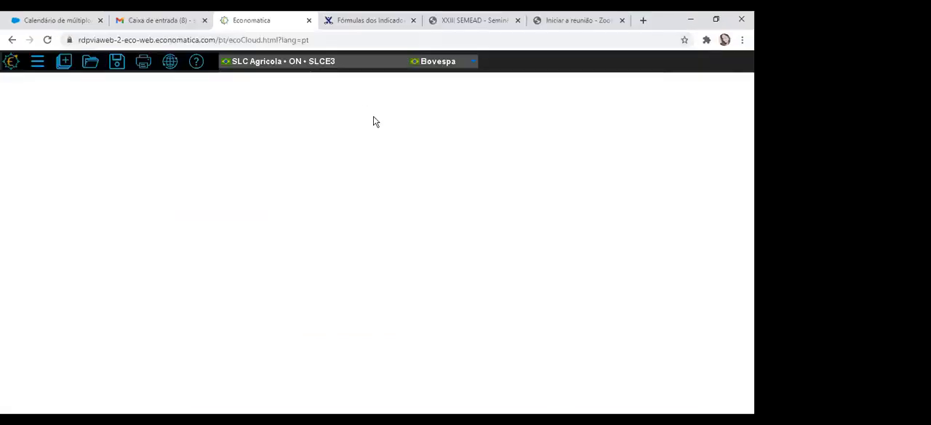
pyautogui.click(742, 40)
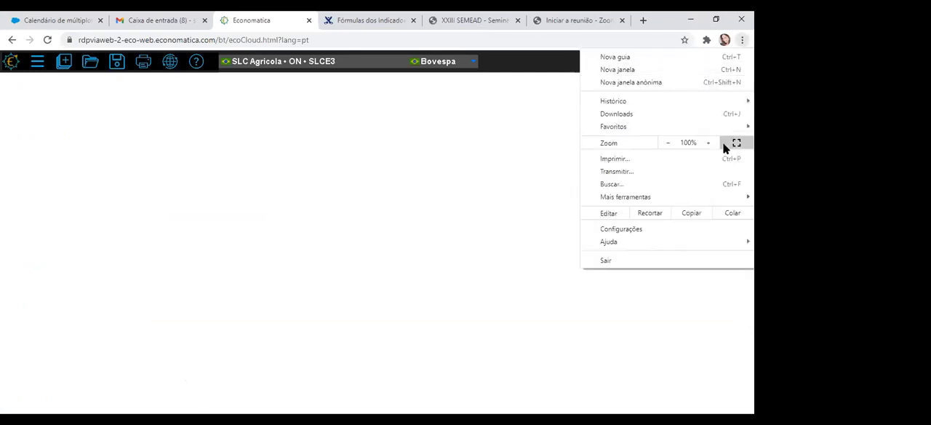
pyautogui.click(733, 144)
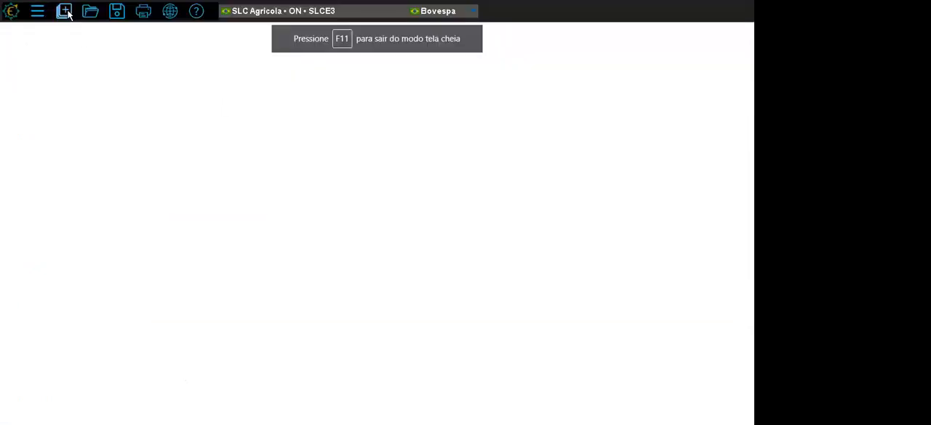
# - Open the Screening tool and browse its pre-formatted screens for Ações, Fundos, RPPS and FII
pyautogui.click(37, 10)
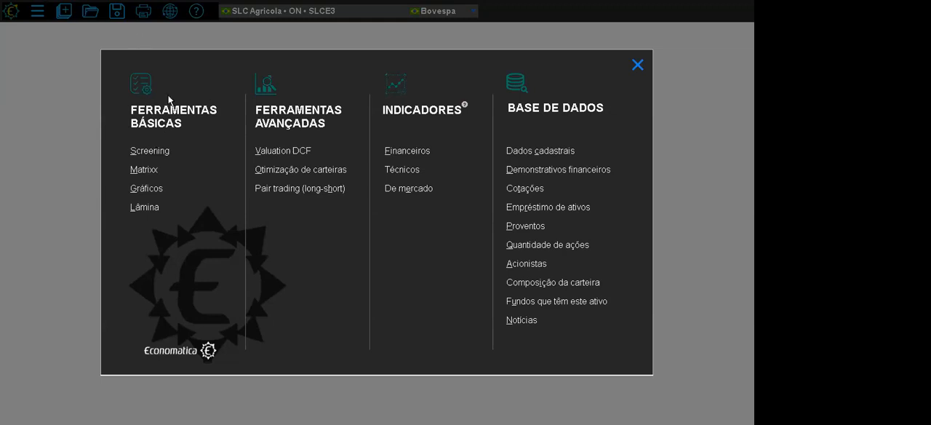
pyautogui.click(154, 152)
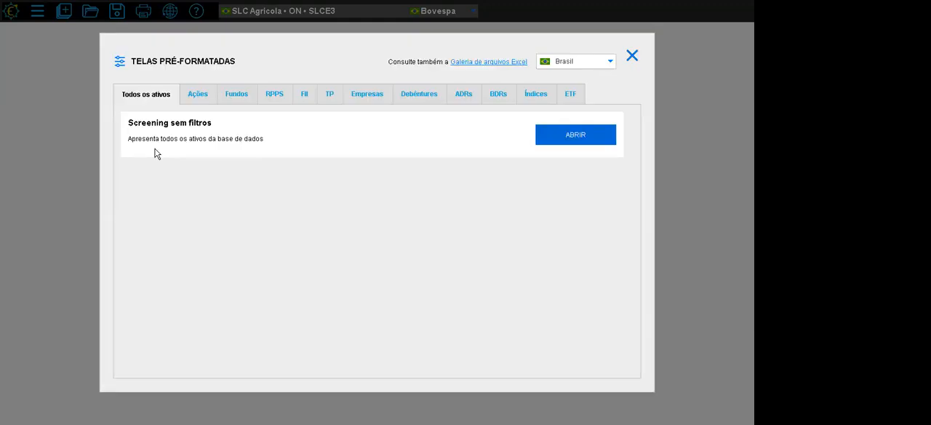
pyautogui.click(198, 95)
pyautogui.click(238, 95)
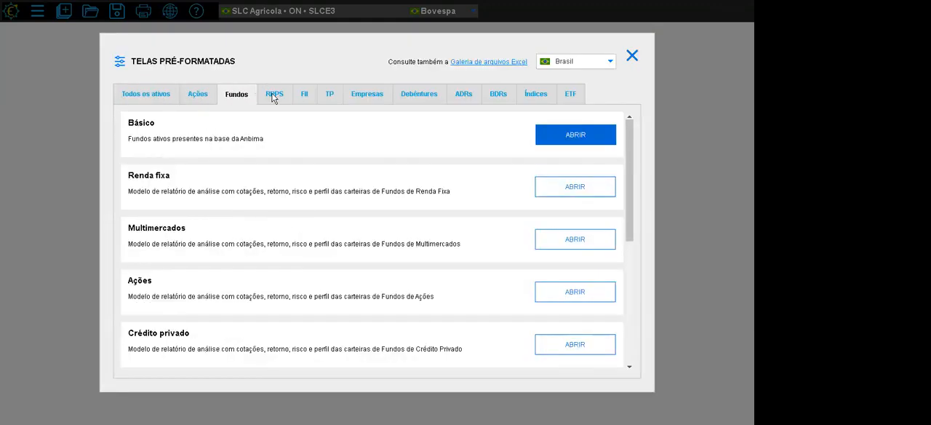
pyautogui.click(273, 97)
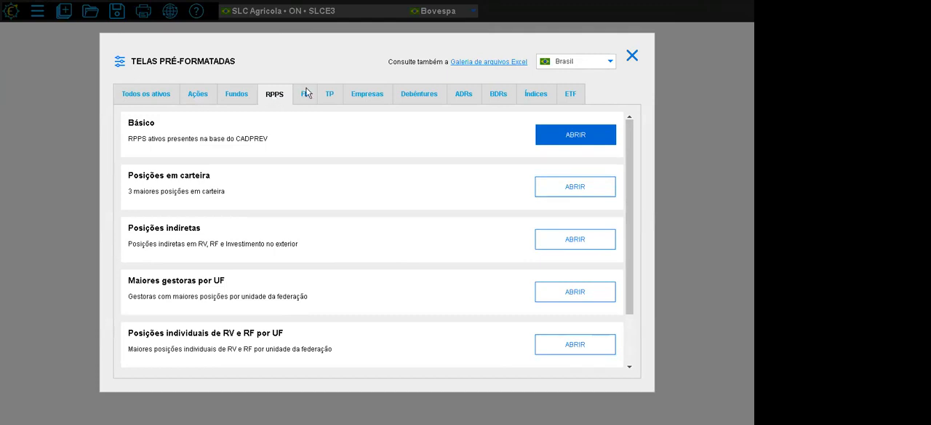
pyautogui.click(307, 95)
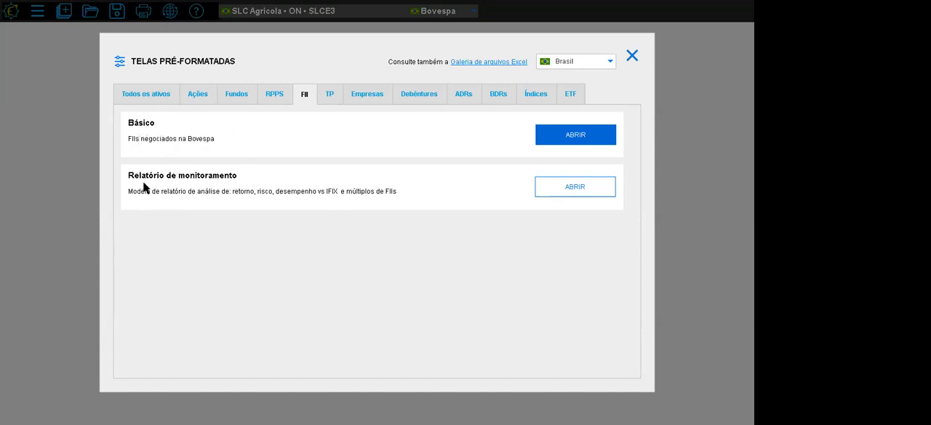
# - Review the pre-formatted report models offered for Fundos, followed by those for Ações
pyautogui.click(234, 101)
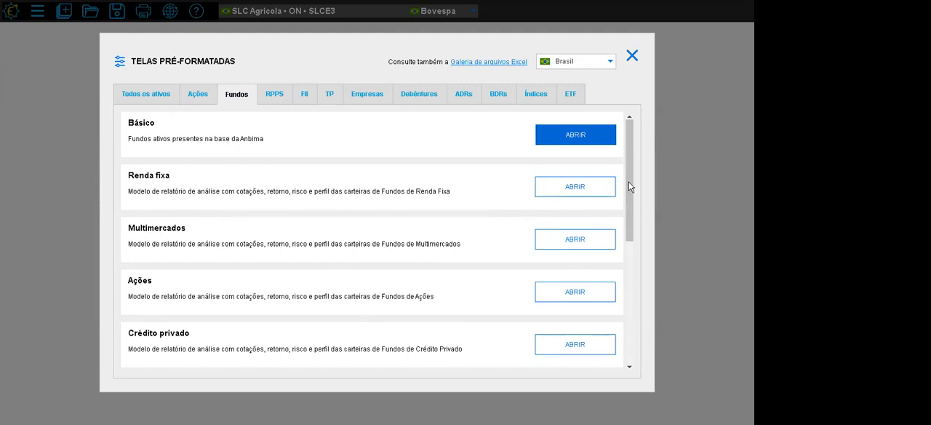
pyautogui.moveTo(629, 201); pyautogui.dragTo(630, 139)
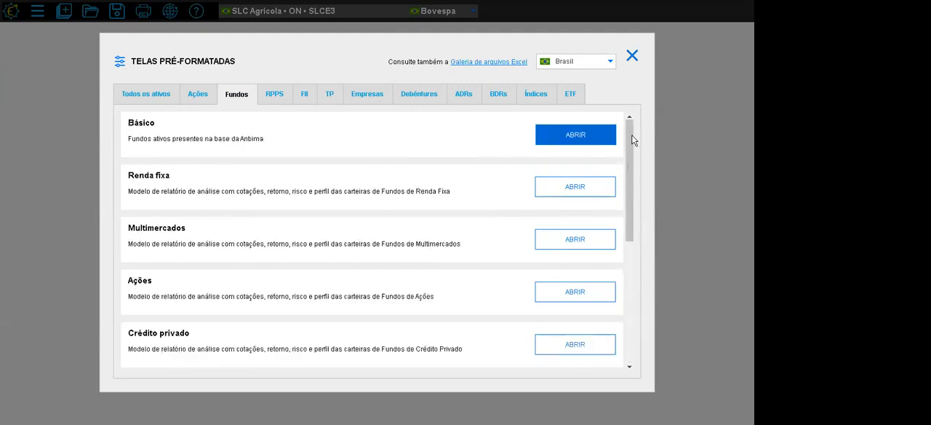
pyautogui.click(199, 95)
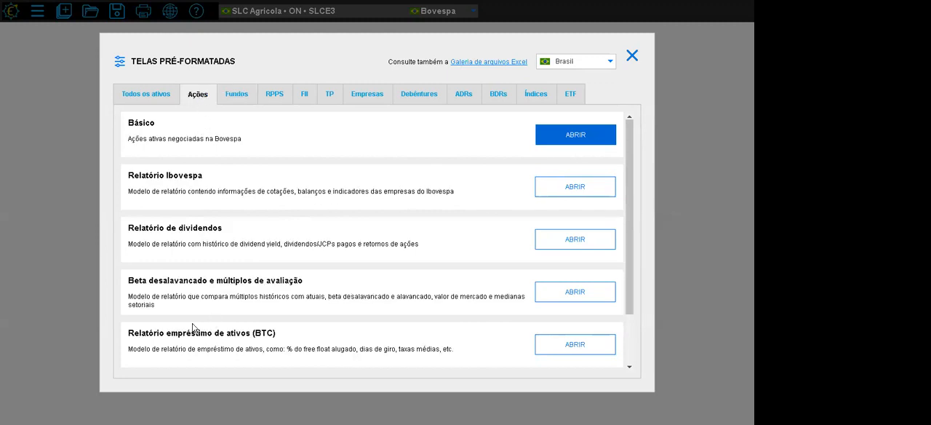
# - Open the "Screening sem filtros" screen for all assets and go to the start of its asset list
pyautogui.click(145, 96)
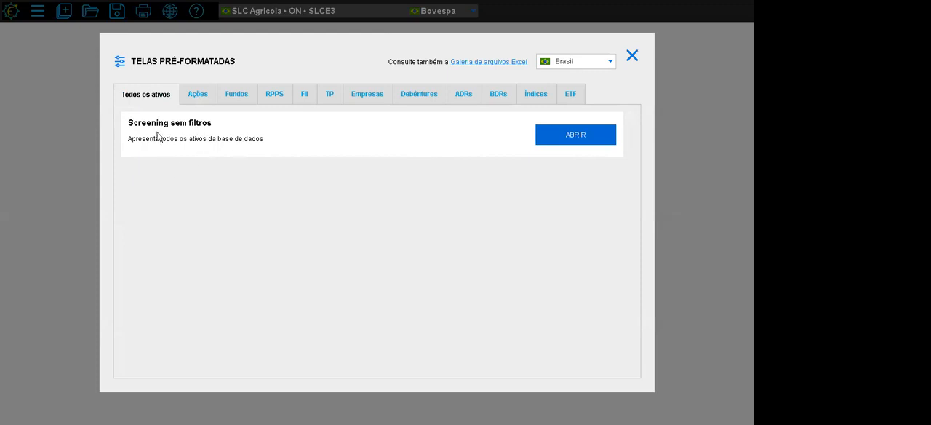
pyautogui.click(575, 138)
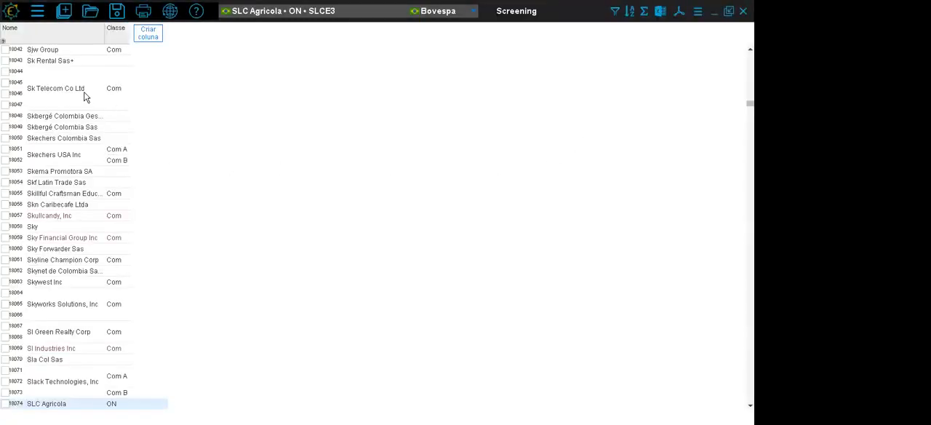
pyautogui.moveTo(749, 104); pyautogui.dragTo(750, 52)
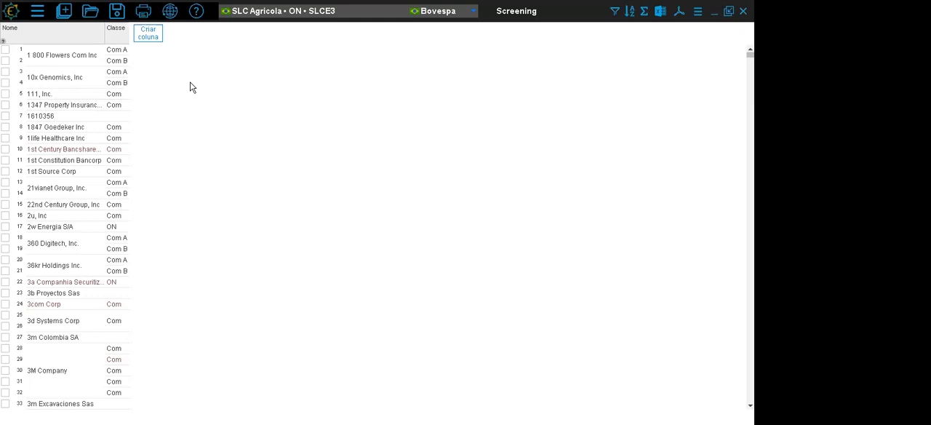
# - Add a Tipo de Ativo column from the dados cadastrais of Brazilian Ações
pyautogui.click(151, 34)
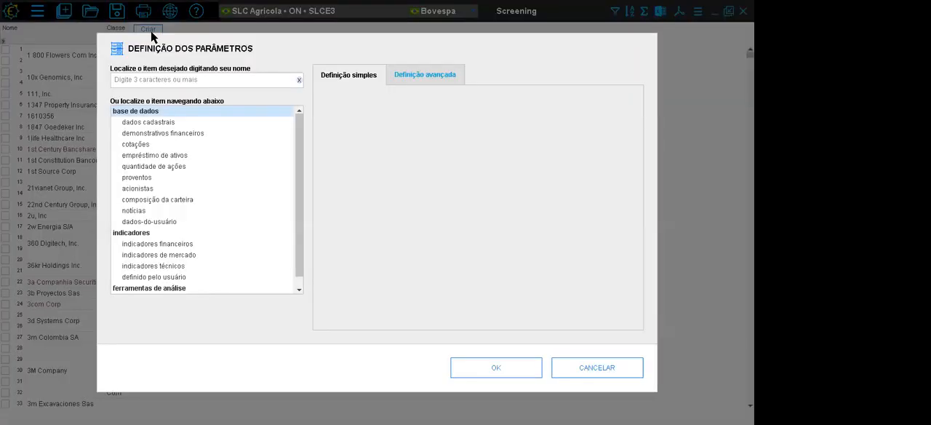
pyautogui.click(149, 124)
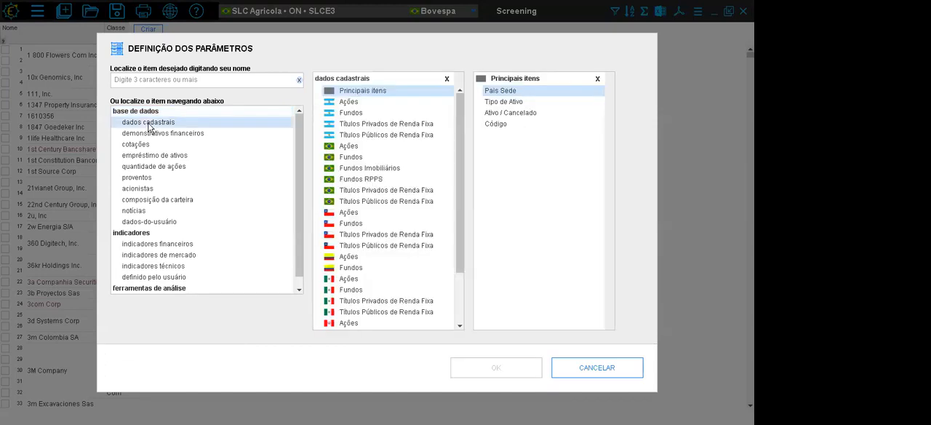
pyautogui.click(342, 146)
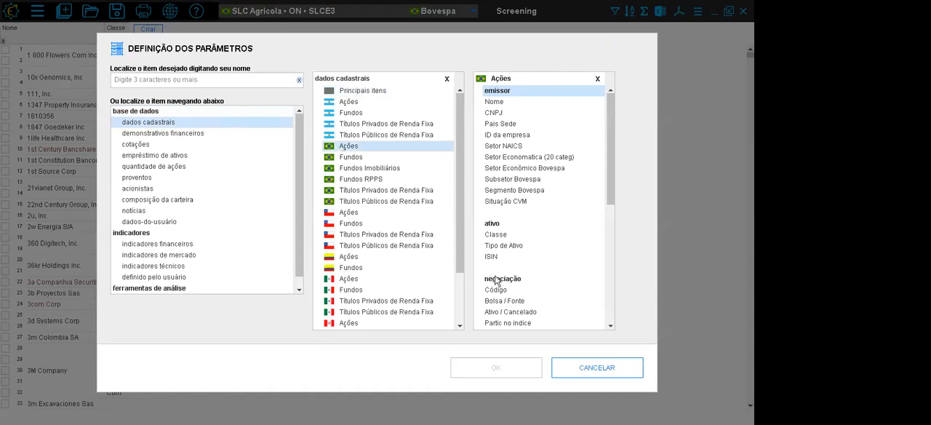
pyautogui.click(371, 182)
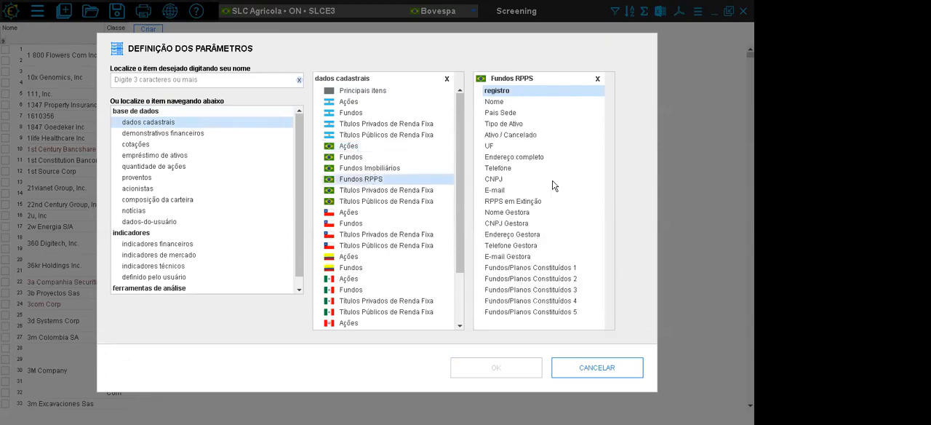
pyautogui.click(350, 148)
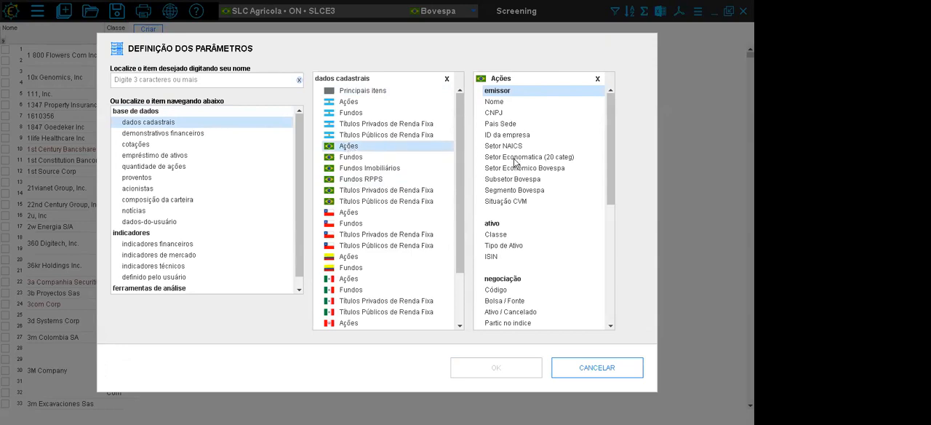
pyautogui.doubleClick(503, 245)
pyautogui.click(500, 368)
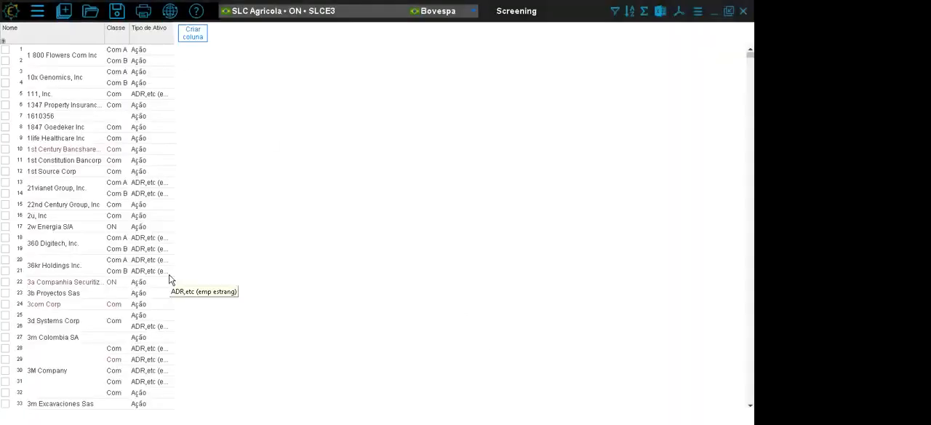
# - Add an Ativo / Cancelado column from the dados cadastrais of Brazilian Ações
pyautogui.click(195, 35)
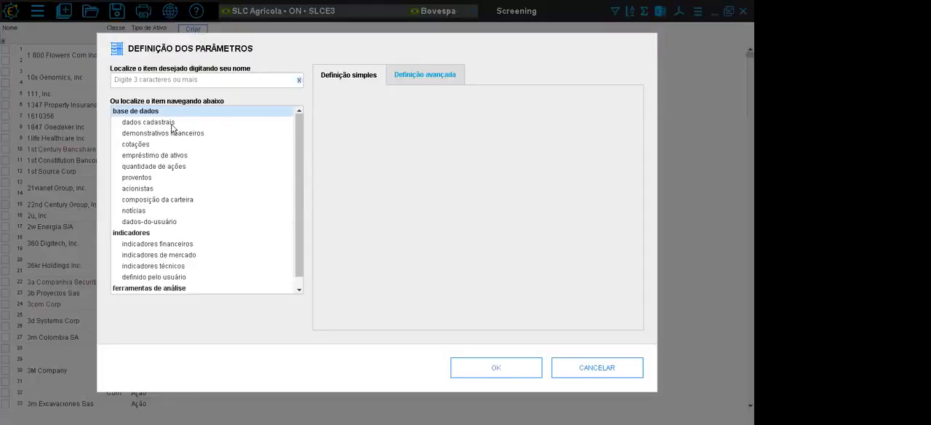
pyautogui.click(173, 123)
pyautogui.click(349, 146)
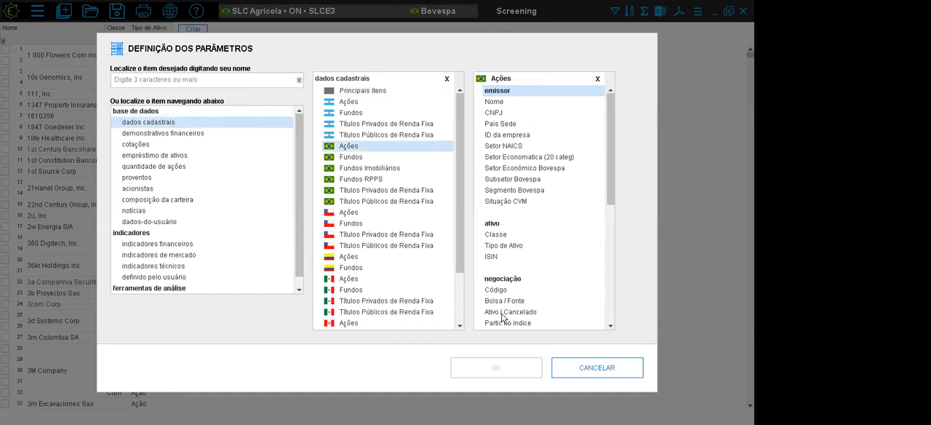
pyautogui.click(533, 313)
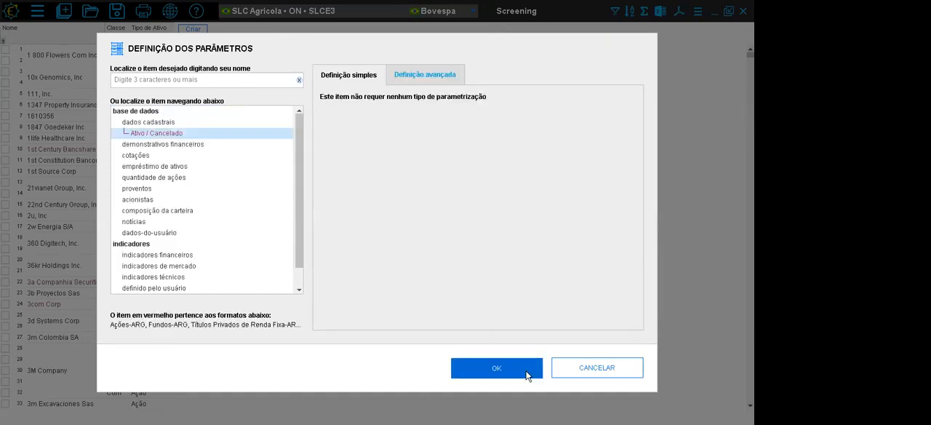
pyautogui.click(527, 368)
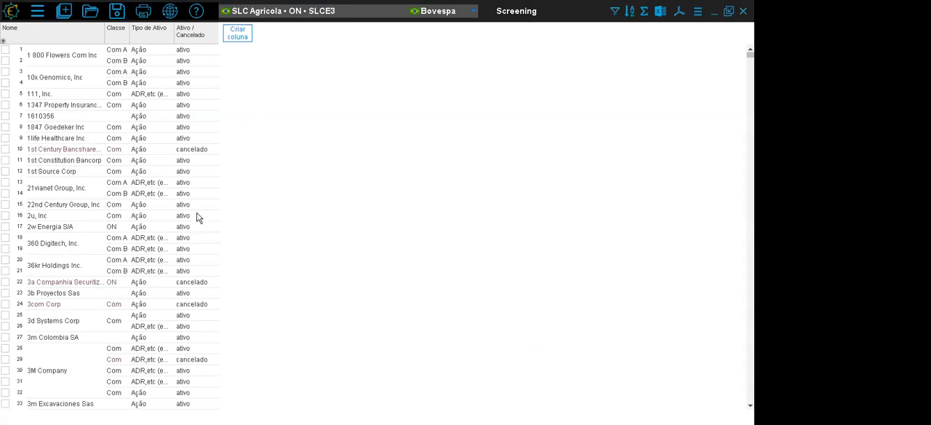
# - Add a Bolsa / Fonte column from the dados cadastrais of Brazilian Ações
pyautogui.click(240, 35)
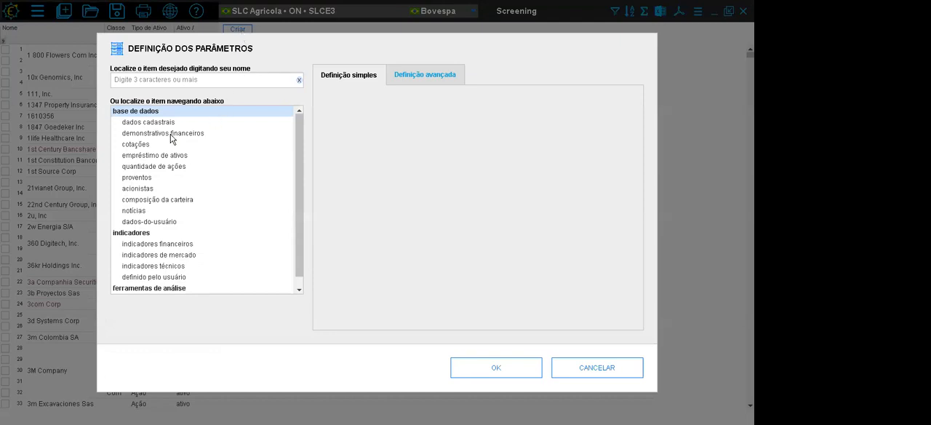
pyautogui.click(171, 123)
pyautogui.click(349, 152)
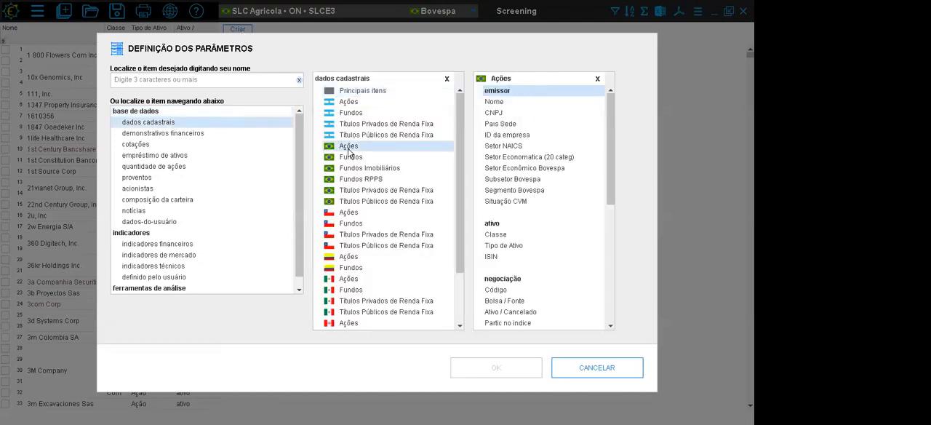
pyautogui.click(508, 304)
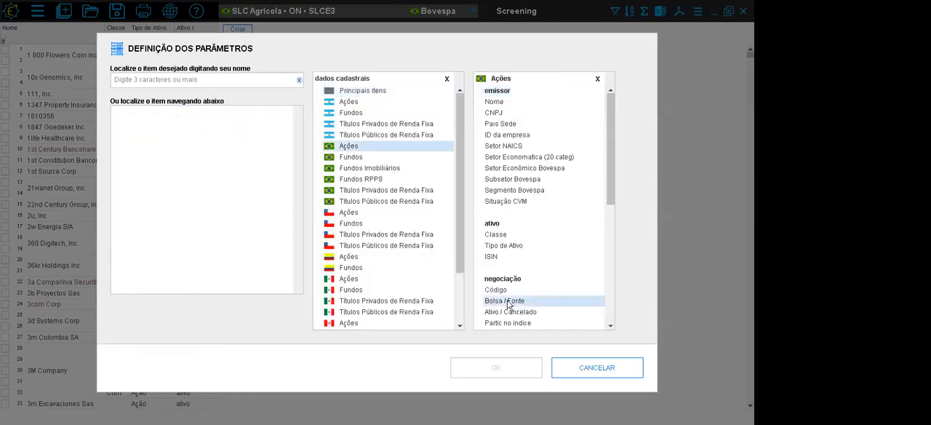
pyautogui.click(524, 360)
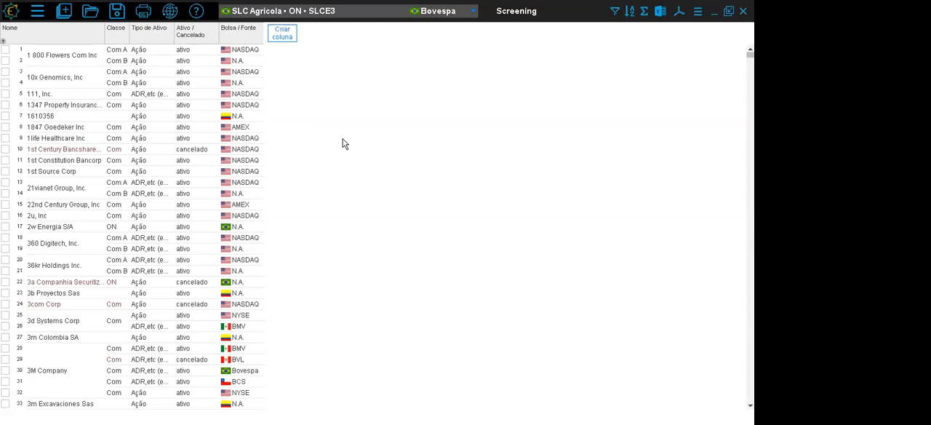
# - Insert a filter based on the Tipo de Ativo column, set equal to Ação
pyautogui.moveTo(750, 55)
pyautogui.mouseDown()
pyautogui.moveTo(750, 232)
pyautogui.moveTo(749, 52)
pyautogui.mouseUp()
pyautogui.rightClick(153, 34)
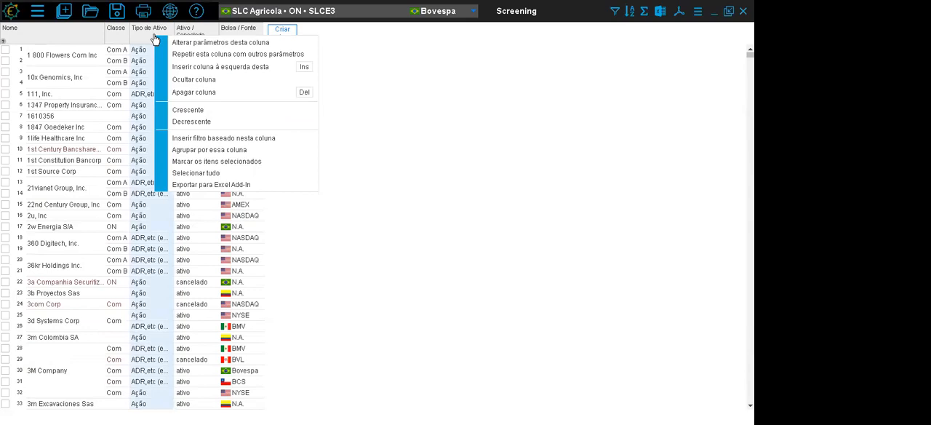
pyautogui.click(297, 139)
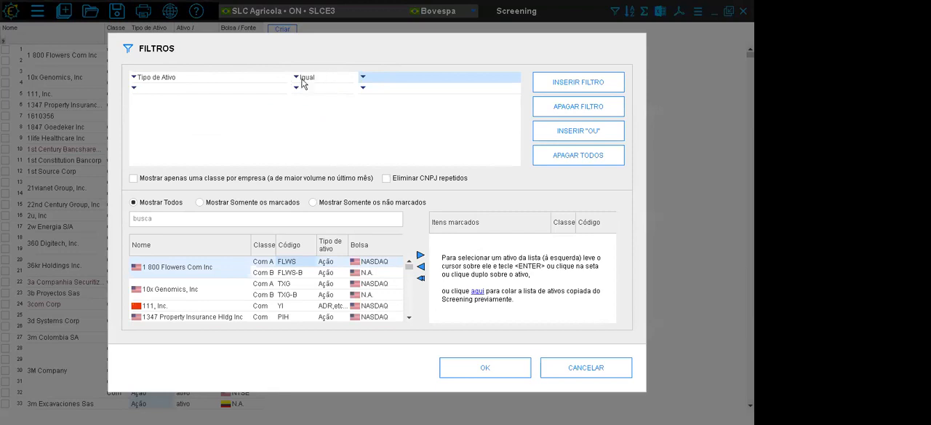
pyautogui.click(363, 80)
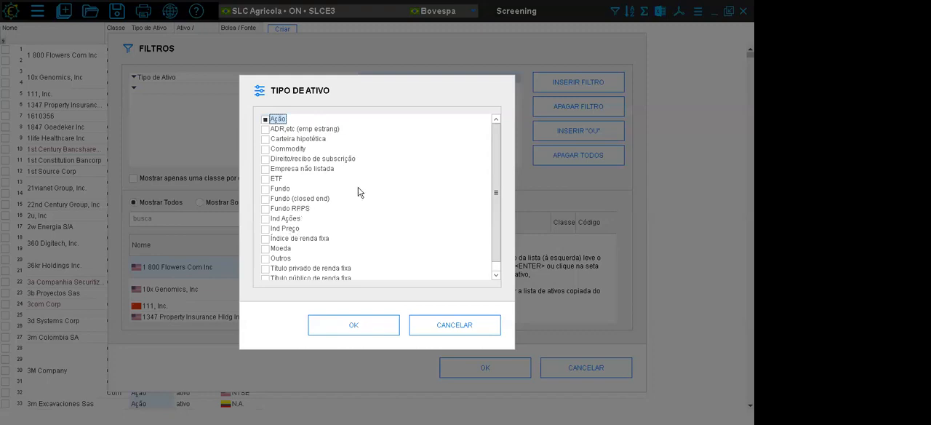
pyautogui.moveTo(493, 129); pyautogui.dragTo(475, 208)
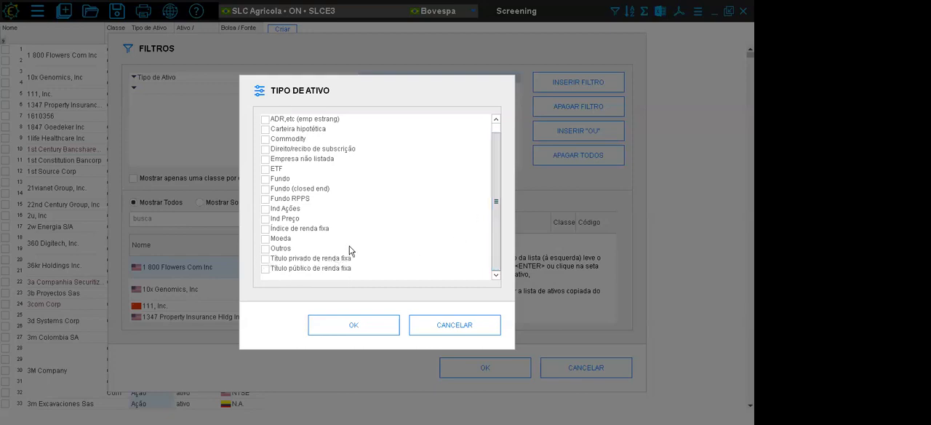
pyautogui.click(363, 331)
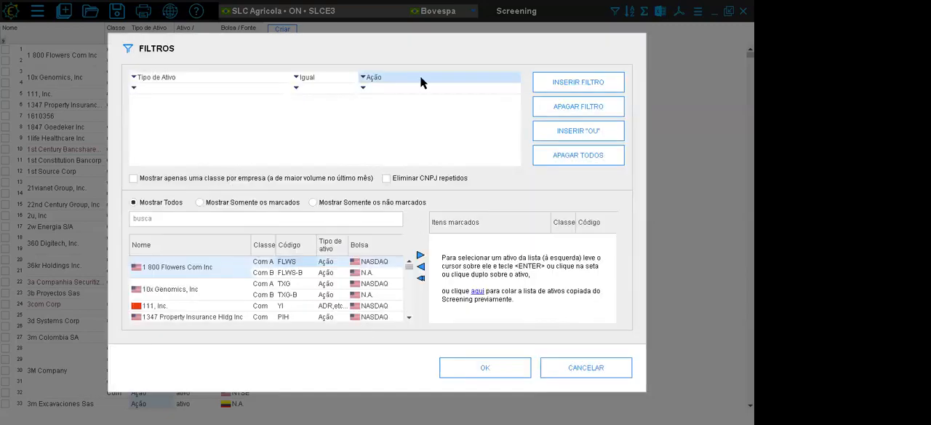
# - Add a second filter condition requiring Ativo / Cancelado to equal ativo
pyautogui.click(134, 88)
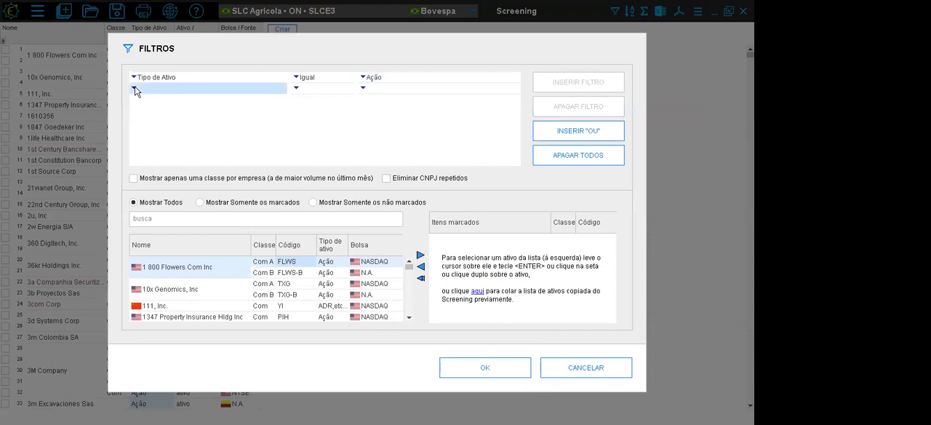
pyautogui.click(158, 132)
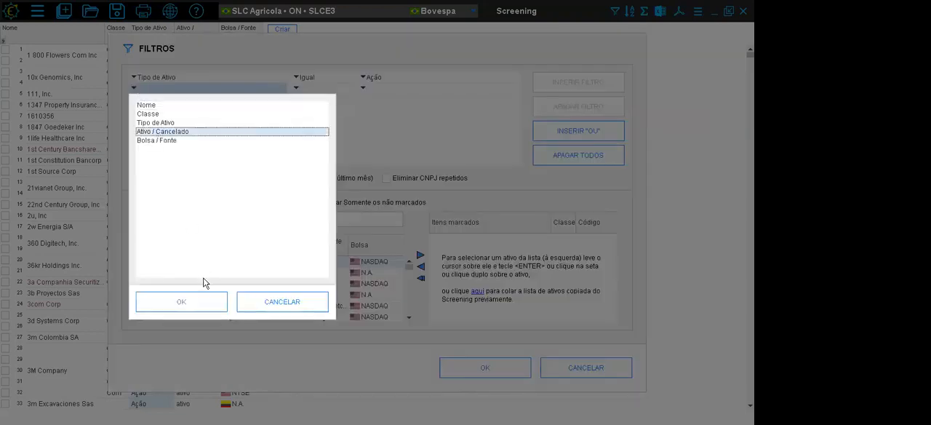
pyautogui.click(182, 301)
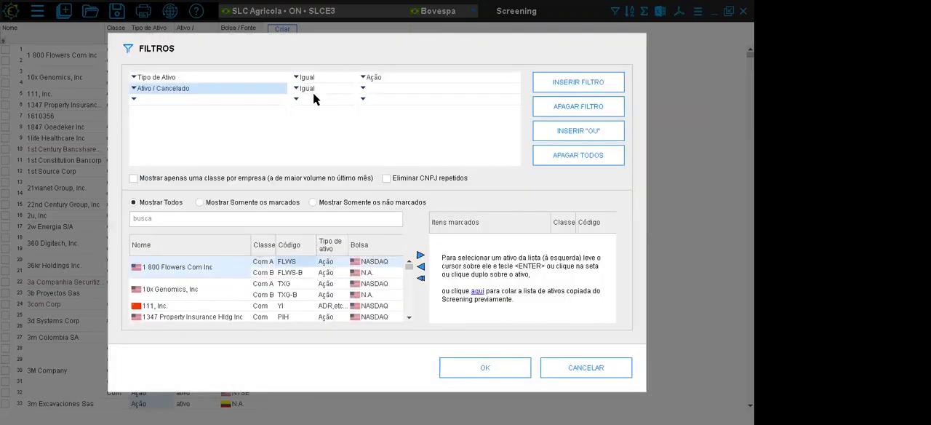
pyautogui.click(363, 89)
pyautogui.click(375, 103)
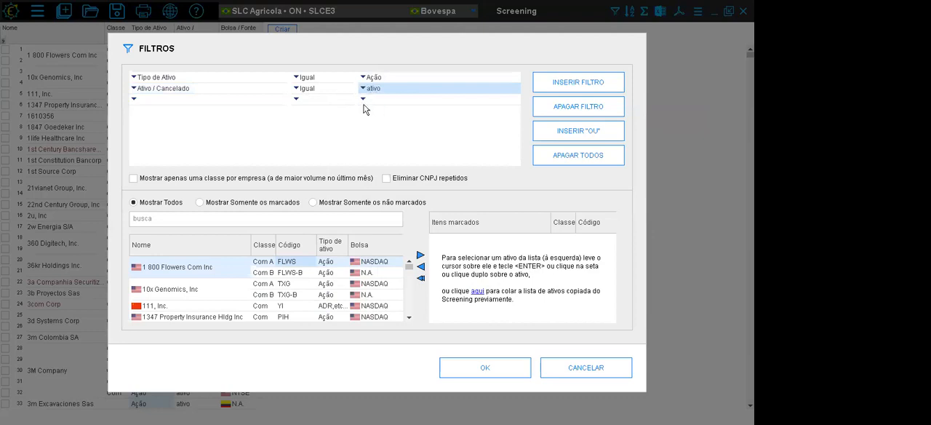
# - Add a third filter condition with Bolsa / Fonte equal to Bovespa and apply the filters to the screening
pyautogui.click(134, 98)
pyautogui.click(161, 152)
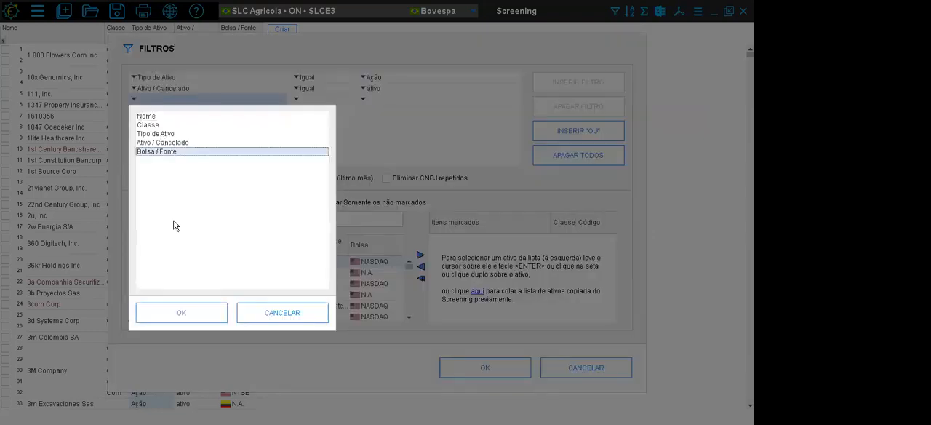
pyautogui.click(182, 312)
pyautogui.click(363, 99)
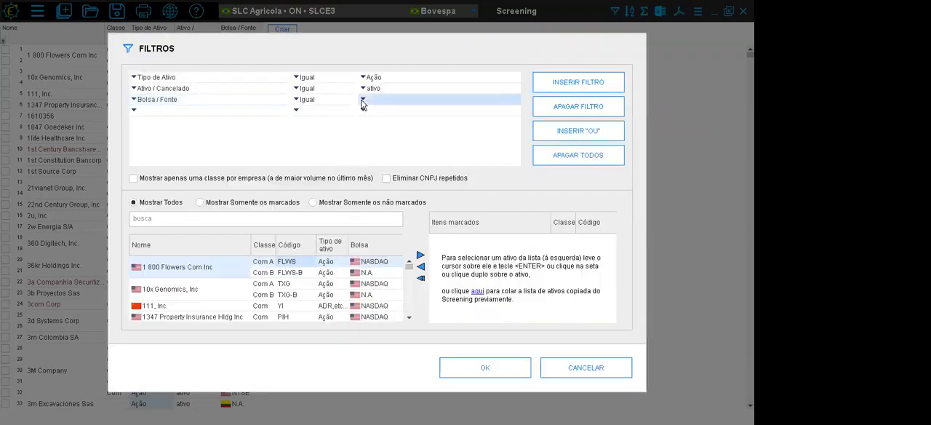
pyautogui.click(299, 137)
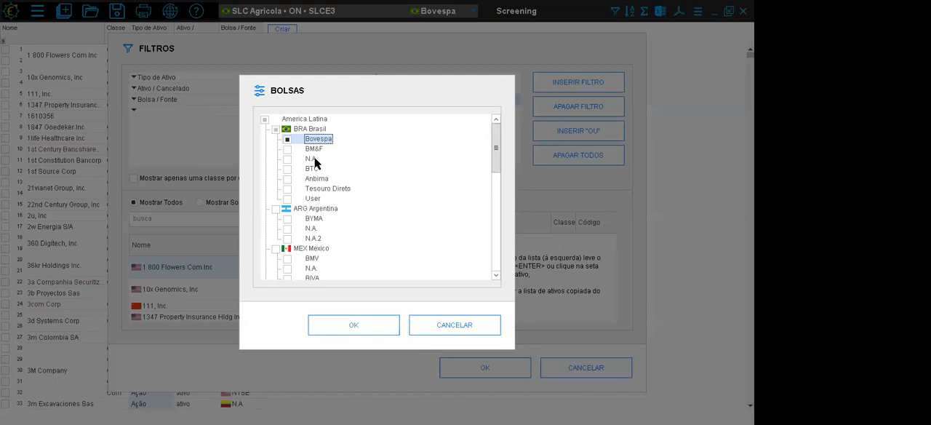
pyautogui.click(353, 325)
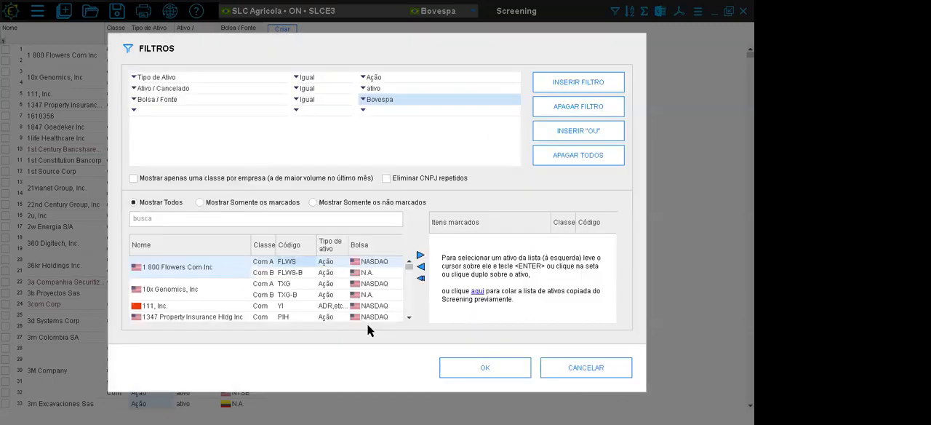
pyautogui.click(484, 368)
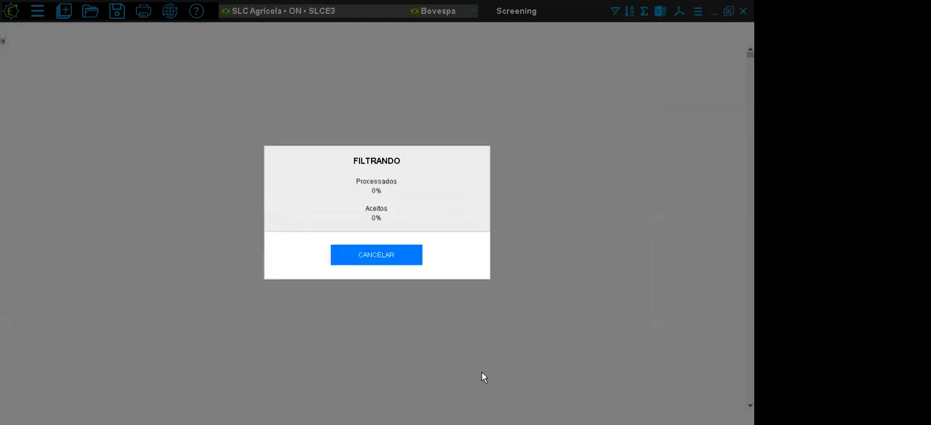
# - Check the three filtered columns down to the last asset, then return to the start of the list
pyautogui.click(147, 38)
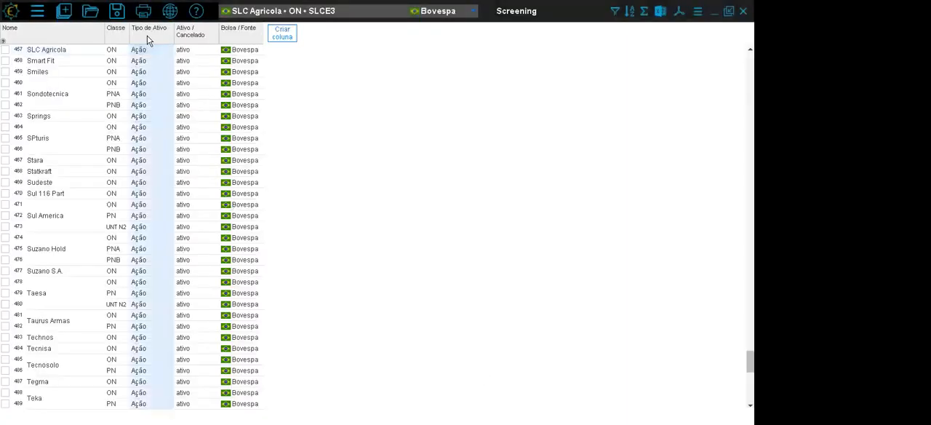
pyautogui.click(239, 35)
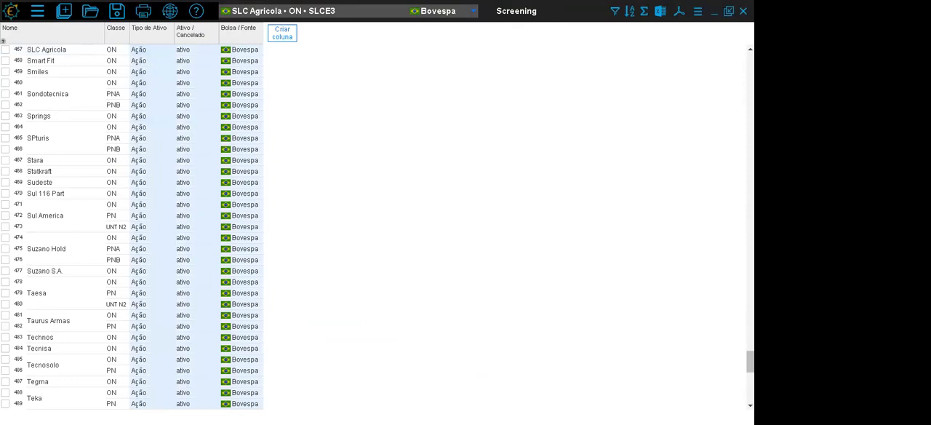
pyautogui.press('End')
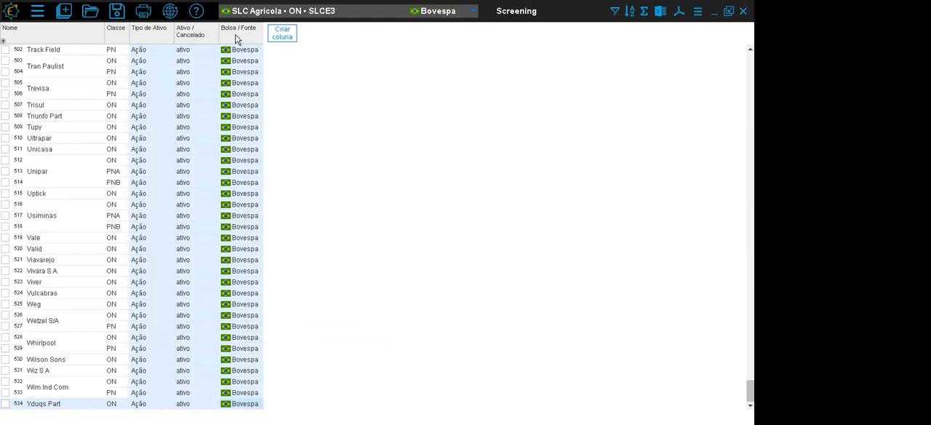
pyautogui.moveTo(750, 390); pyautogui.dragTo(750, 64)
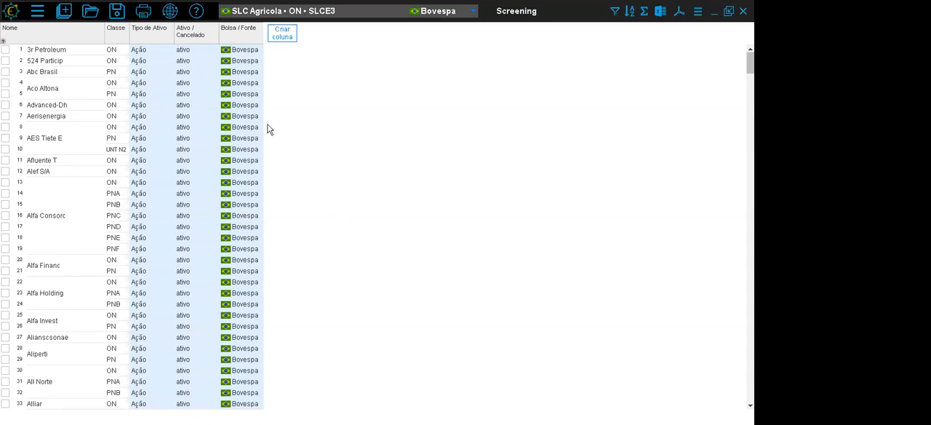
# - Hide the Bolsa / Fonte, Ativo / Cancelado and Tipo de Ativo columns
pyautogui.rightClick(237, 30)
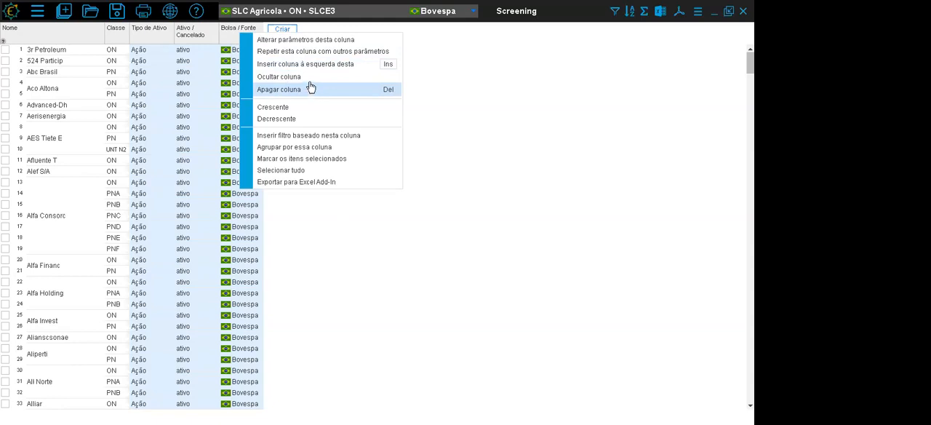
pyautogui.click(307, 78)
pyautogui.rightClick(206, 35)
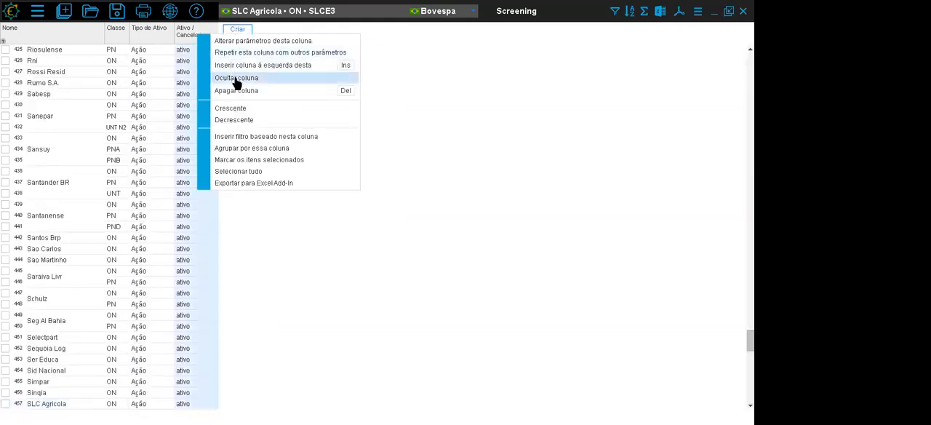
pyautogui.click(237, 80)
pyautogui.rightClick(162, 33)
pyautogui.click(204, 79)
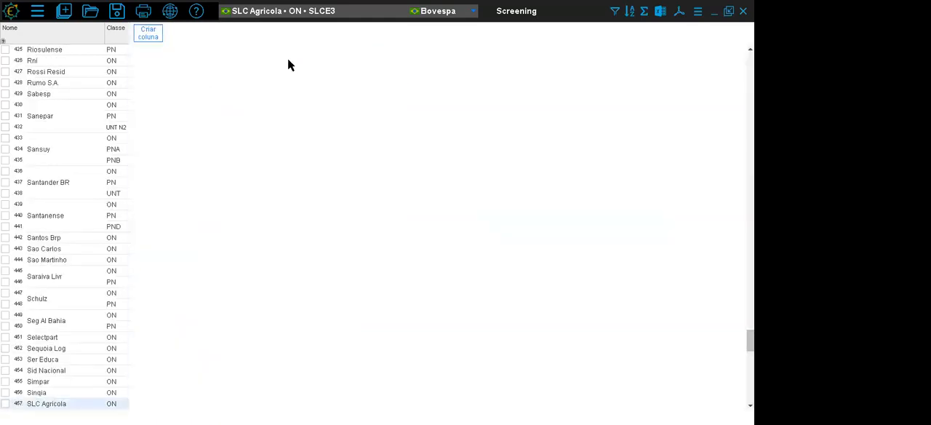
# - Redisplay the Ativo / Cancelado column in the screening and hide it again
pyautogui.click(697, 12)
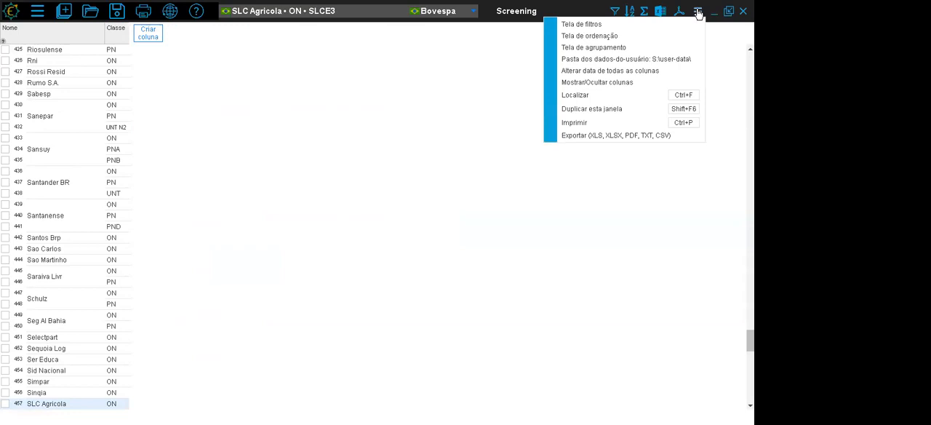
pyautogui.click(685, 82)
pyautogui.click(276, 149)
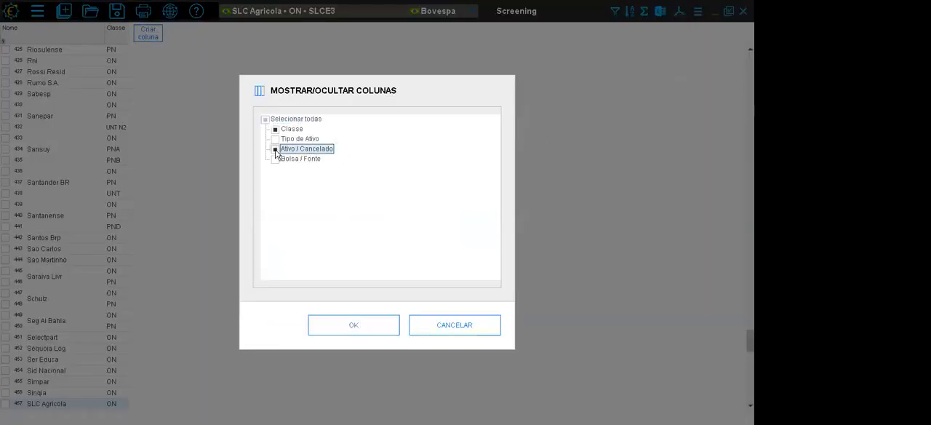
pyautogui.click(344, 327)
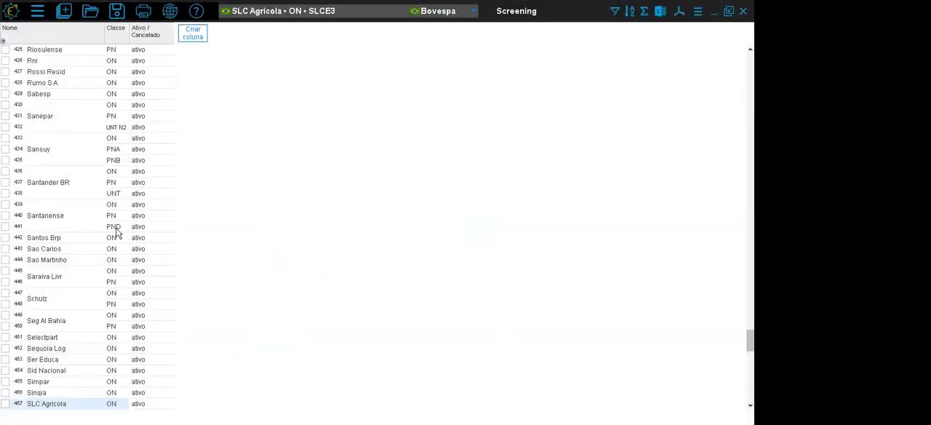
pyautogui.rightClick(166, 34)
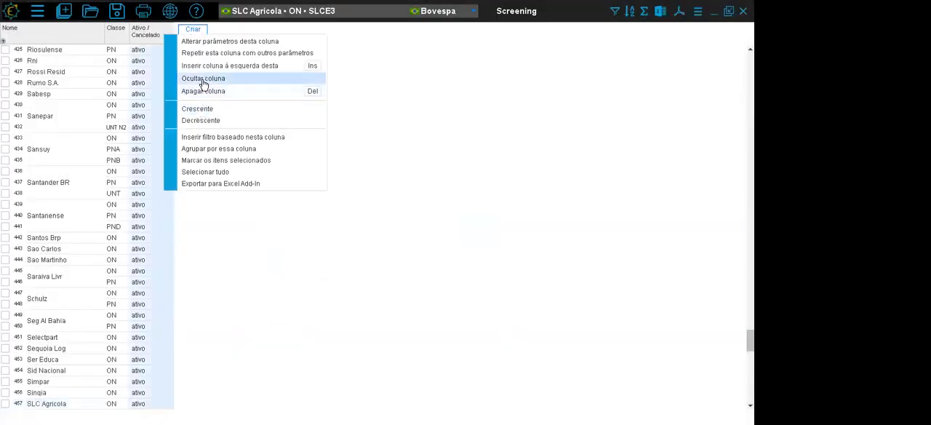
pyautogui.click(204, 78)
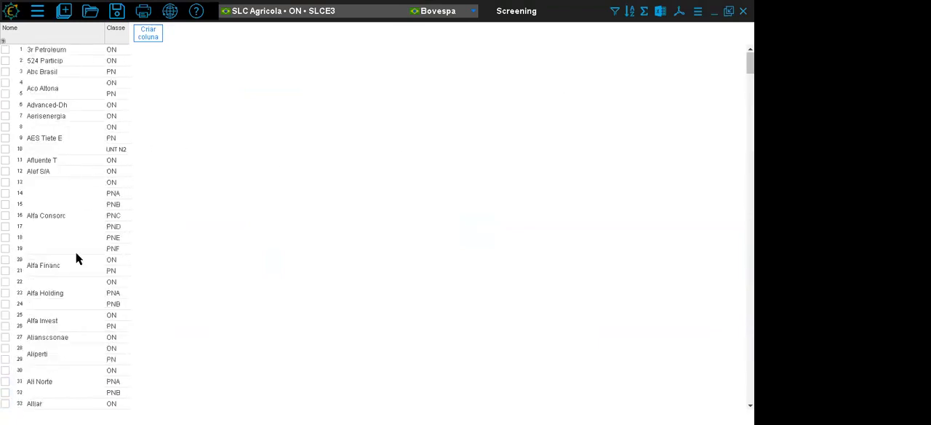
# - Add an Ativo total column from the financial statements with the most recent date and select its Alfa Consorc values
pyautogui.click(116, 184)
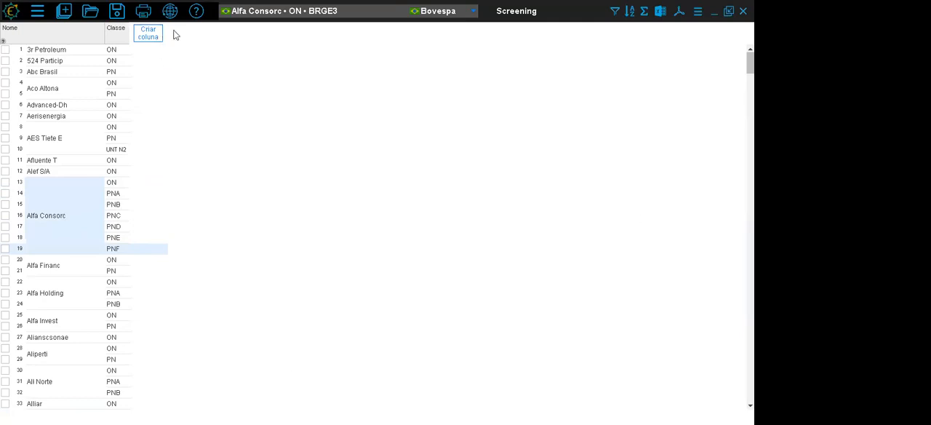
pyautogui.click(150, 35)
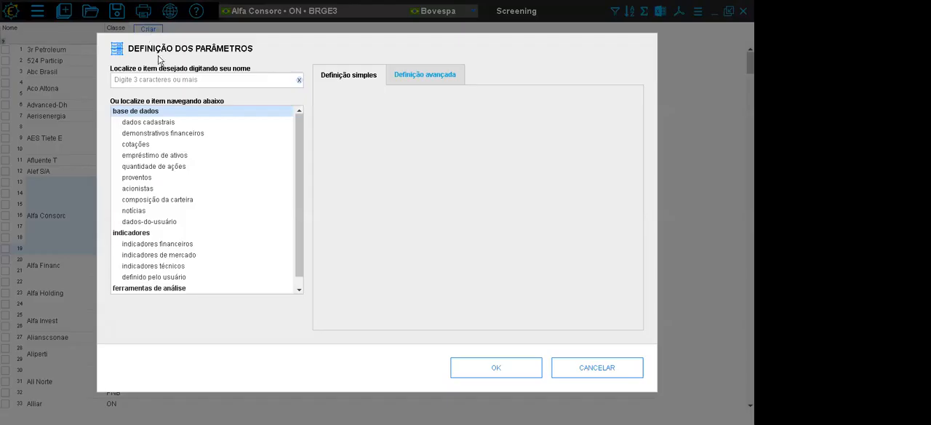
pyautogui.click(162, 138)
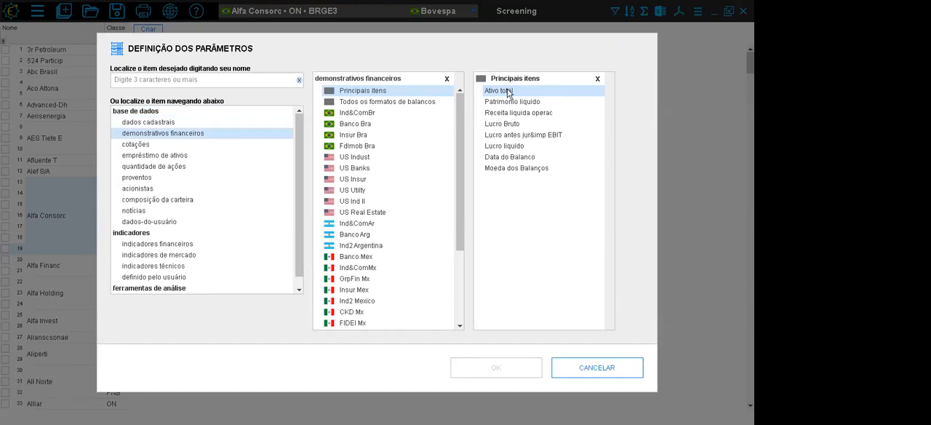
pyautogui.doubleClick(508, 92)
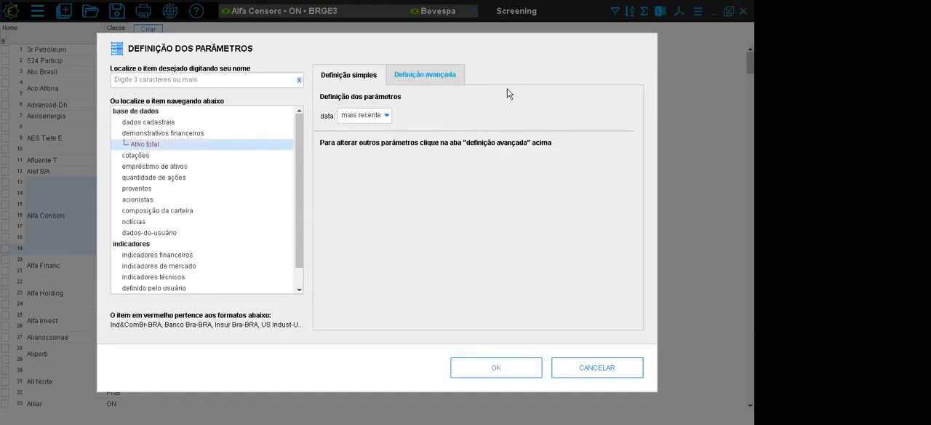
pyautogui.click(507, 370)
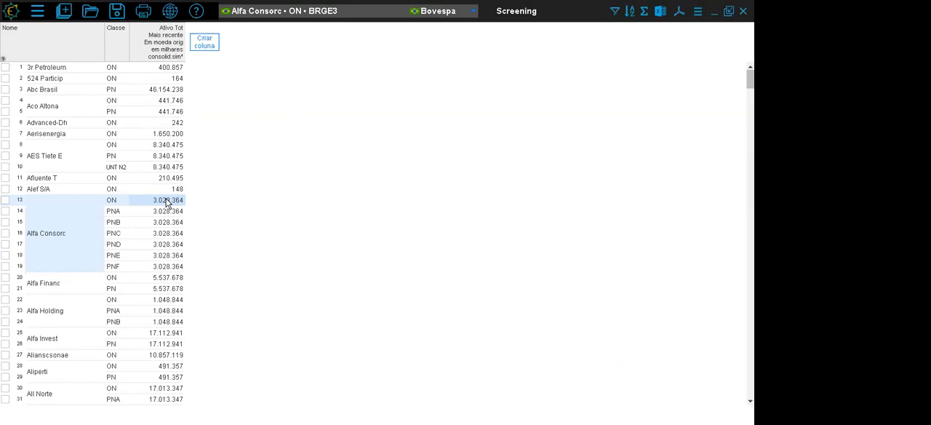
pyautogui.moveTo(167, 203); pyautogui.dragTo(168, 267)
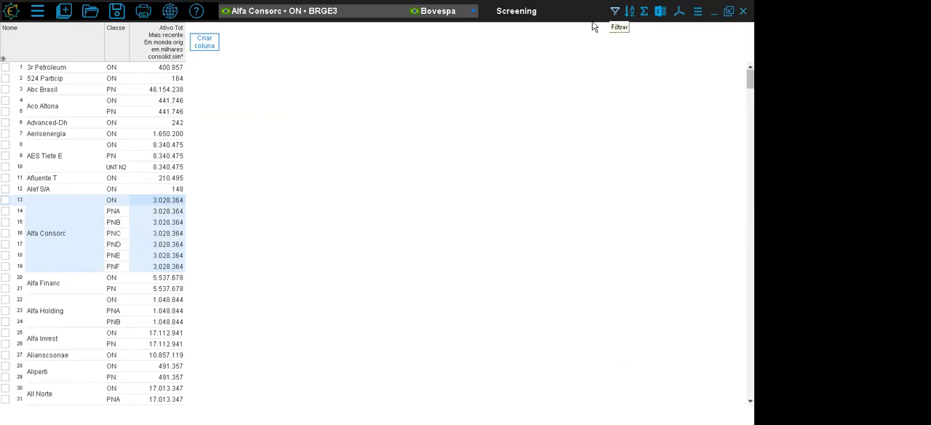
# - Filter the screening to one class per company, the one with the highest volume in the last month
pyautogui.rightClick(168, 41)
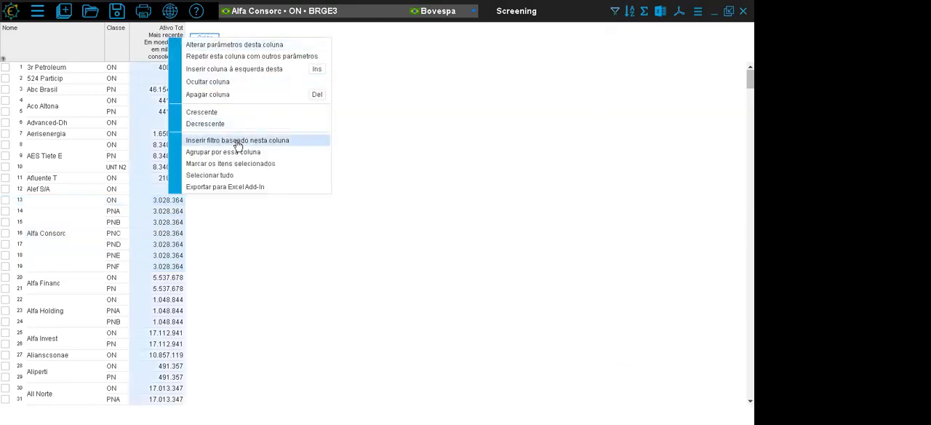
pyautogui.click(601, 45)
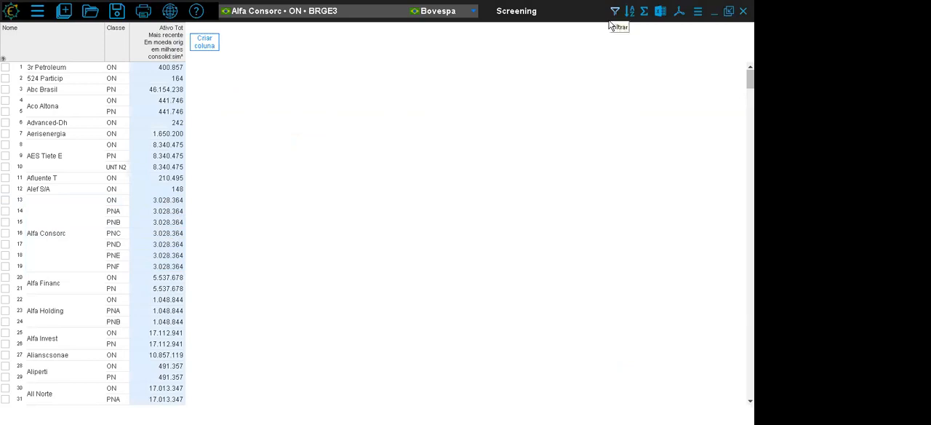
pyautogui.click(614, 11)
pyautogui.click(172, 180)
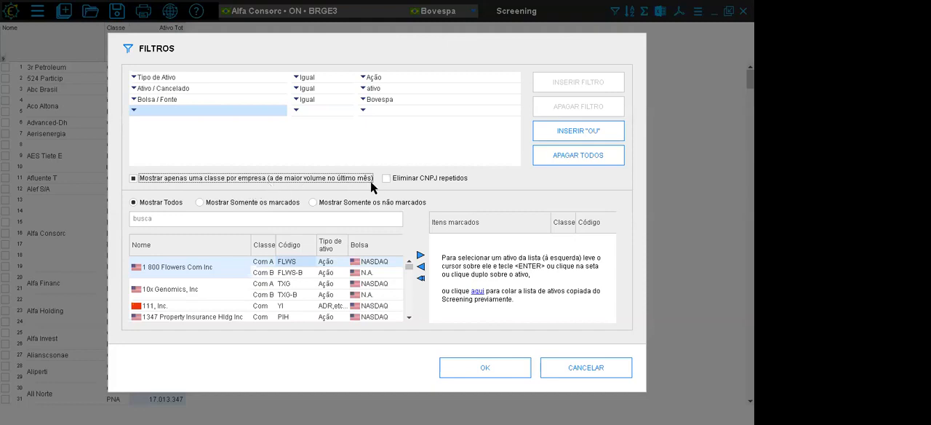
pyautogui.click(490, 368)
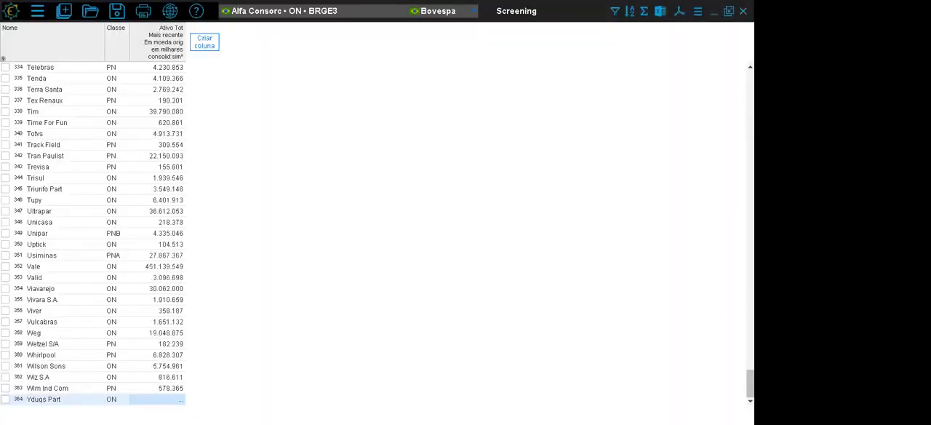
pyautogui.scroll(20, 221, 210)
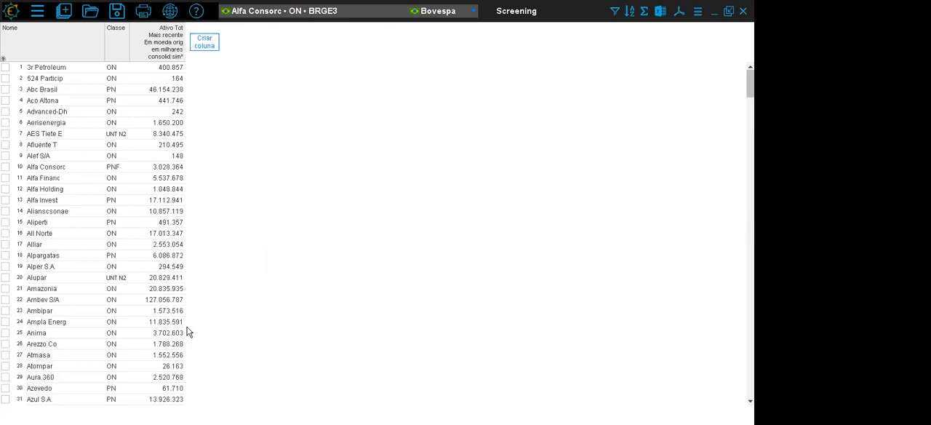
# - Hide the Classe column and sort the companies by Ativo total in descending order
pyautogui.rightClick(113, 44)
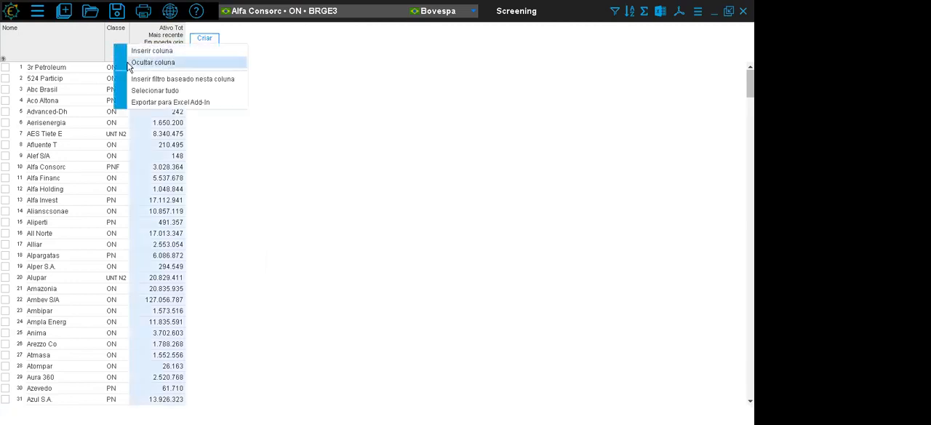
pyautogui.click(120, 62)
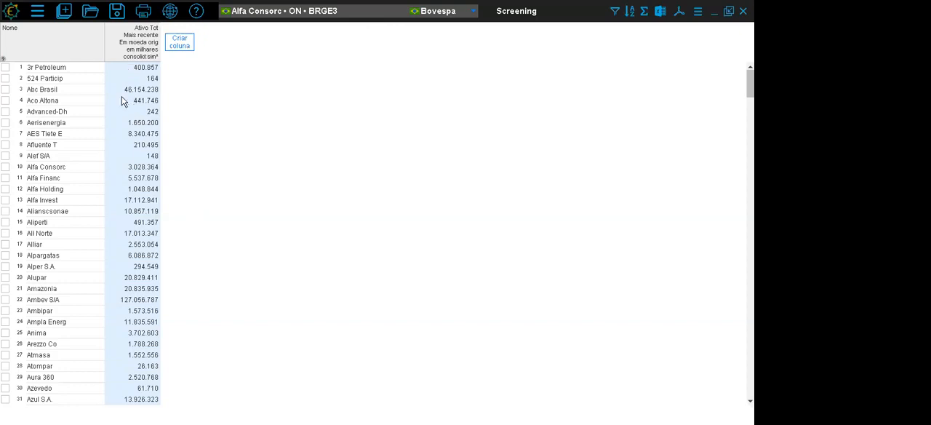
pyautogui.rightClick(137, 45)
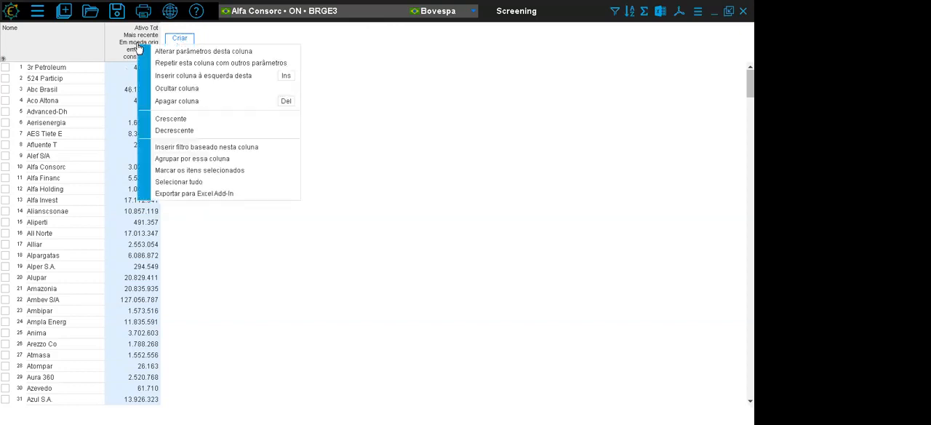
pyautogui.click(192, 133)
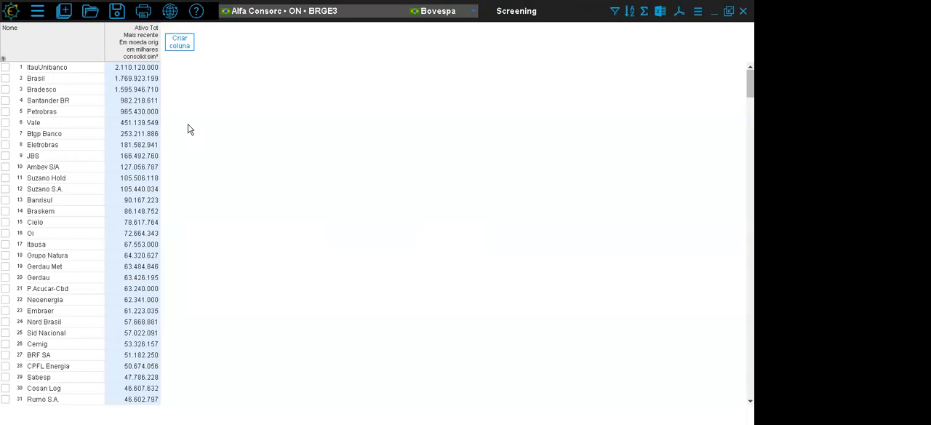
# - Check the Ativo total values of the first four companies in the sorted list
pyautogui.rightClick(144, 40)
pyautogui.click(203, 209)
pyautogui.click(131, 70)
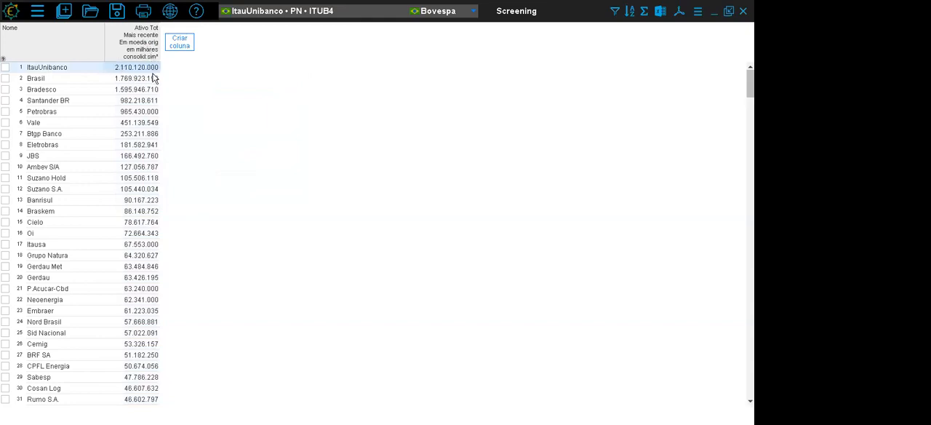
pyautogui.click(145, 79)
pyautogui.click(144, 91)
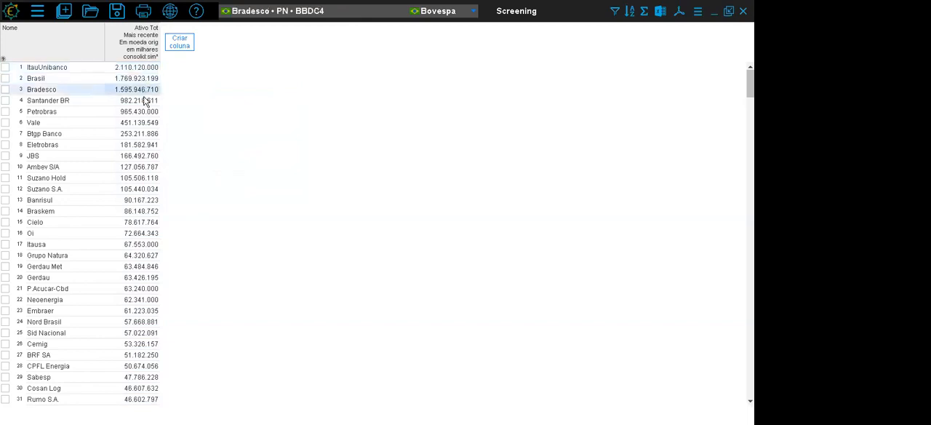
pyautogui.click(144, 102)
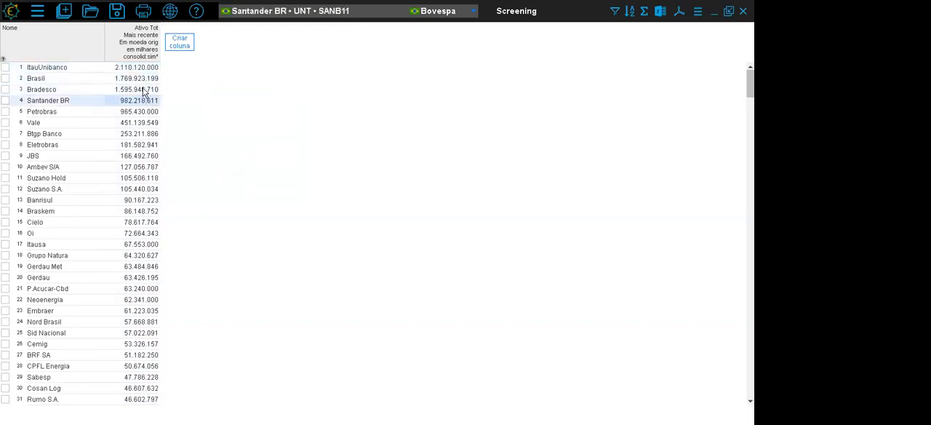
# - Add a Subsetor Bovespa column from the registration data of Brazilian shares (Ações)
pyautogui.click(182, 45)
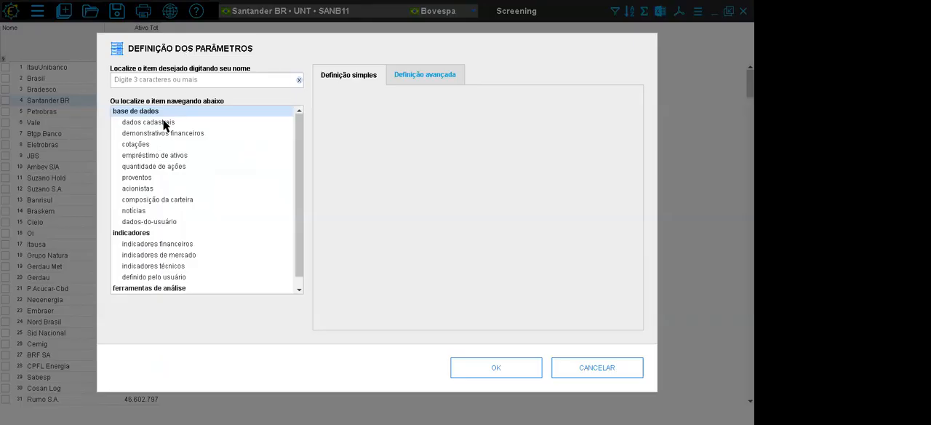
pyautogui.click(162, 125)
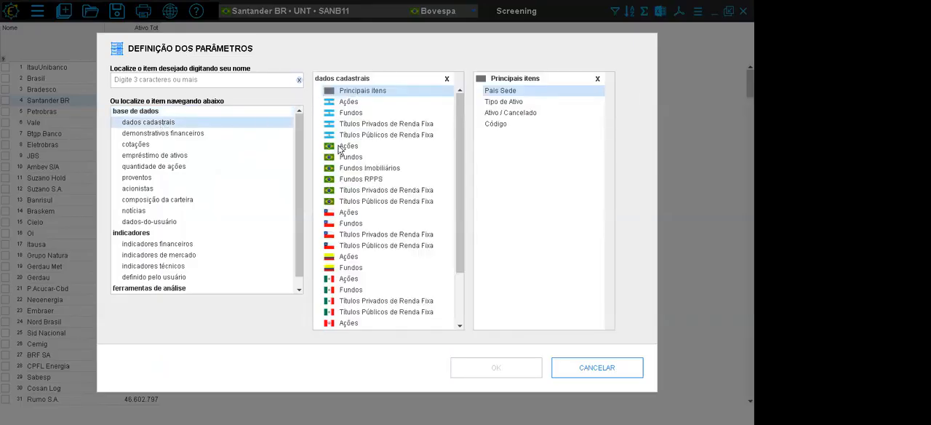
pyautogui.click(340, 148)
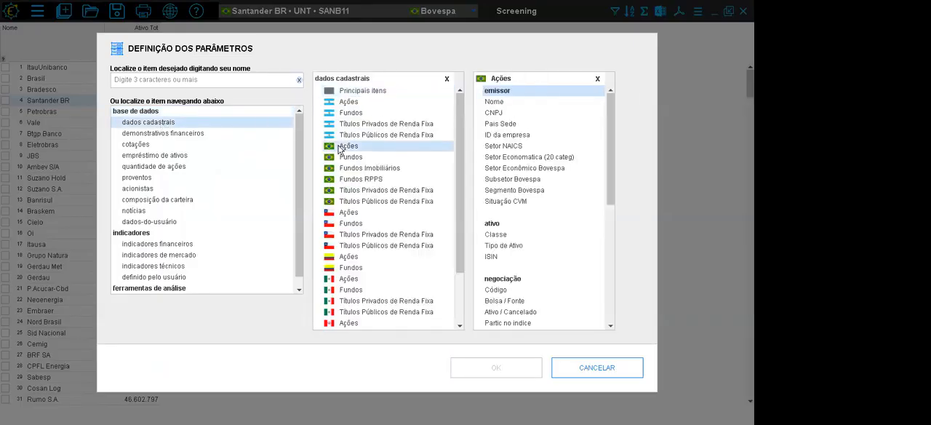
pyautogui.doubleClick(524, 179)
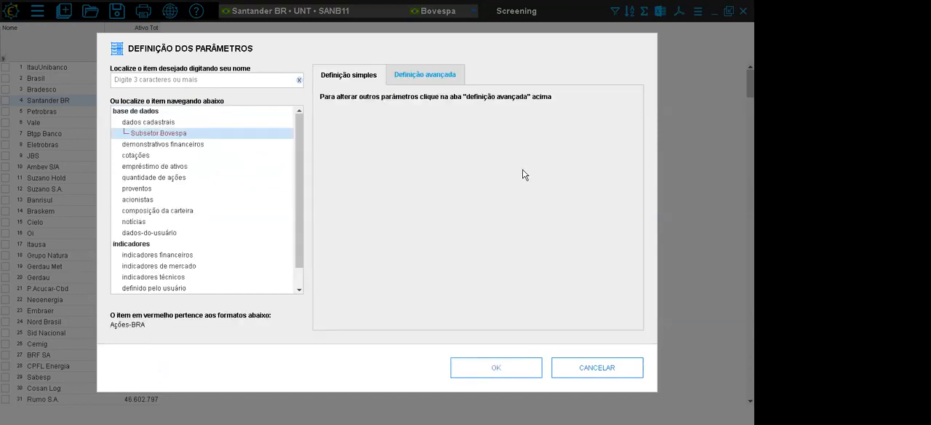
pyautogui.click(524, 366)
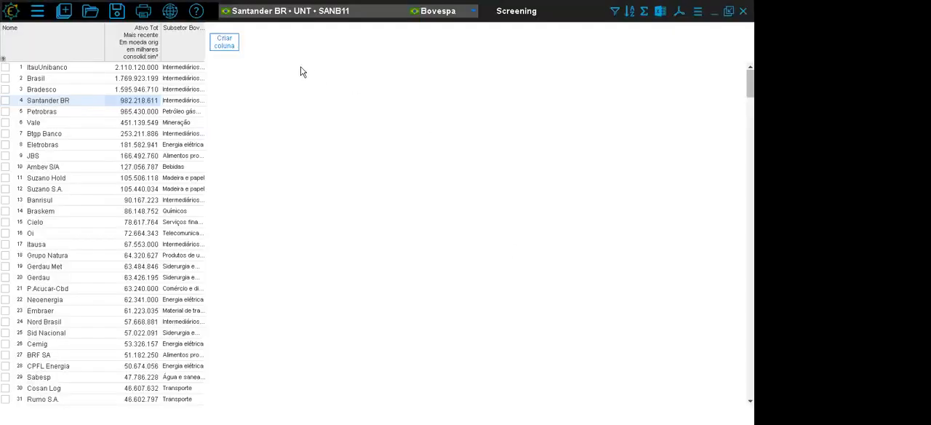
# - Widen the Subsetor Bovespa column to fit the full names and sort the list by it in ascending order
pyautogui.moveTo(205, 42); pyautogui.dragTo(276, 42)
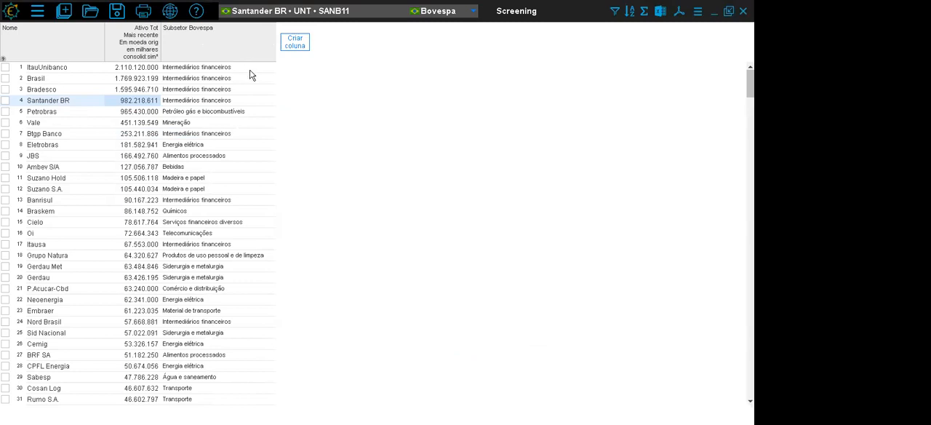
pyautogui.rightClick(214, 45)
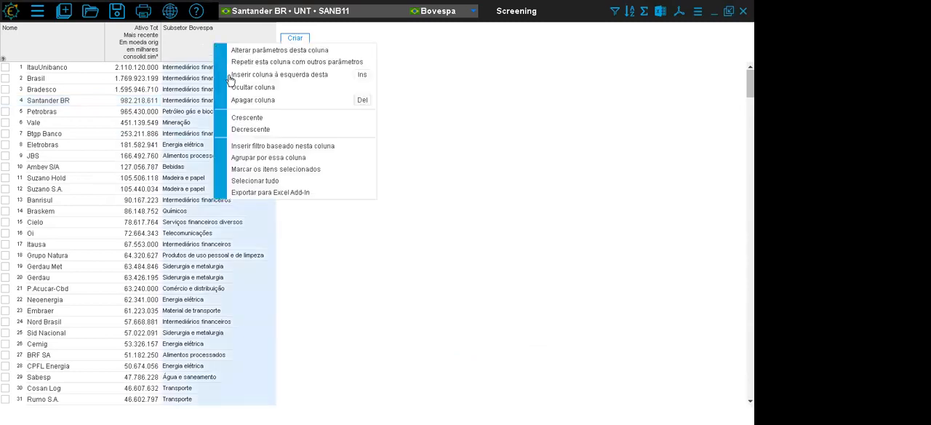
pyautogui.click(248, 119)
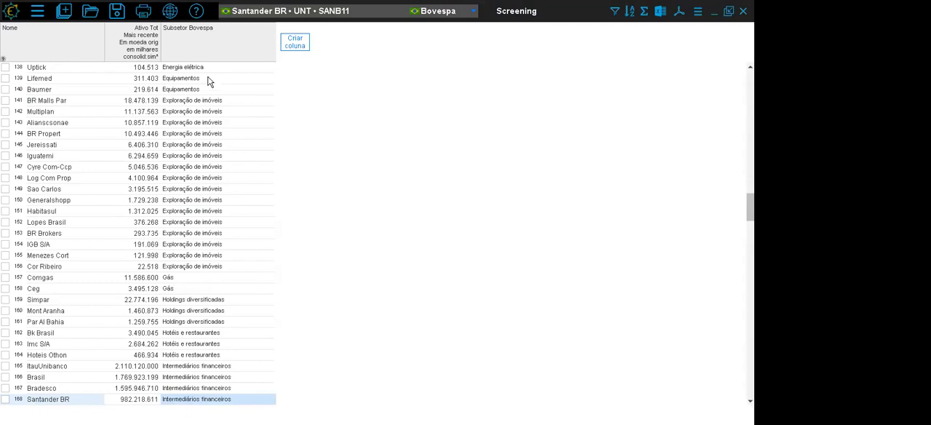
# - Insert a filter condition based on the Subsetor Bovespa column, equal to Energia elétrica
pyautogui.rightClick(219, 49)
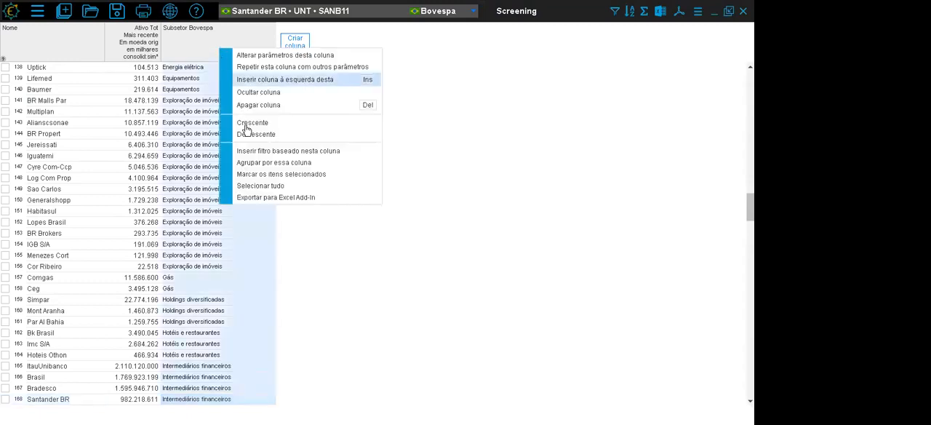
pyautogui.click(257, 154)
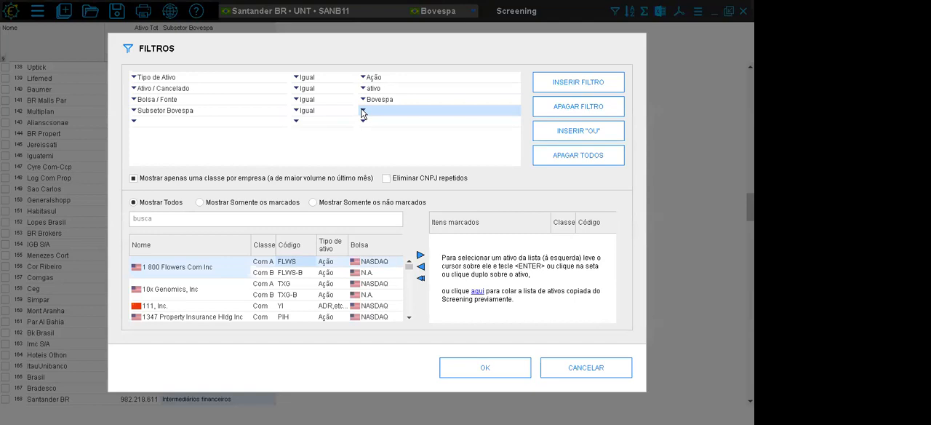
pyautogui.click(362, 111)
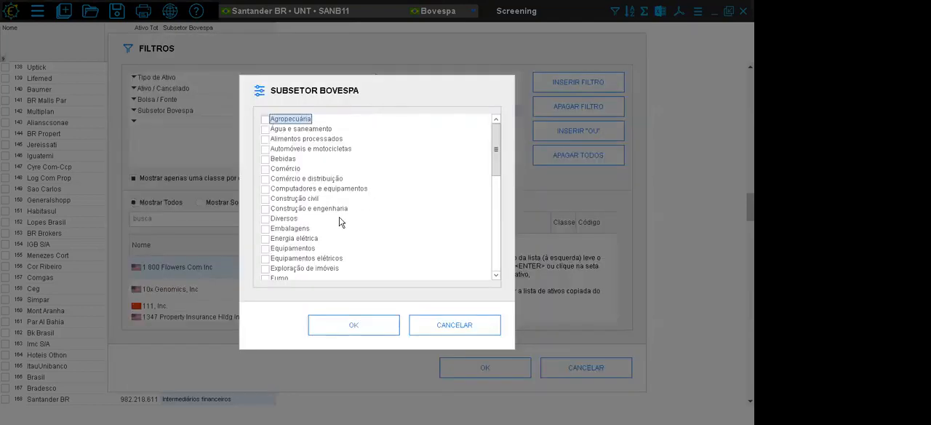
pyautogui.click(294, 239)
pyautogui.click(370, 322)
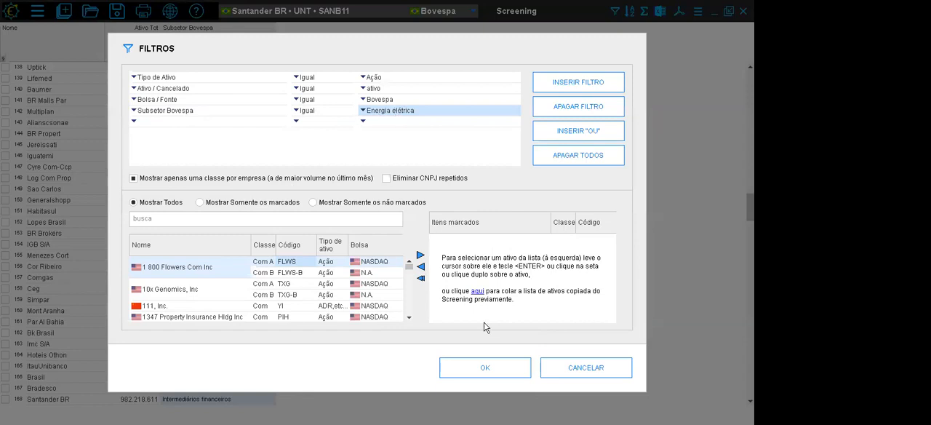
# - Apply the Energia elétrica filter and narrow the Subsetor Bovespa column to fit its contents
pyautogui.click(488, 366)
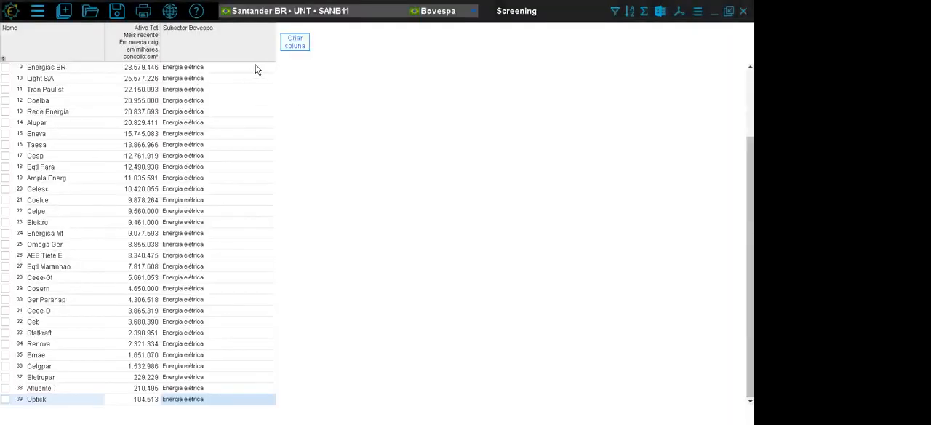
pyautogui.moveTo(274, 40); pyautogui.dragTo(220, 39)
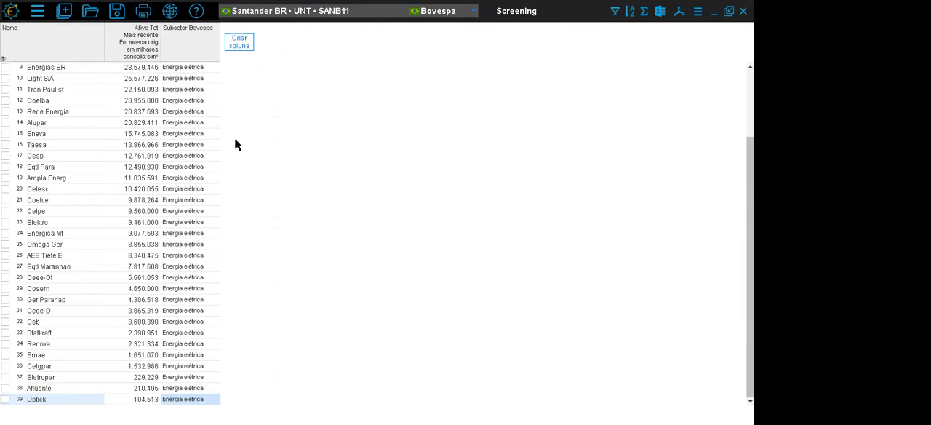
# - Start a new column from the financial statements and compare the items in the Ind&ComBr, Banco Bra, Insur Bra and FdImob Bra formats
pyautogui.click(245, 48)
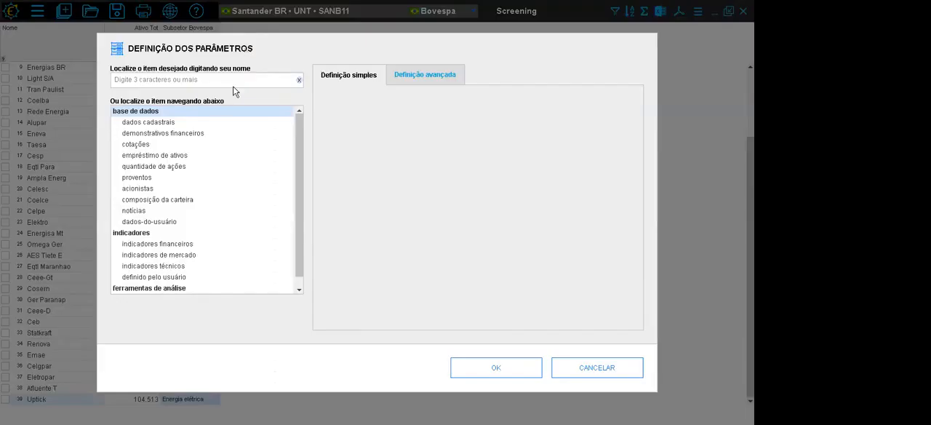
pyautogui.click(180, 135)
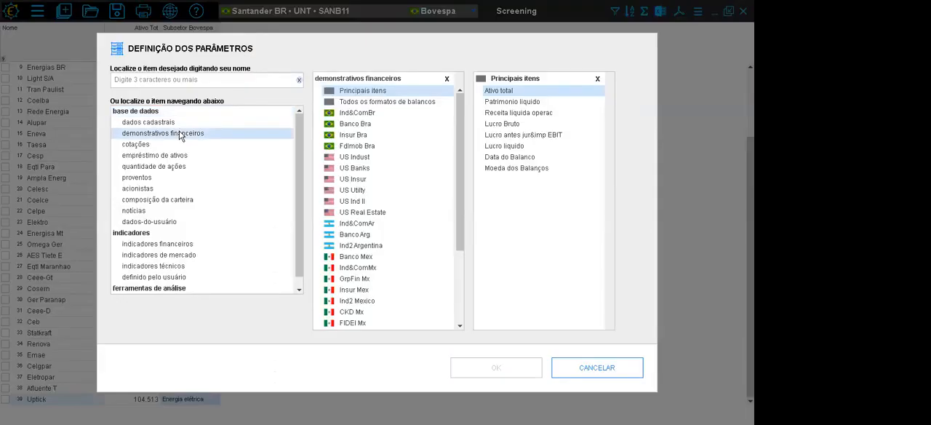
pyautogui.click(358, 113)
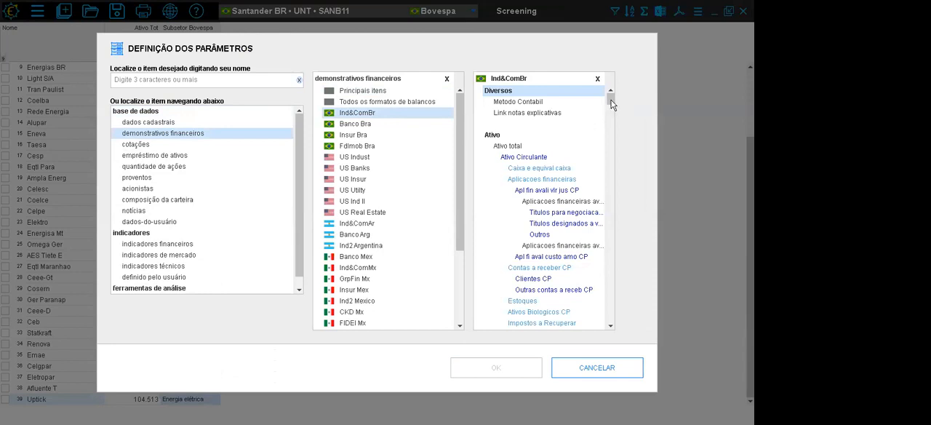
pyautogui.moveTo(609, 103); pyautogui.dragTo(613, 209)
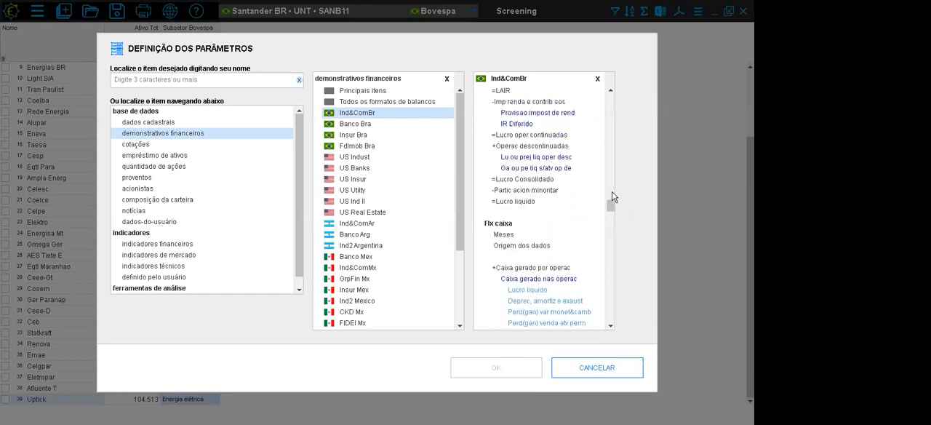
pyautogui.click(362, 125)
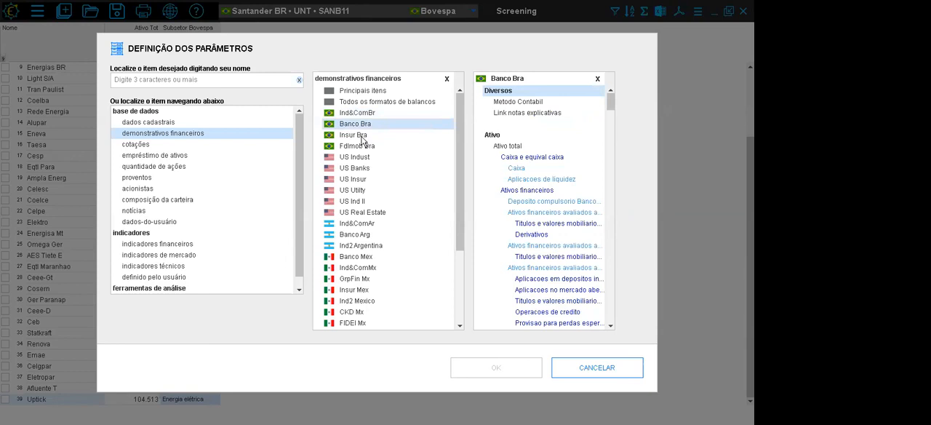
pyautogui.click(359, 136)
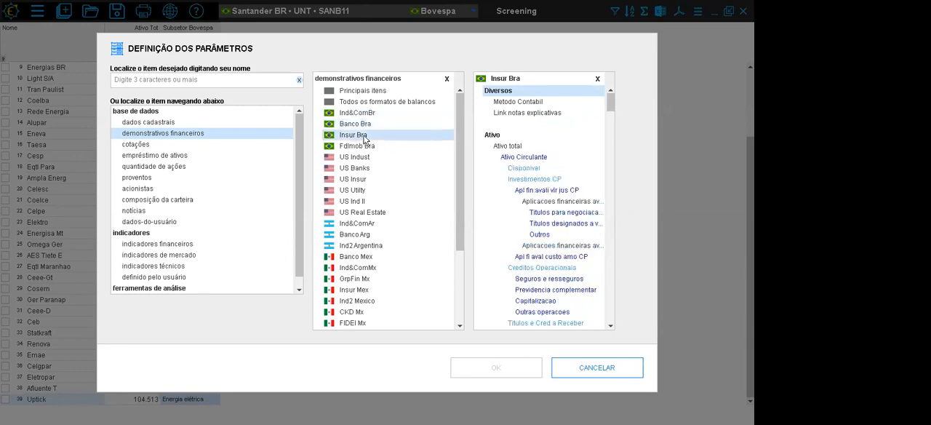
pyautogui.click(365, 149)
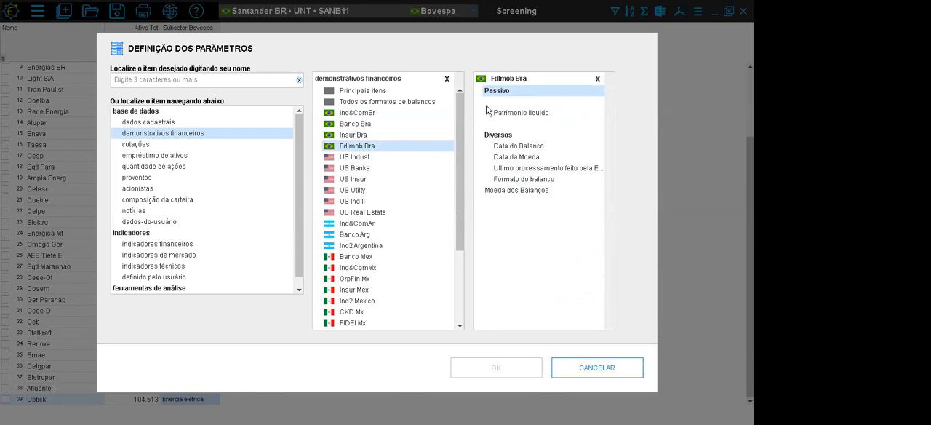
pyautogui.click(358, 113)
pyautogui.click(357, 124)
pyautogui.click(358, 135)
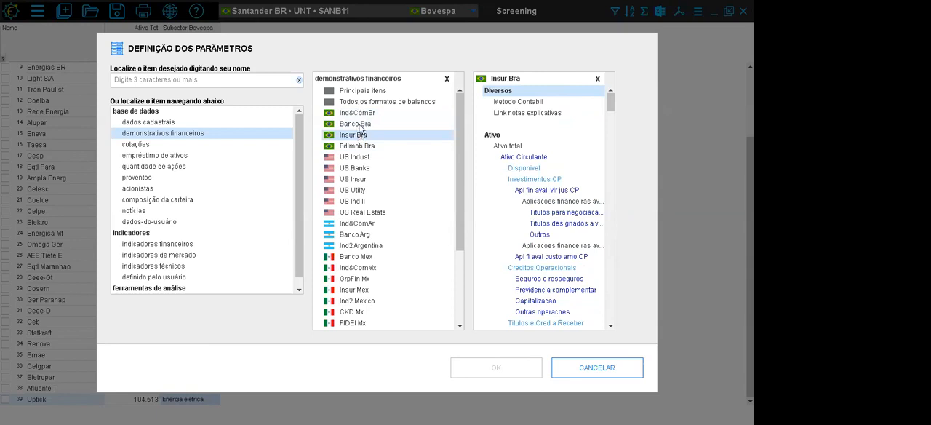
pyautogui.click(358, 125)
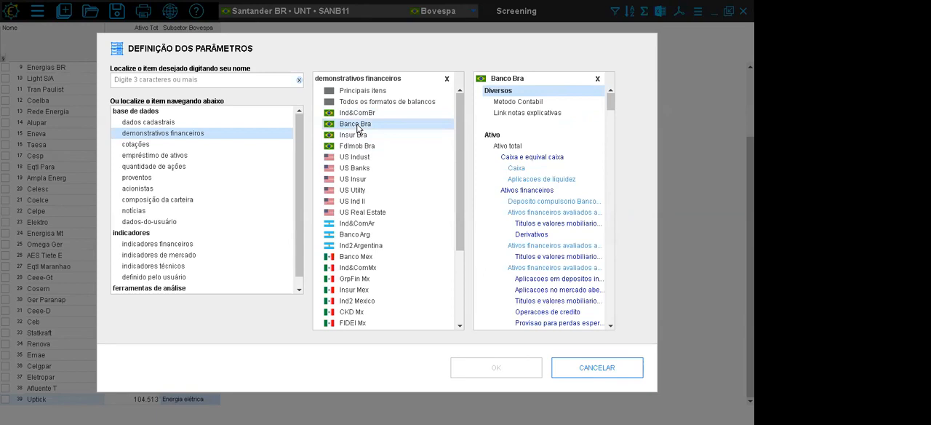
pyautogui.click(353, 136)
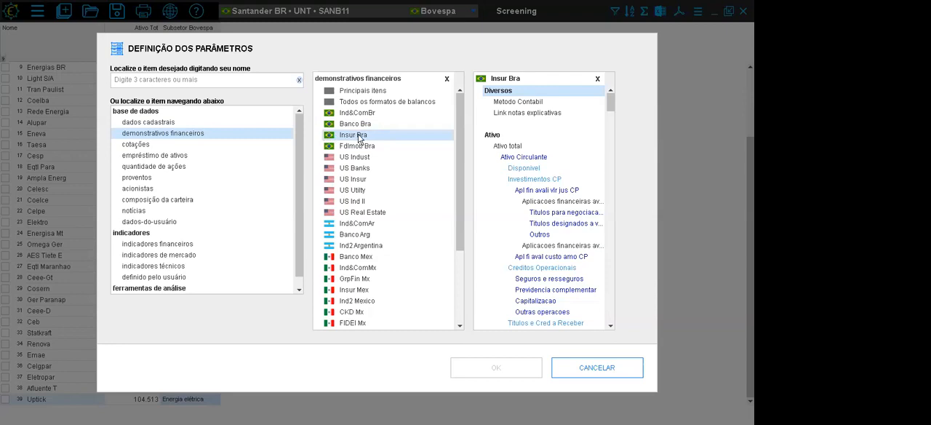
pyautogui.click(359, 125)
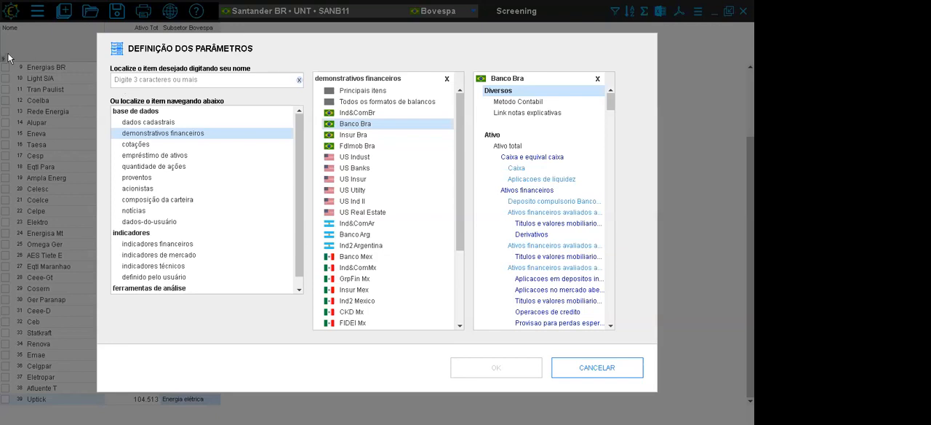
pyautogui.click(357, 114)
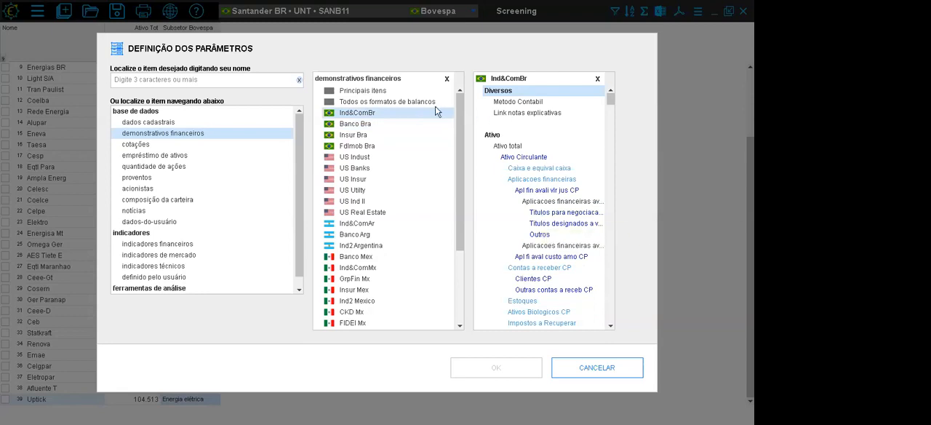
# - Create the column with the Ativos financeiros item from the Banco Bra statement format
pyautogui.click(358, 125)
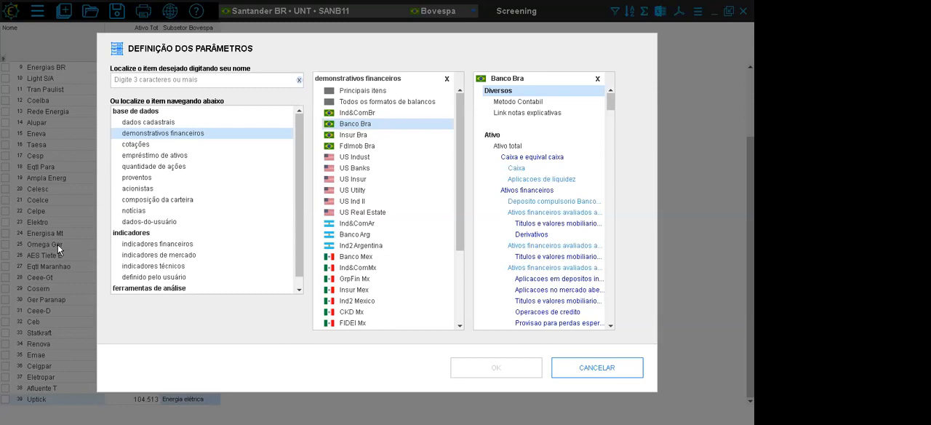
pyautogui.doubleClick(538, 192)
pyautogui.click(501, 367)
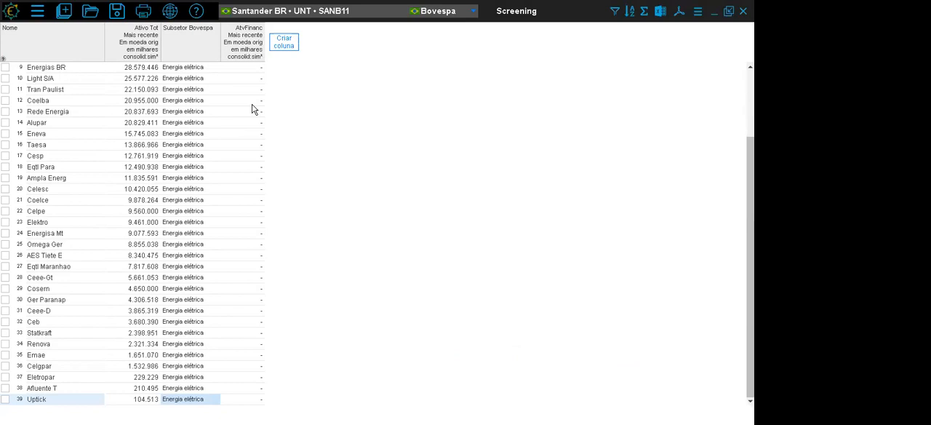
# - Change the parameters of the Ativos financeiros column to use Receita líquida operac from the Ind&ComBr income statement
pyautogui.click(250, 53)
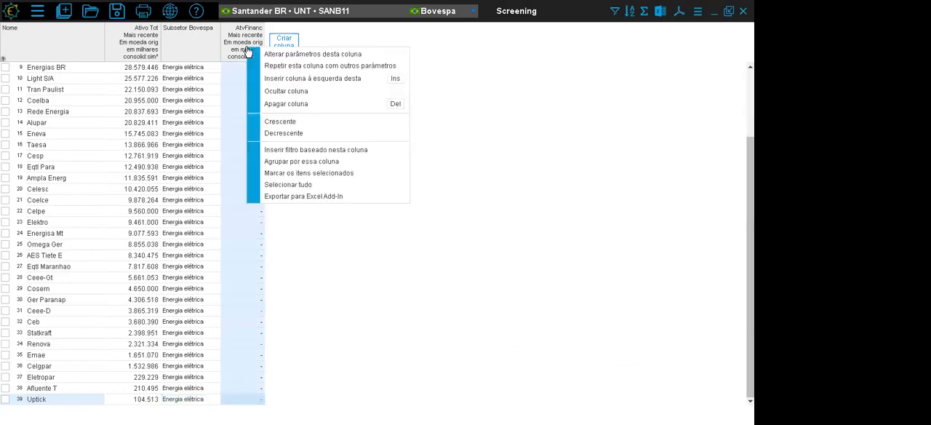
pyautogui.click(283, 56)
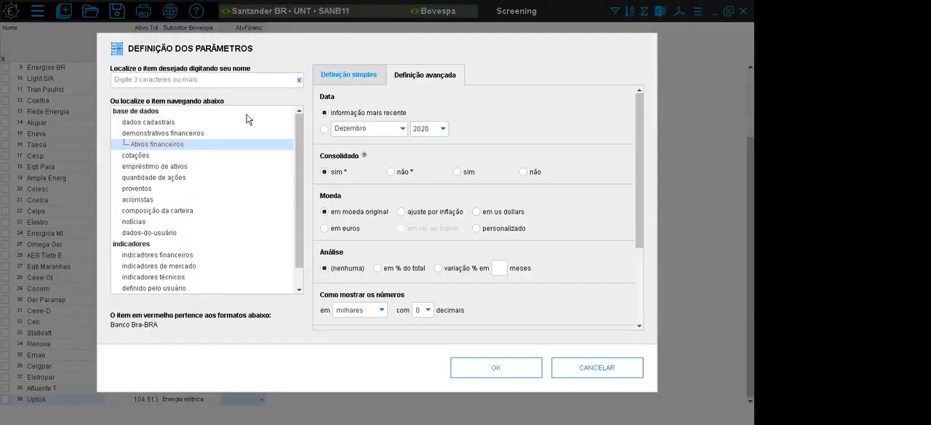
pyautogui.click(175, 133)
pyautogui.click(351, 114)
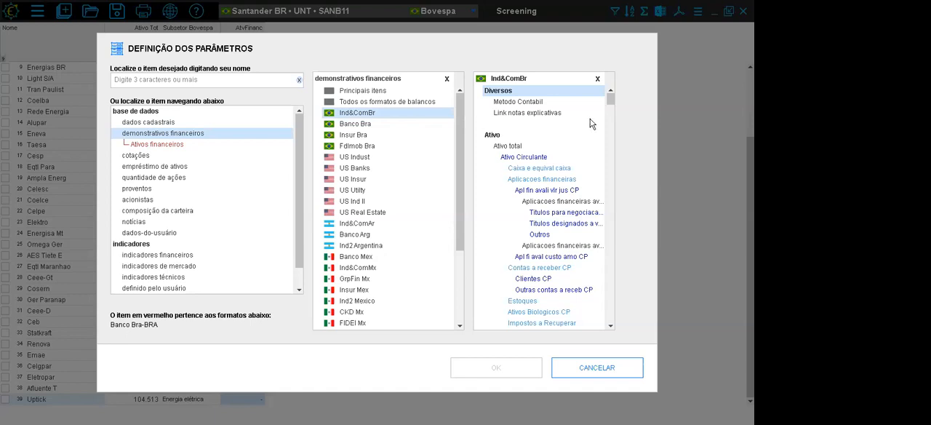
pyautogui.moveTo(610, 100); pyautogui.dragTo(614, 186)
pyautogui.scroll(-5, 614, 188)
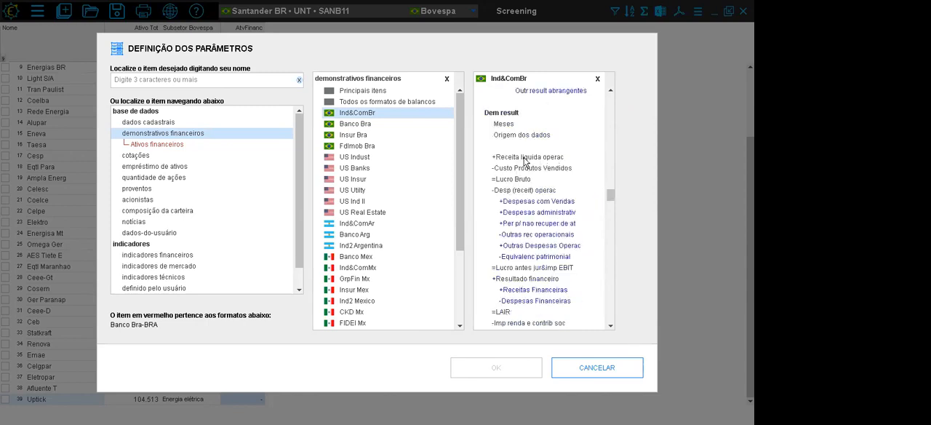
pyautogui.click(524, 158)
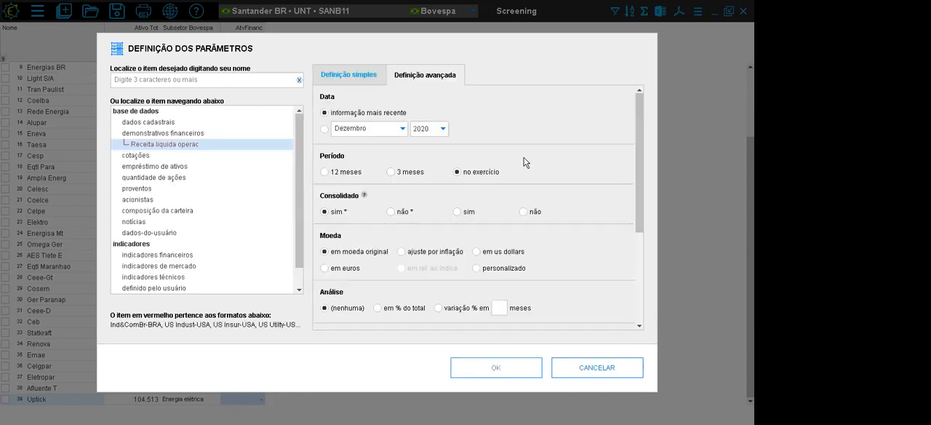
# - Review the advanced settings of the revenue column, set its period to 12 meses in moeda original, and apply
pyautogui.click(352, 77)
pyautogui.click(427, 78)
pyautogui.scroll(-3, 636, 146)
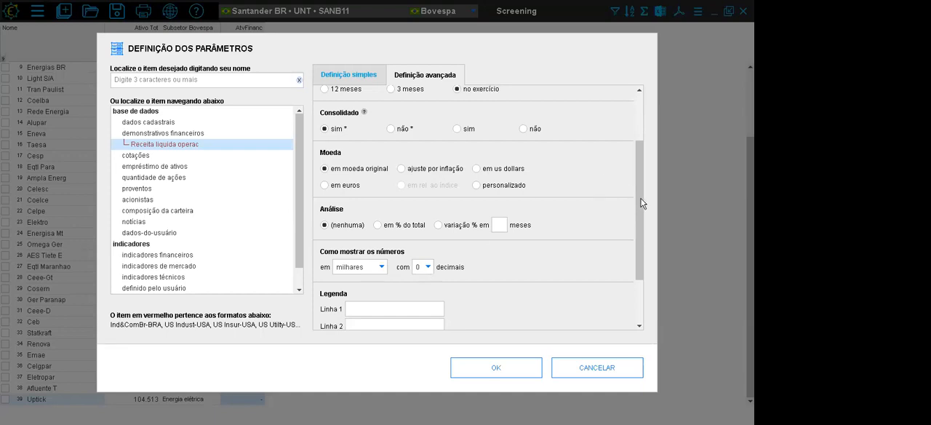
pyautogui.moveTo(643, 204); pyautogui.dragTo(640, 142)
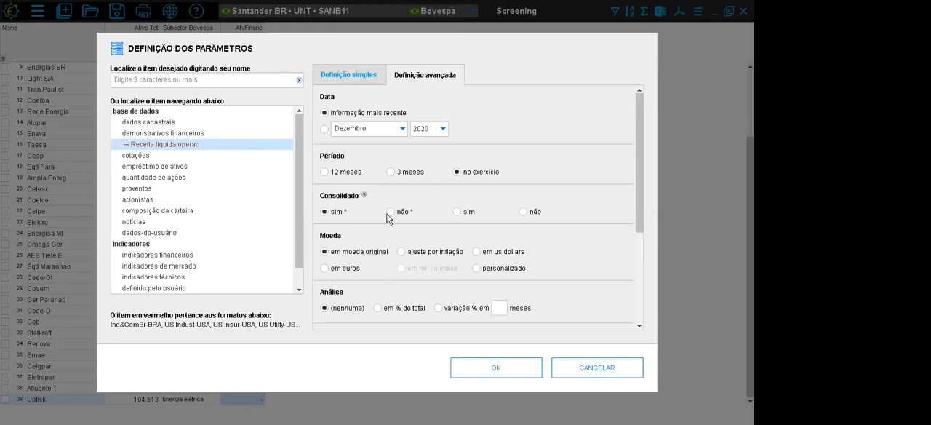
pyautogui.click(324, 172)
pyautogui.click(407, 250)
pyautogui.click(347, 253)
pyautogui.click(497, 367)
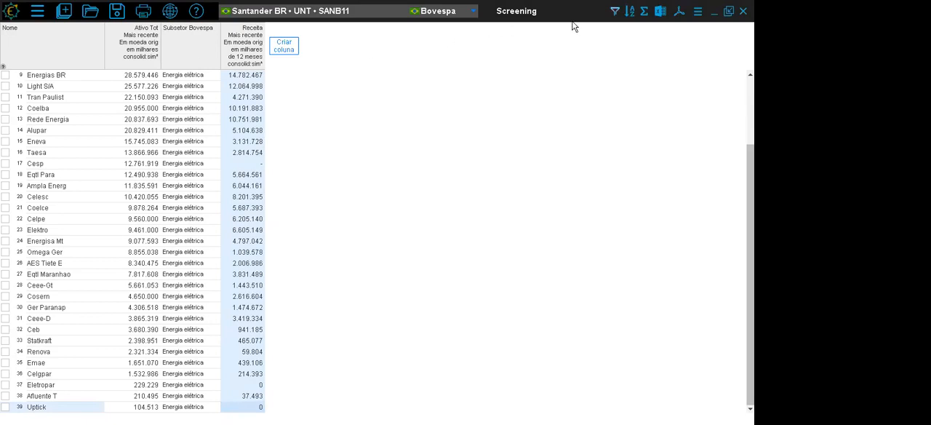
# - Change the Subsetor Bovespa filter condition's comparison to Diferente
pyautogui.click(615, 11)
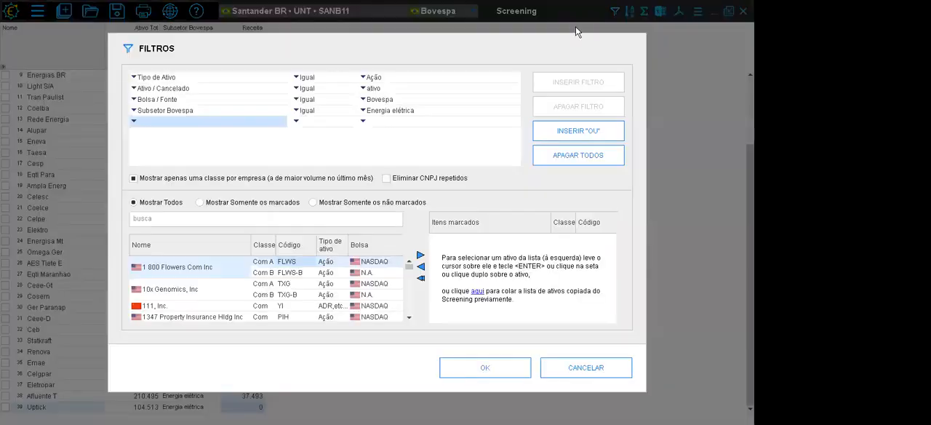
pyautogui.click(298, 112)
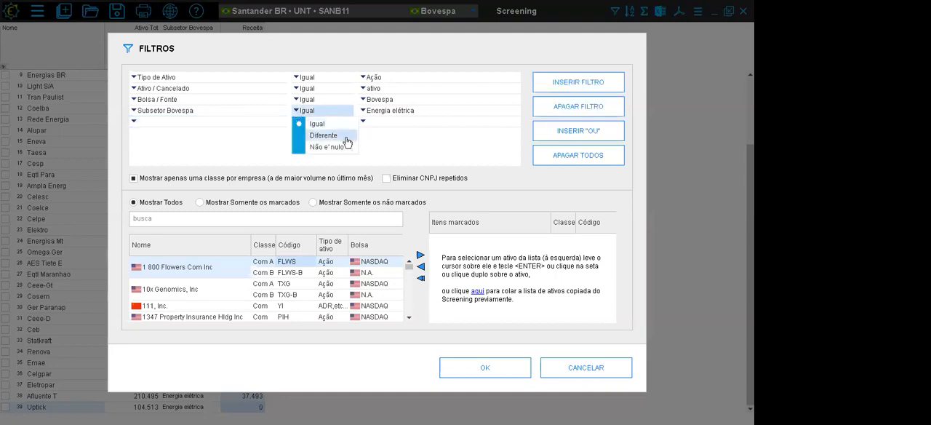
pyautogui.click(347, 142)
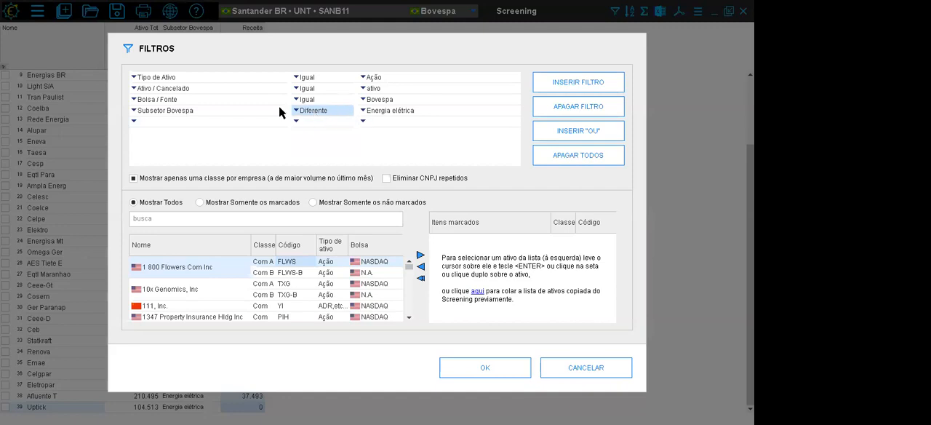
# - Look through the subsectors available for the Subsetor Bovespa filter condition and leave the selection without changes
pyautogui.click(365, 112)
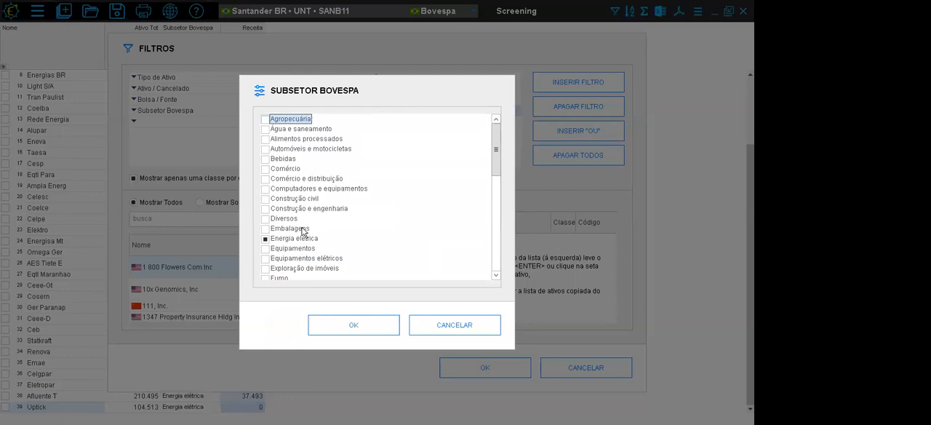
pyautogui.moveTo(492, 153); pyautogui.dragTo(490, 191)
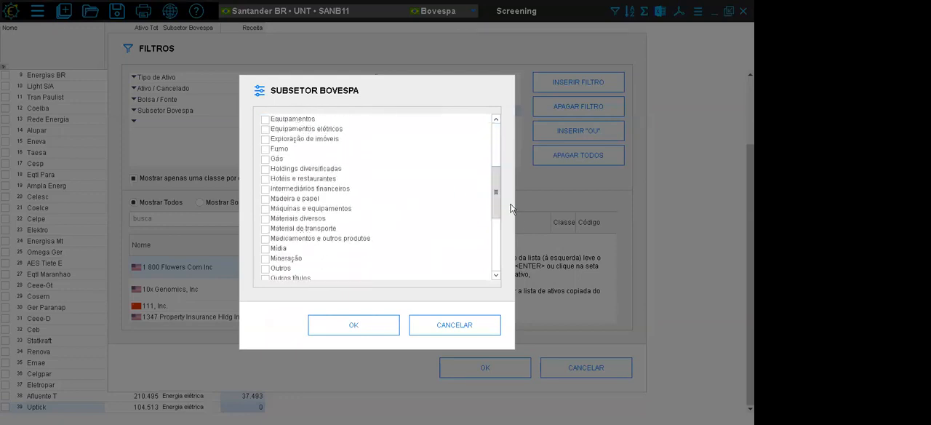
pyautogui.moveTo(495, 179); pyautogui.dragTo(500, 233)
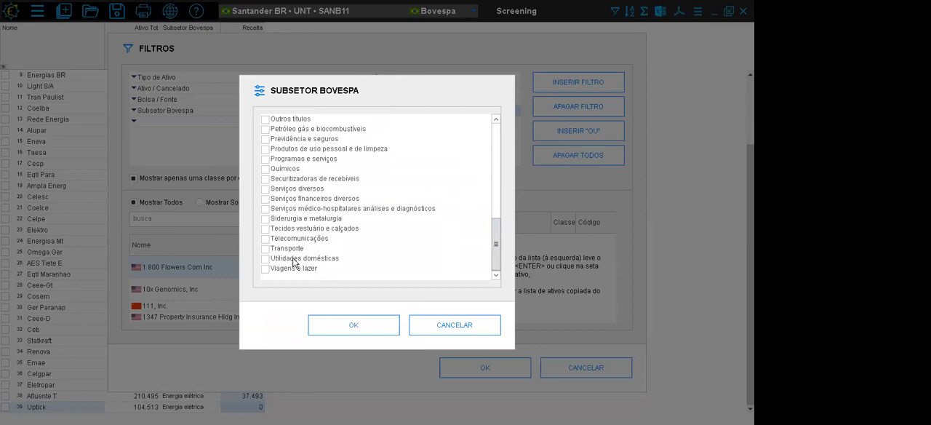
pyautogui.moveTo(495, 235); pyautogui.dragTo(494, 192)
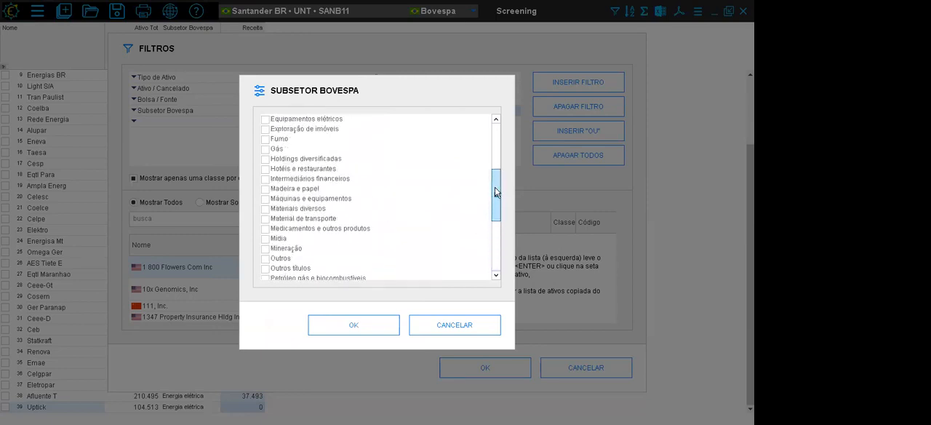
pyautogui.click(317, 179)
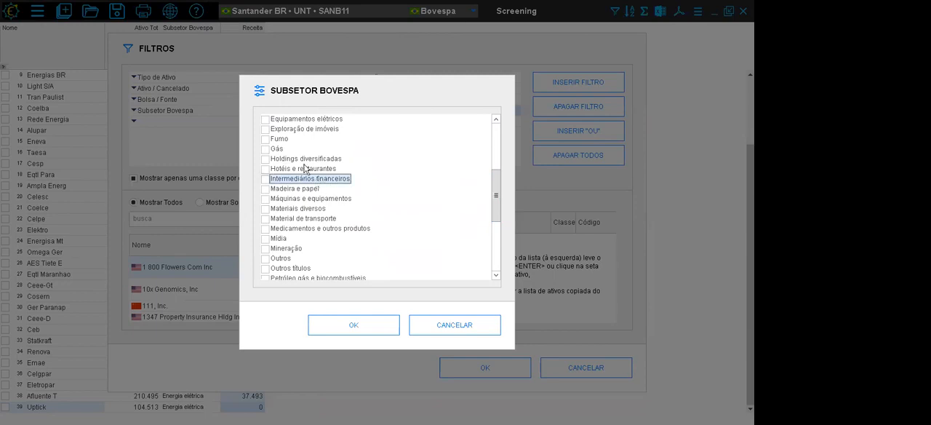
pyautogui.scroll(-3, 496, 174)
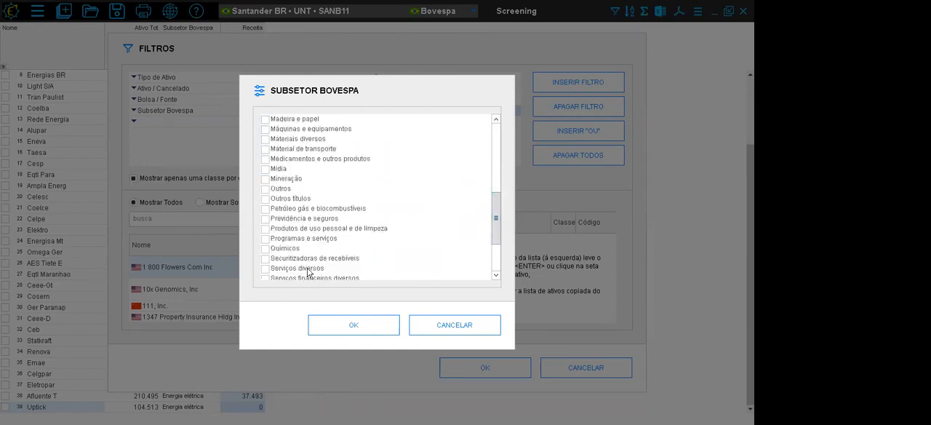
pyautogui.click(445, 325)
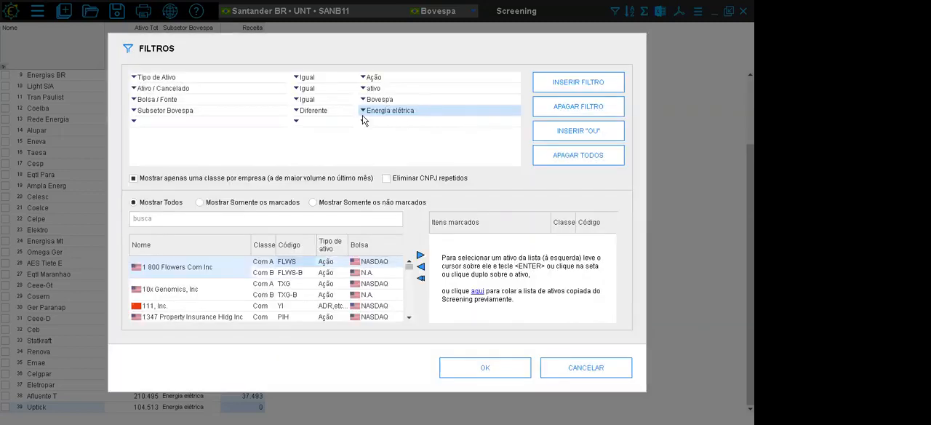
# - Set the Subsetor Bovespa condition's comparison to Igual and discard the filter changes
pyautogui.click(297, 114)
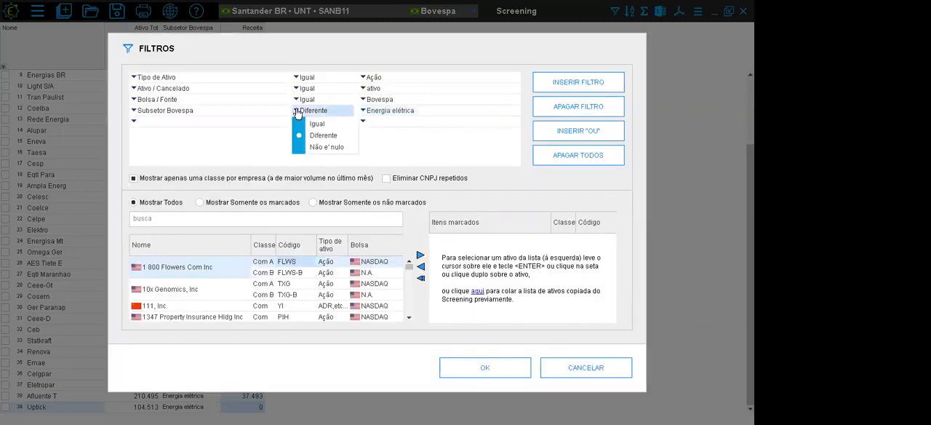
pyautogui.click(302, 122)
pyautogui.click(580, 368)
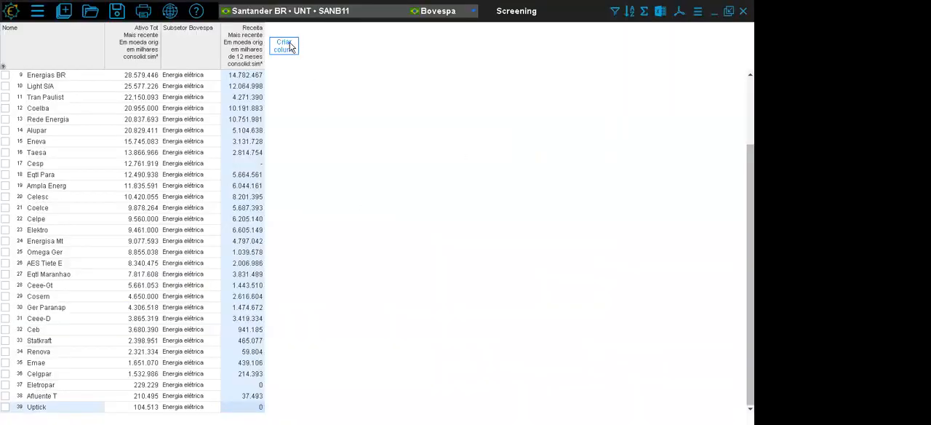
# - Start a new column and look through the Ind&ComBr financial statement items down to the income statement's net profit
pyautogui.click(291, 46)
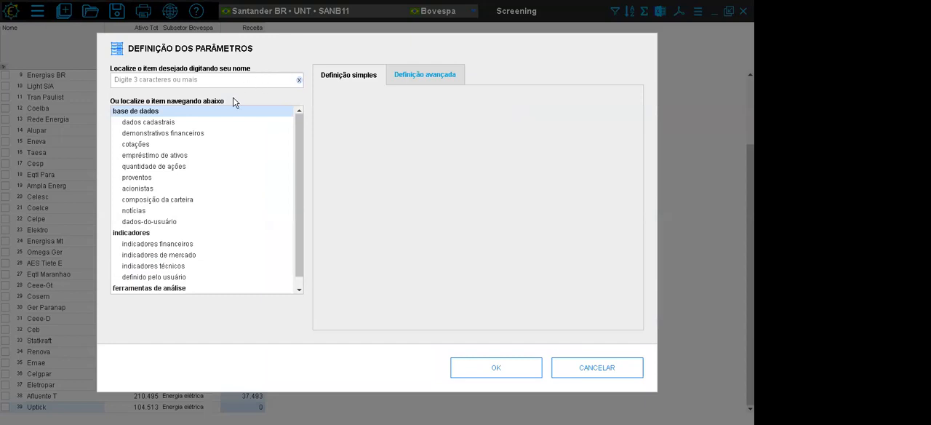
pyautogui.click(182, 133)
pyautogui.click(346, 114)
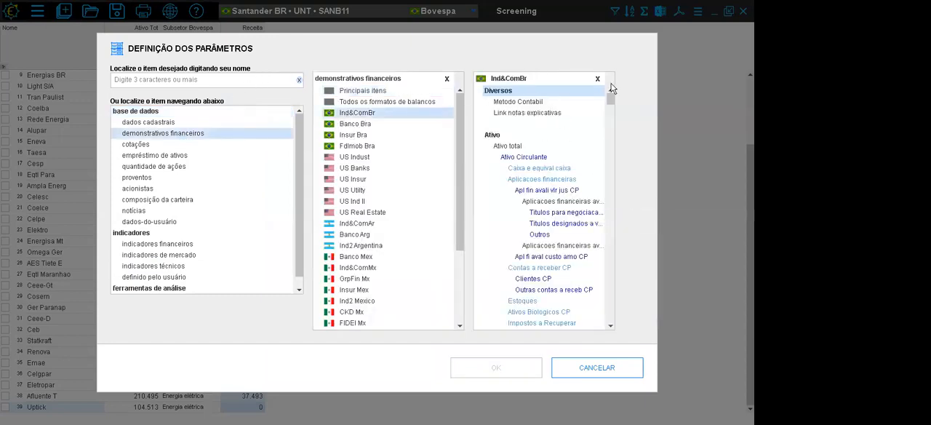
pyautogui.moveTo(609, 100); pyautogui.dragTo(599, 203)
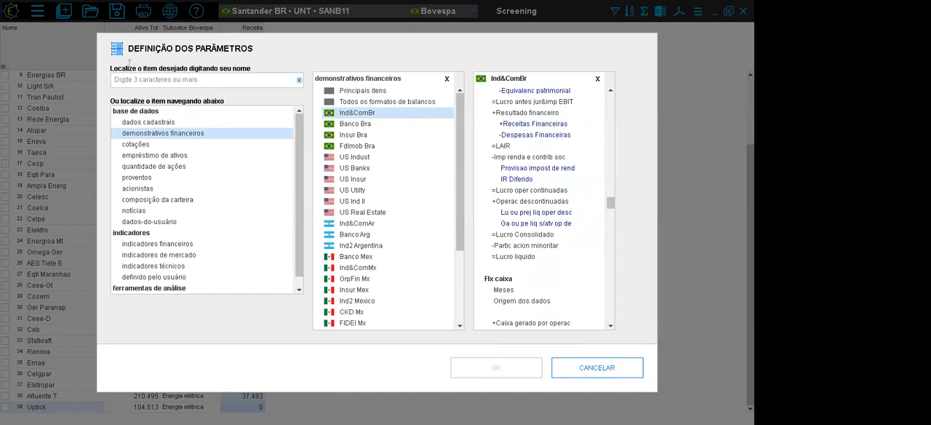
# - Search the column items for "luc liq" and select Lucro liquido from the income statement (Dem result)
pyautogui.click(123, 81)
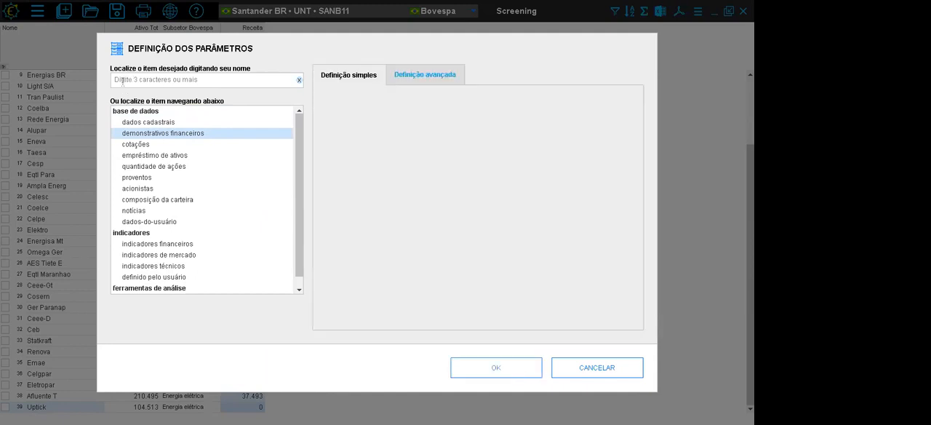
pyautogui.write('luc liq')
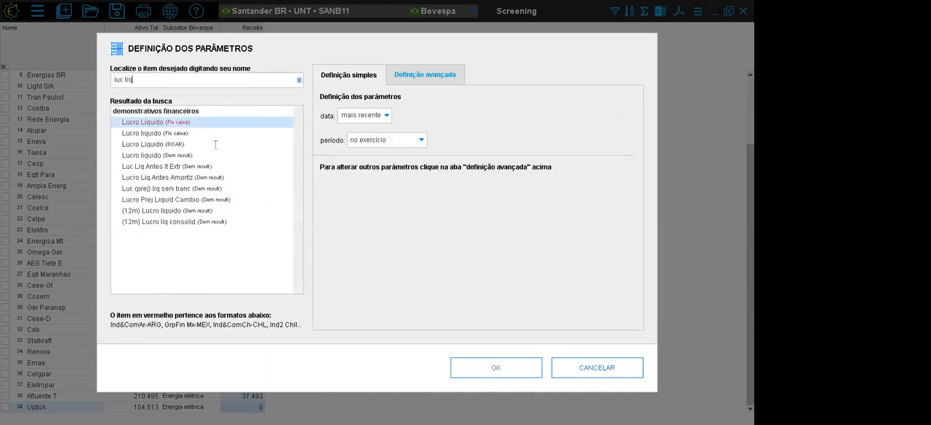
pyautogui.click(160, 145)
pyautogui.click(152, 156)
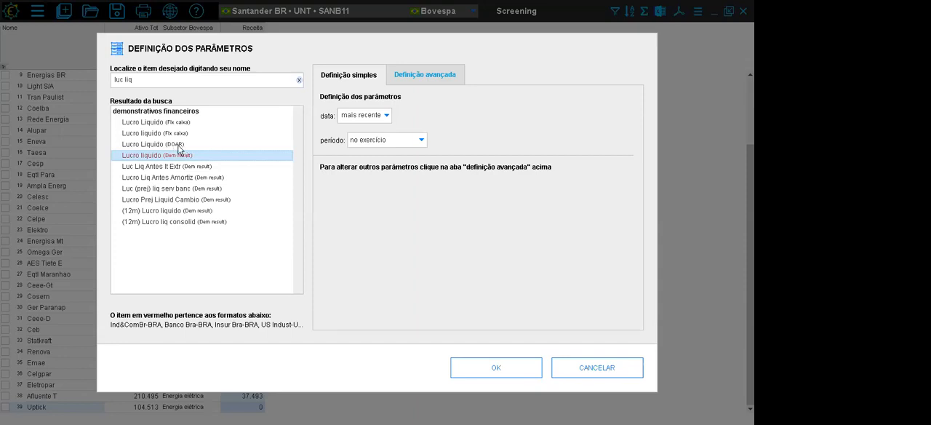
# - Compare the statement formats covered by the other net profit results, ending on Lucro liquido (Dem result)
pyautogui.click(179, 145)
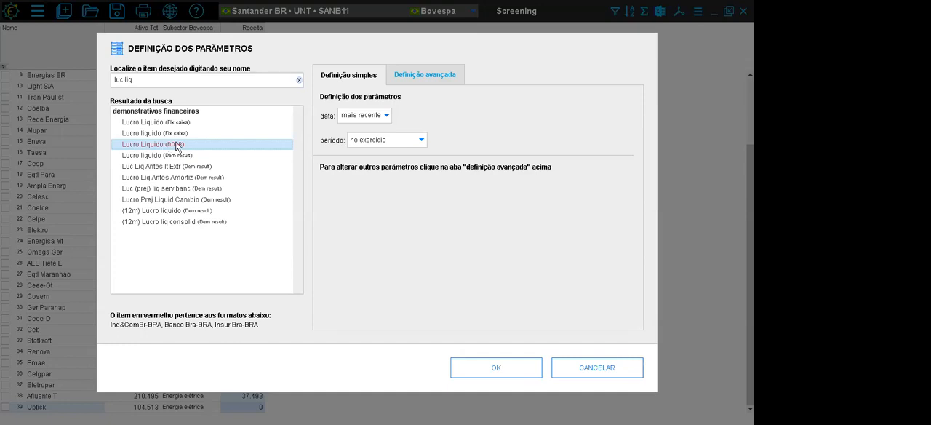
pyautogui.click(179, 156)
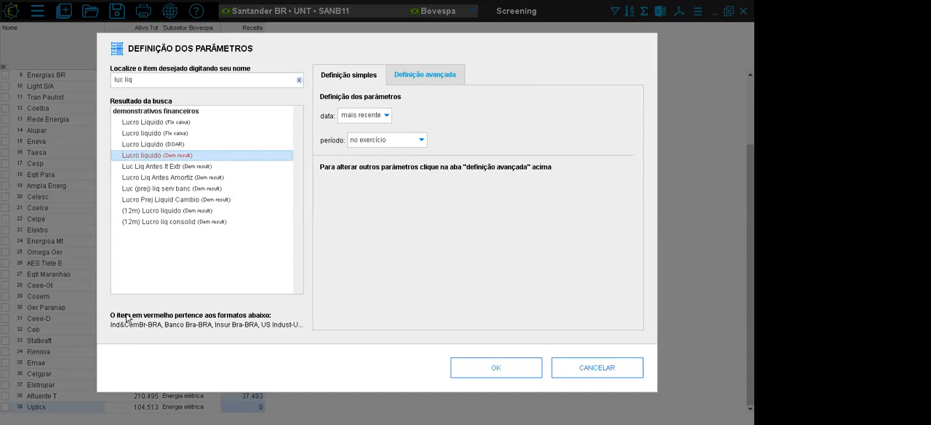
pyautogui.click(157, 200)
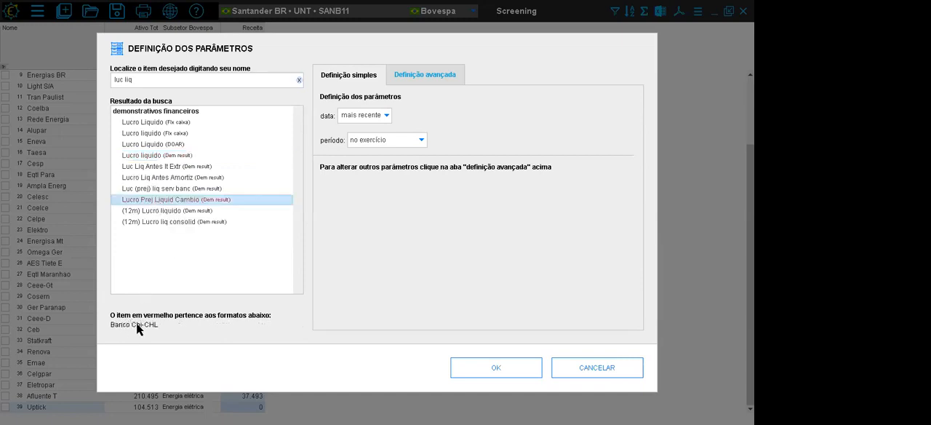
pyautogui.click(161, 189)
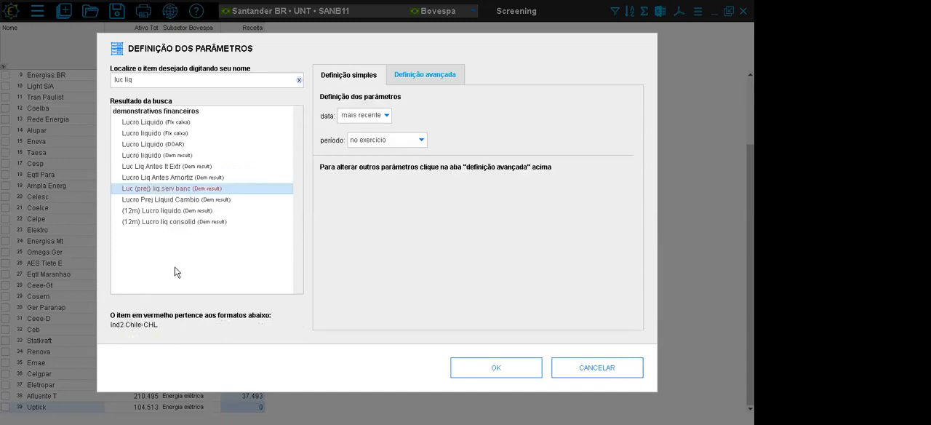
pyautogui.click(155, 155)
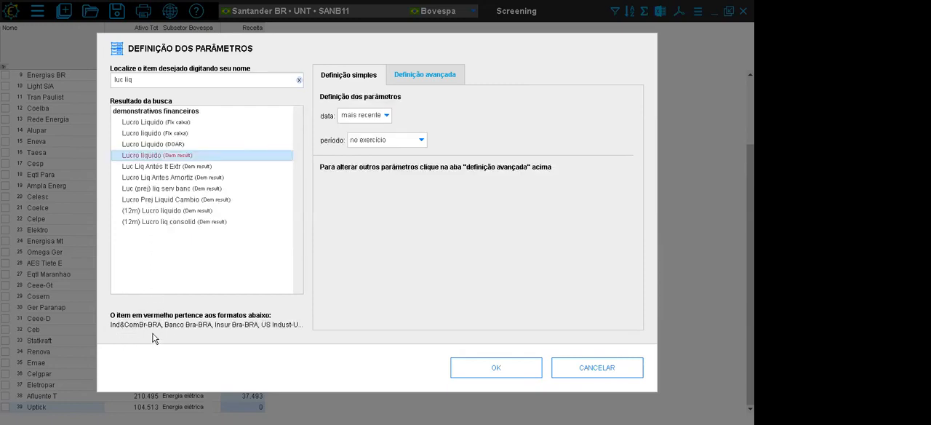
# - Set the Lucro liquido column's period to 12 meses in the advanced definition and add the column
pyautogui.click(446, 75)
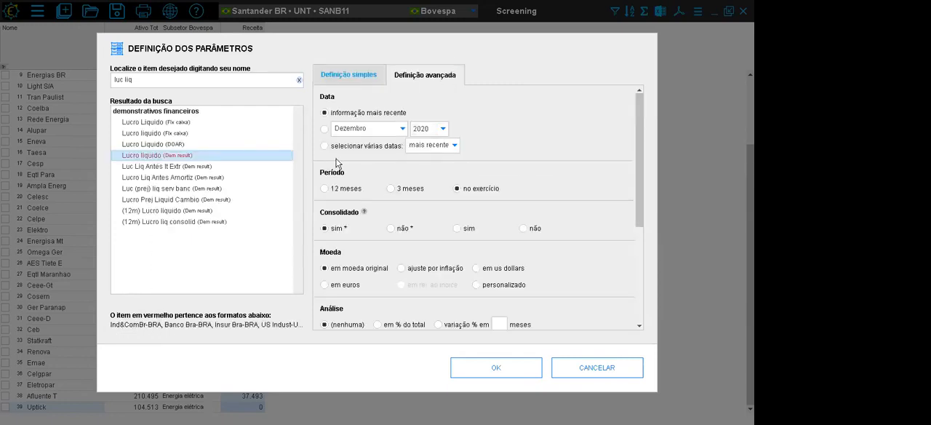
pyautogui.click(325, 189)
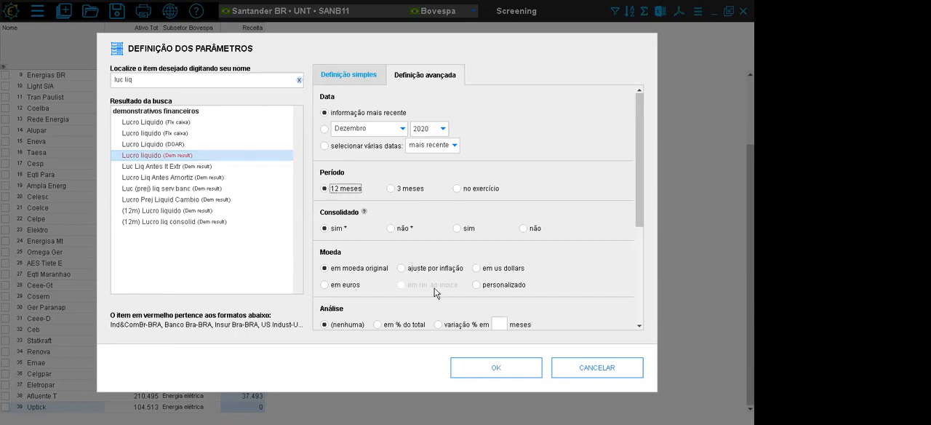
pyautogui.click(499, 370)
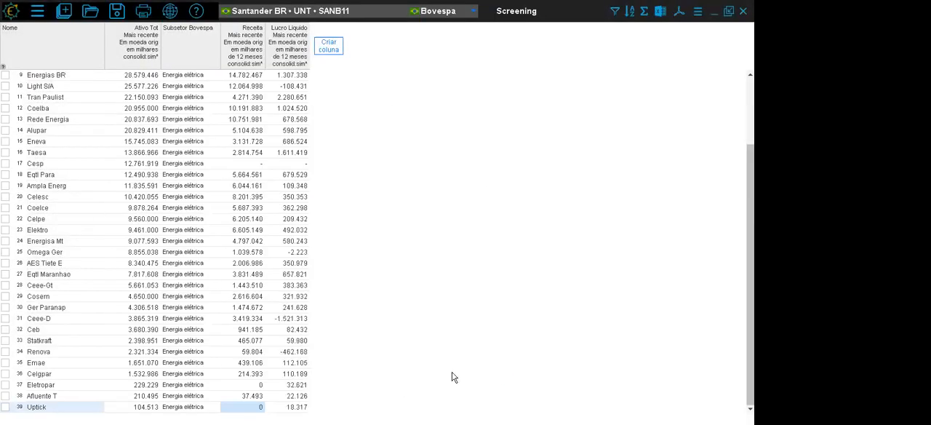
# - Add a Caixa e equival caixa (Ativo) column, searching for "caixa e" and keeping the default advanced settings
pyautogui.click(329, 45)
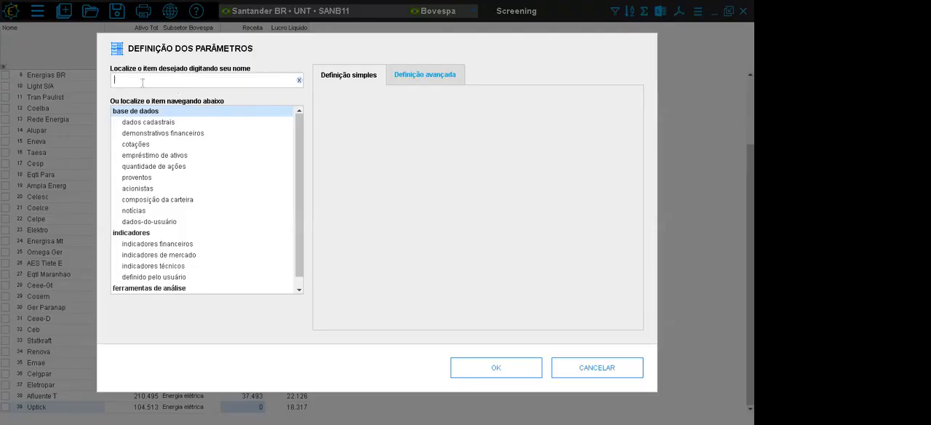
pyautogui.write('caixa')
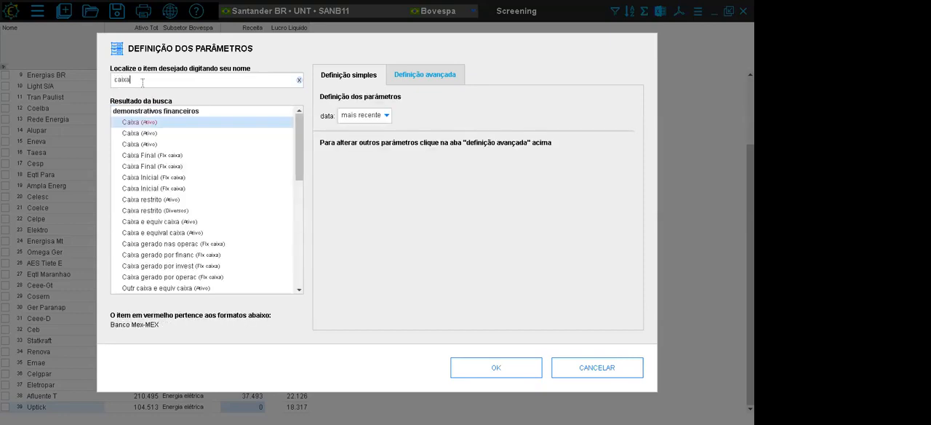
pyautogui.write(' e')
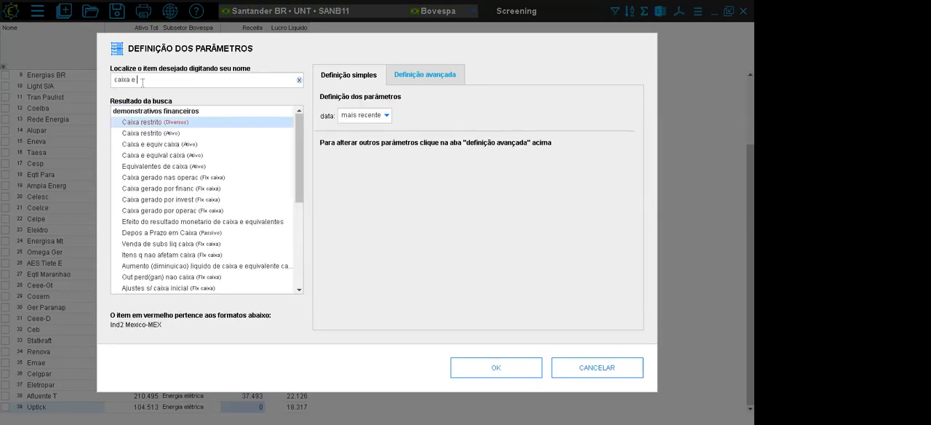
pyautogui.click(187, 145)
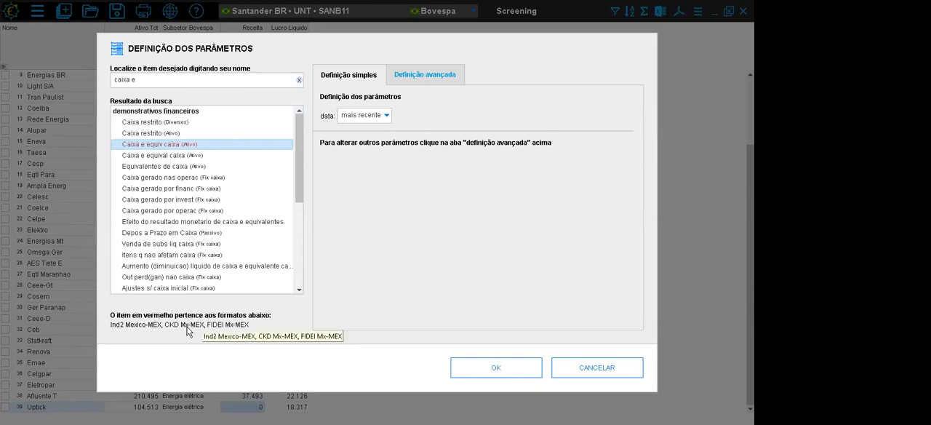
pyautogui.click(149, 157)
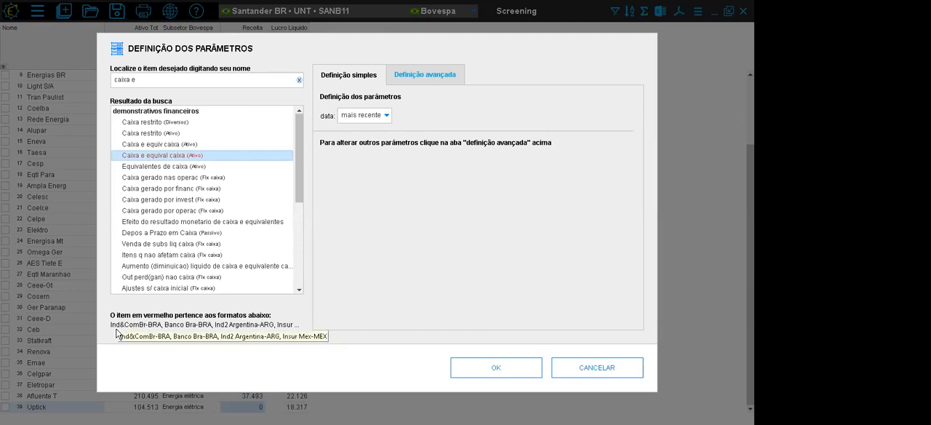
pyautogui.click(439, 77)
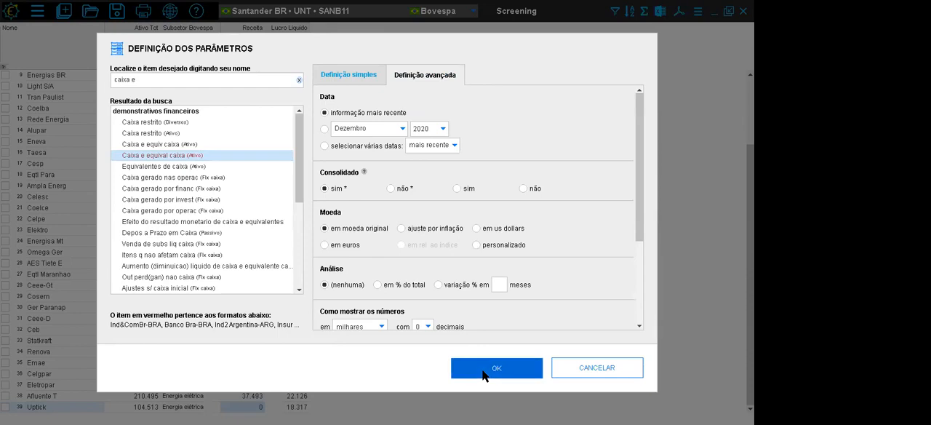
pyautogui.click(485, 372)
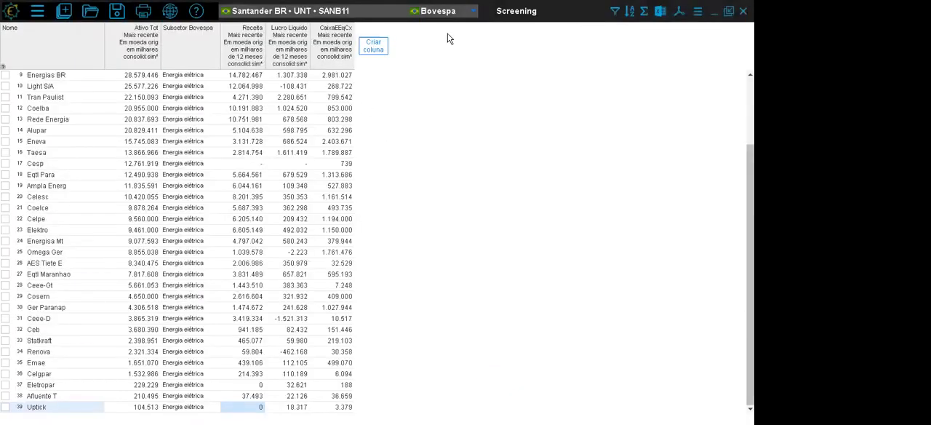
# - Start another column and examine the cotações items for Ações e outros, Brazilian Fundos and Títulos Privados de Renda Fixa
pyautogui.click(374, 46)
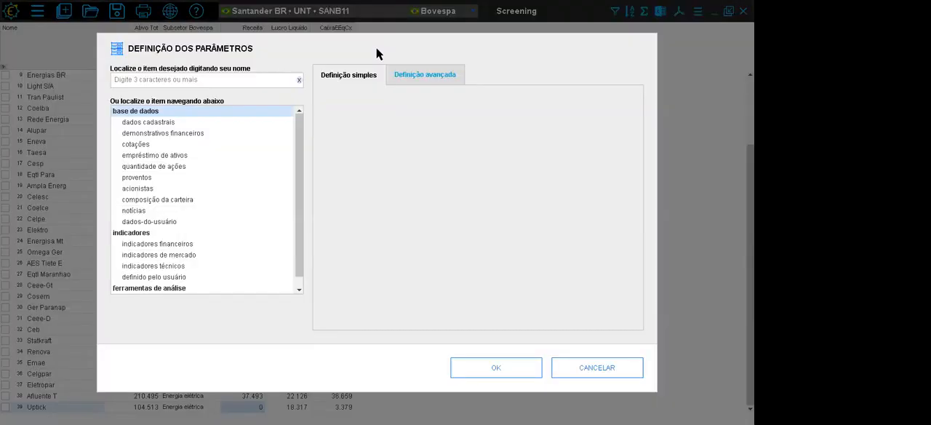
pyautogui.click(137, 146)
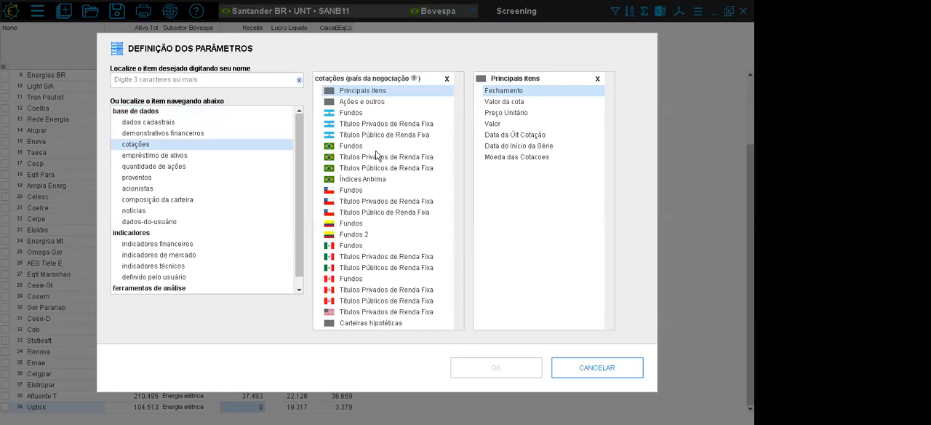
pyautogui.click(348, 105)
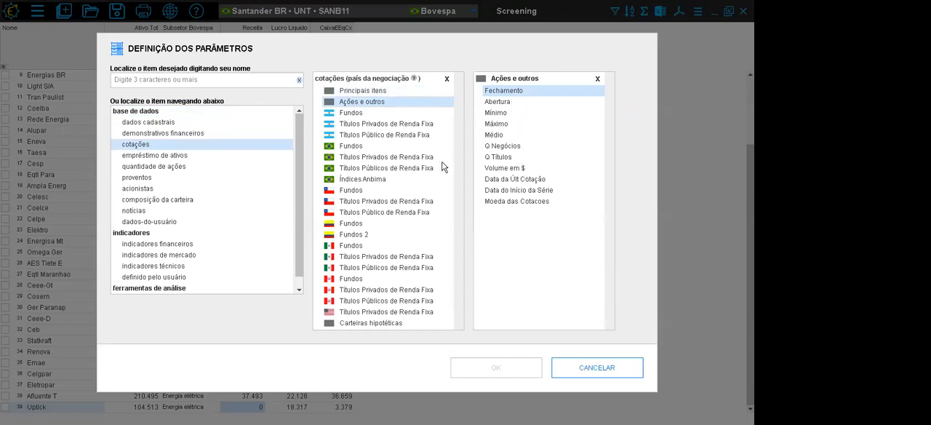
pyautogui.click(355, 149)
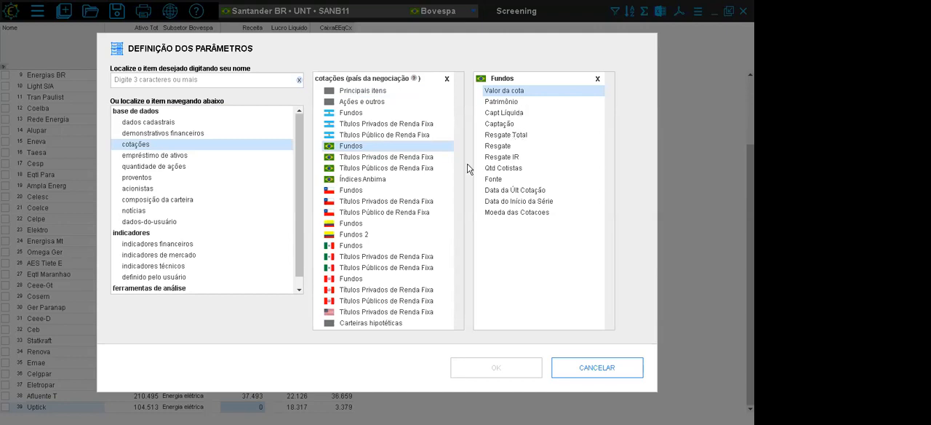
pyautogui.click(405, 159)
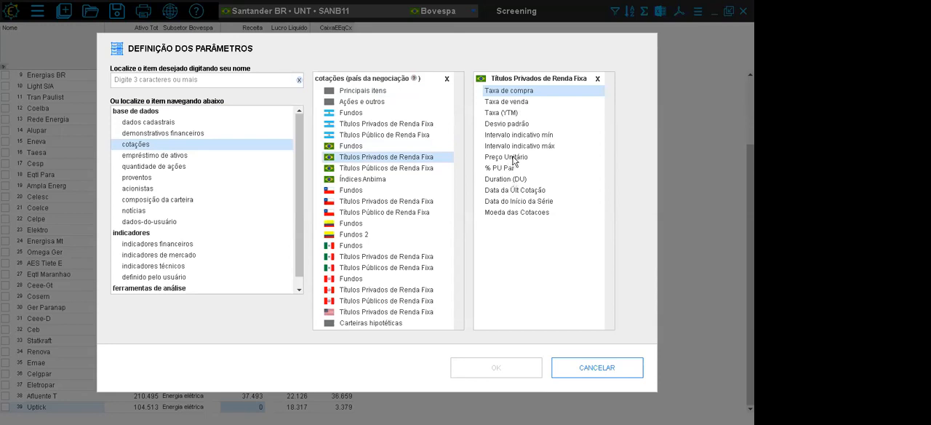
# - Examine the items under empréstimo de ativos, quantidade de ações, proventos, acionistas and composição da carteira
pyautogui.click(164, 155)
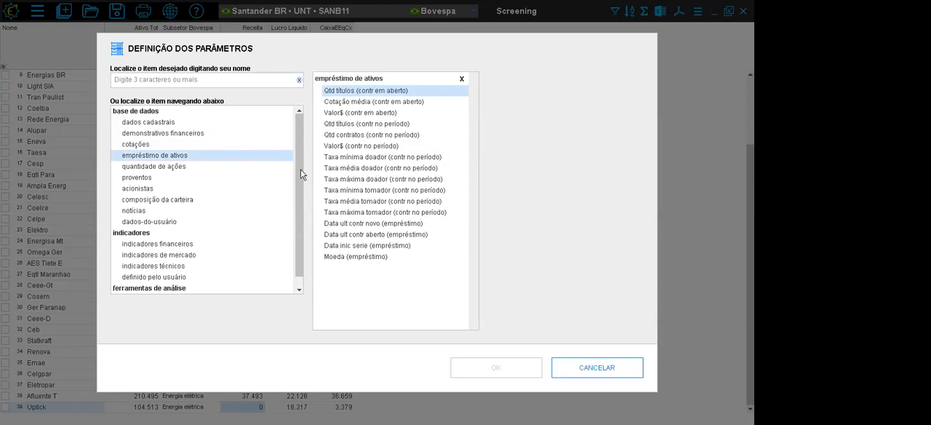
pyautogui.click(166, 167)
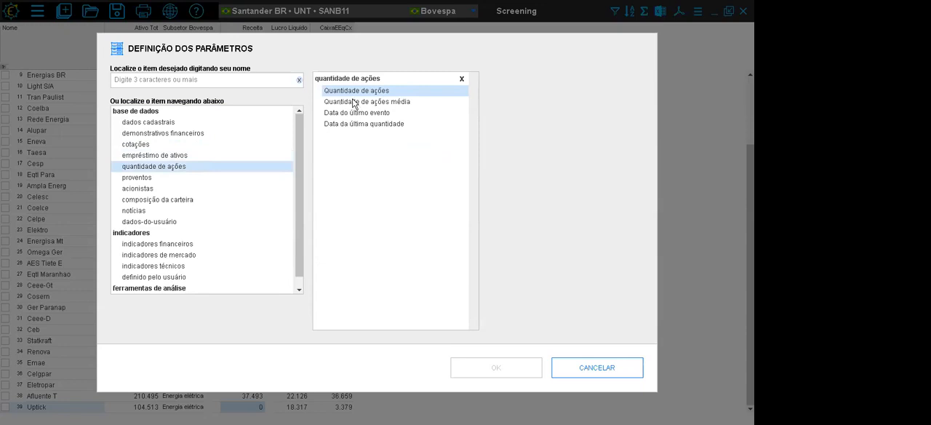
pyautogui.click(134, 180)
pyautogui.click(147, 191)
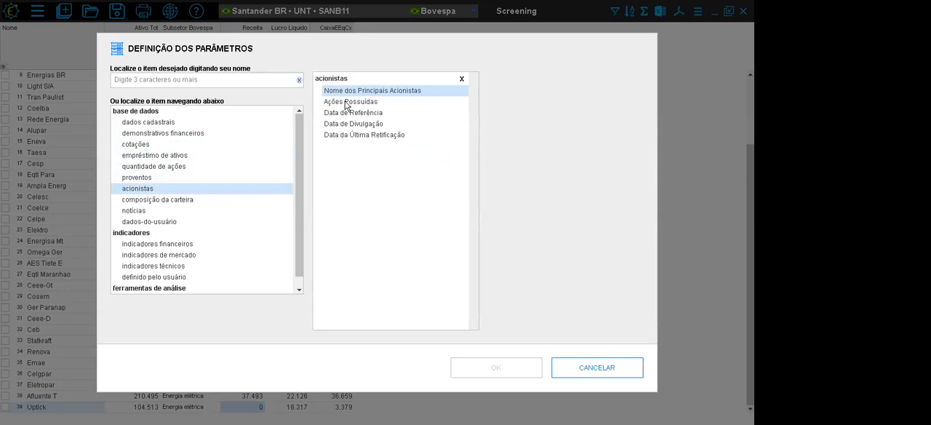
pyautogui.click(173, 199)
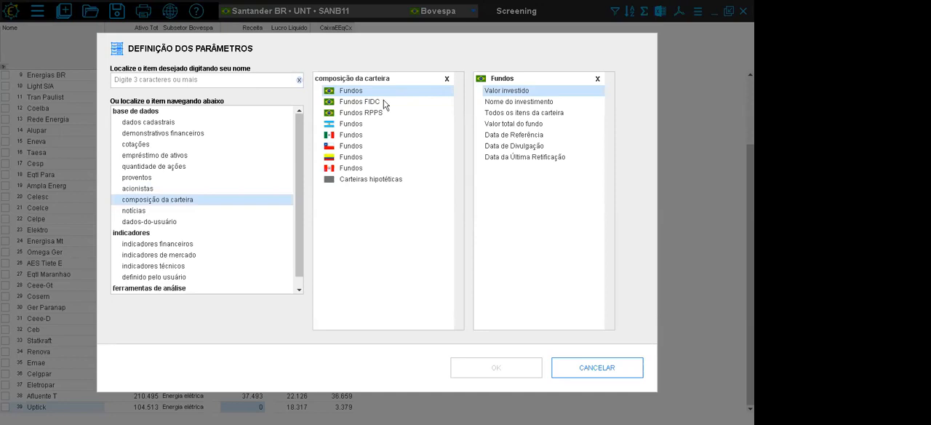
# - Add a ROE Rent Pat(pat medio)% column from the Ind&ComBr indicadores financeiros, keeping the default advanced settings
pyautogui.click(146, 246)
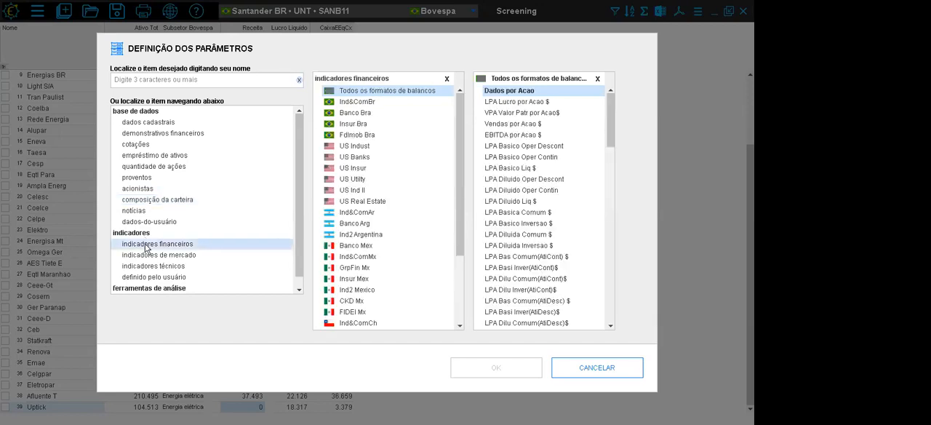
pyautogui.click(364, 102)
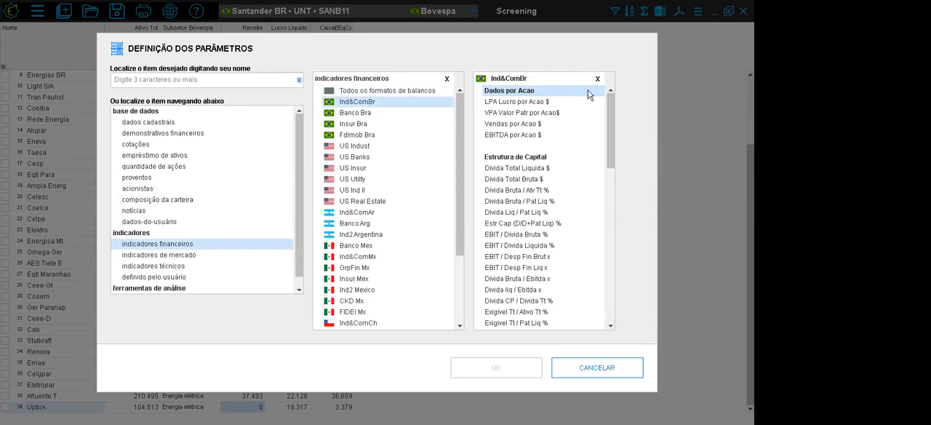
pyautogui.moveTo(607, 102); pyautogui.dragTo(606, 237)
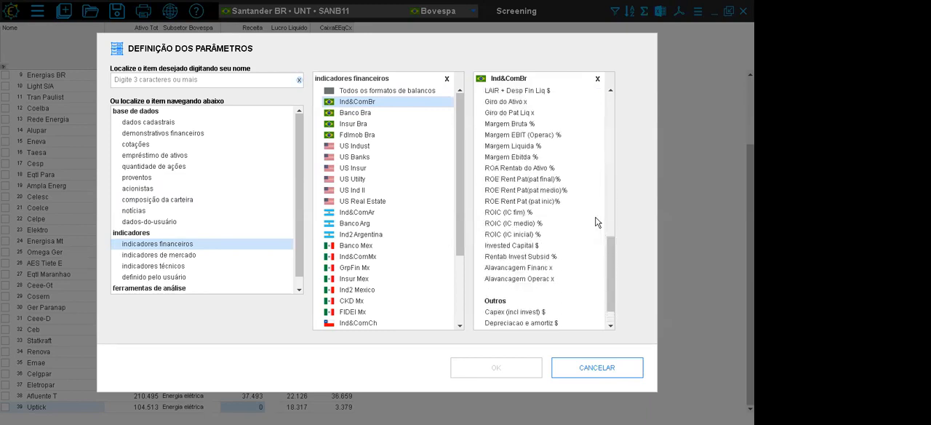
pyautogui.click(541, 192)
pyautogui.click(441, 75)
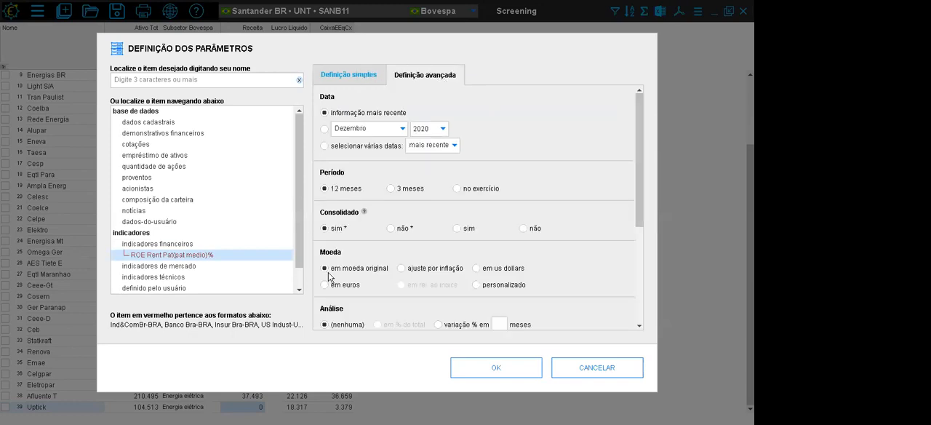
pyautogui.click(518, 372)
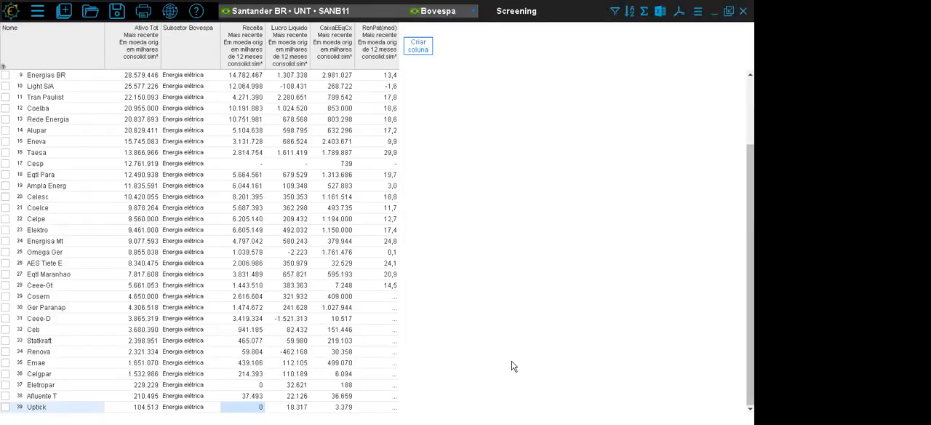
# - Sort the screening by the RenPat(med) column in descending order and inspect the highest-ranked companies down to CPFL Energia
pyautogui.rightClick(376, 61)
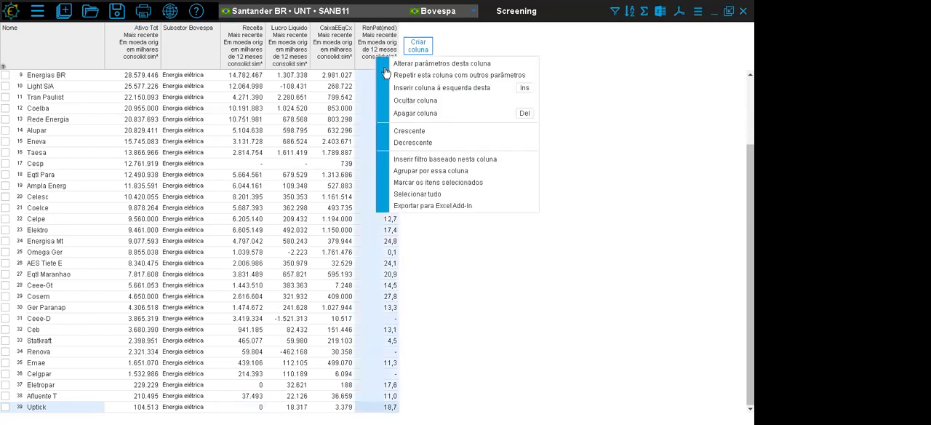
pyautogui.click(409, 142)
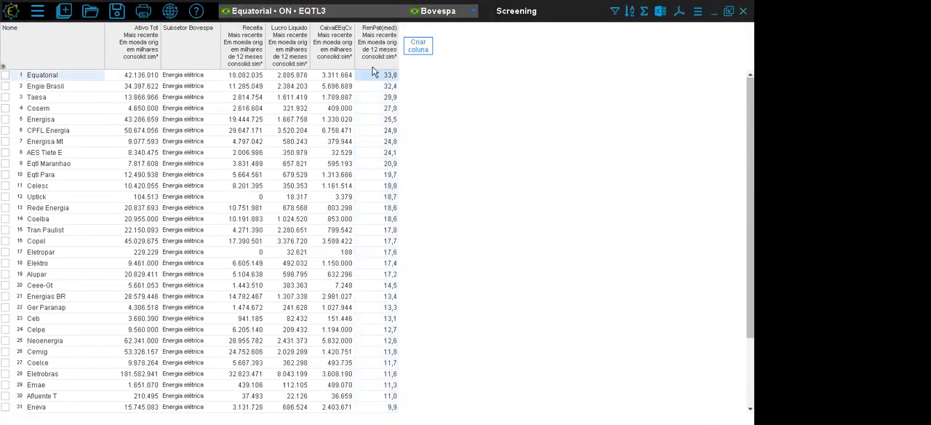
pyautogui.click(371, 88)
pyautogui.click(373, 97)
pyautogui.click(373, 119)
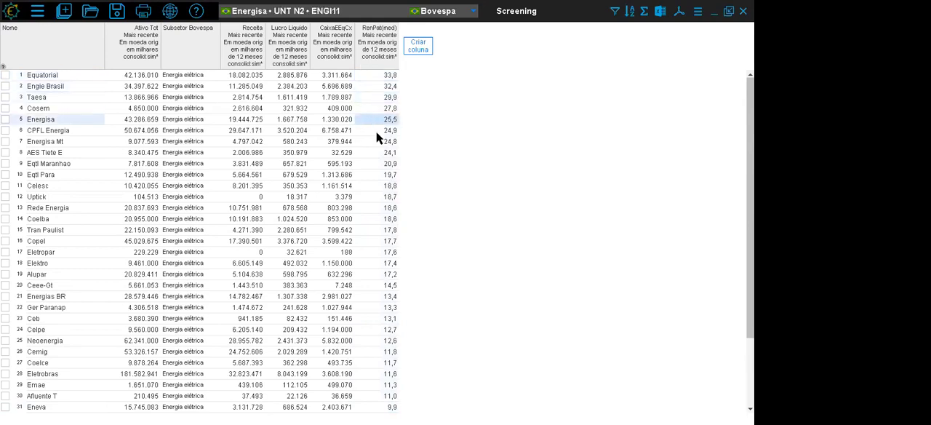
pyautogui.click(376, 131)
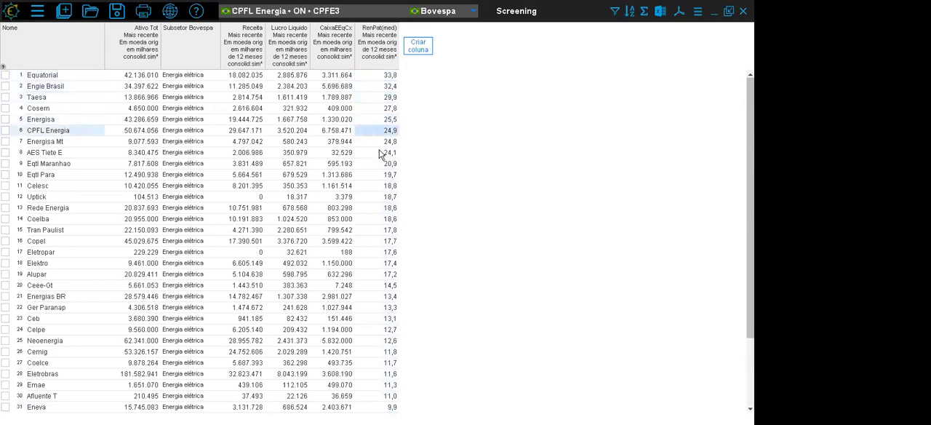
# - Add a Divida Total Liquida $ column from the Ind&ComBr indicadores financeiros, keeping the default advanced settings
pyautogui.click(419, 48)
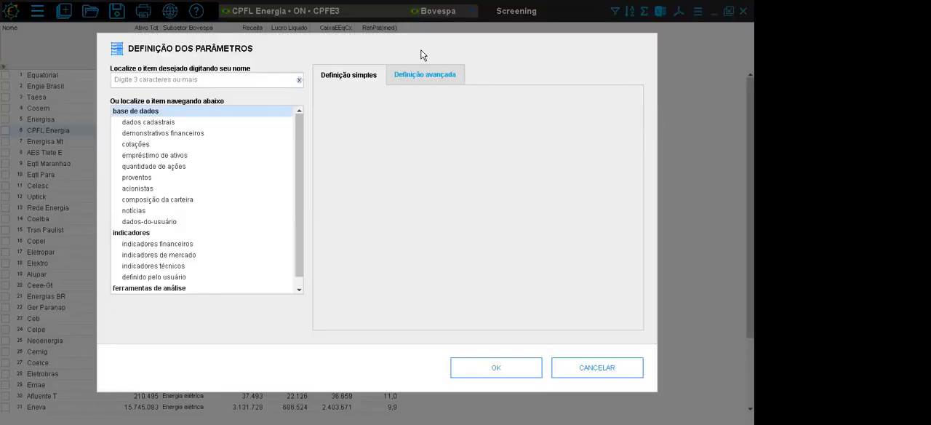
pyautogui.click(154, 246)
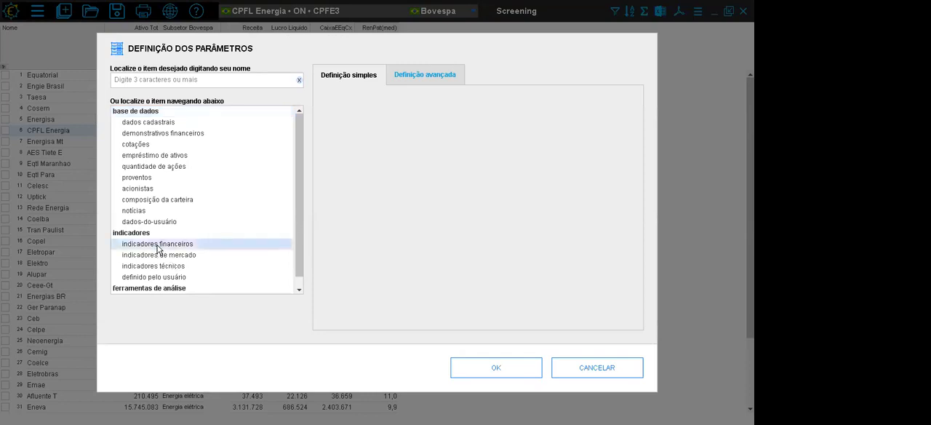
pyautogui.click(364, 104)
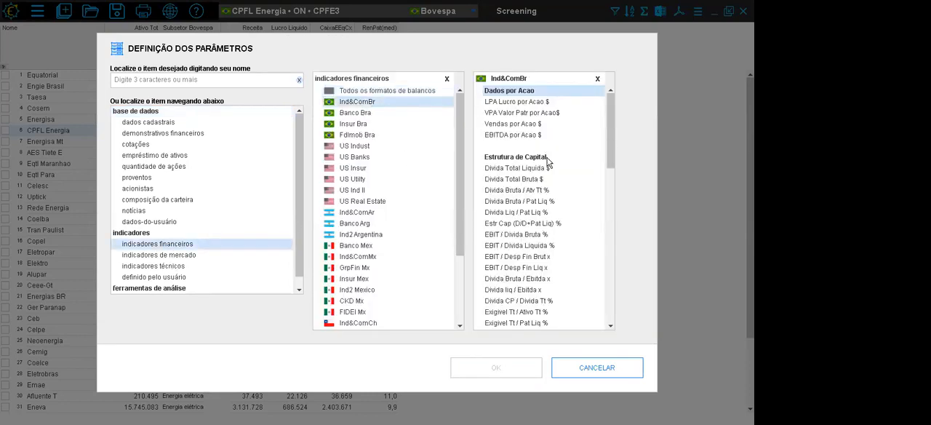
pyautogui.click(532, 170)
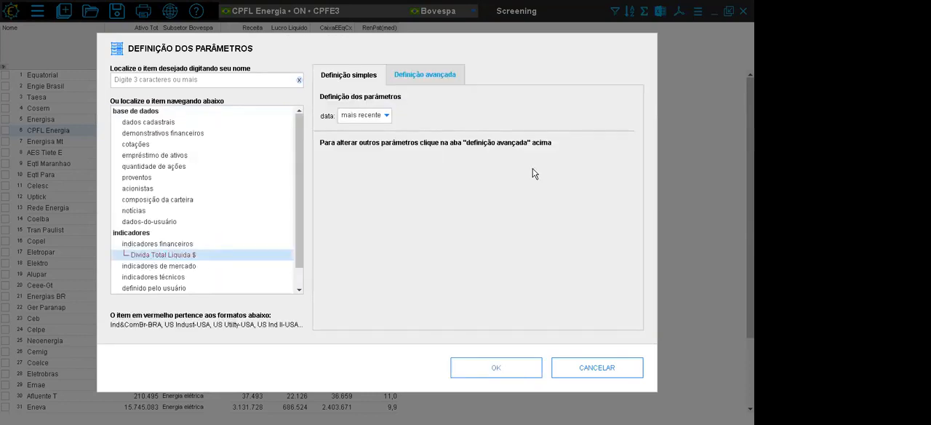
pyautogui.click(437, 72)
pyautogui.click(490, 371)
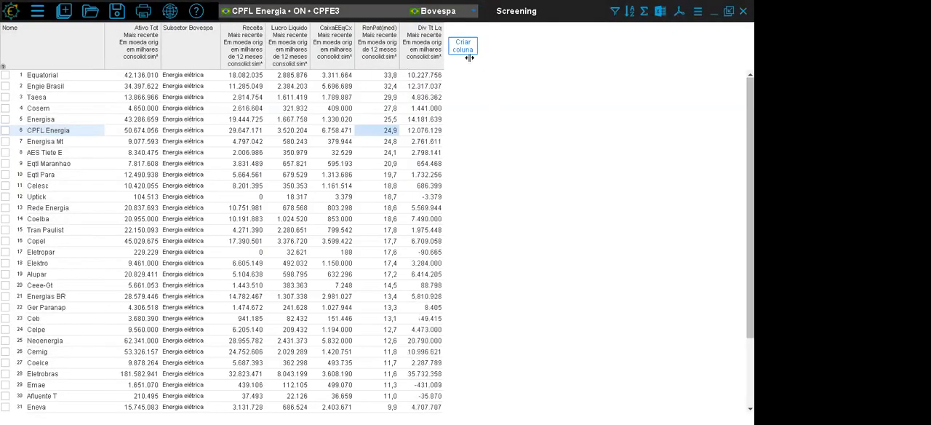
# - Start another column, examine the items under indicadores de mercado and indicadores técnicos, and cancel without adding one
pyautogui.click(464, 46)
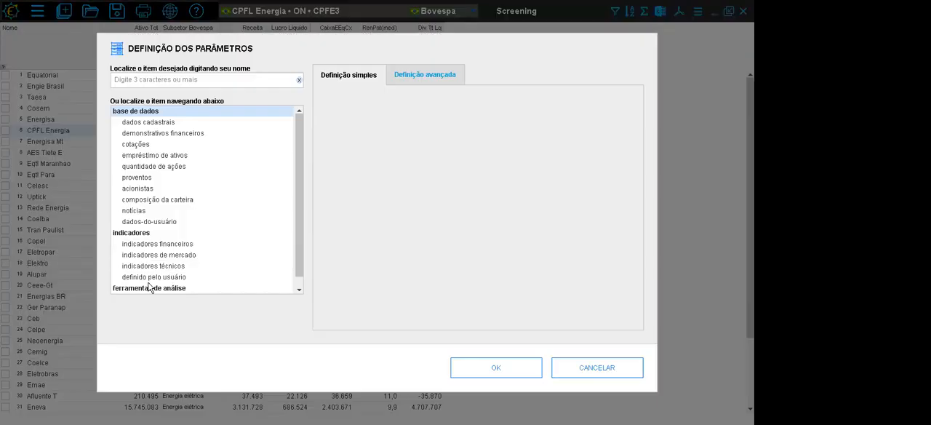
pyautogui.click(160, 255)
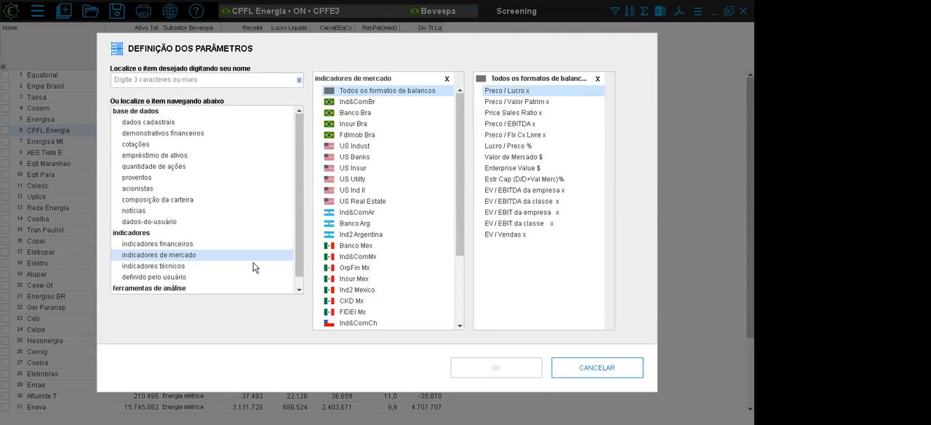
pyautogui.click(183, 267)
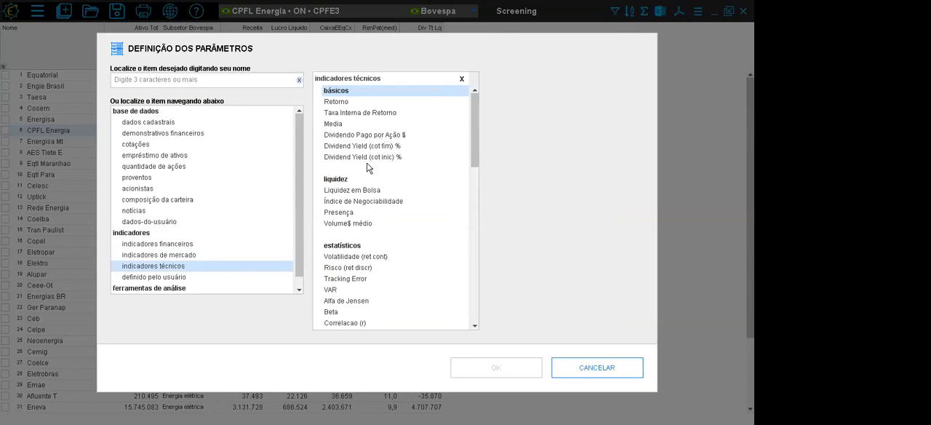
pyautogui.scroll(-3, 474, 128)
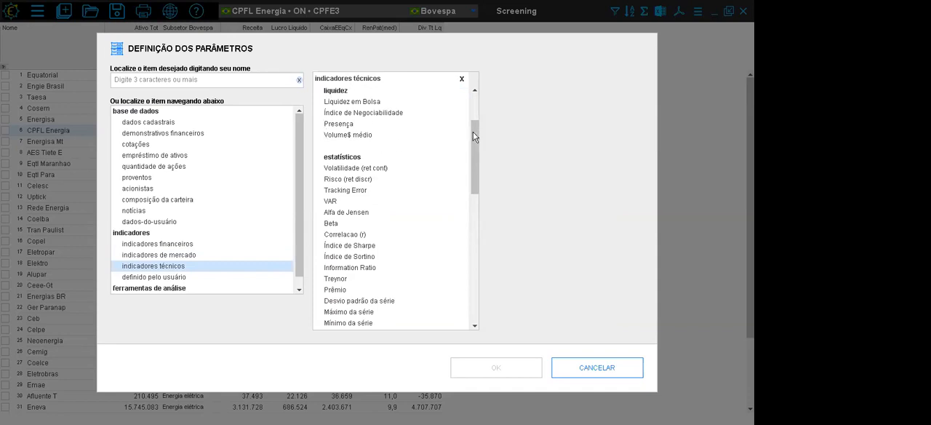
pyautogui.scroll(-2, 473, 126)
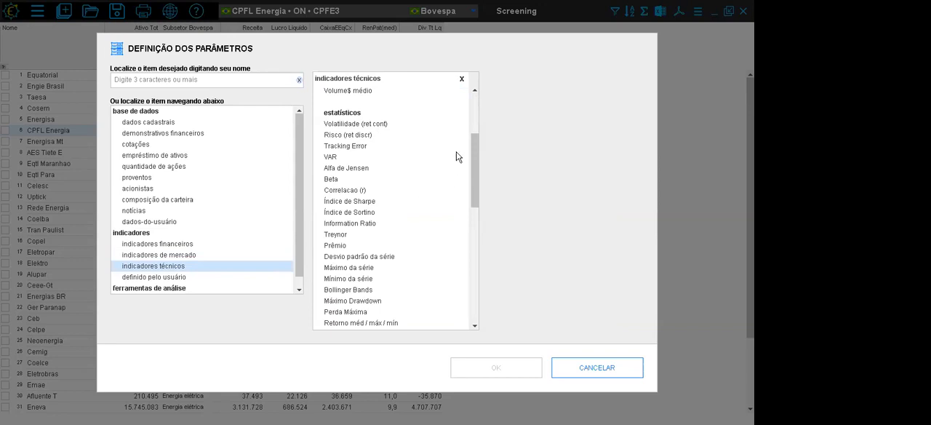
pyautogui.scroll(-3, 472, 148)
pyautogui.moveTo(473, 157); pyautogui.dragTo(471, 275)
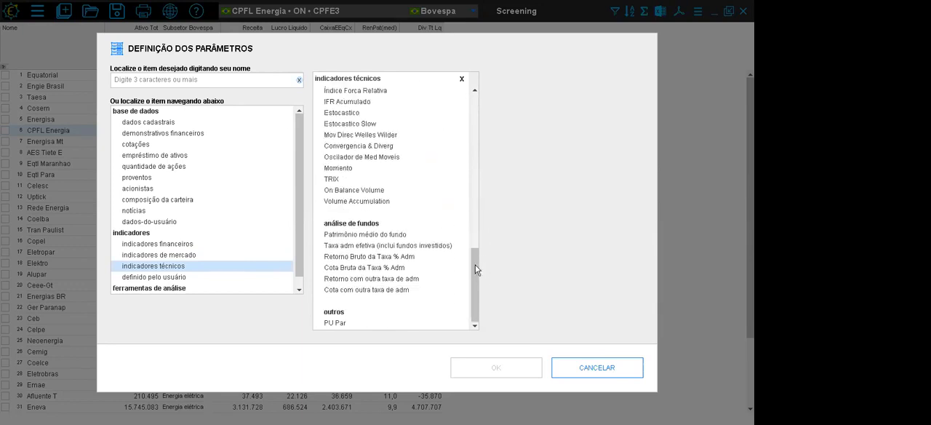
pyautogui.moveTo(473, 264); pyautogui.dragTo(481, 106)
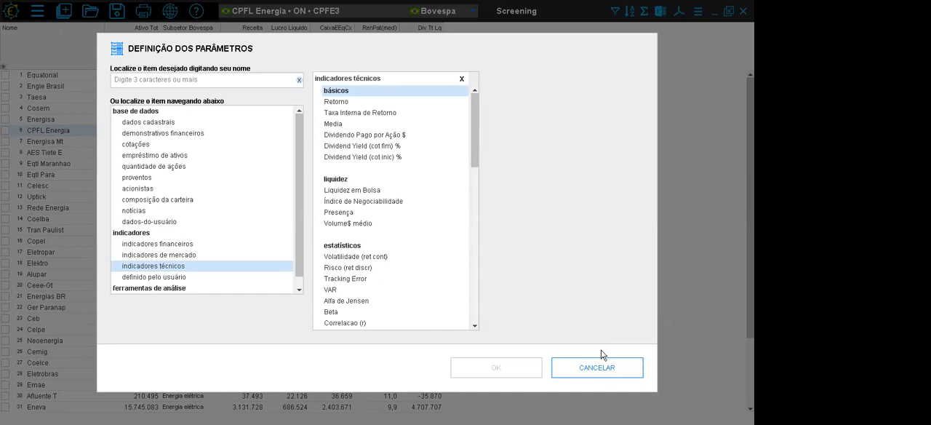
pyautogui.click(600, 367)
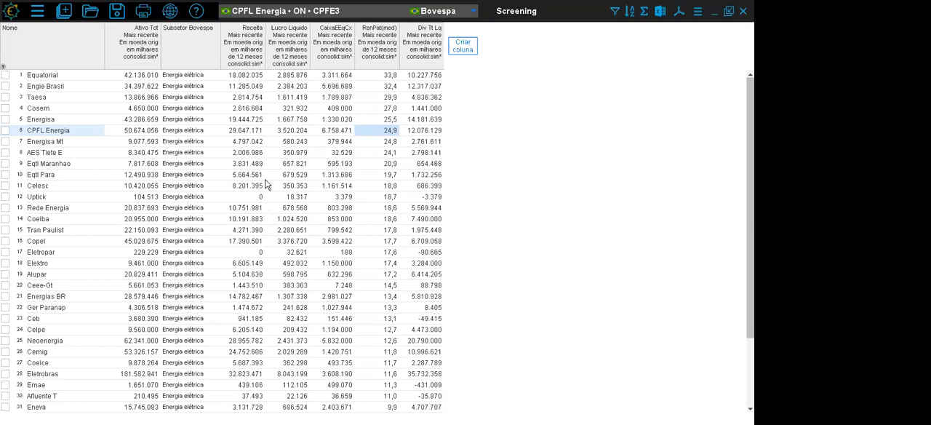
# - Insert a filter based on the Receita column with the condition Maior que
pyautogui.click(251, 57)
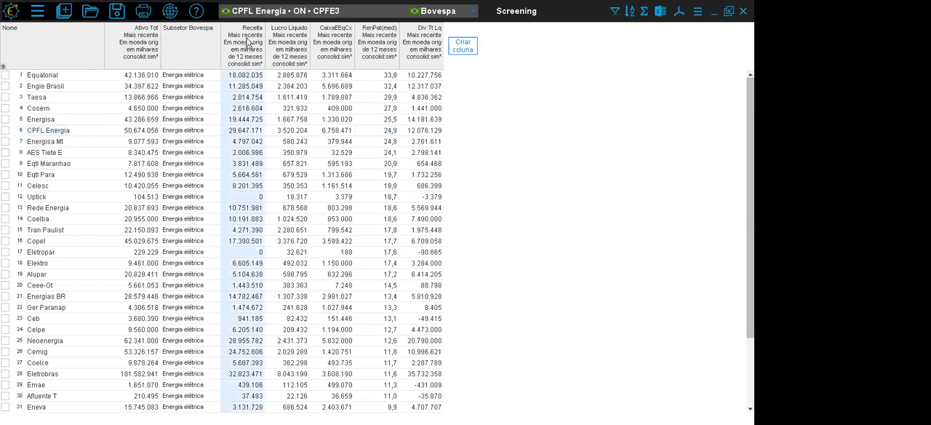
pyautogui.rightClick(246, 51)
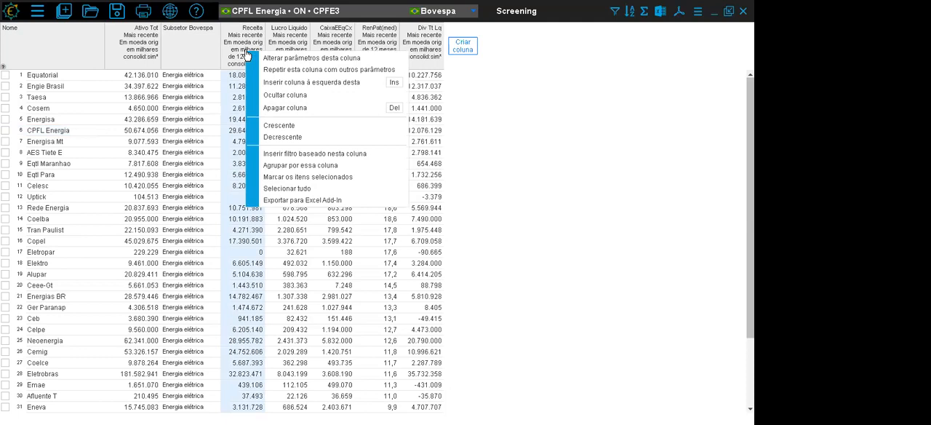
pyautogui.click(281, 155)
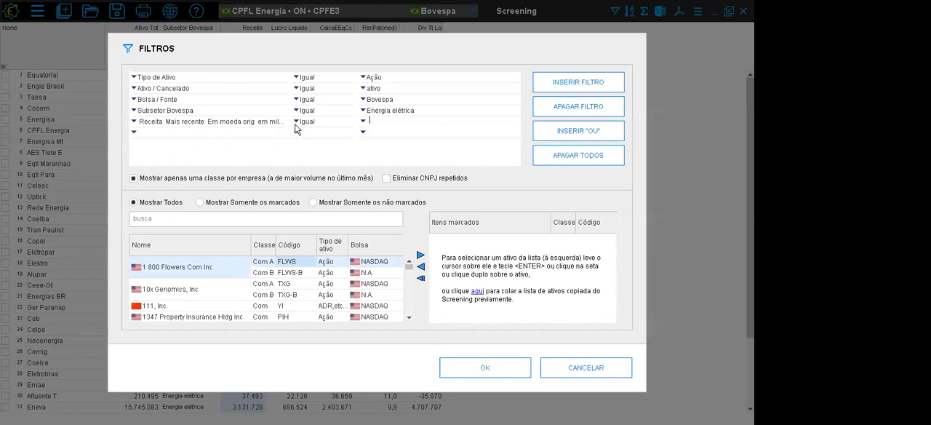
pyautogui.click(298, 122)
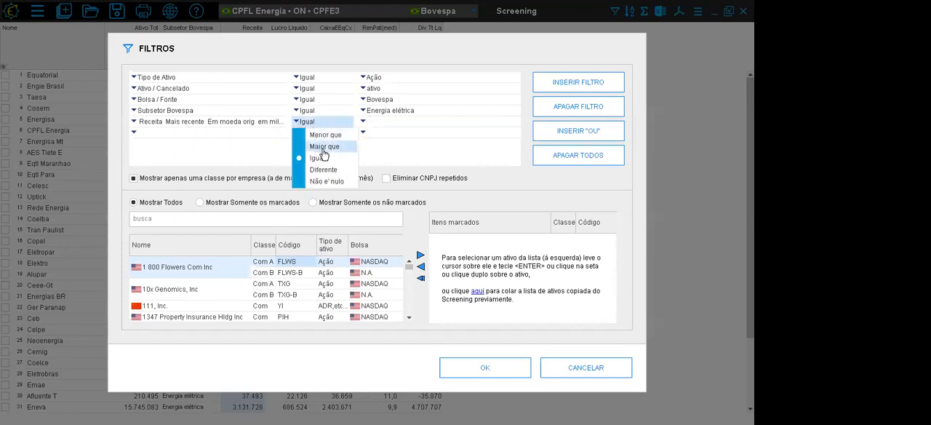
pyautogui.click(321, 147)
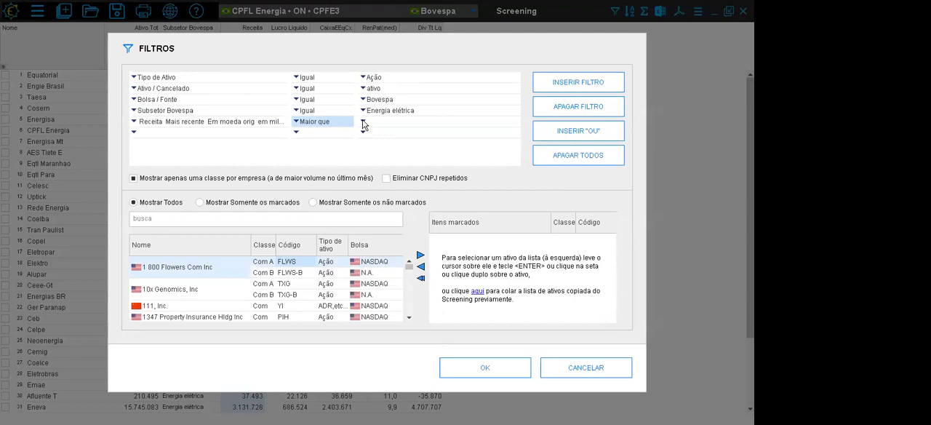
pyautogui.click(362, 124)
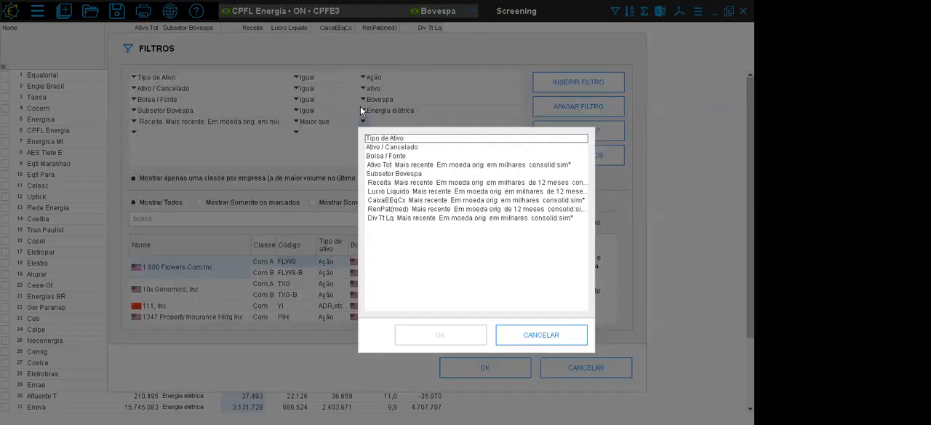
pyautogui.click(537, 332)
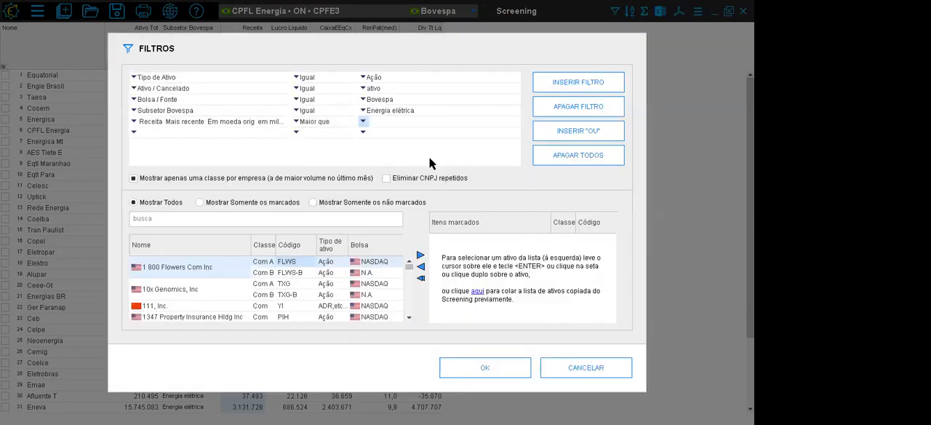
pyautogui.click(376, 124)
pyautogui.write('1000000000')
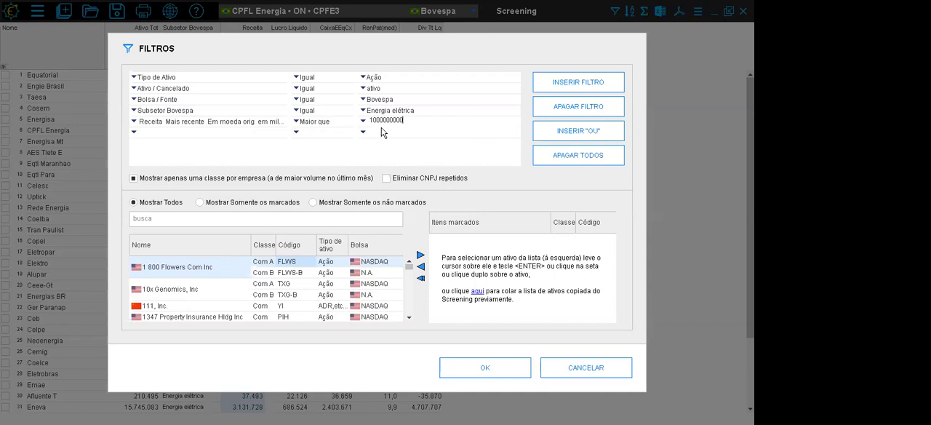
pyautogui.click(476, 367)
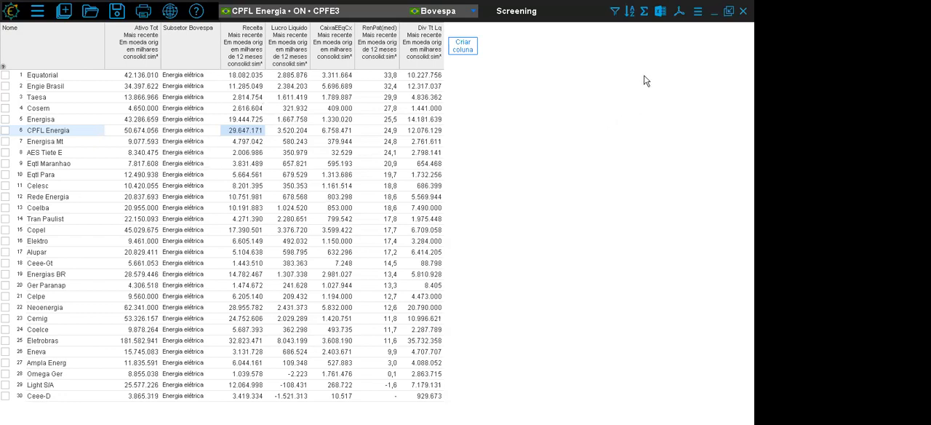
# - Open the grouping settings and choose to group the items by Subsetor Bovespa
pyautogui.click(644, 12)
pyautogui.click(231, 137)
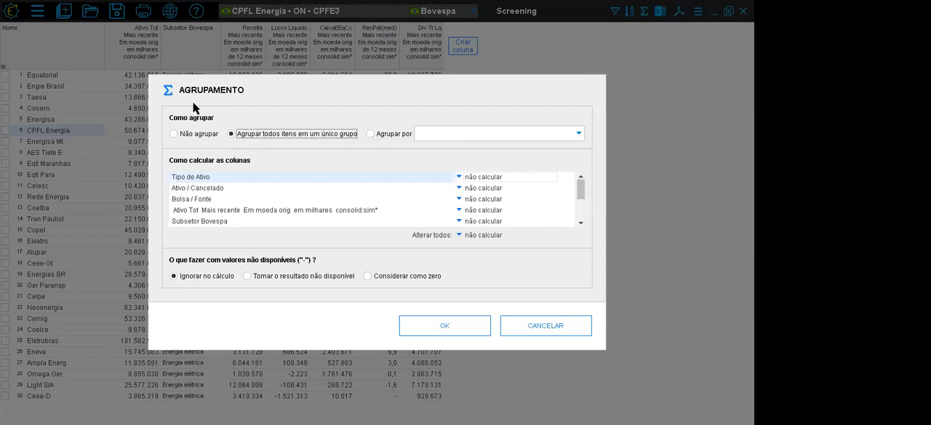
pyautogui.click(372, 135)
pyautogui.click(457, 135)
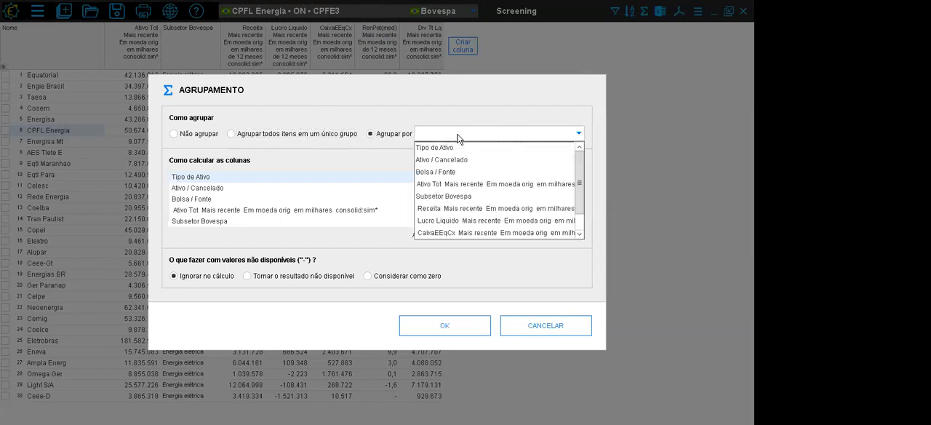
pyautogui.click(464, 197)
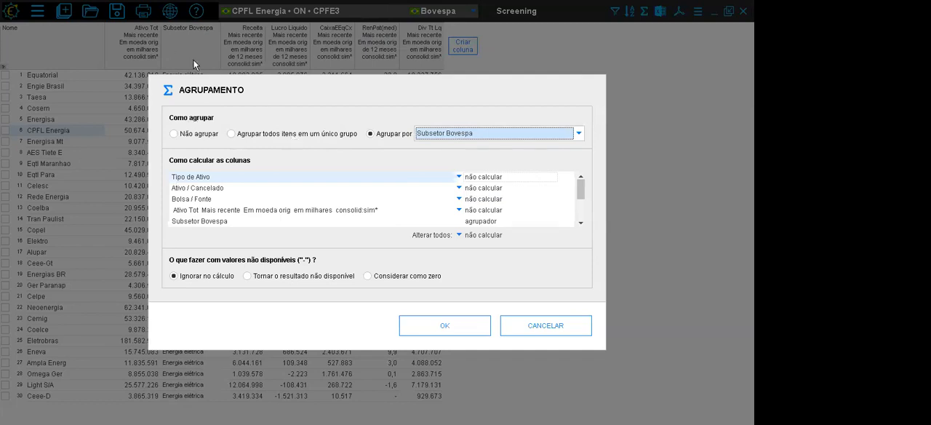
# - Set the grouping to combine all items into a single group and calculate every column as soma
pyautogui.click(322, 135)
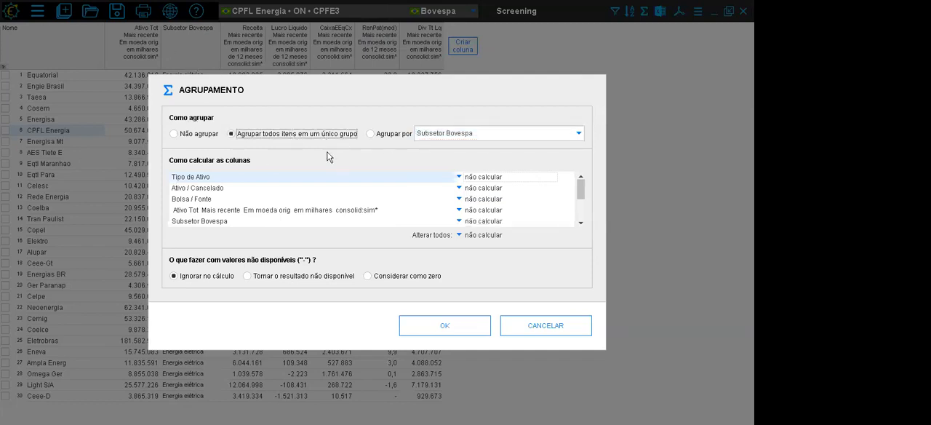
pyautogui.click(458, 235)
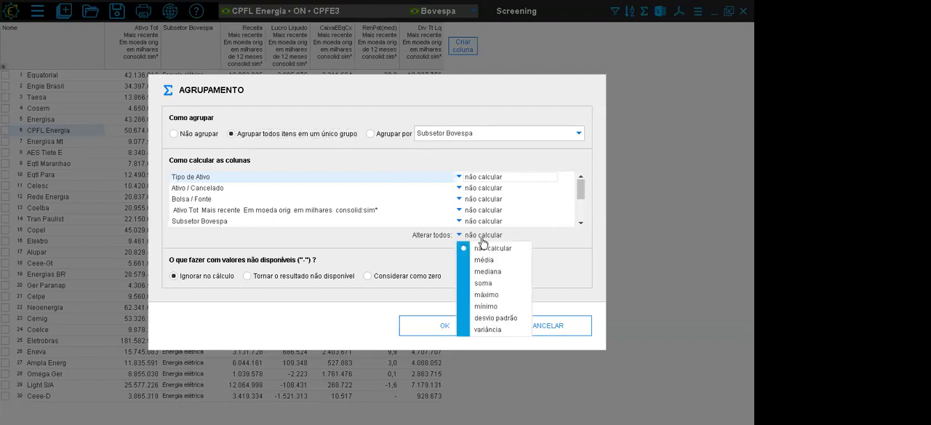
pyautogui.click(499, 285)
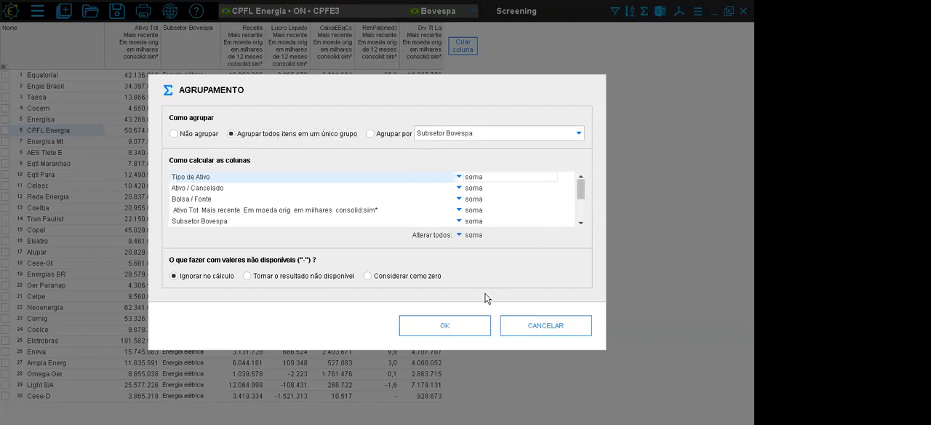
# - Change the RenPat(med) column's calculation to mediana and apply the grouping to the screening
pyautogui.moveTo(580, 192); pyautogui.dragTo(581, 222)
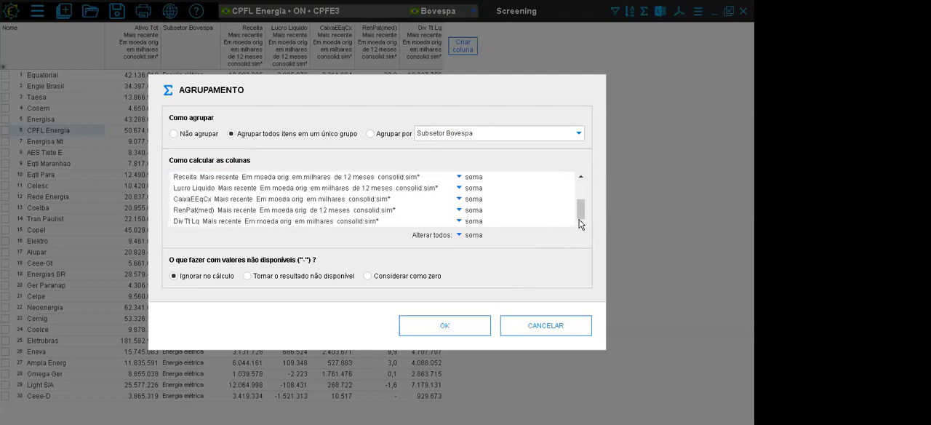
pyautogui.click(458, 210)
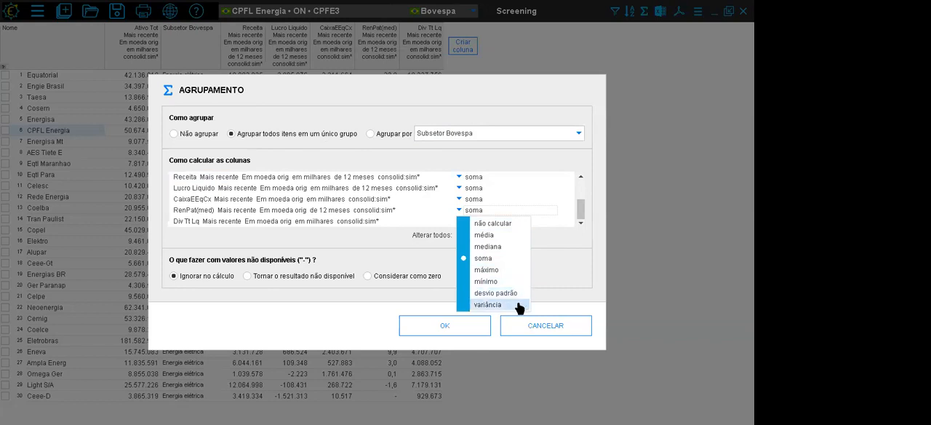
pyautogui.click(512, 249)
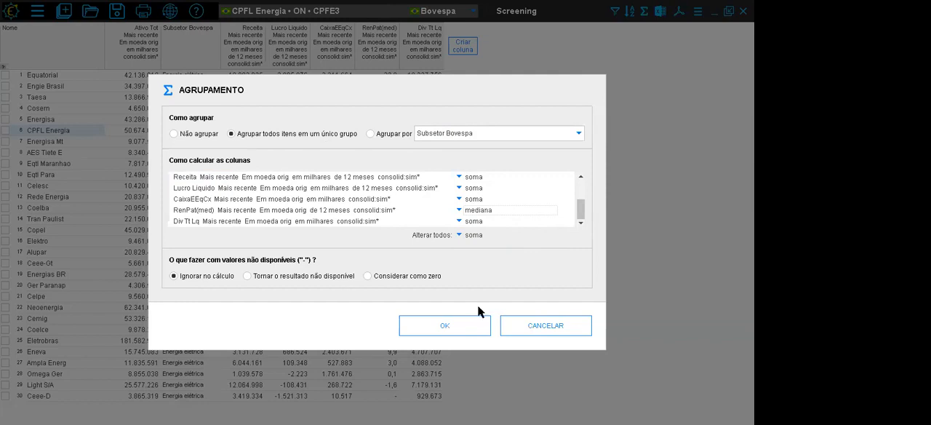
pyautogui.click(458, 330)
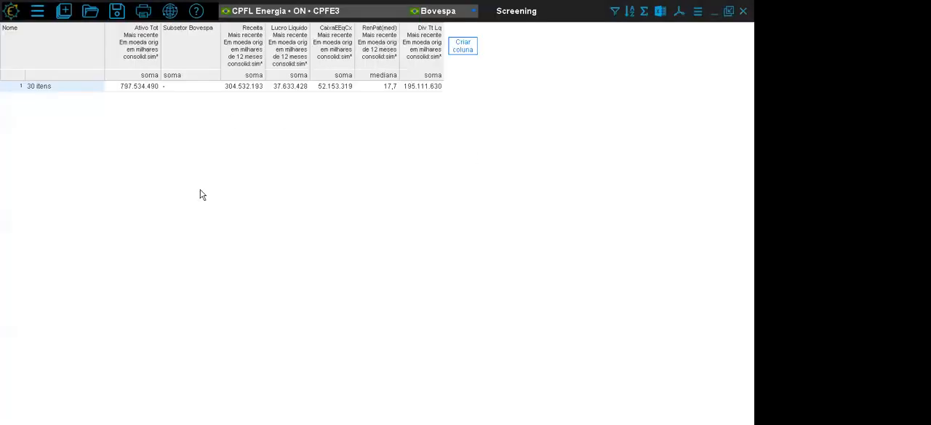
# - Examine the grouped row and review the screening's filter criteria without changing them
pyautogui.click(85, 90)
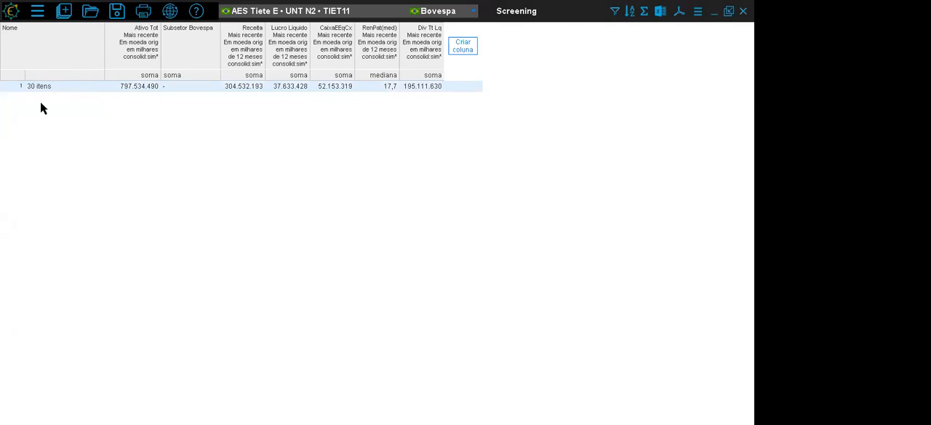
pyautogui.click(142, 84)
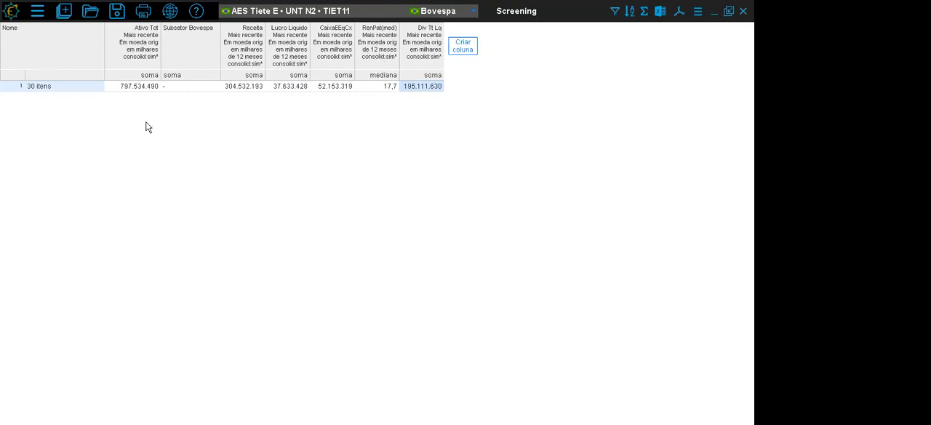
pyautogui.click(614, 12)
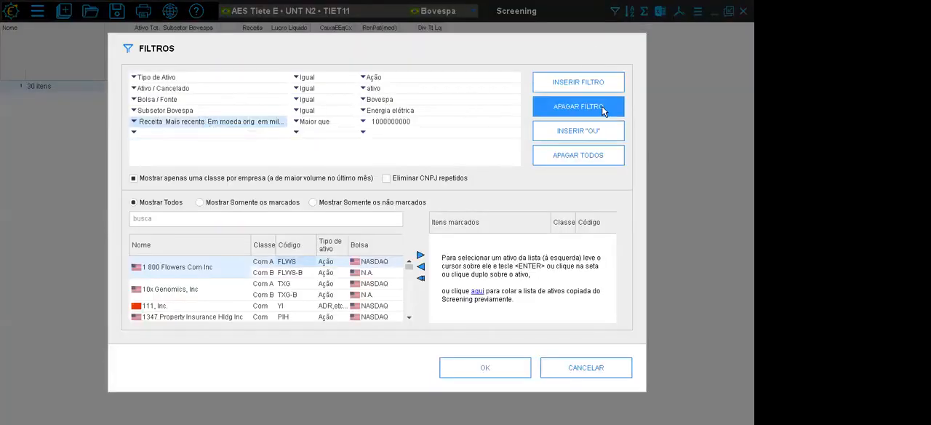
pyautogui.click(609, 369)
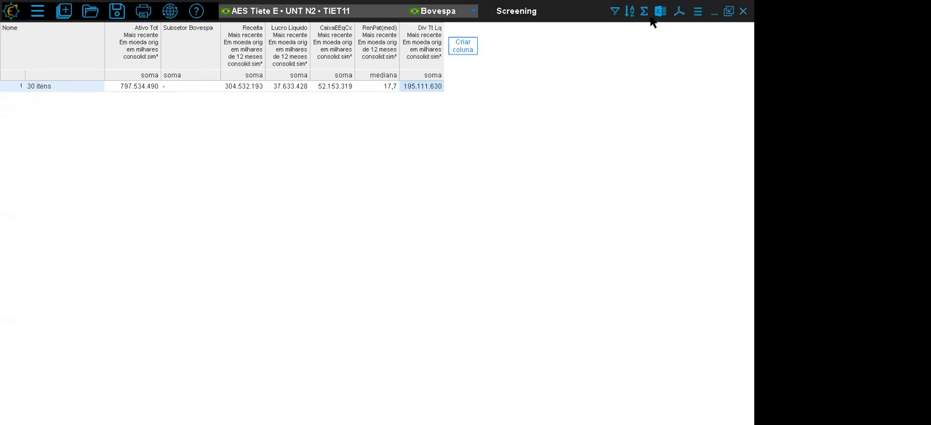
# - Duplicate the Screening window and arrange both copies one above the other, with a short upper window and a taller lower one
pyautogui.click(698, 13)
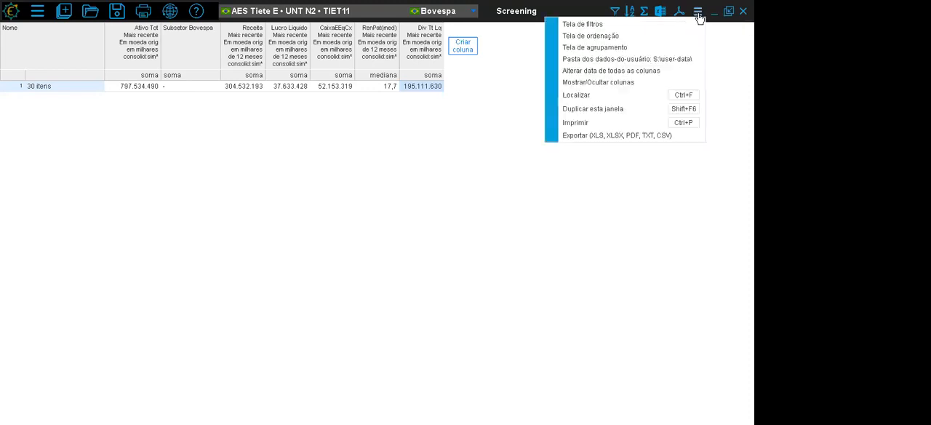
pyautogui.click(645, 116)
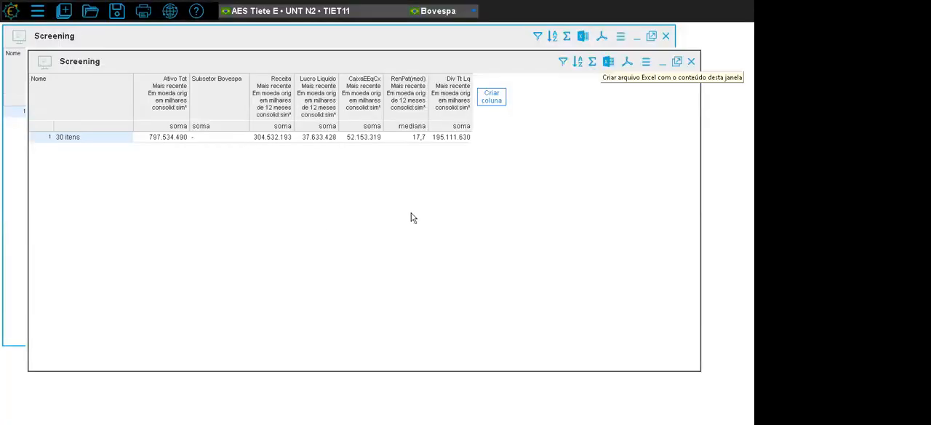
pyautogui.click(37, 11)
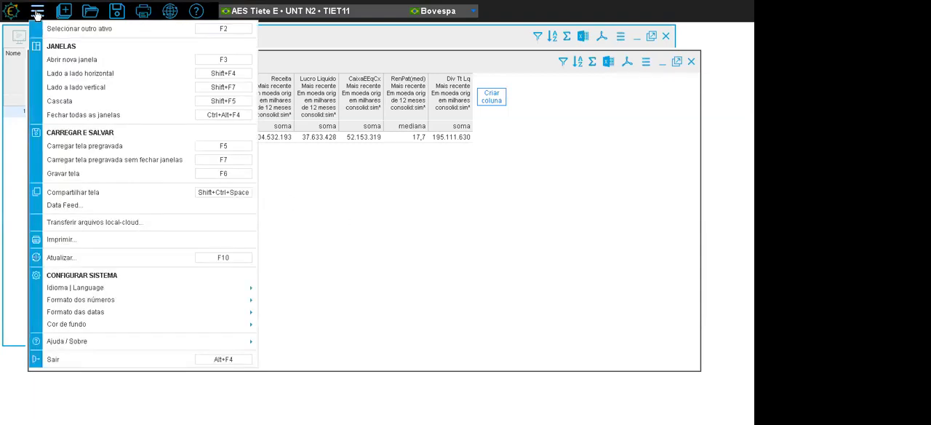
pyautogui.click(121, 82)
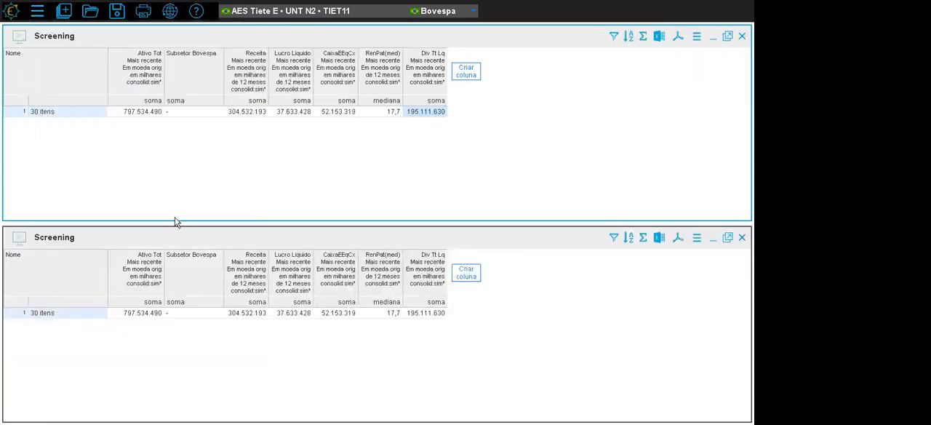
pyautogui.moveTo(176, 192); pyautogui.dragTo(174, 127)
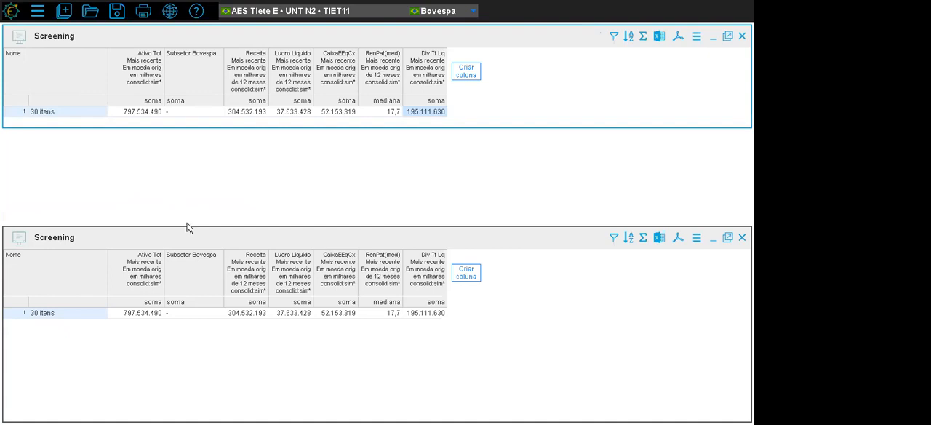
pyautogui.moveTo(187, 202); pyautogui.dragTo(189, 134)
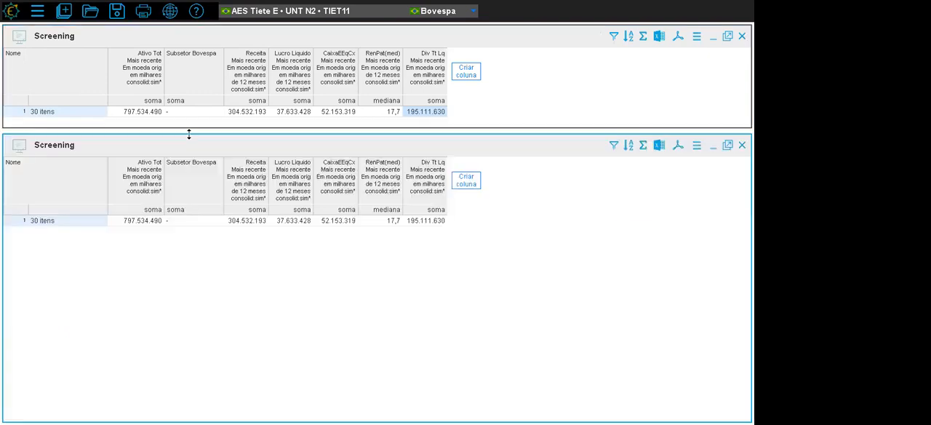
# - Remove the grouping from the lower Screening window by choosing Não agrupar
pyautogui.click(644, 146)
pyautogui.click(208, 134)
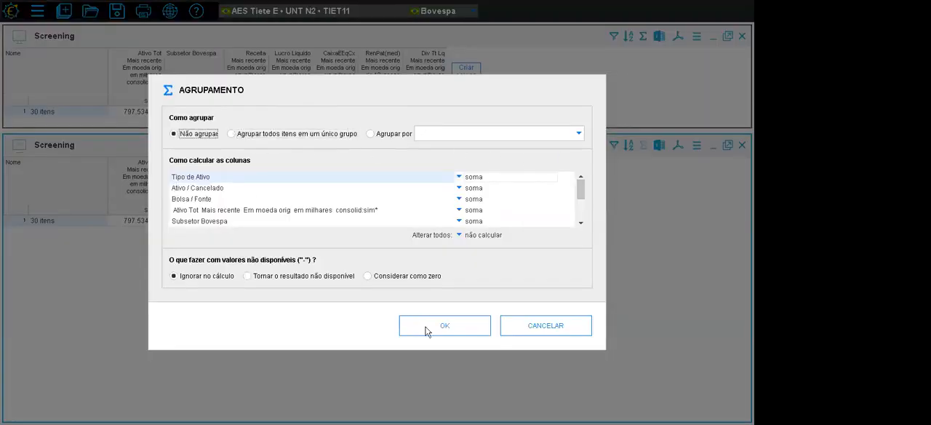
pyautogui.click(433, 329)
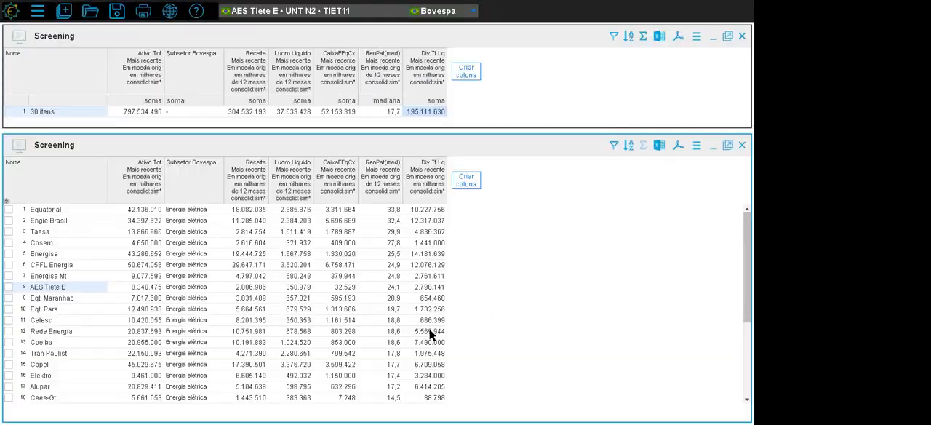
# - Compare the individual companies' RenPat(med) values around Tran Paulist, Copel and Elektro with the median in the grouped window
pyautogui.click(393, 285)
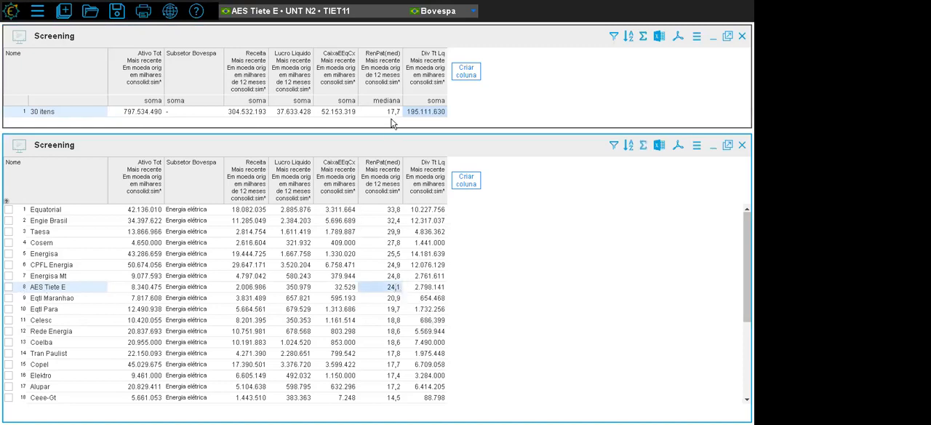
pyautogui.click(393, 353)
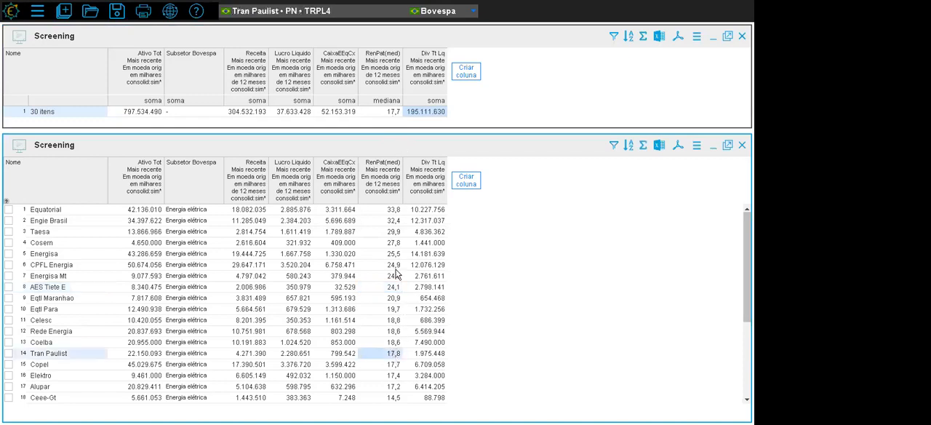
pyautogui.click(393, 364)
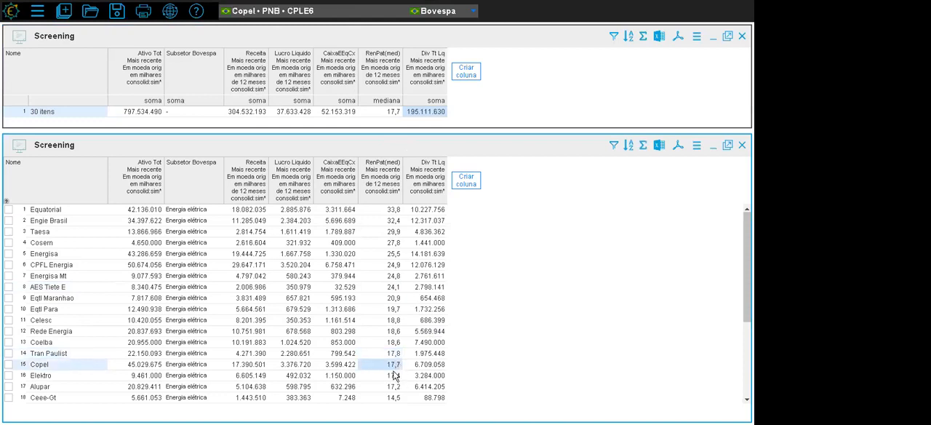
pyautogui.moveTo(399, 344); pyautogui.dragTo(398, 206)
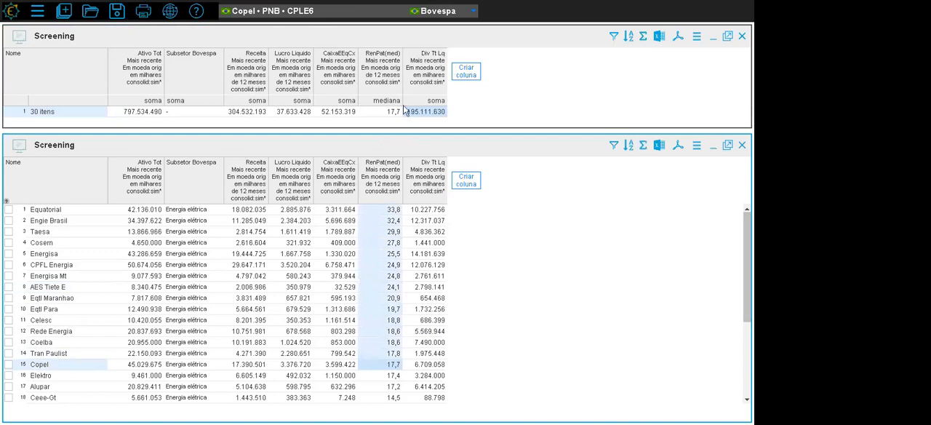
pyautogui.click(392, 377)
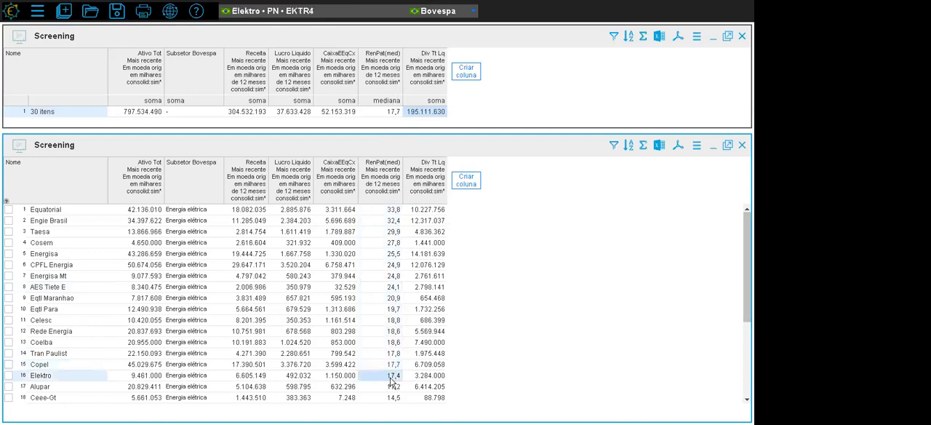
pyautogui.scroll(-4, 378, 304)
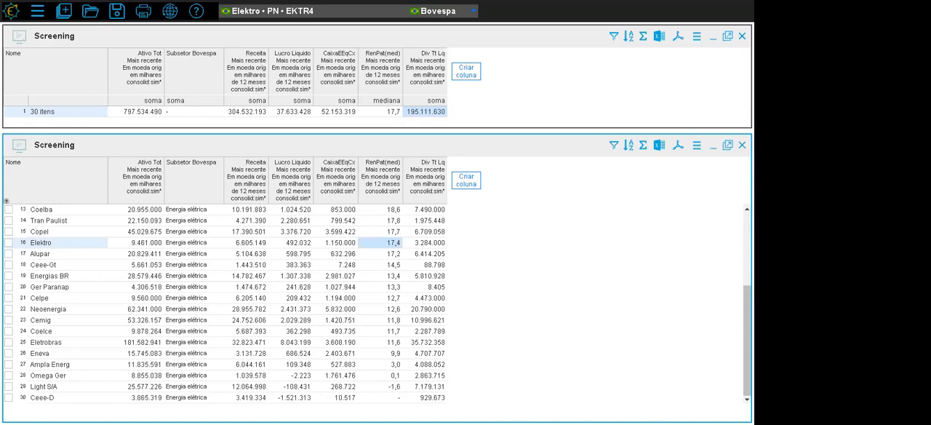
# - Close the grouped Screening window and maximize the one listing the individual companies
pyautogui.click(741, 35)
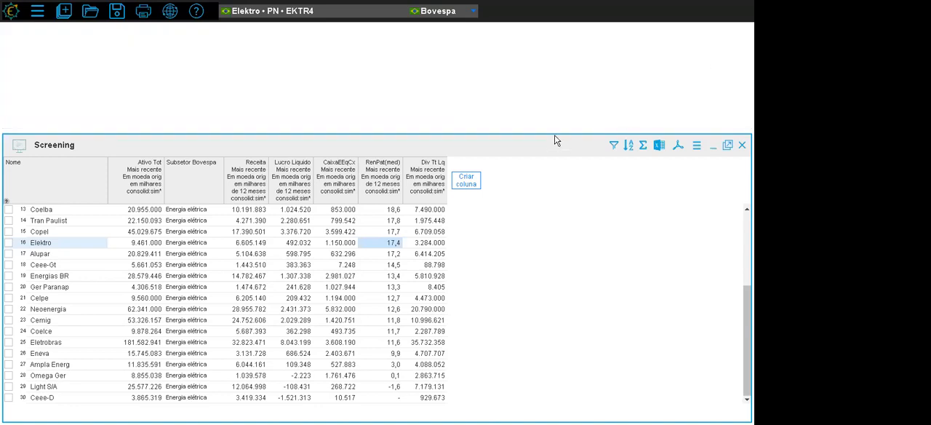
pyautogui.click(727, 145)
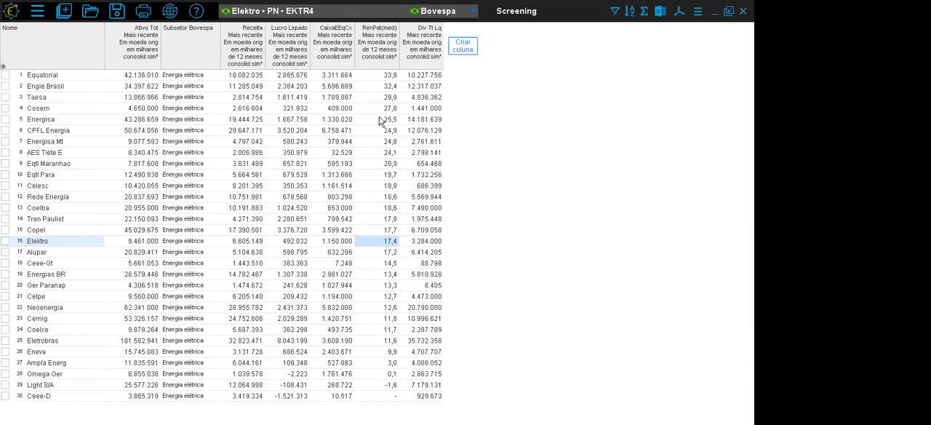
# - Open the Demonstrativos Financeiros for Eqtl Maranhao and tile that window side by side with the Screening
pyautogui.click(60, 164)
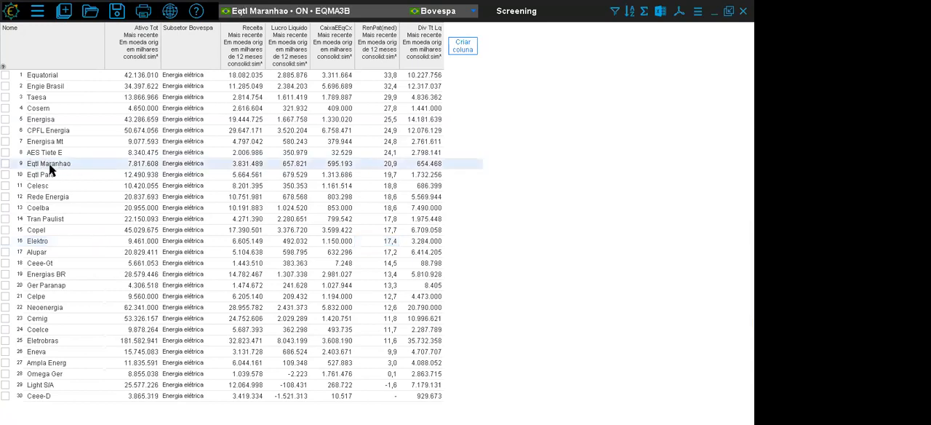
pyautogui.click(65, 18)
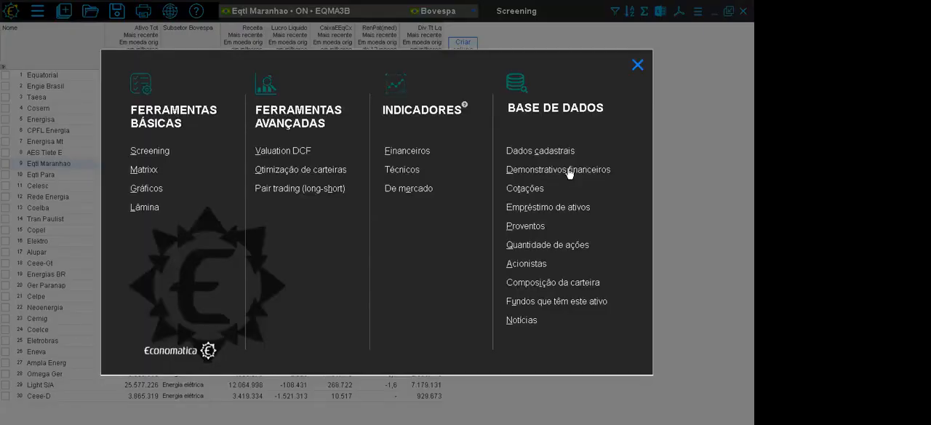
pyautogui.click(569, 170)
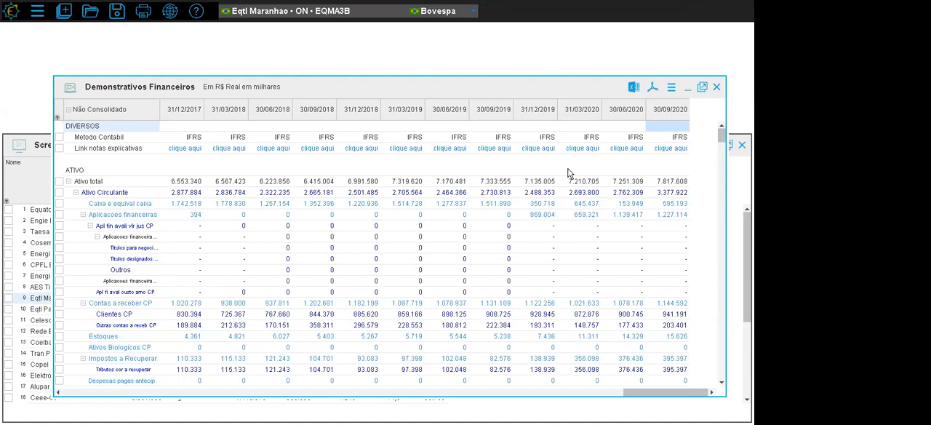
pyautogui.click(42, 15)
pyautogui.click(62, 88)
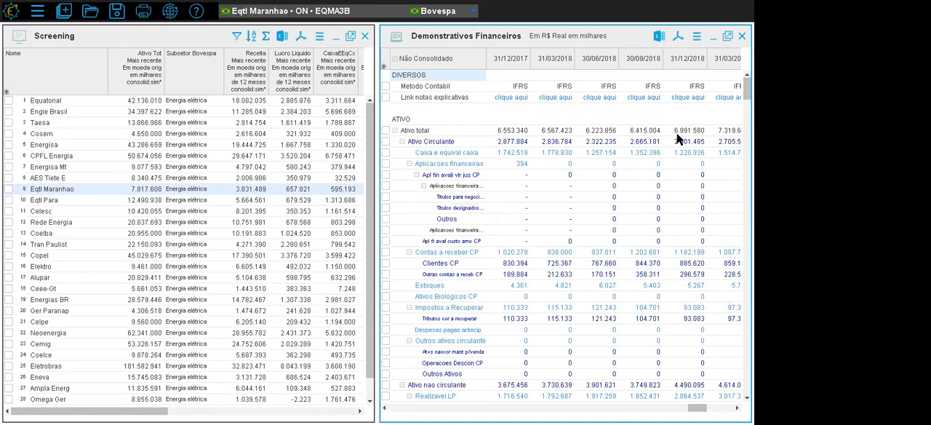
# - View the financial statements of AES Tiete E, CPFL Energia, Celesc, Coelba, Copel and Alupar in turn from the Screening list
pyautogui.click(52, 180)
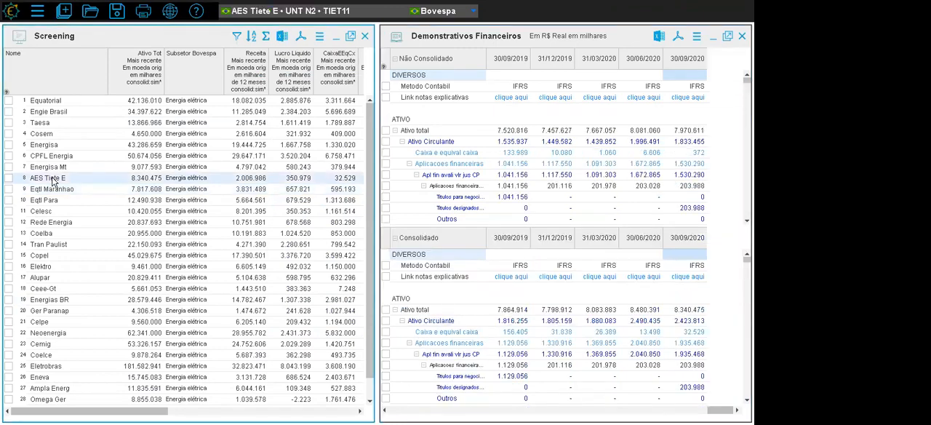
pyautogui.click(48, 157)
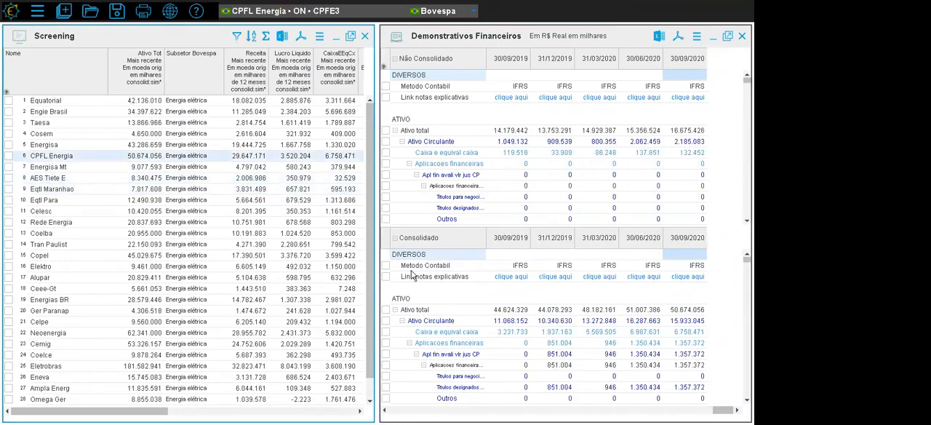
pyautogui.click(40, 211)
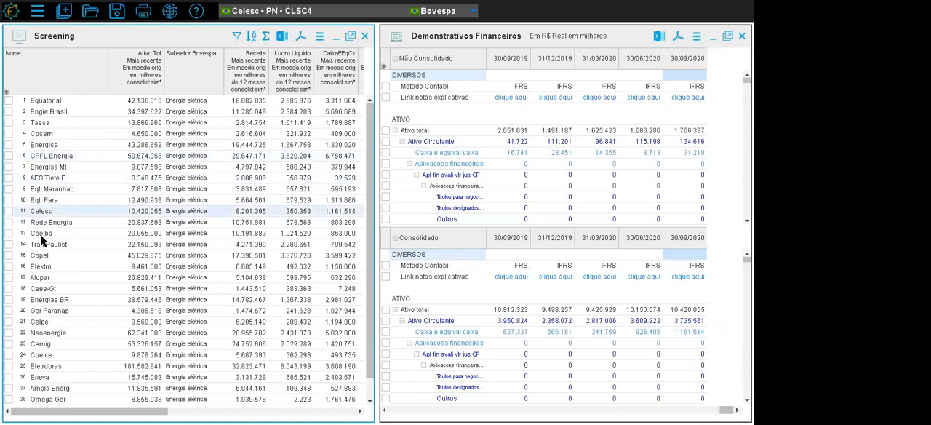
pyautogui.click(40, 233)
pyautogui.click(46, 256)
pyautogui.click(47, 277)
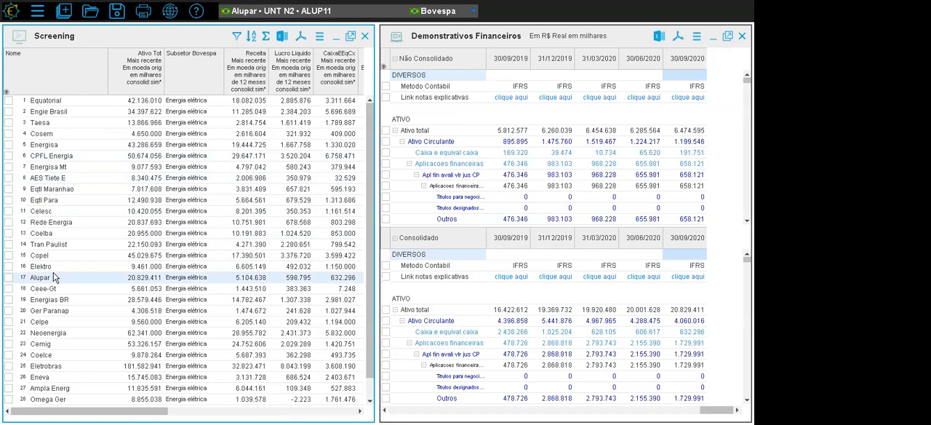
# - View the financial statements of Ceee-Gt, Energias BR, Ger Paranap, Celpe and Neoenergia in turn from the Screening list
pyautogui.press('Down')
pyautogui.press('Down')
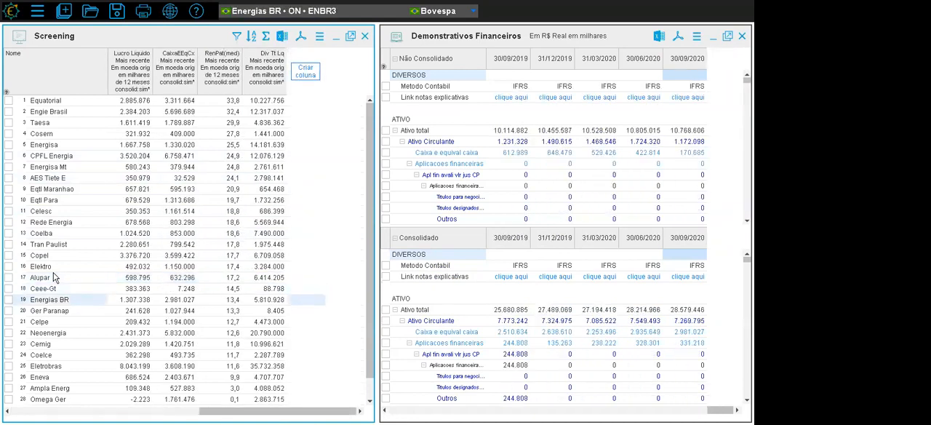
pyautogui.press('Down')
pyautogui.press('Down')
pyautogui.press('Down')
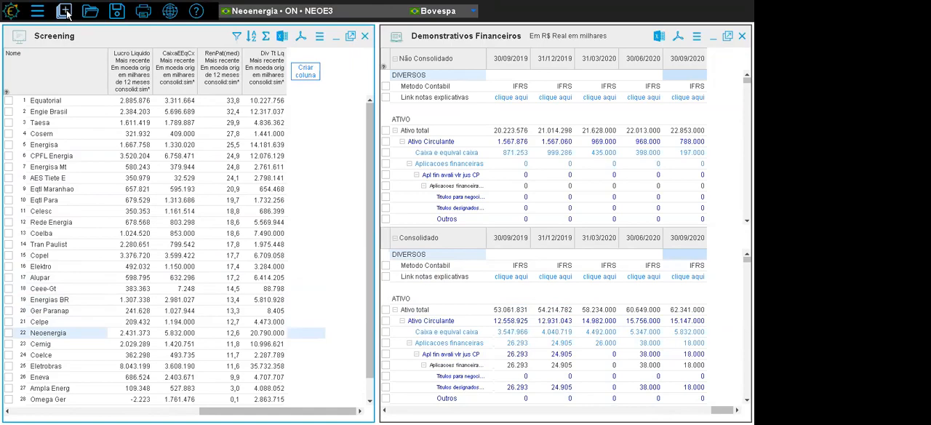
# - Open the Dados Cadastrais and Acionistas windows for Neoenergia and tile all the windows vertically side by side
pyautogui.click(64, 12)
pyautogui.click(565, 153)
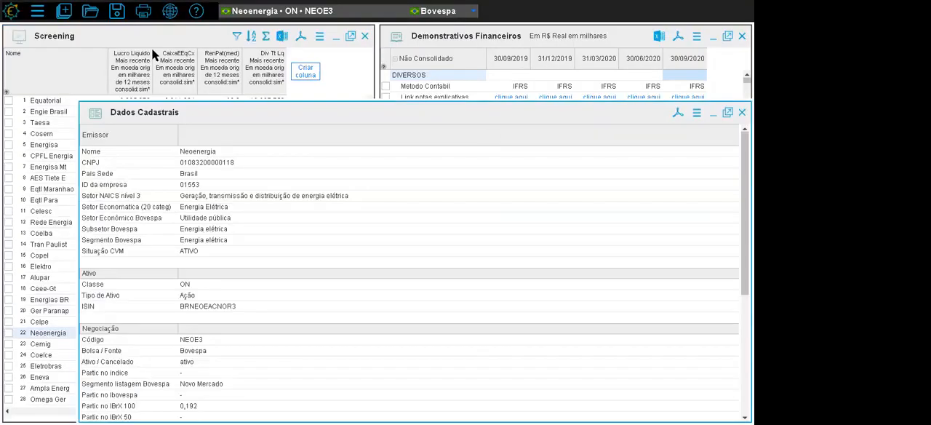
pyautogui.click(64, 11)
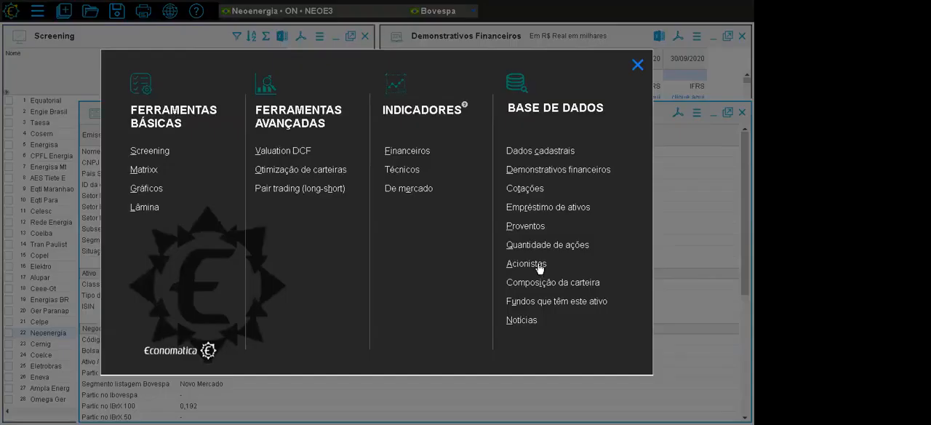
pyautogui.click(537, 263)
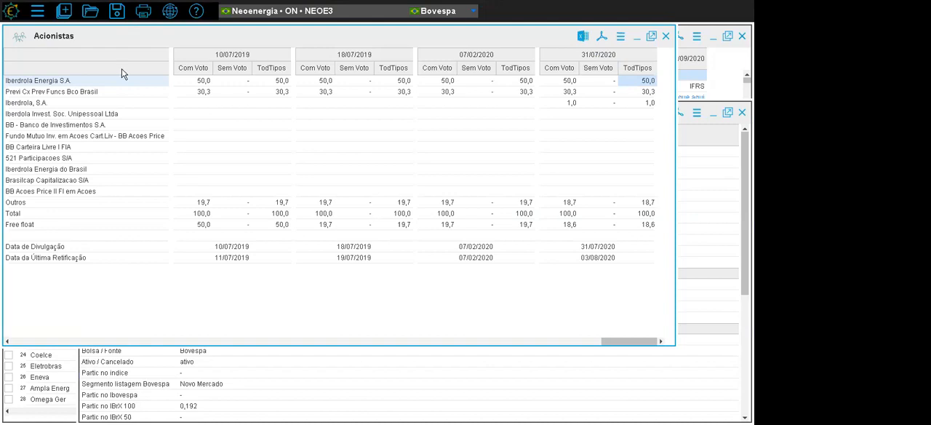
pyautogui.click(38, 11)
pyautogui.click(73, 88)
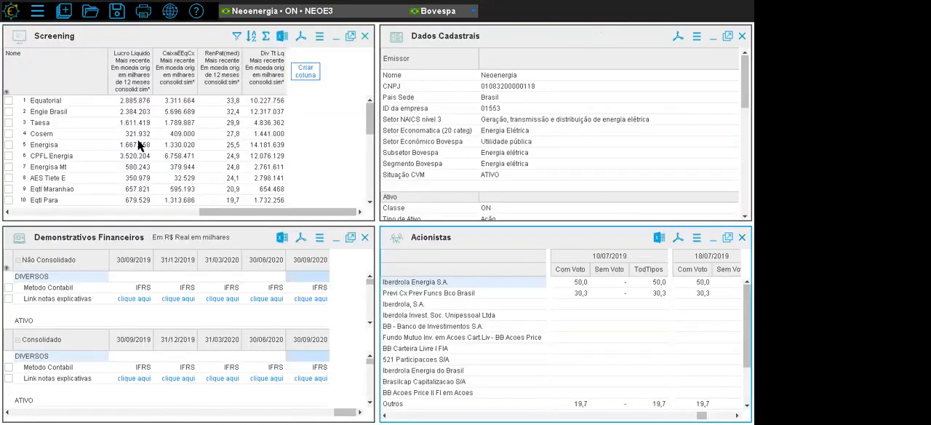
# - View the registration data, shareholders and statements of several Screening companies, including Taesa, Eqtl Para, Energisa, CPFL Energia and AES Tiete E
pyautogui.click(52, 112)
pyautogui.press('Down')
pyautogui.press('Down')
pyautogui.press('Down')
pyautogui.press('Down')
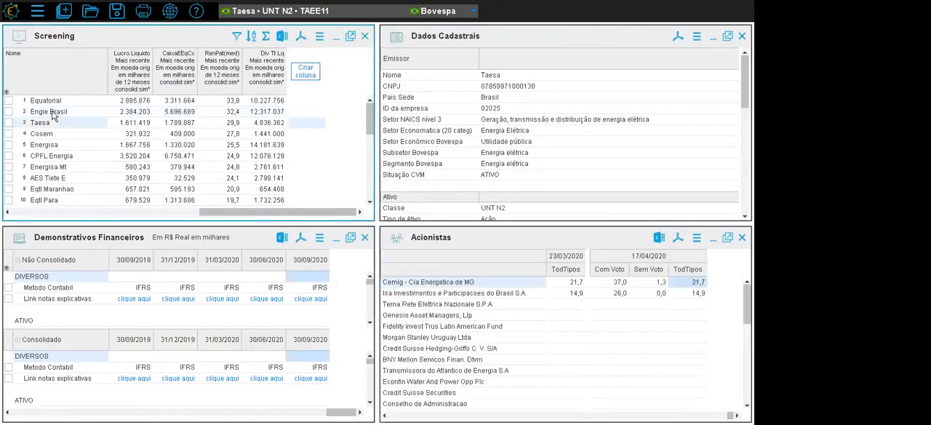
pyautogui.press('Down')
pyautogui.press('Down')
pyautogui.press('Down')
pyautogui.press('Down')
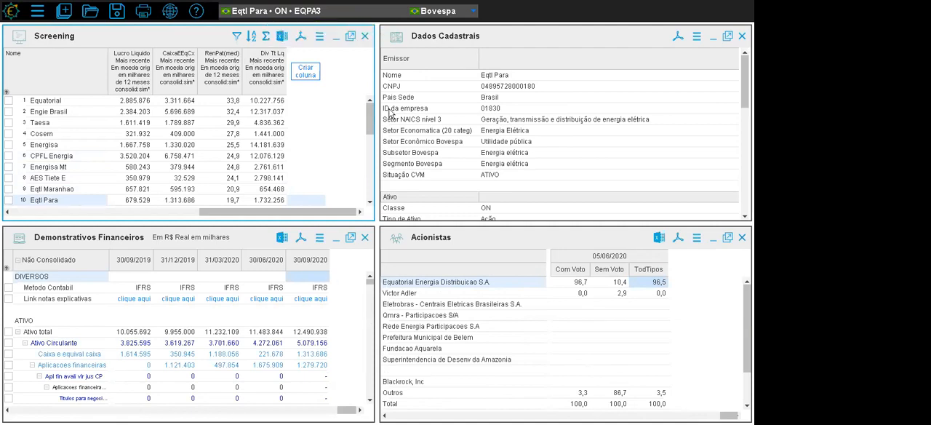
pyautogui.click(64, 145)
pyautogui.click(64, 156)
pyautogui.click(65, 178)
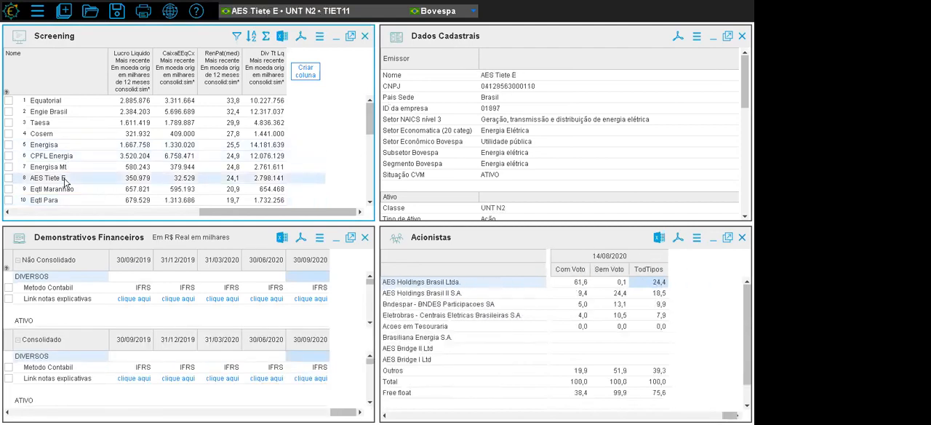
# - Close the Demonstrativos Financeiros, Acionistas and Dados Cadastrais windows, keeping only the Screening
pyautogui.click(364, 238)
pyautogui.click(742, 237)
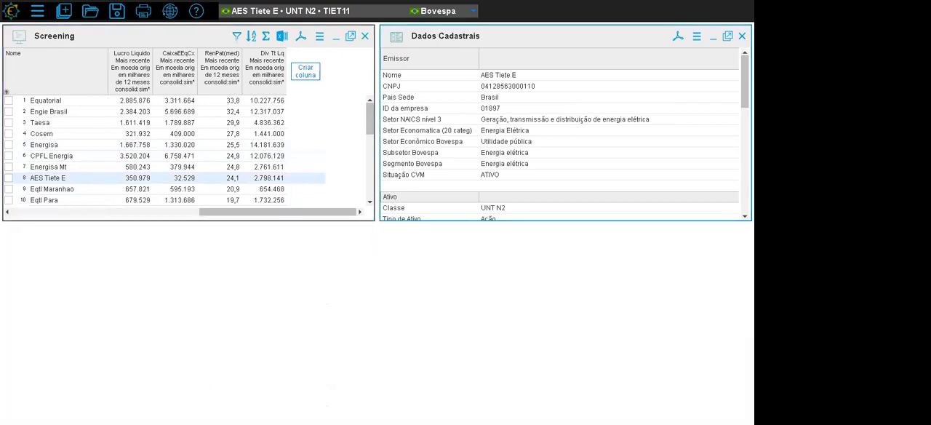
pyautogui.click(742, 36)
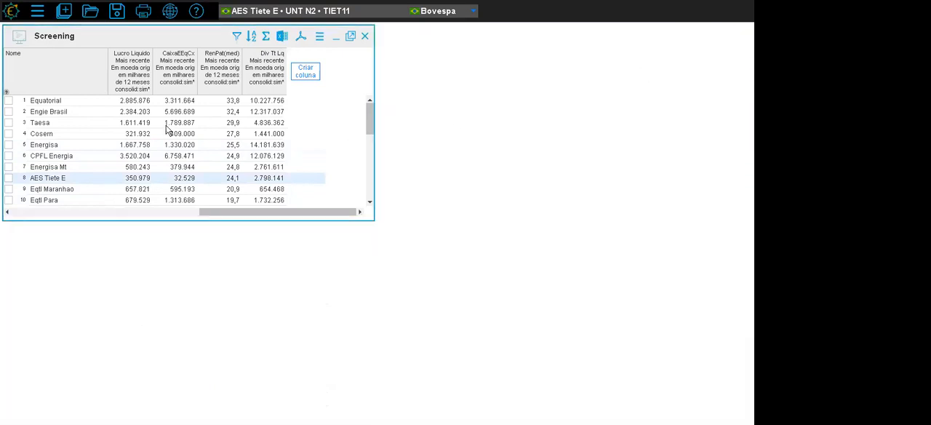
# - Open a new Matrixx window and tile it vertically beside the Screening
pyautogui.click(64, 12)
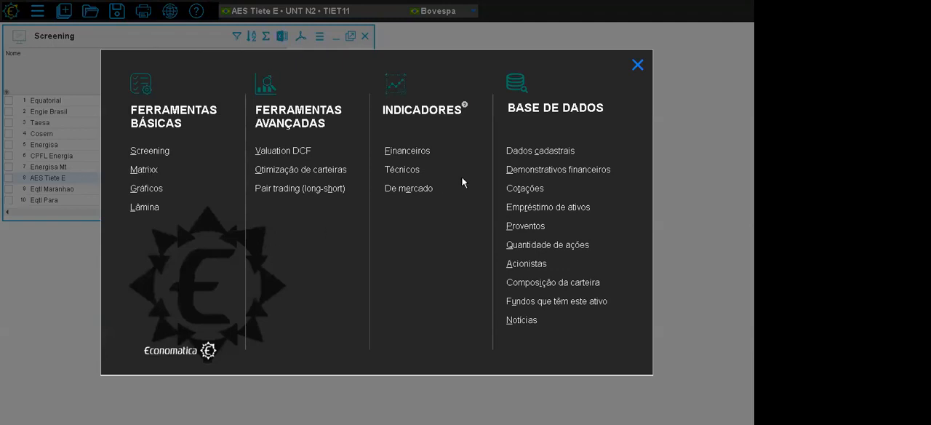
pyautogui.click(144, 170)
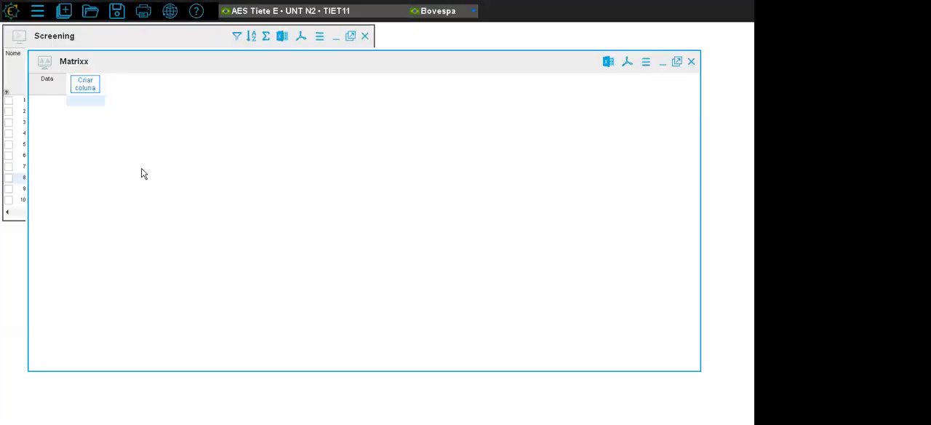
pyautogui.click(35, 16)
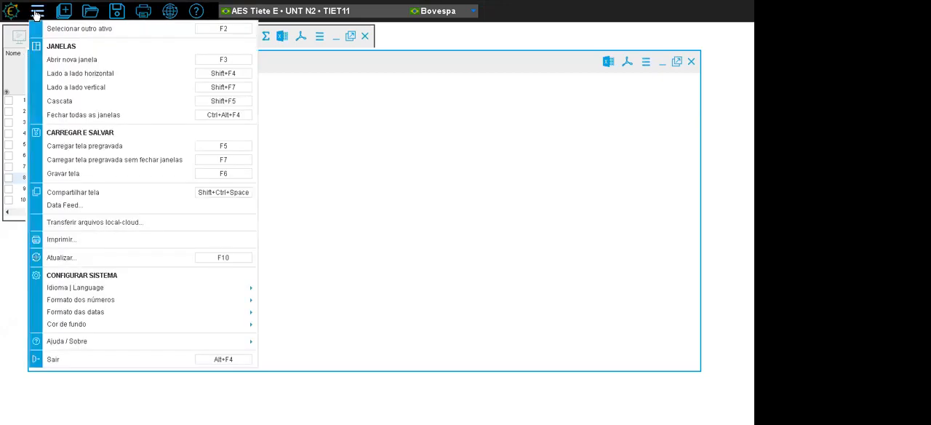
pyautogui.click(73, 93)
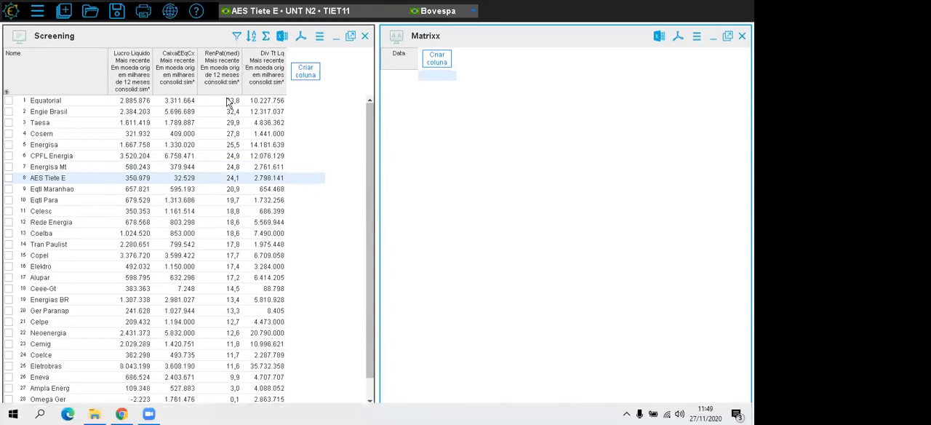
# - Examine the Div Tt Lq column and Engie Brasil's value in the Screening, and select Taesa
pyautogui.click(253, 112)
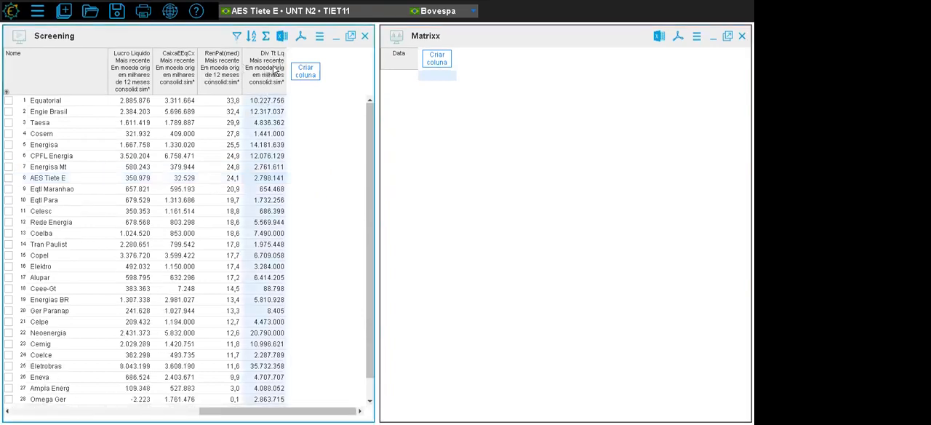
pyautogui.click(266, 113)
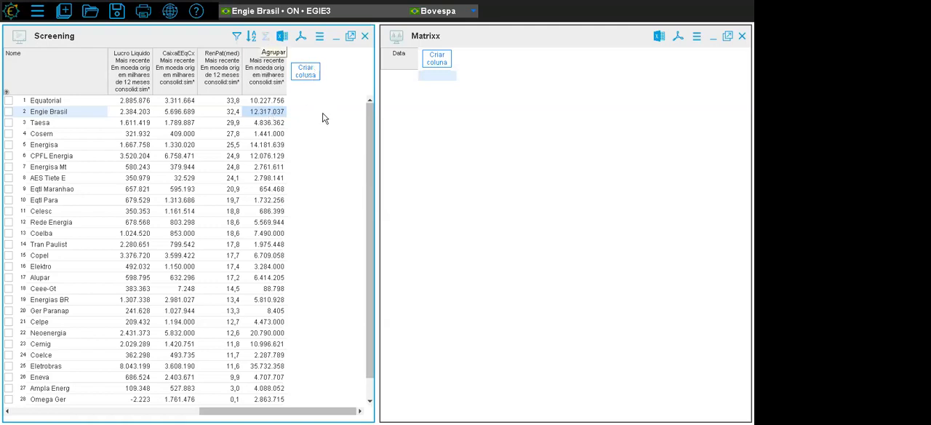
pyautogui.click(299, 124)
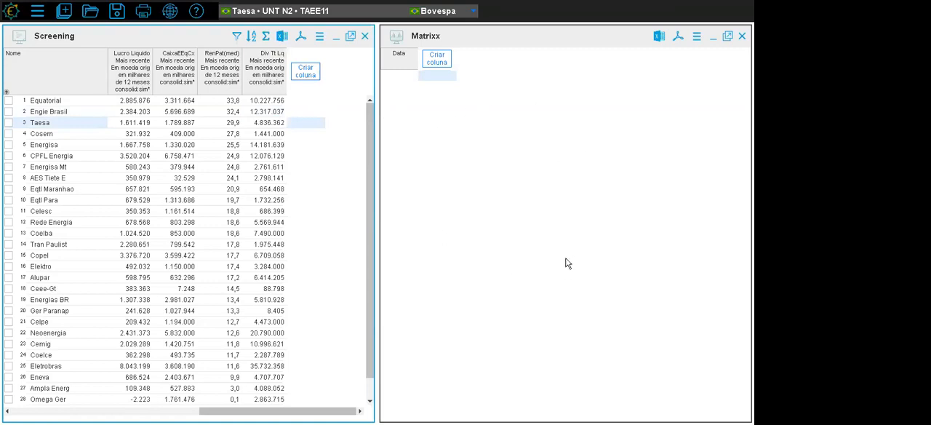
# - Set the initial date in the Matrixx parameters to 10 anos atrás
pyautogui.click(697, 37)
pyautogui.click(642, 52)
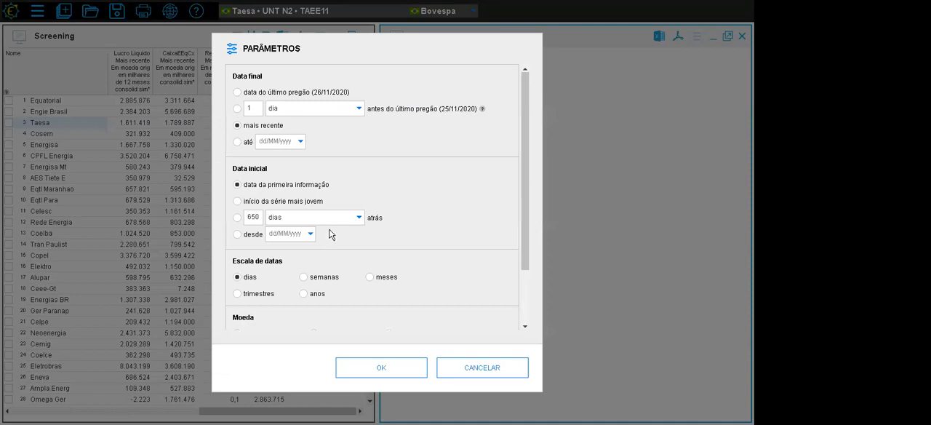
pyautogui.click(238, 218)
pyautogui.write('10')
pyautogui.click(305, 222)
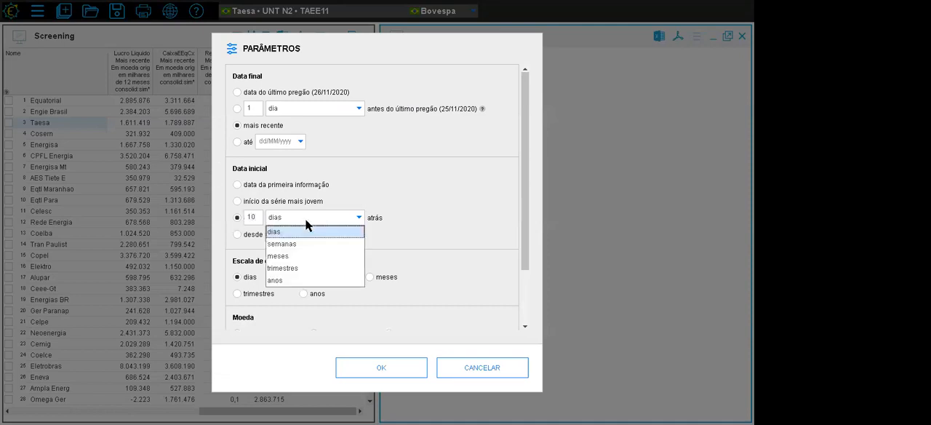
pyautogui.click(303, 281)
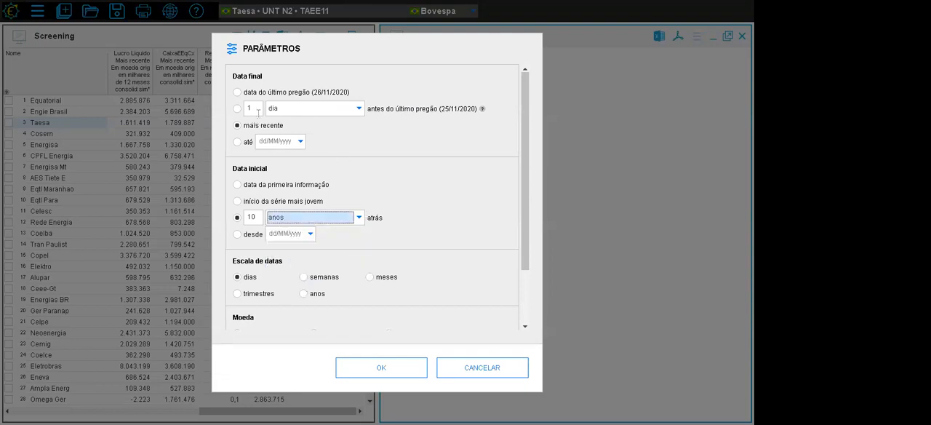
# - Try a fixed date range in the Matrixx parameters, from 01/01/2010 until 31/12/2019
pyautogui.click(238, 235)
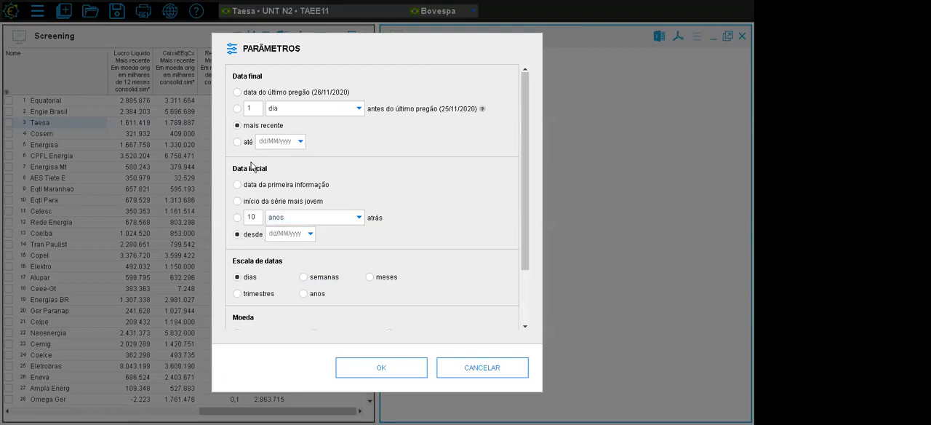
pyautogui.click(299, 233)
pyautogui.write('01/01/2010')
pyautogui.click(242, 142)
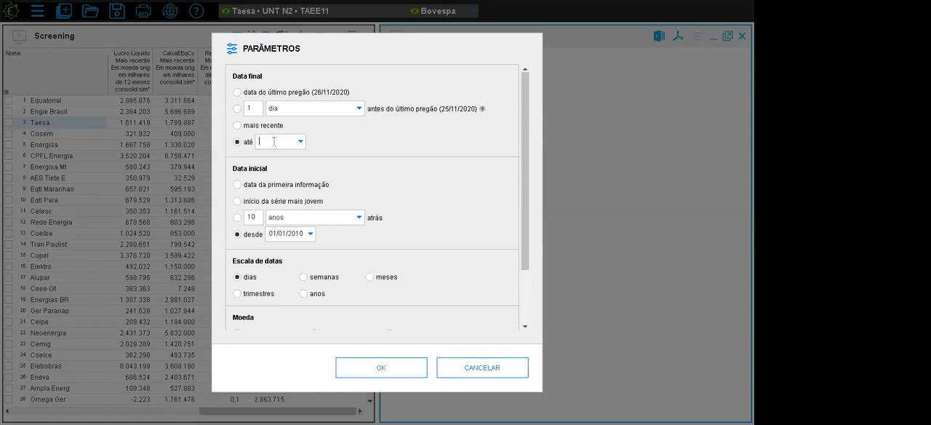
pyautogui.write('31/12/2019')
# - Apply the Matrixx parameters with 10 anos atrás as initial date, mais recente as final date and a date scale of anos
pyautogui.click(237, 217)
pyautogui.click(240, 126)
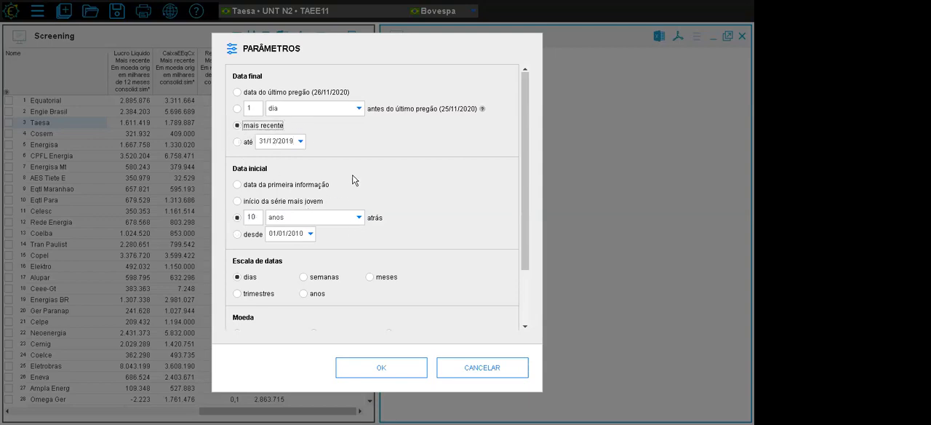
pyautogui.click(238, 294)
pyautogui.click(304, 296)
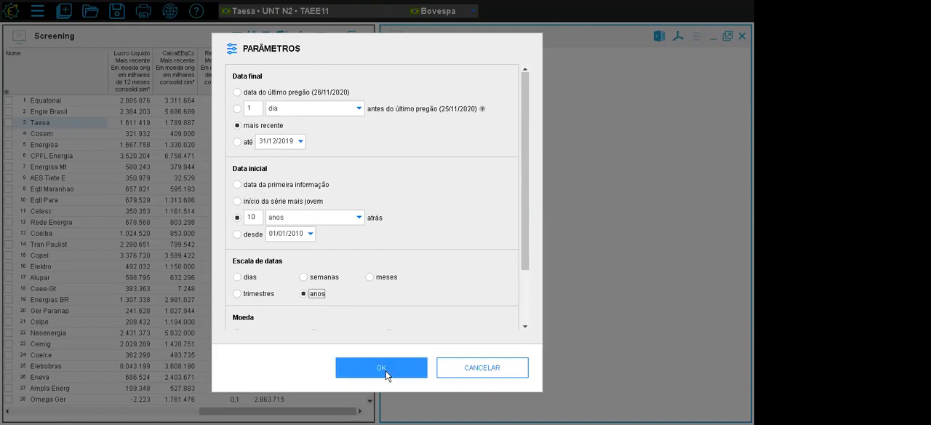
pyautogui.click(380, 370)
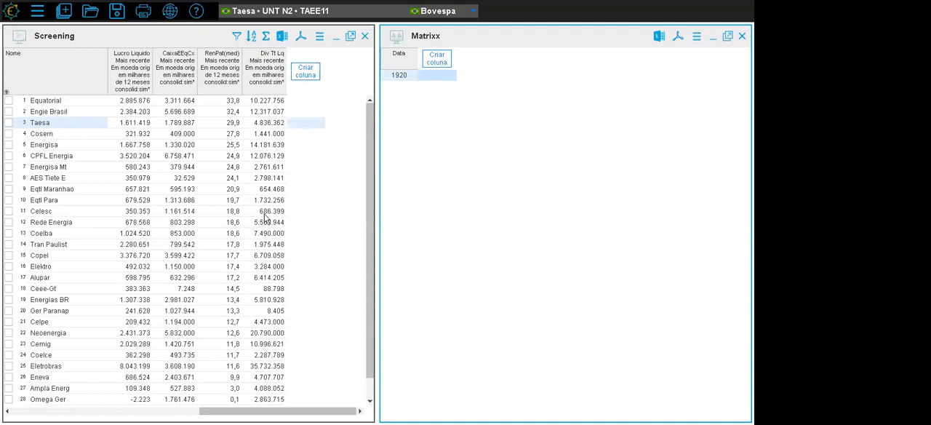
# - Add a Dívida Total Líquida $ column to the Matrixx for the current asset, keeping the default advanced settings
pyautogui.click(439, 61)
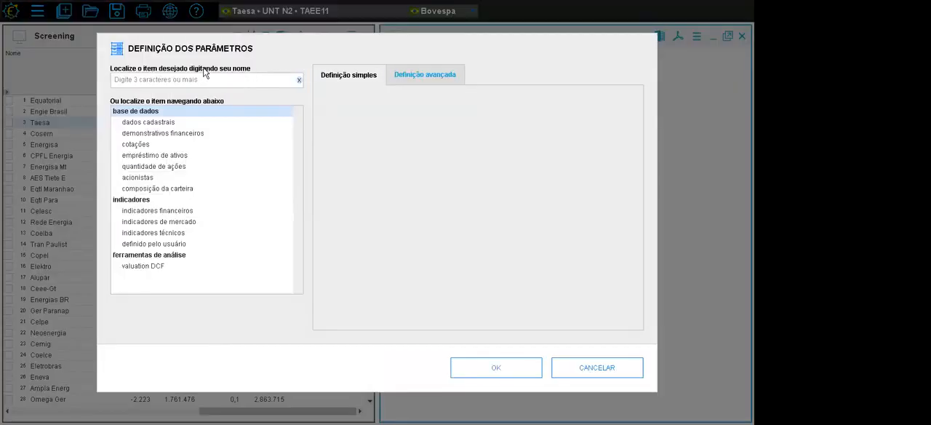
pyautogui.write('div tot li')
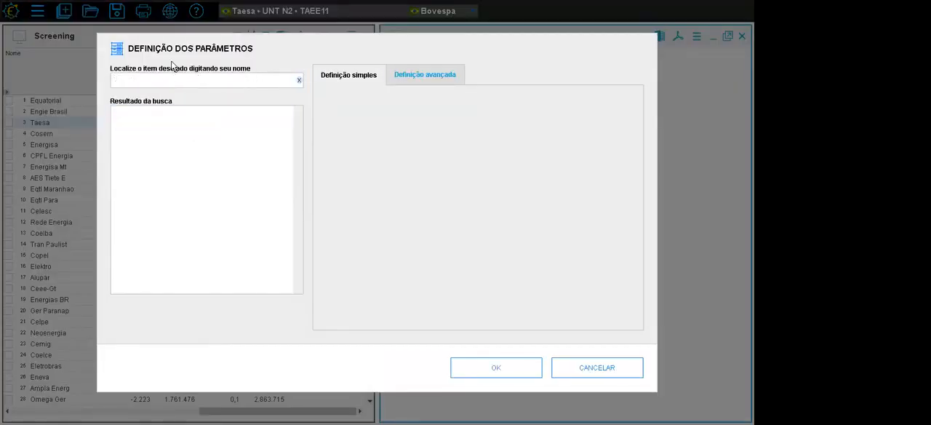
pyautogui.write('q')
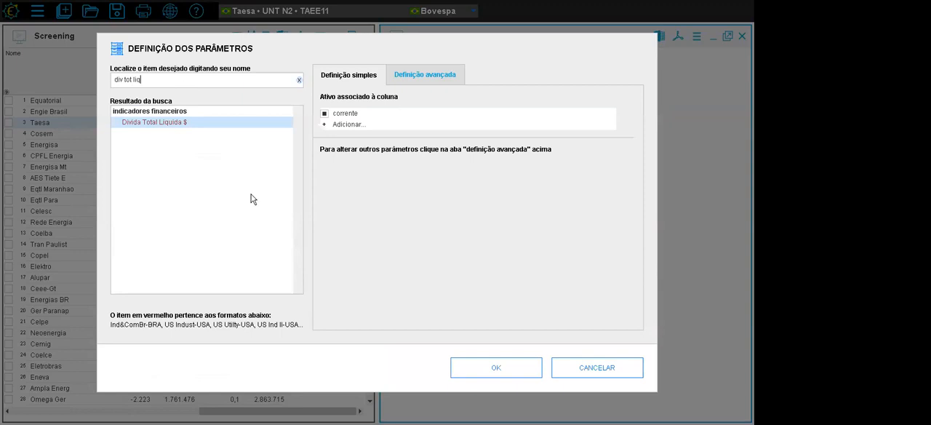
pyautogui.click(437, 77)
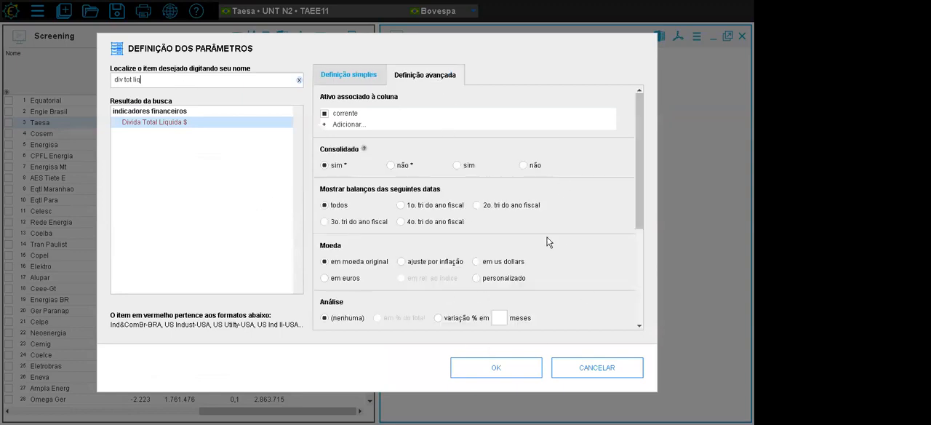
pyautogui.click(505, 367)
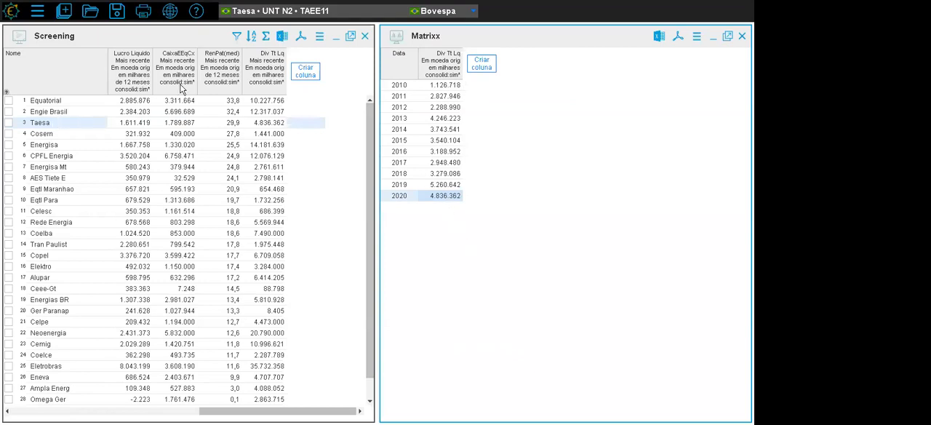
# - Compare Taesa's Div Tt Lq in the Screening with its 2020 and earlier yearly values in the Matrixx
pyautogui.click(36, 123)
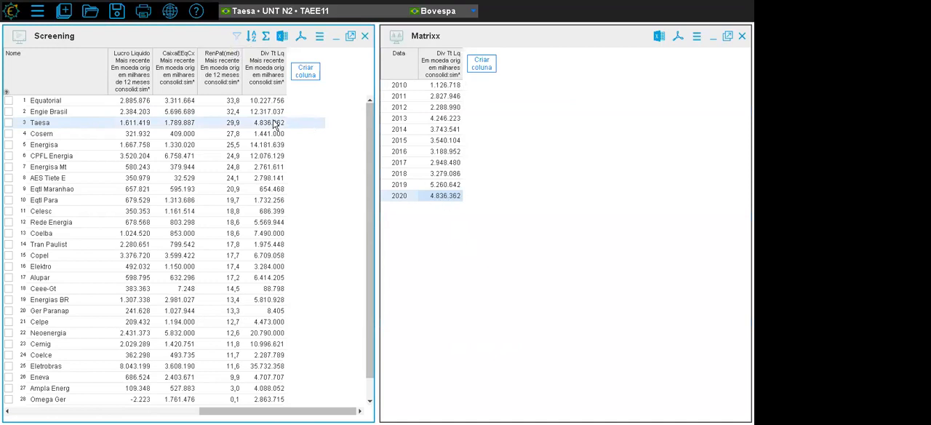
pyautogui.click(442, 199)
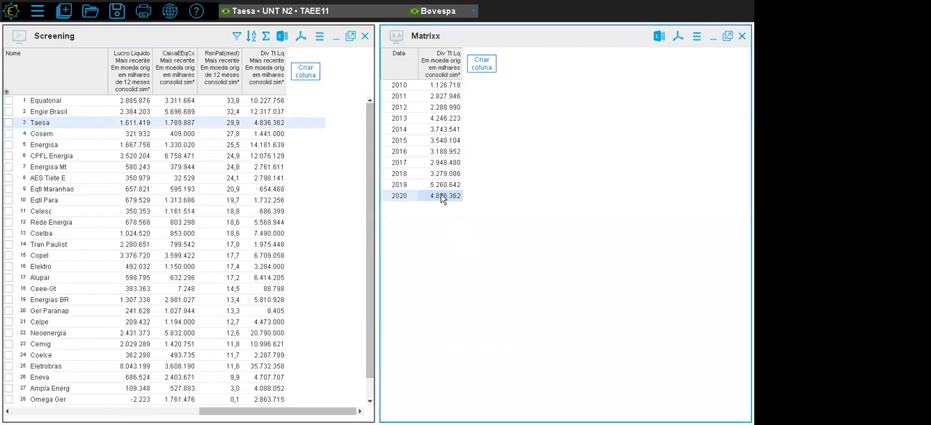
pyautogui.click(439, 176)
pyautogui.moveTo(440, 165); pyautogui.dragTo(440, 185)
pyautogui.click(444, 196)
# - View the yearly net debt of Engie Brasil, Energisa, AES Tiete E, Eqtl Para, Rede Energia, Tran Paulist and Cosern in the Matrixx
pyautogui.click(56, 112)
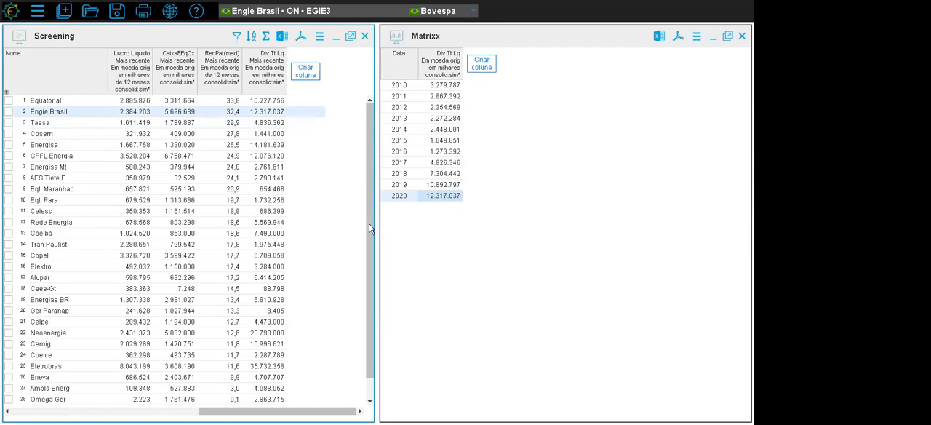
pyautogui.click(46, 146)
pyautogui.click(49, 177)
pyautogui.click(45, 200)
pyautogui.click(51, 222)
pyautogui.click(50, 245)
pyautogui.click(48, 177)
pyautogui.click(44, 135)
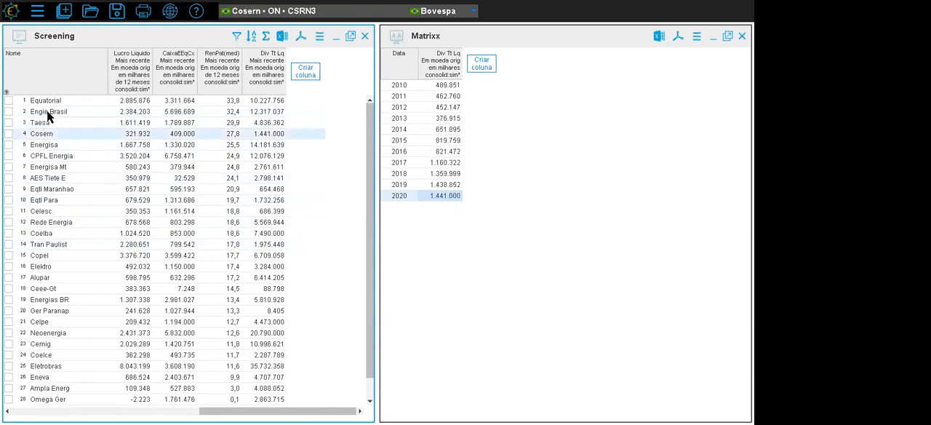
# - Show Engie Brasil in the Matrixx and add a Patrimonio liquido column for the current asset, keeping the default advanced settings
pyautogui.click(47, 110)
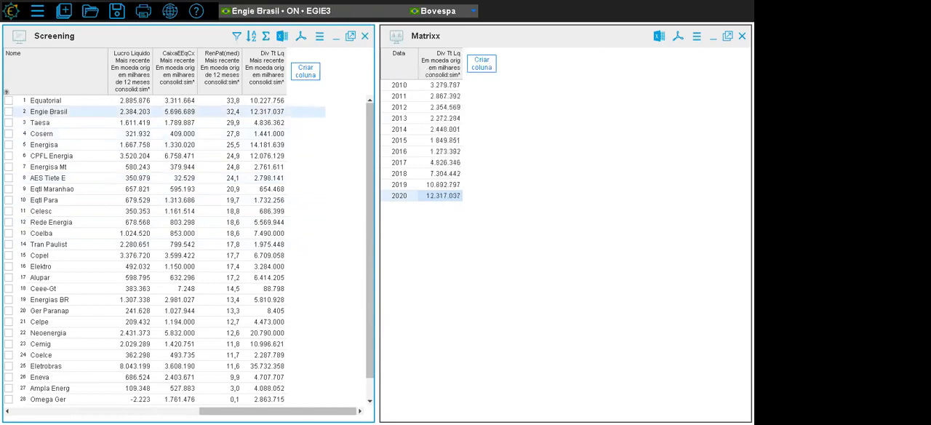
pyautogui.click(484, 66)
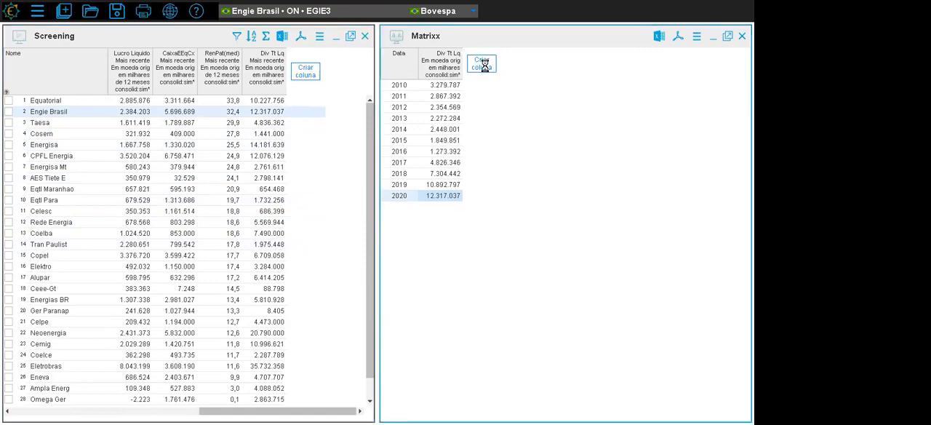
pyautogui.click(245, 78)
pyautogui.write('pa')
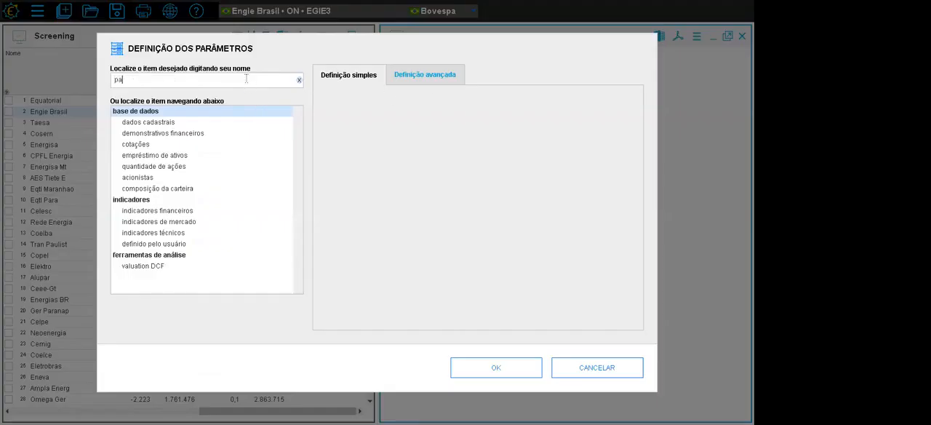
pyautogui.write('t liq')
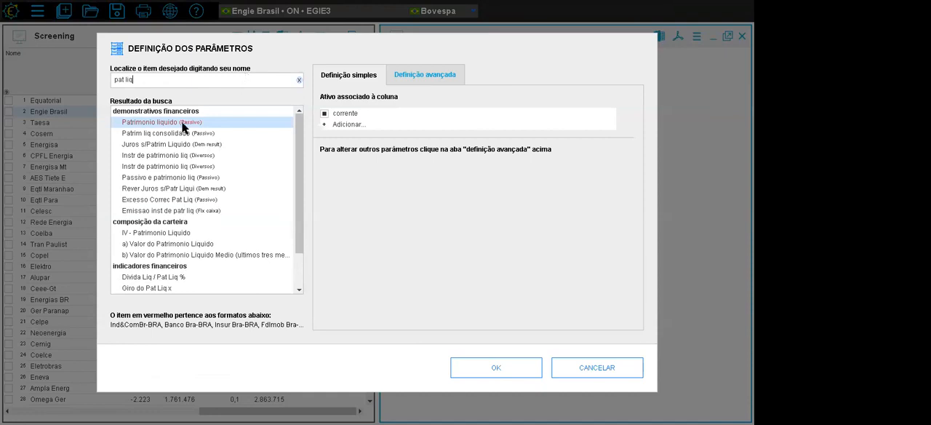
pyautogui.click(438, 73)
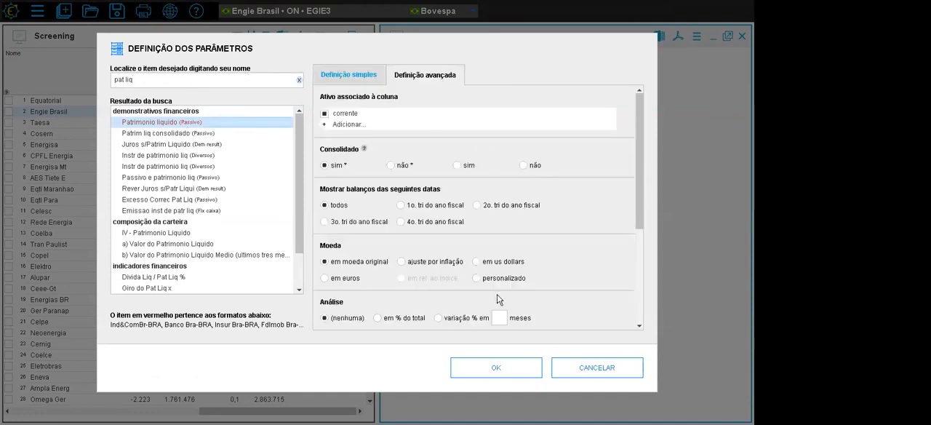
pyautogui.click(512, 368)
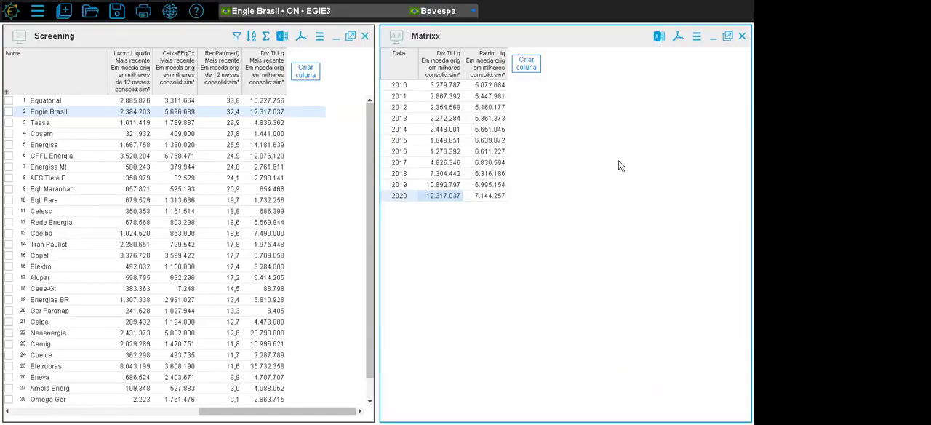
# - Add a Caixa e equival caixa column to the Matrixx for the current asset with the default advanced settings
pyautogui.click(533, 67)
pyautogui.click(186, 84)
pyautogui.write('caixa e equi')
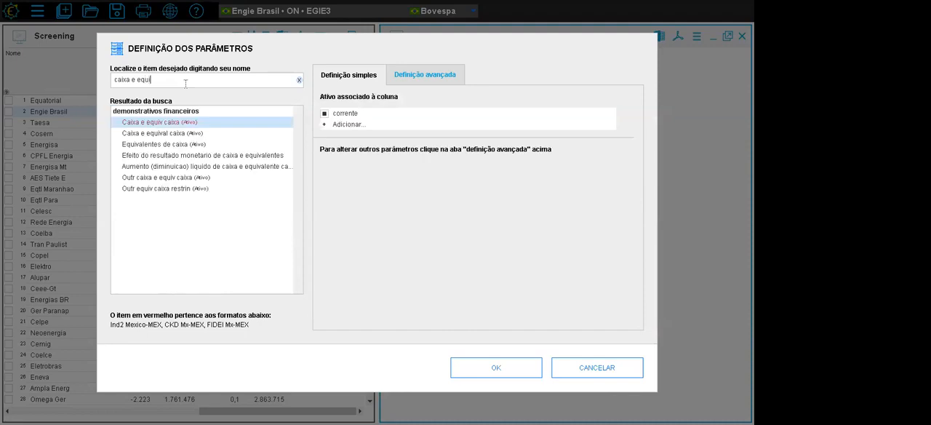
pyautogui.click(180, 134)
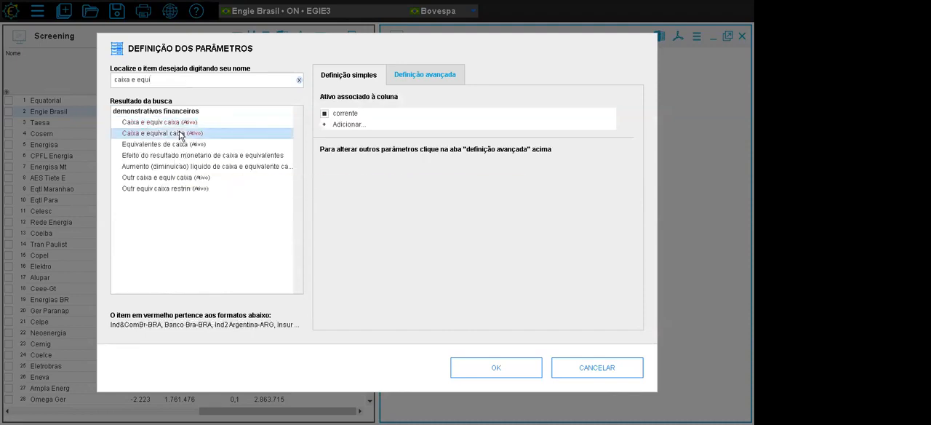
pyautogui.click(407, 75)
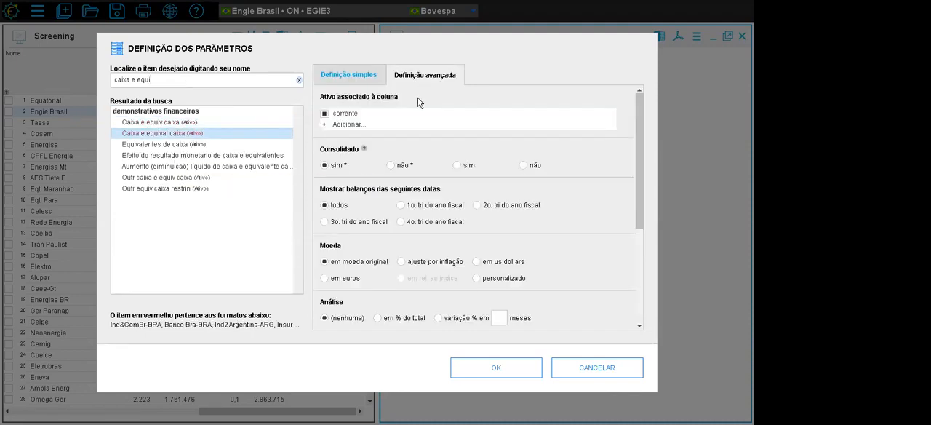
pyautogui.click(506, 367)
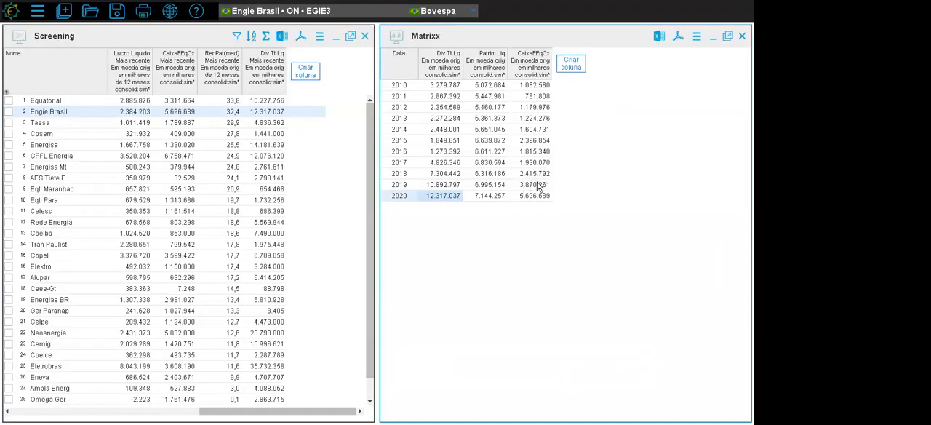
# - Add a ROE Rent Pat(pat medio)% column to the Matrixx with a 12-month period and default advanced settings
pyautogui.click(572, 66)
pyautogui.click(156, 81)
pyautogui.write('roe')
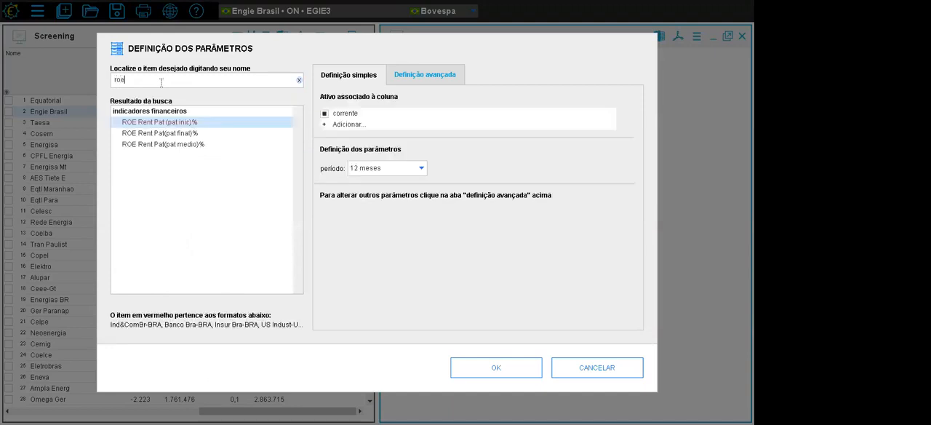
pyautogui.click(183, 144)
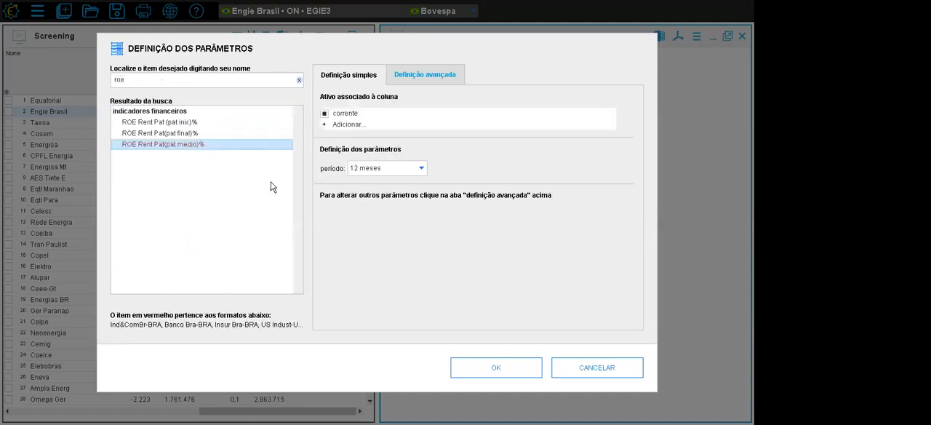
pyautogui.click(413, 80)
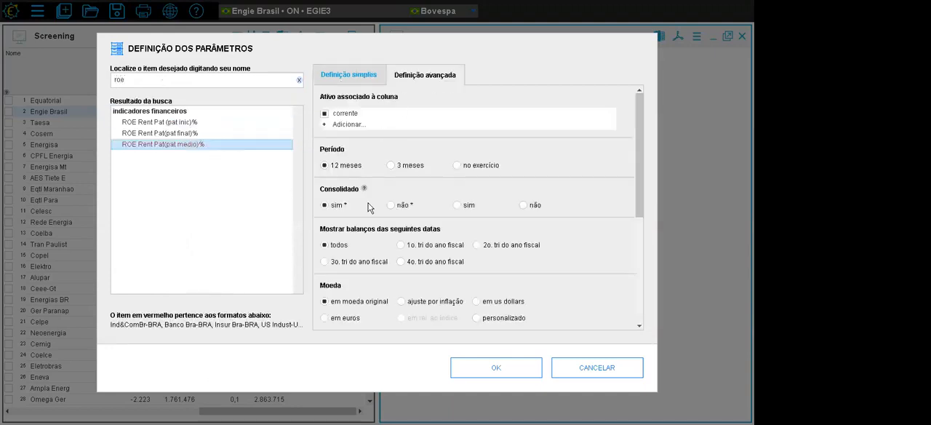
pyautogui.click(486, 363)
# - Add a Margem Ebitda % column to the Matrixx with a 12-month period and default advanced settings
pyautogui.click(617, 65)
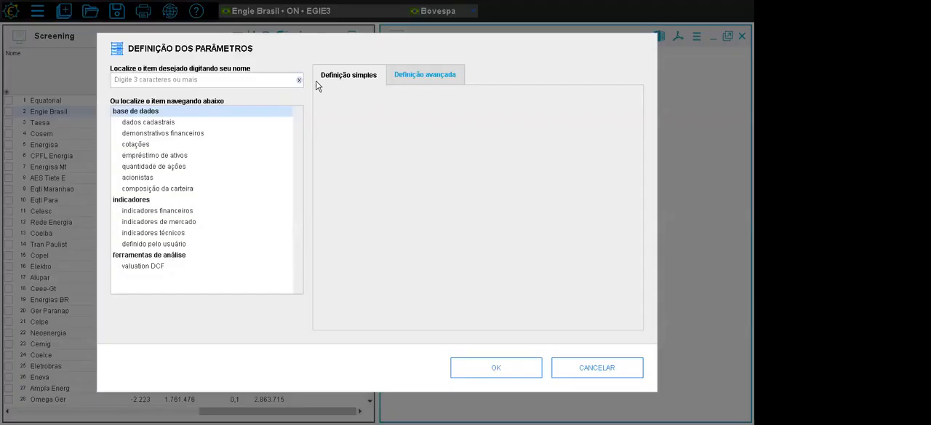
pyautogui.click(233, 79)
pyautogui.write('marge')
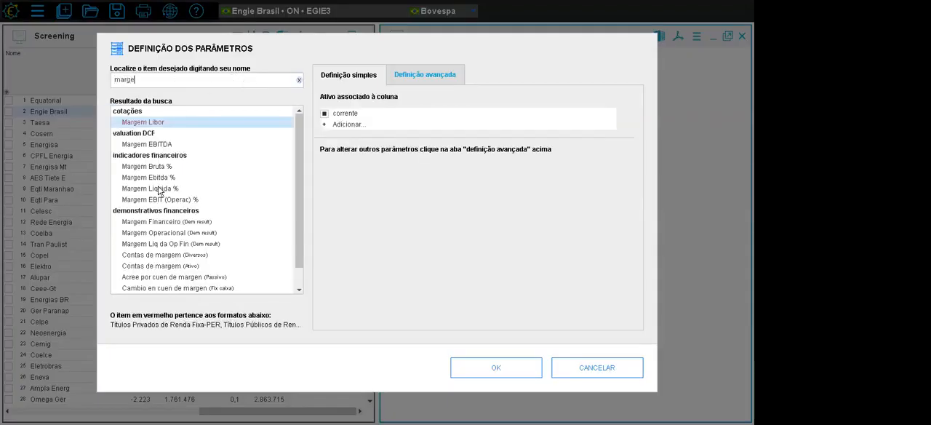
pyautogui.click(159, 179)
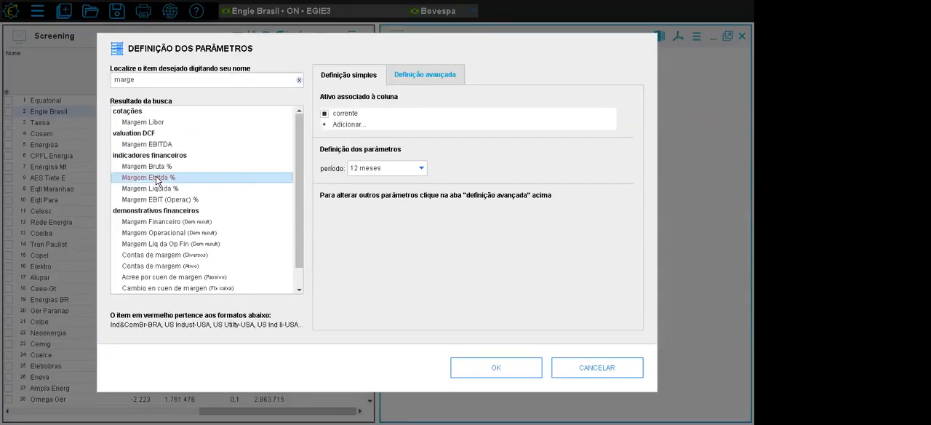
pyautogui.click(402, 80)
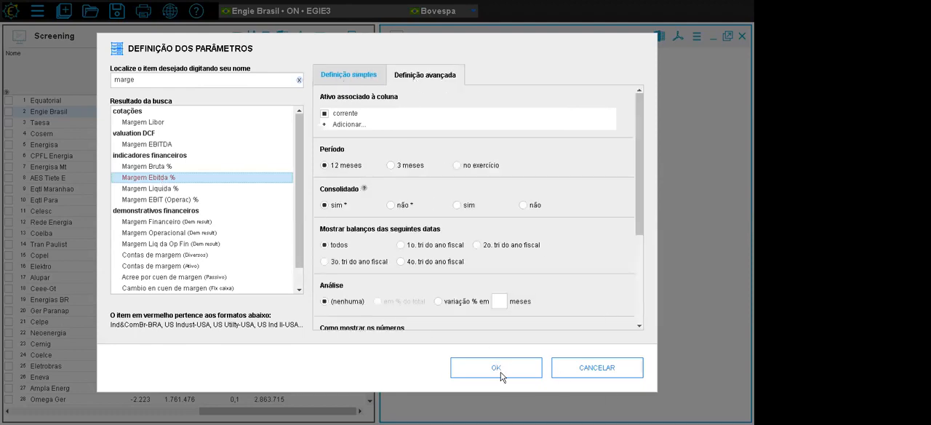
pyautogui.press('Return')
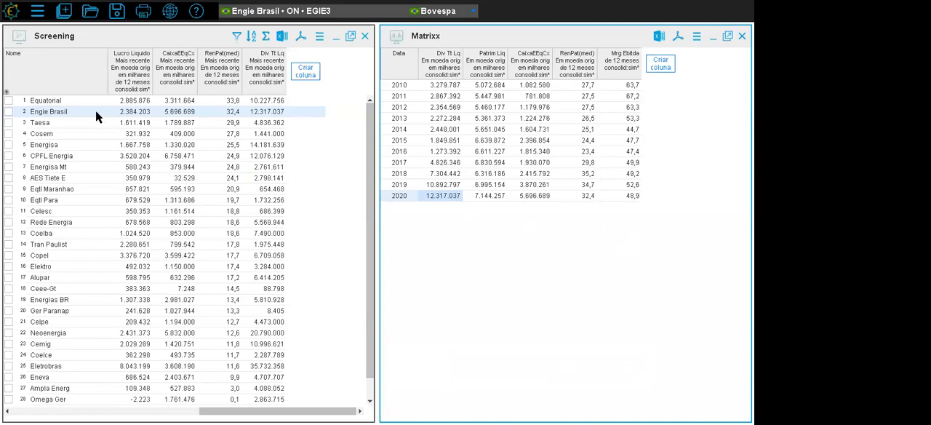
# - View the ten-year Matrixx indicators of Taesa, Cosern, Energisa and Energisa Mt from the Screening list
pyautogui.click(69, 125)
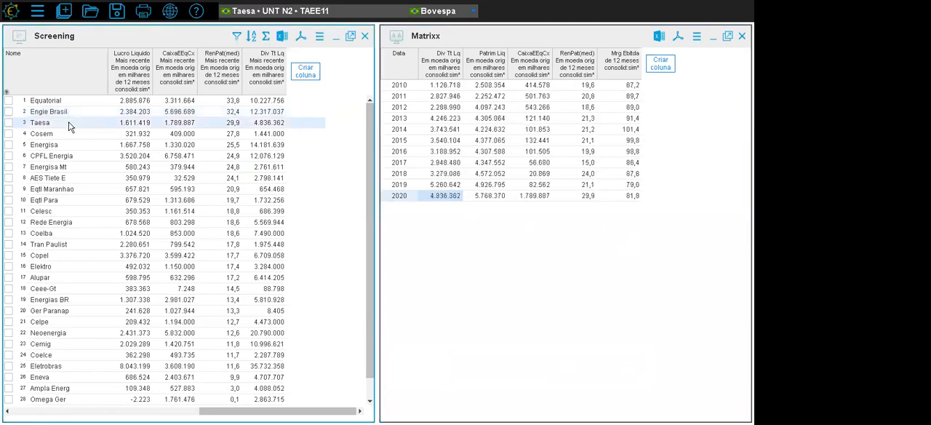
pyautogui.click(69, 133)
pyautogui.click(67, 147)
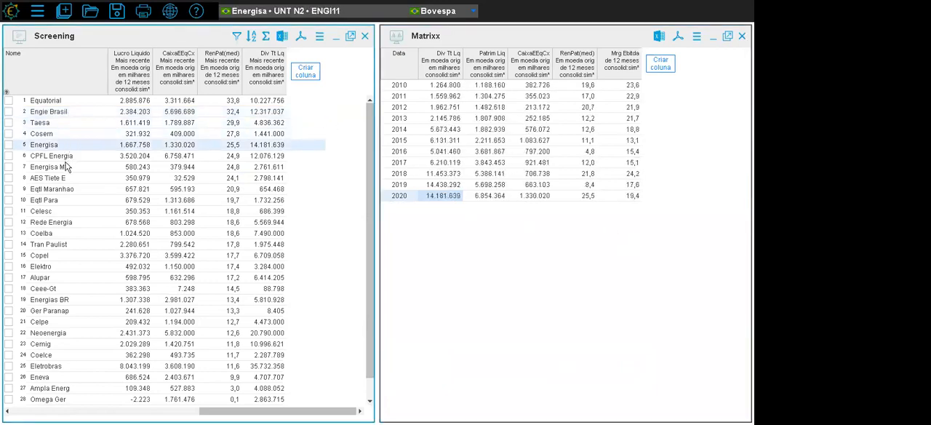
pyautogui.click(67, 165)
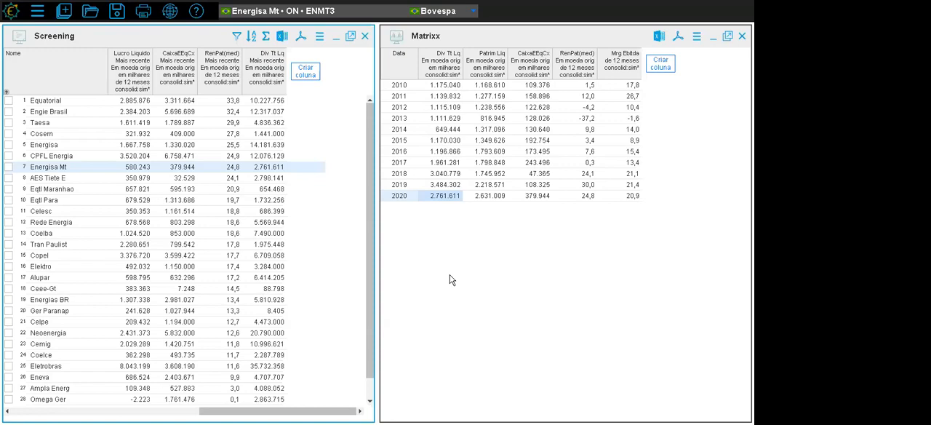
# - Review the shared and exclusive cloud locations available for saving the screen, leaving without saving
pyautogui.click(118, 12)
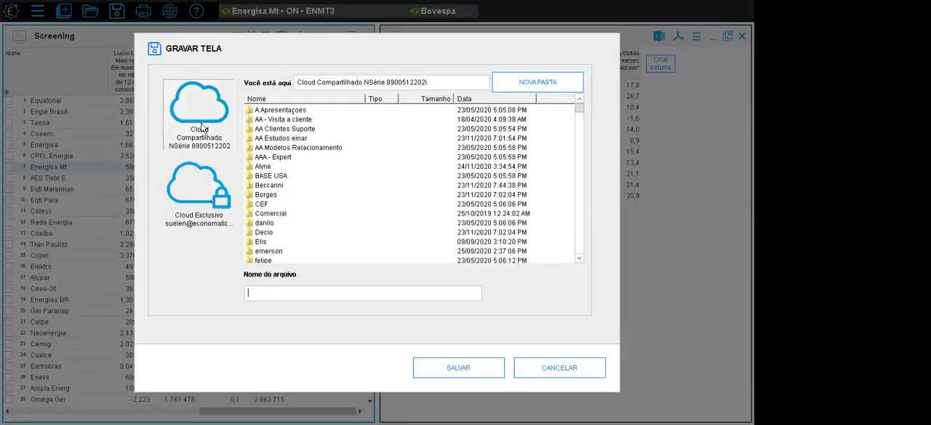
pyautogui.click(203, 195)
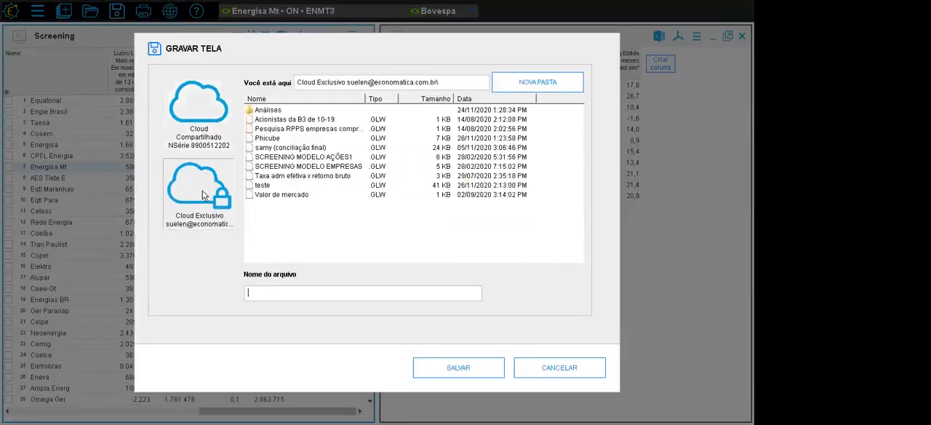
pyautogui.click(200, 116)
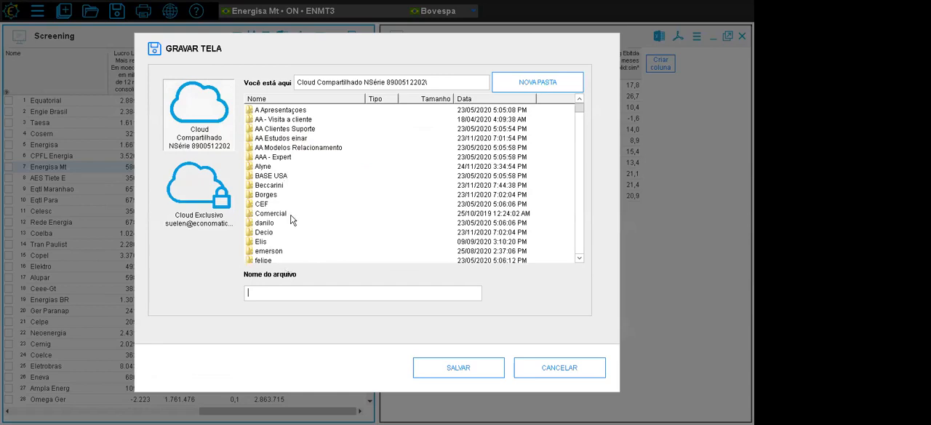
pyautogui.click(567, 366)
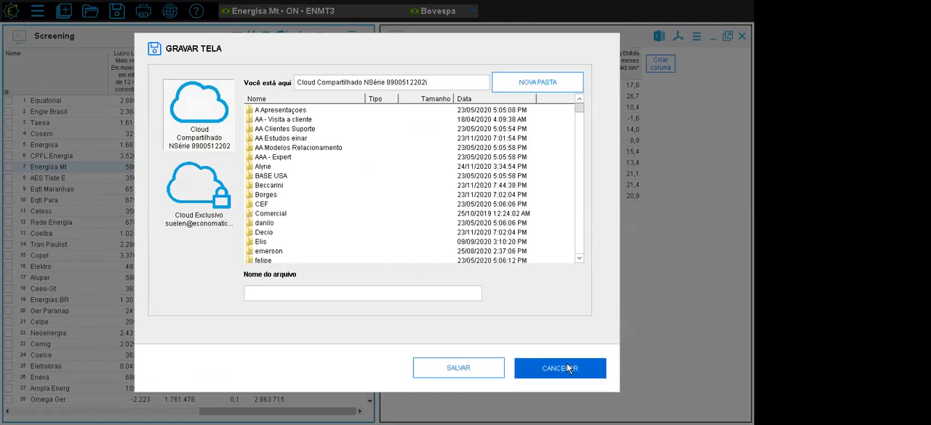
# - Browse colleagues' folders in the shared cloud for saved screens, including the reajuste contratos file, without loading any
pyautogui.click(90, 12)
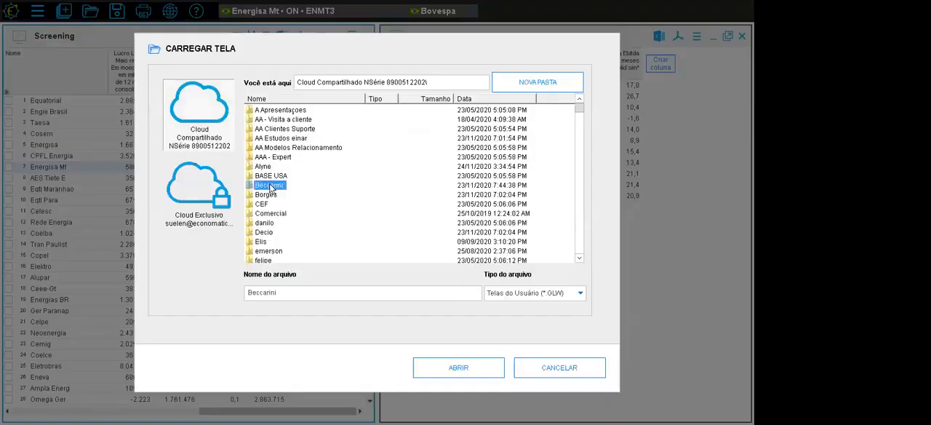
pyautogui.doubleClick(269, 187)
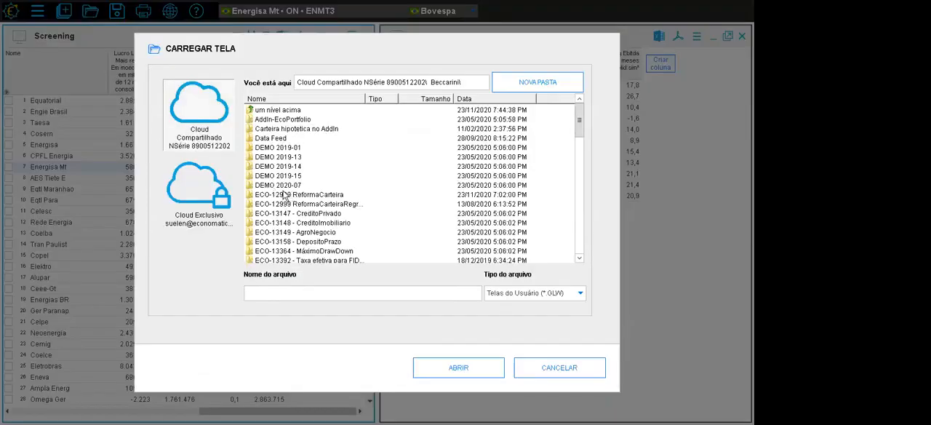
pyautogui.click(285, 195)
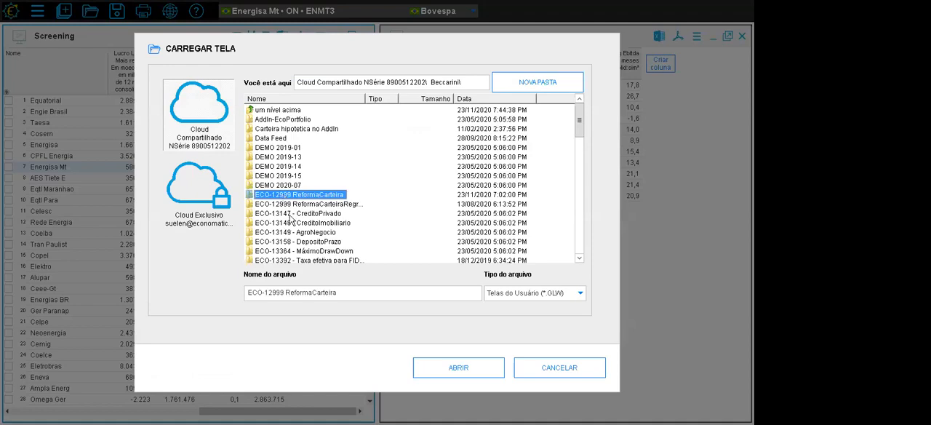
pyautogui.scroll(-1, 288, 218)
pyautogui.click(202, 116)
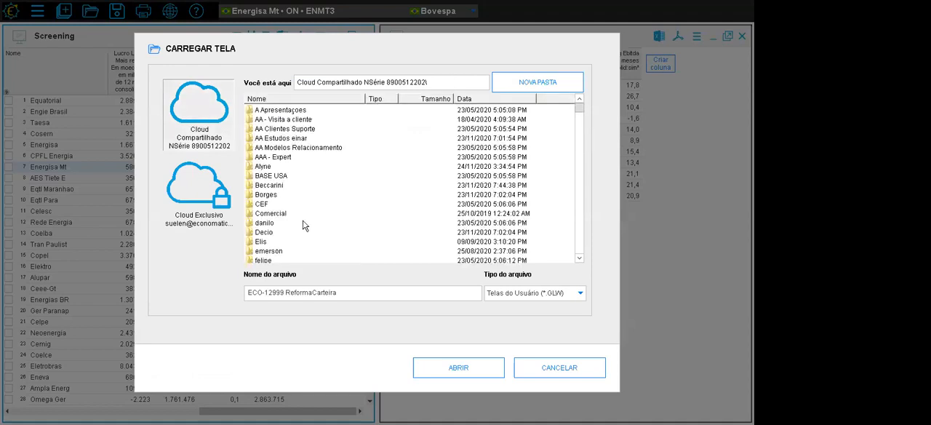
pyautogui.doubleClick(266, 166)
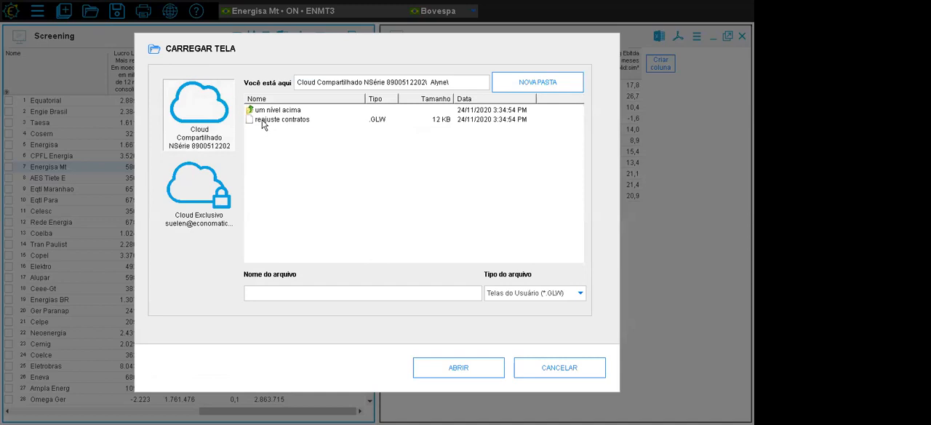
pyautogui.click(263, 120)
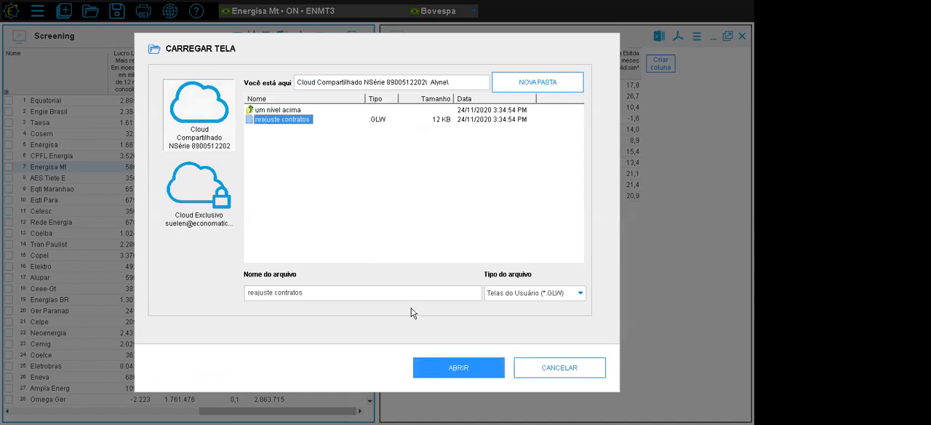
pyautogui.click(560, 368)
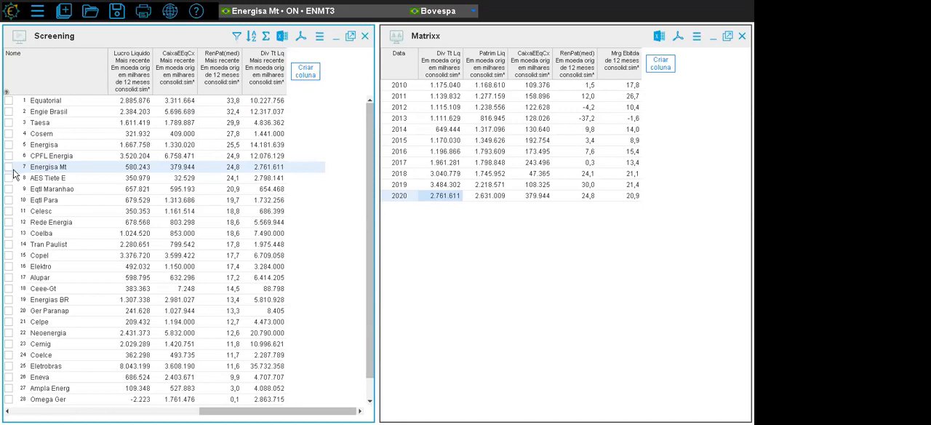
# - View the ten-year Matrixx indicators of several other Screening companies, including Coelba, Energisa, AES Tiete E and Celesc
pyautogui.click(63, 179)
pyautogui.click(64, 200)
pyautogui.click(66, 222)
pyautogui.click(70, 235)
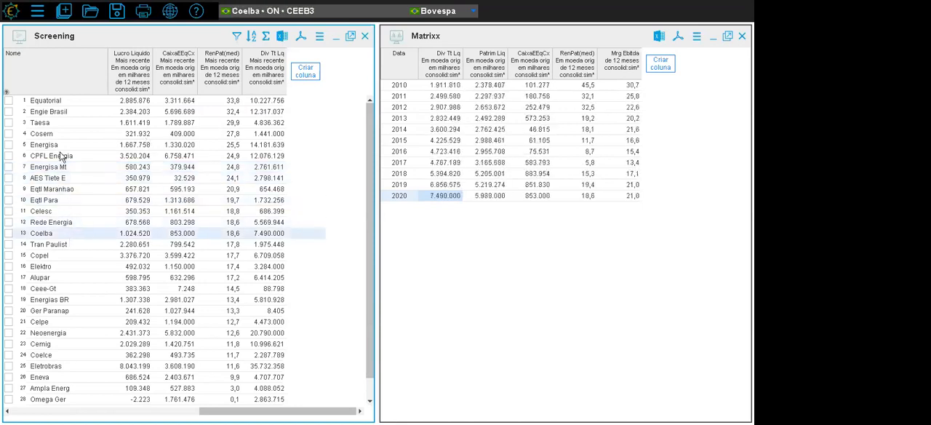
pyautogui.click(62, 190)
pyautogui.click(63, 147)
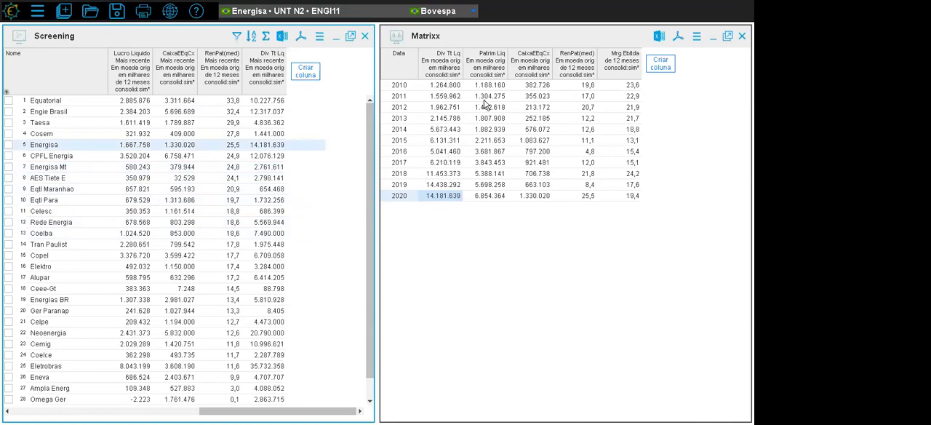
pyautogui.click(76, 180)
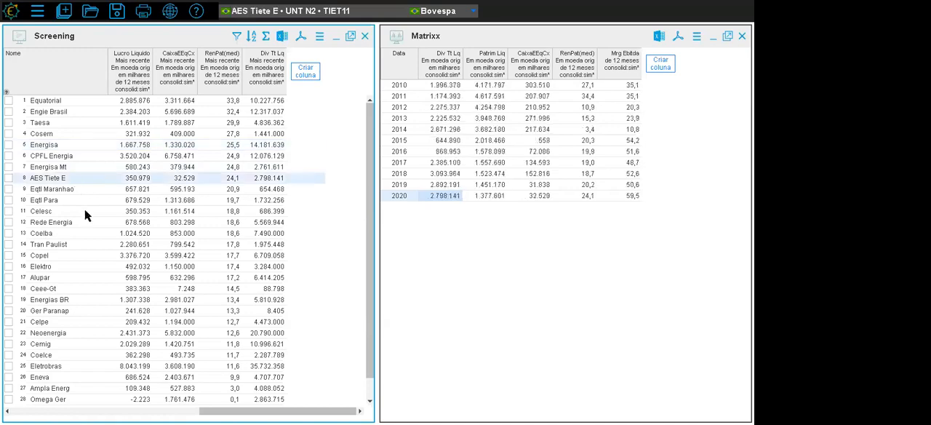
pyautogui.click(73, 211)
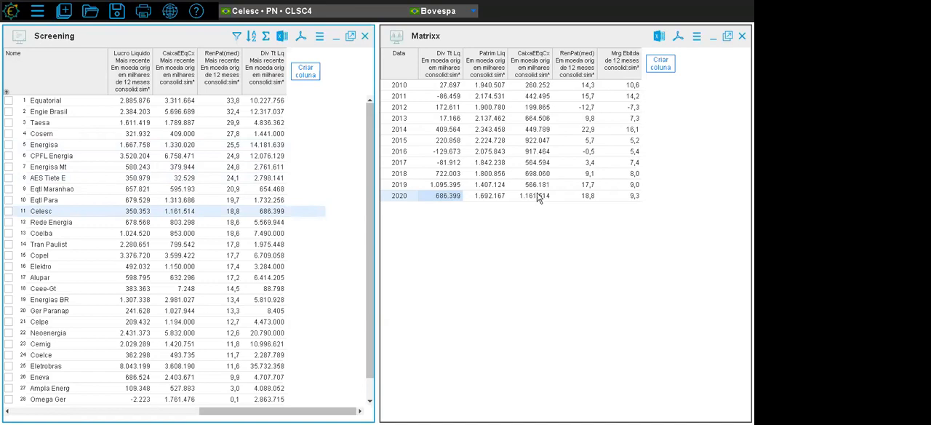
# - Export the Matrixx as XLSX for all assets in the Screening window, combined in a single file
pyautogui.click(660, 39)
pyautogui.click(697, 38)
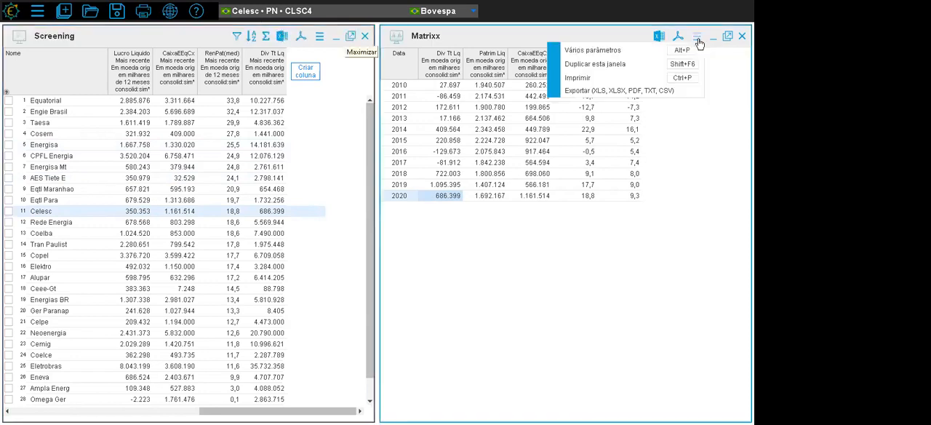
pyautogui.click(658, 91)
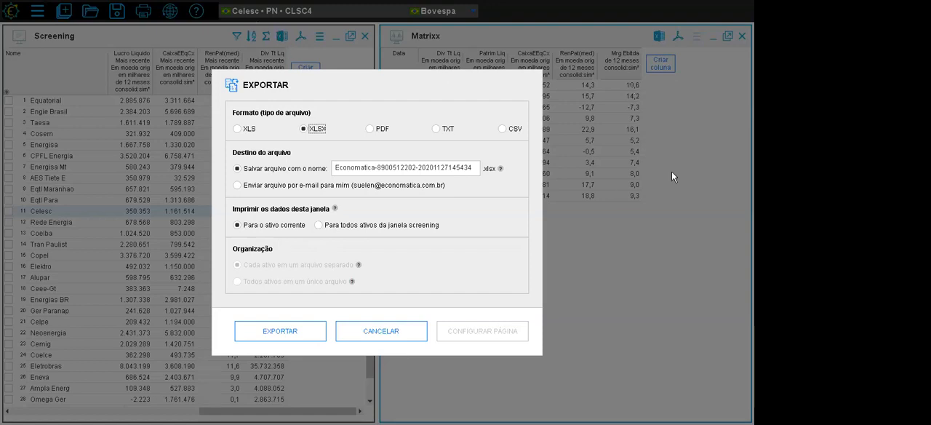
pyautogui.click(318, 225)
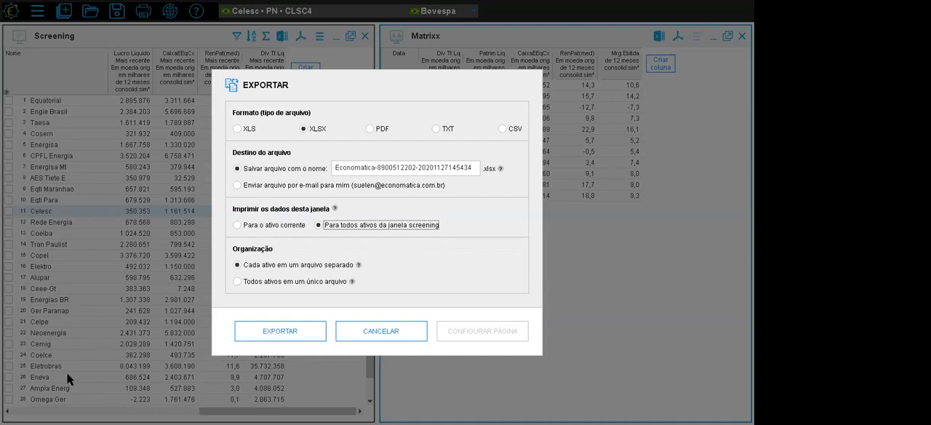
pyautogui.click(238, 283)
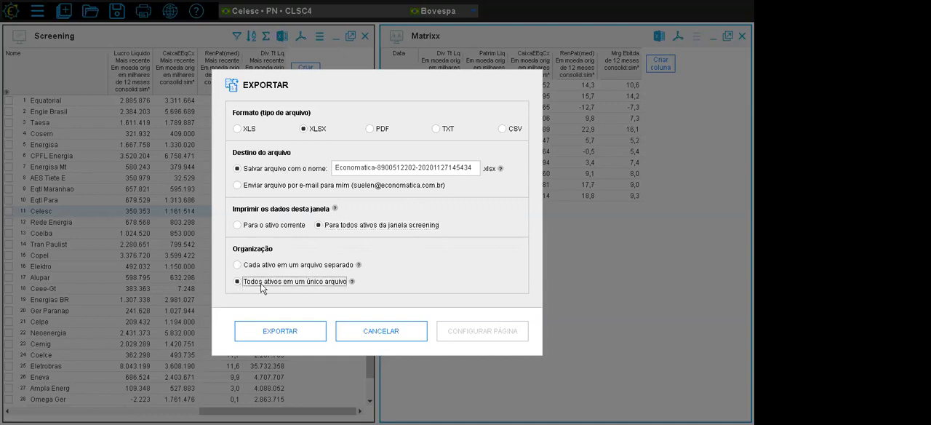
pyautogui.click(280, 331)
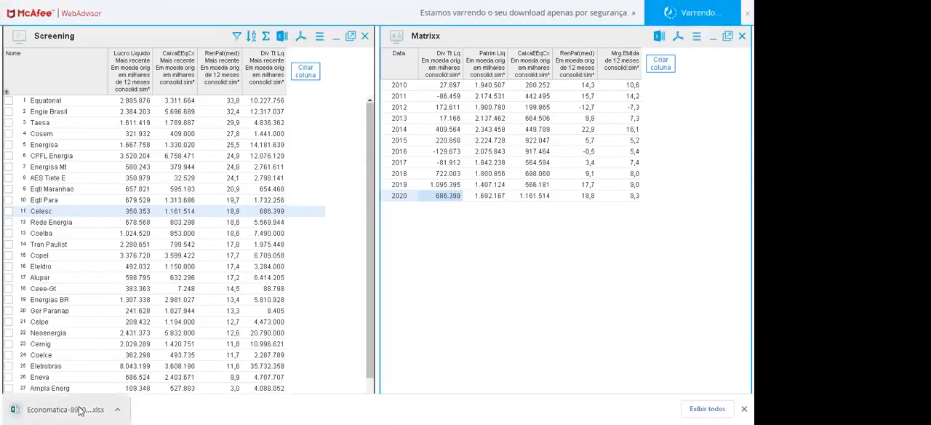
# - Open the exported XLSX workbook in Excel and enable editing
pyautogui.click(80, 410)
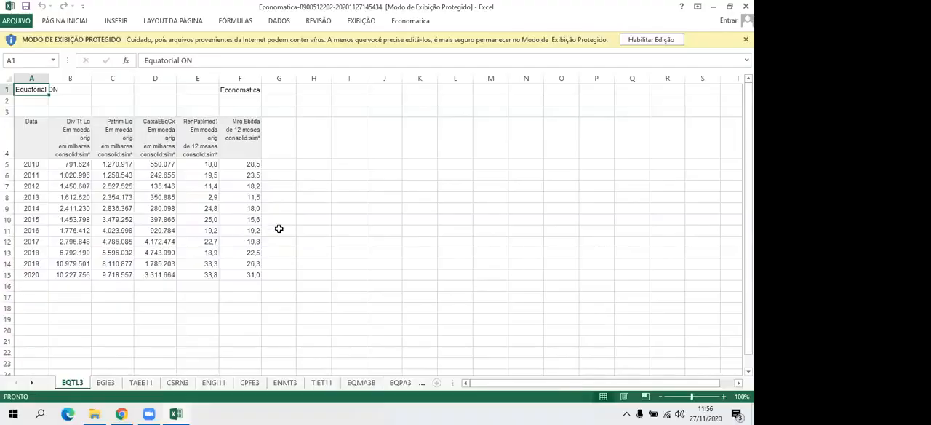
pyautogui.click(371, 206)
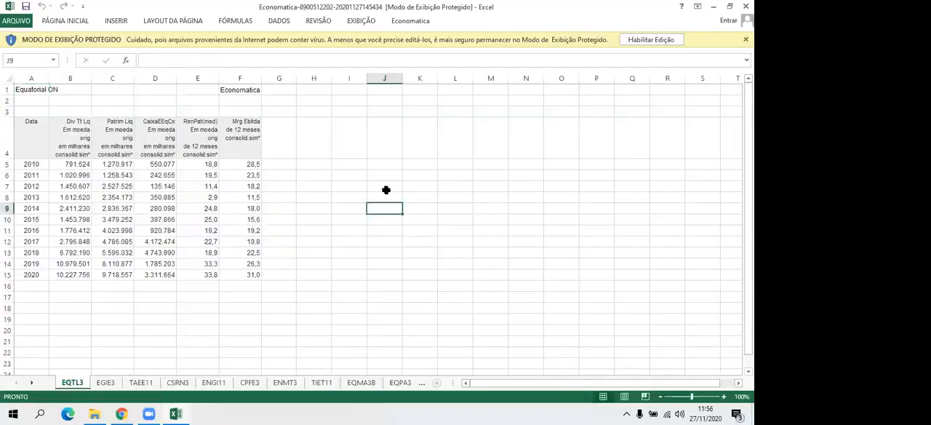
pyautogui.click(647, 41)
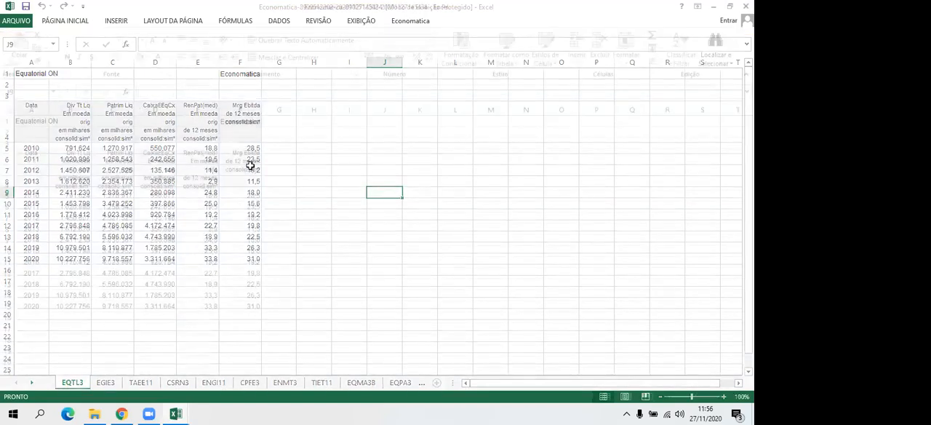
# - Review Equatorial's exported indicator table in B4:F15 and its title, plus the EGIE3, TAEE11, CSRN3 and ENGI11 sheets
pyautogui.moveTo(76, 171)
pyautogui.mouseDown()
pyautogui.moveTo(223, 190)
pyautogui.moveTo(243, 287)
pyautogui.moveTo(261, 309)
pyautogui.mouseUp()
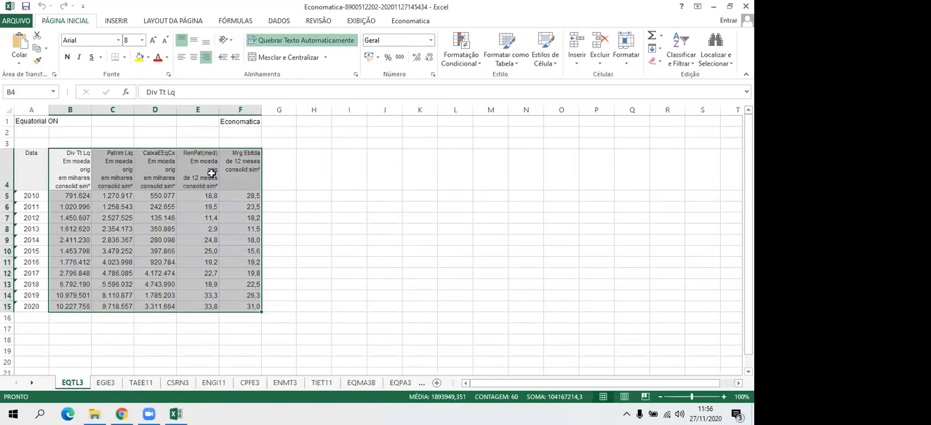
pyautogui.click(44, 122)
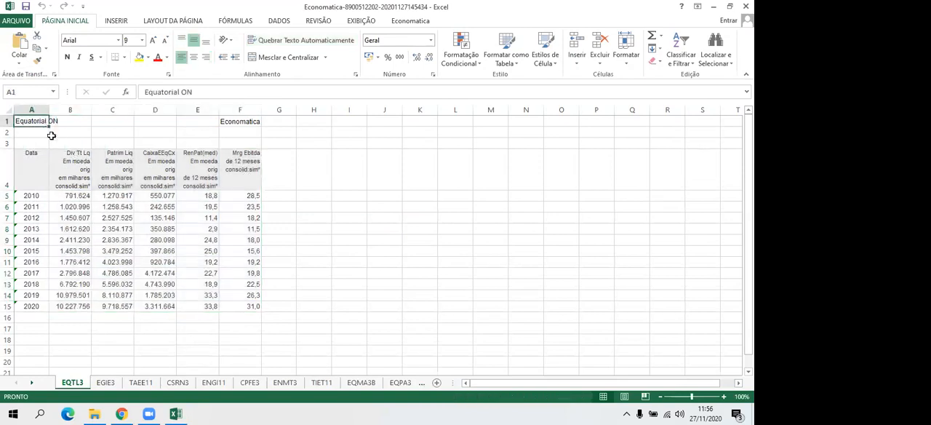
pyautogui.click(108, 383)
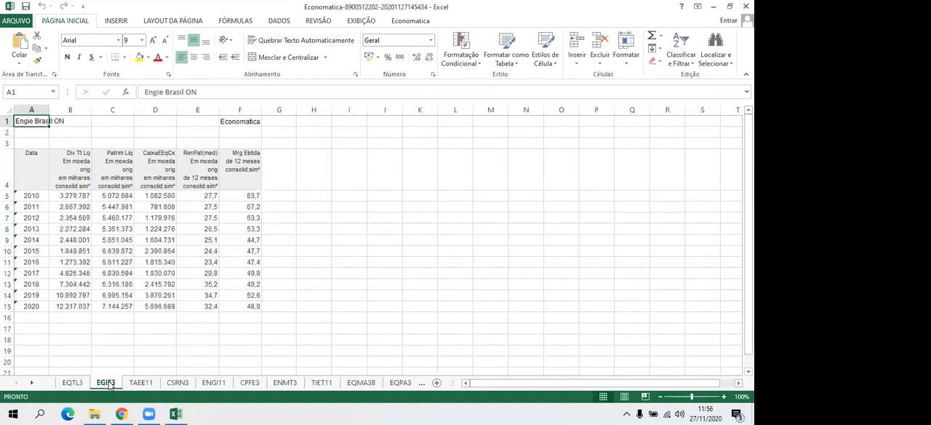
pyautogui.click(141, 383)
pyautogui.click(178, 383)
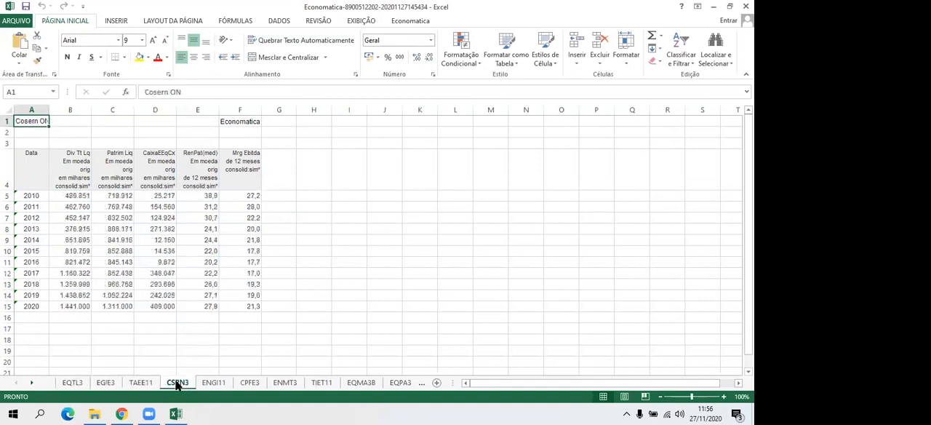
pyautogui.click(214, 384)
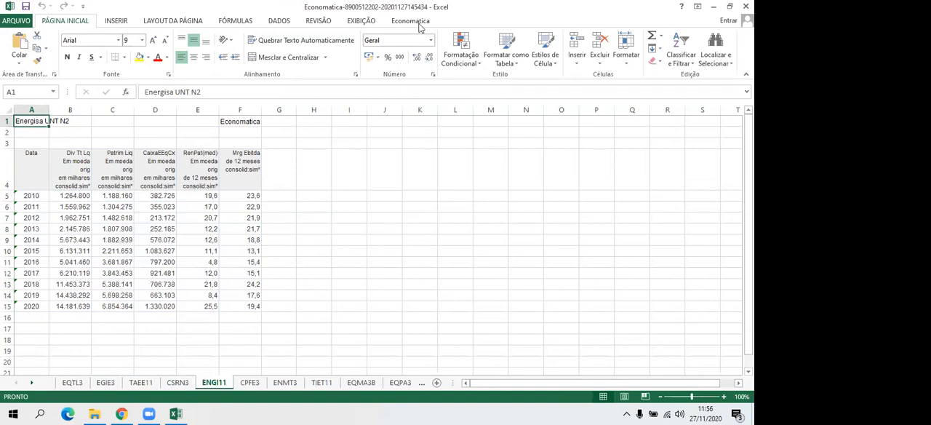
# - Switch back to Economatica and export the Matrixx as CSV for all Screening assets in a single file
pyautogui.hotkey('alt', 'Tab')
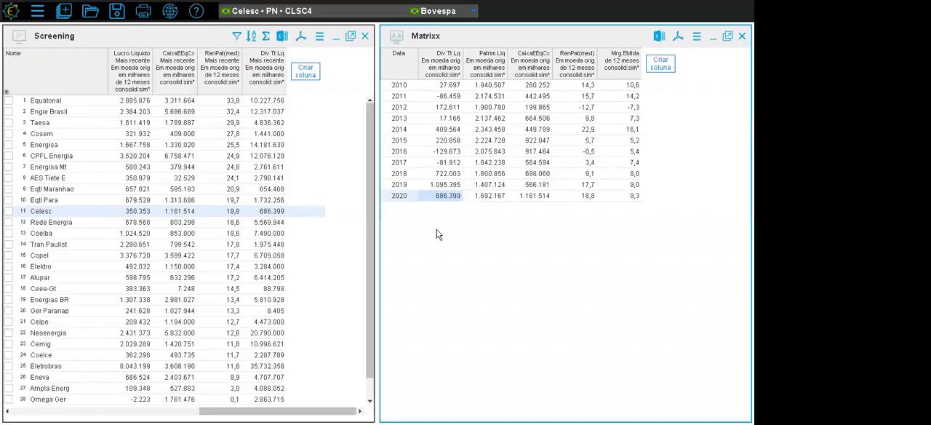
pyautogui.click(695, 37)
pyautogui.click(676, 91)
pyautogui.click(502, 129)
pyautogui.click(441, 131)
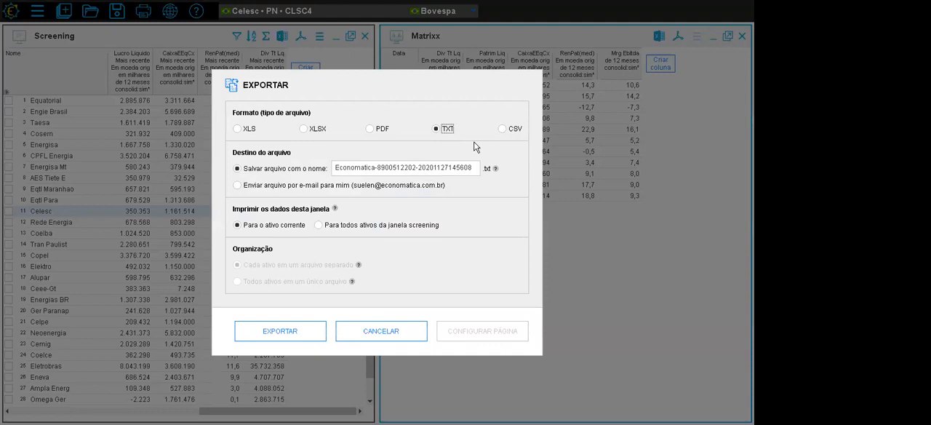
pyautogui.click(502, 129)
pyautogui.click(318, 224)
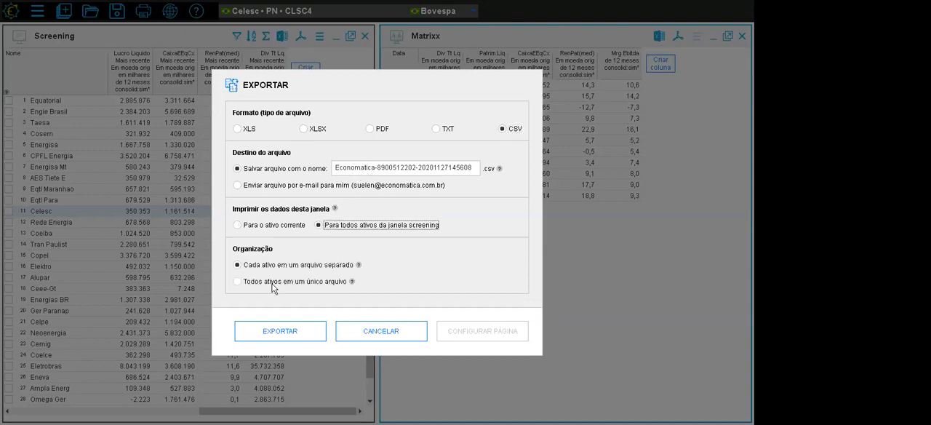
pyautogui.click(236, 280)
pyautogui.click(269, 332)
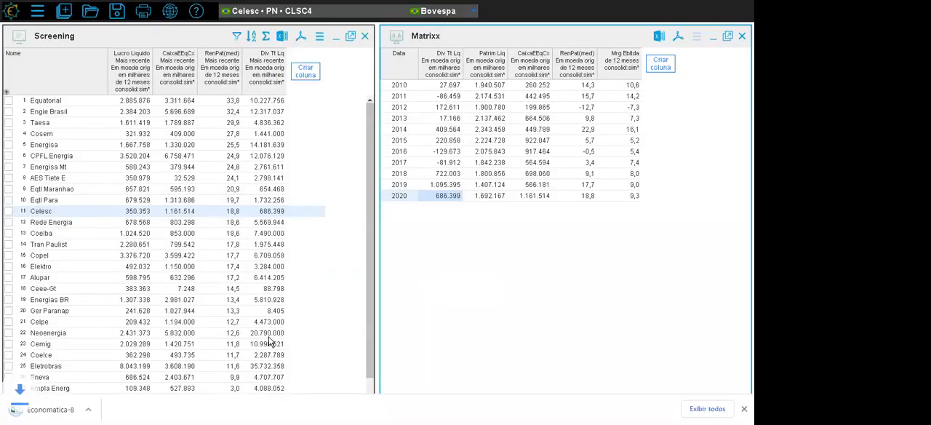
# - Open the exported CSV in Excel and set up Text to Columns on column A as delimited by comma only, without tab
pyautogui.click(67, 410)
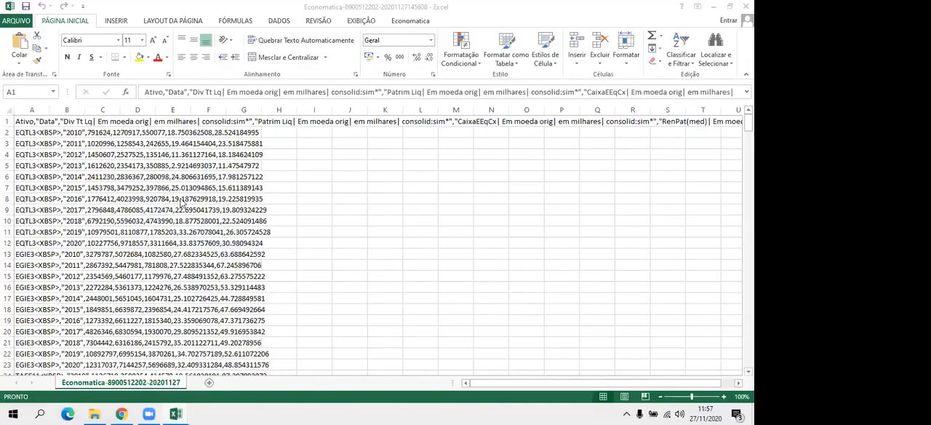
pyautogui.click(31, 109)
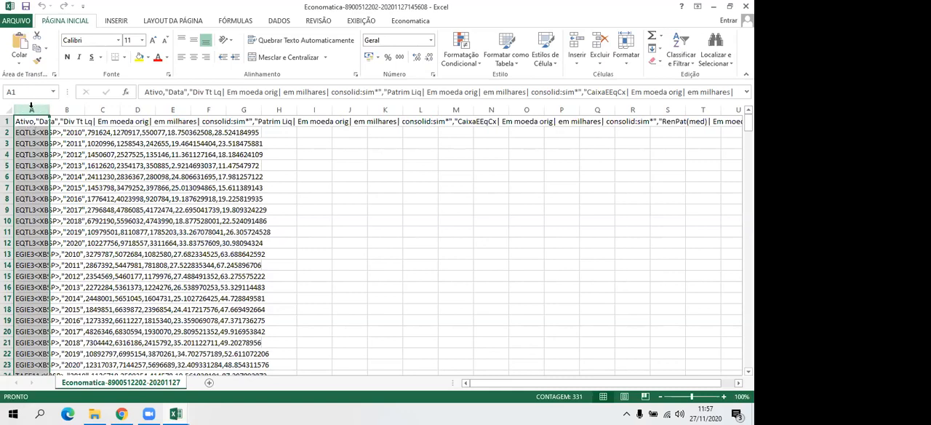
pyautogui.click(277, 24)
pyautogui.click(370, 54)
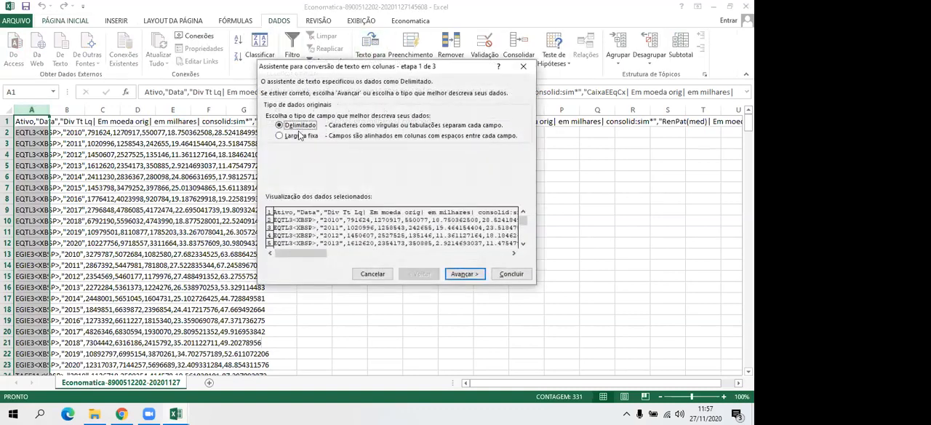
pyautogui.click(464, 273)
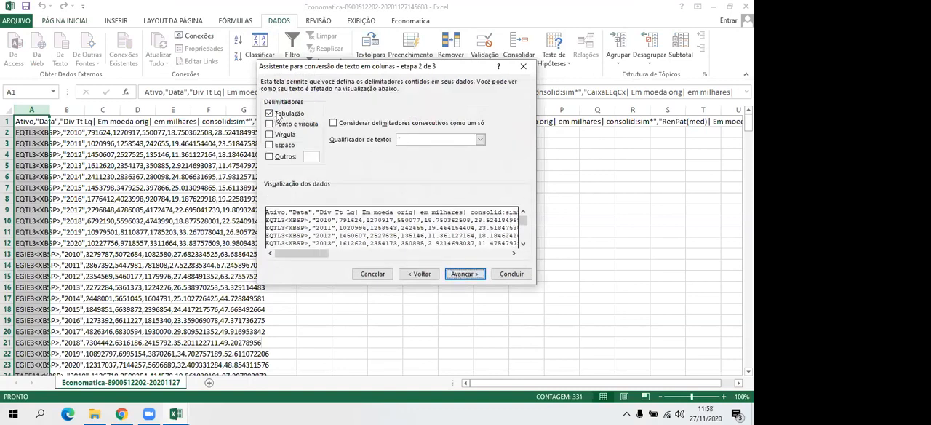
pyautogui.click(269, 114)
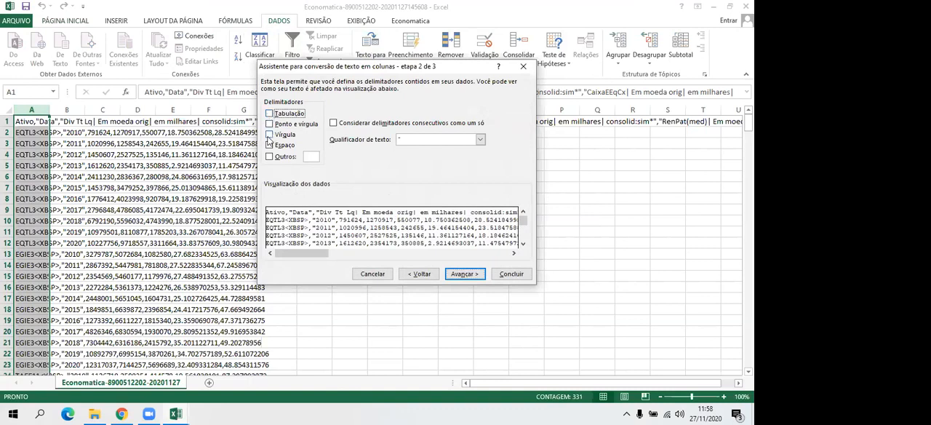
pyautogui.click(269, 134)
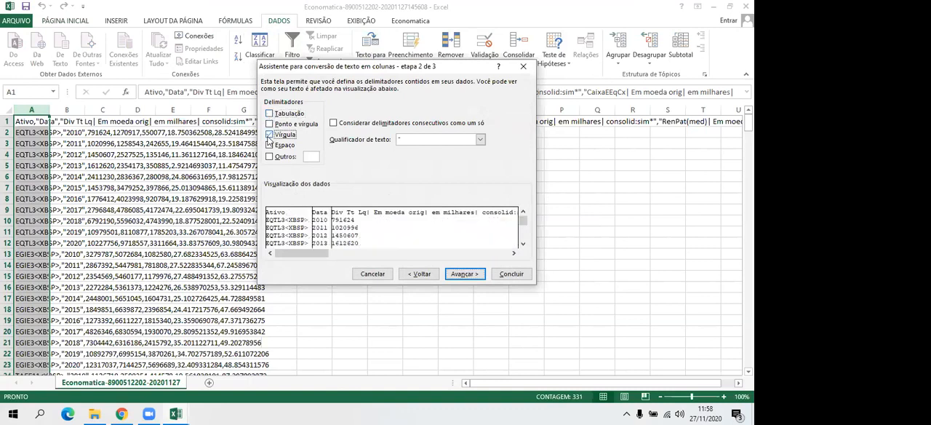
pyautogui.click(464, 274)
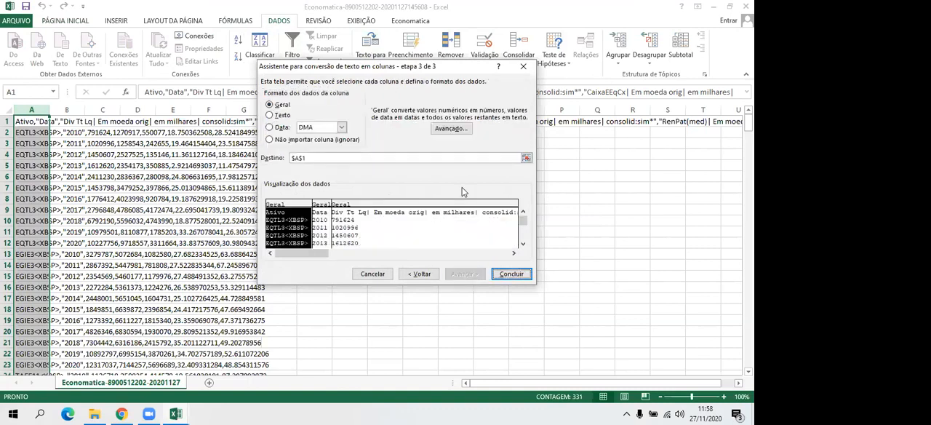
# - Set the decimal separator to a point and the thousands separator to a comma, and finish splitting column A into columns
pyautogui.click(452, 129)
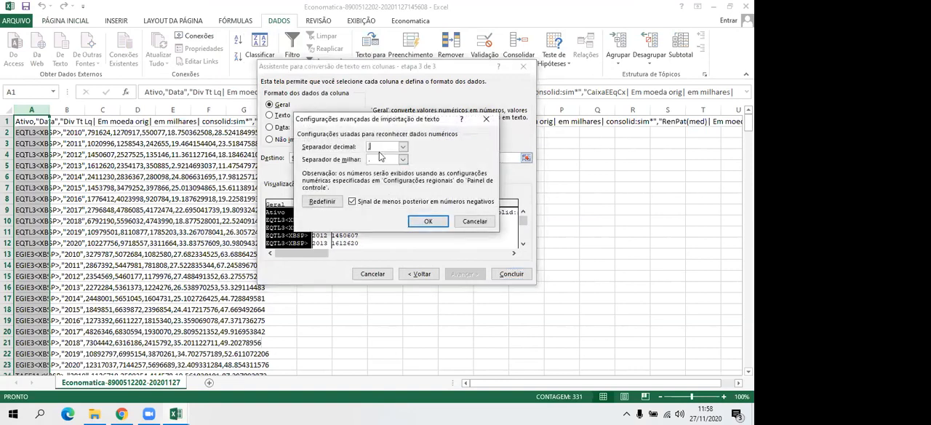
pyautogui.click(401, 146)
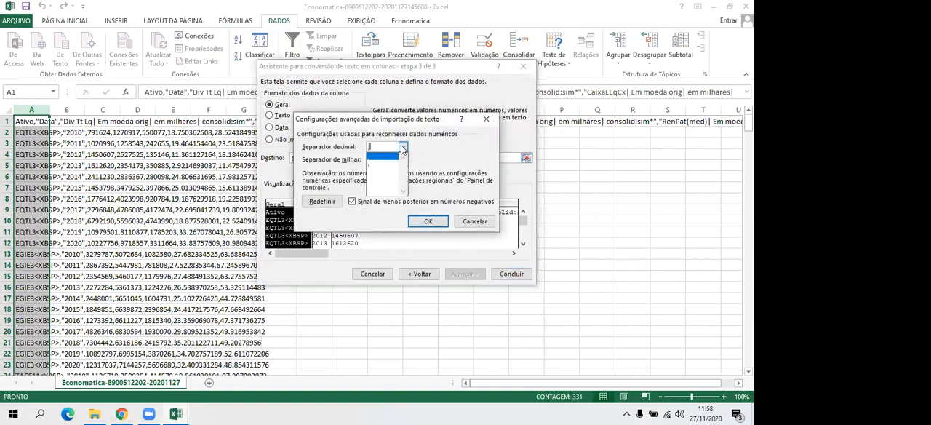
pyautogui.click(379, 167)
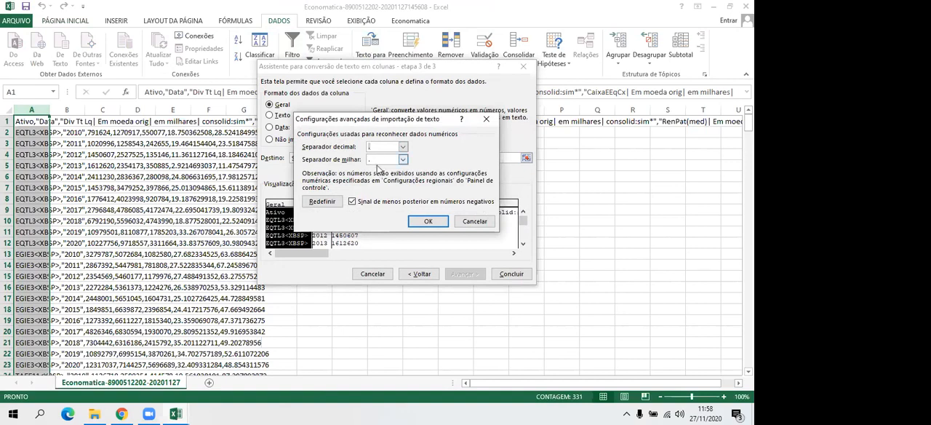
pyautogui.click(403, 161)
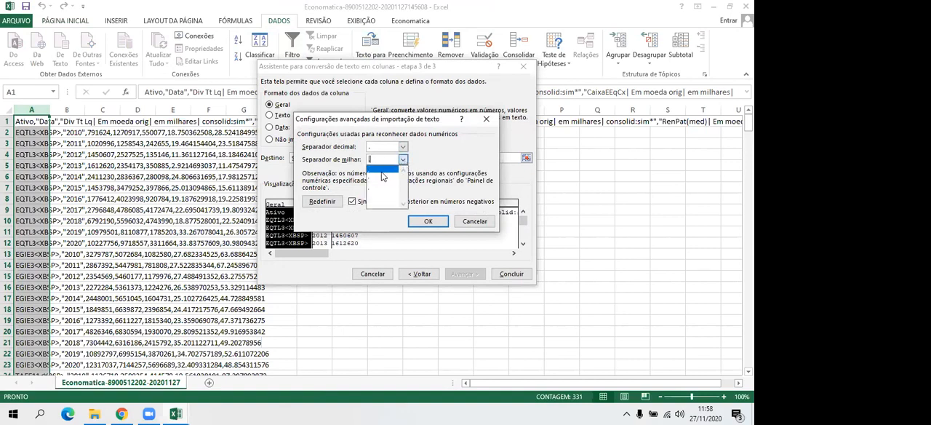
pyautogui.click(383, 176)
pyautogui.click(427, 220)
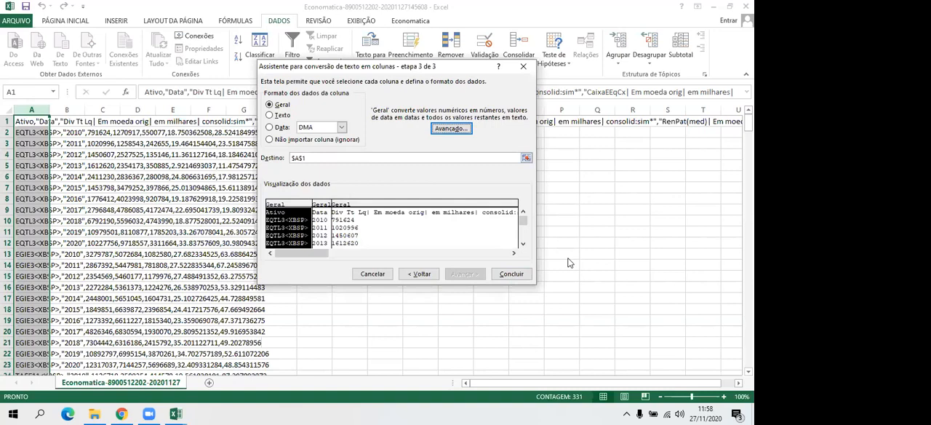
pyautogui.click(513, 276)
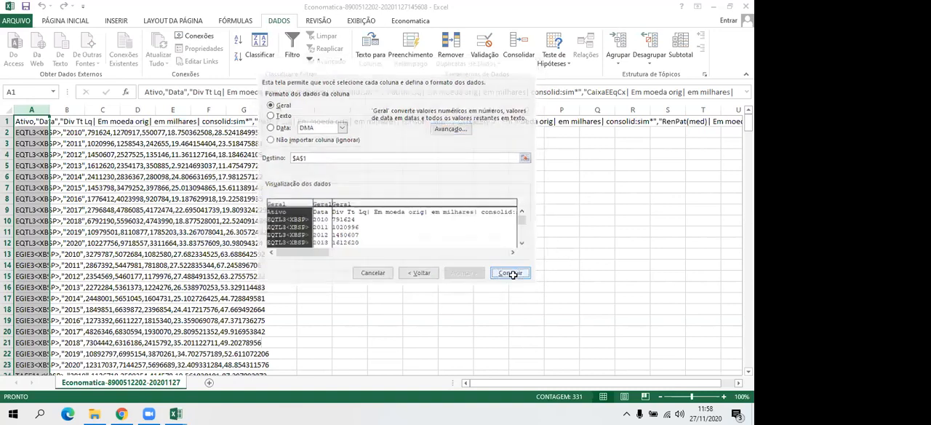
# - Autofit all columns, shorten the header in C1 to Div Tt Lq, and refit column C
pyautogui.click(7, 110)
pyautogui.doubleClick(49, 110)
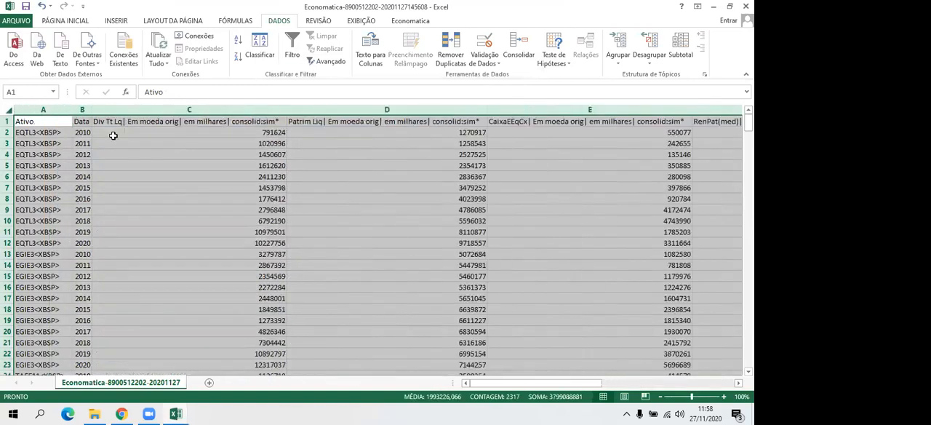
pyautogui.click(239, 122)
pyautogui.moveTo(331, 92); pyautogui.dragTo(173, 91)
pyautogui.press('BackSpace')
pyautogui.press('Return')
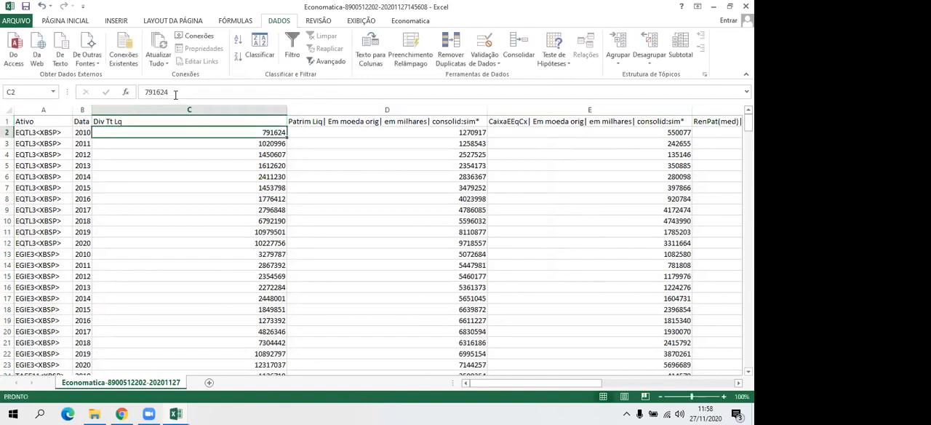
pyautogui.doubleClick(287, 110)
# - Review the stacked company rows from row 2 down to the CPLE6 data, and close the CSV workbook without saving
pyautogui.moveTo(7, 133); pyautogui.dragTo(6, 353)
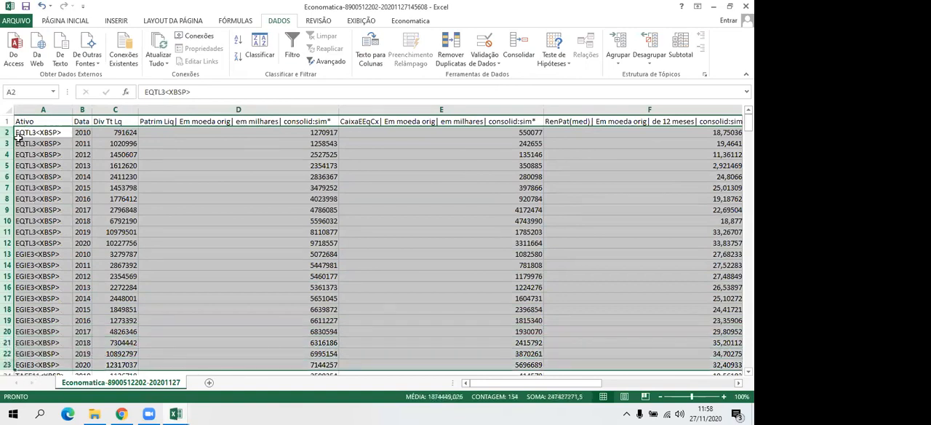
pyautogui.moveTo(748, 123); pyautogui.dragTo(748, 229)
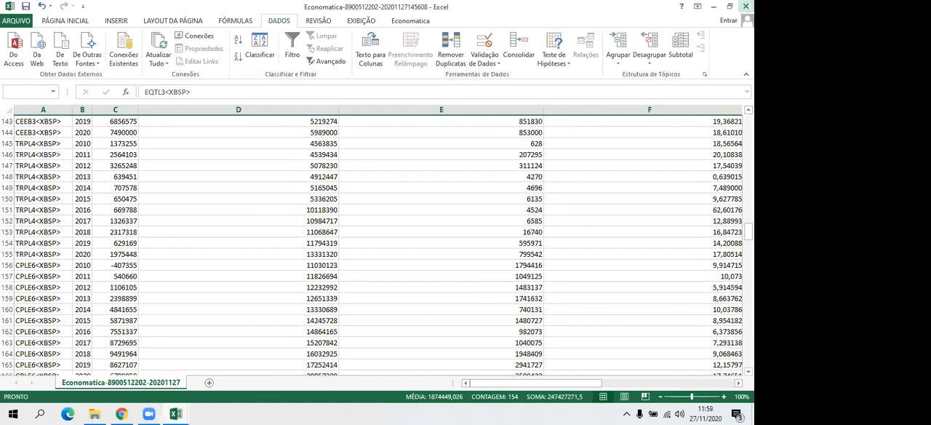
pyautogui.click(746, 5)
pyautogui.click(375, 221)
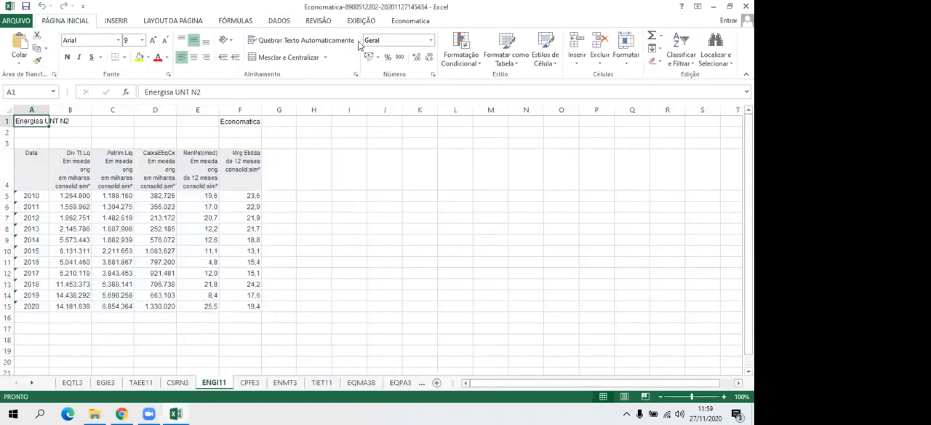